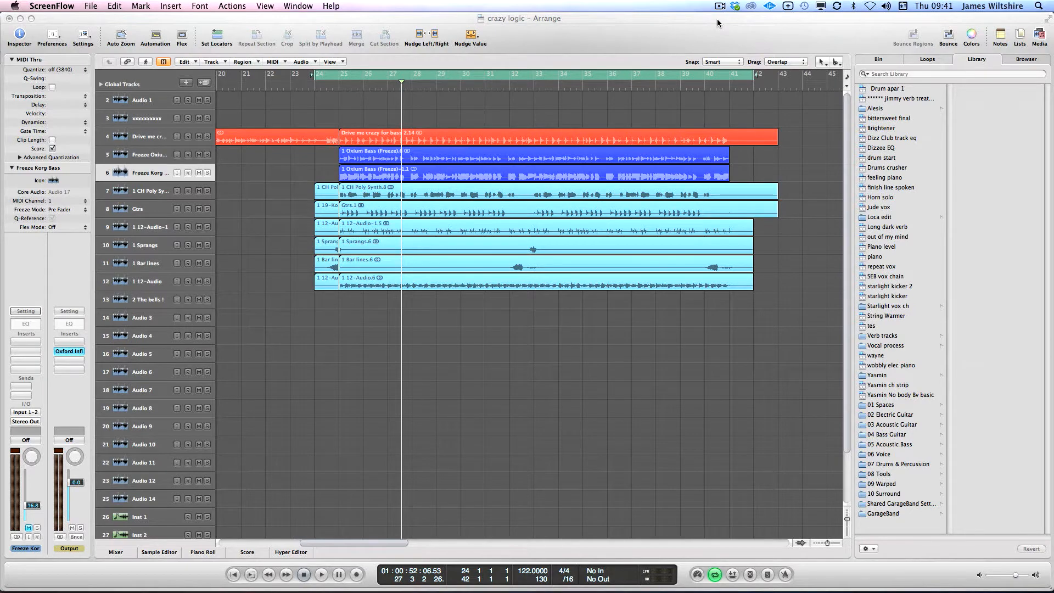
Bring Safari's 'audio transformer' Google Images results forward and scroll through the transformer pictures
mouse_move(123, 589)
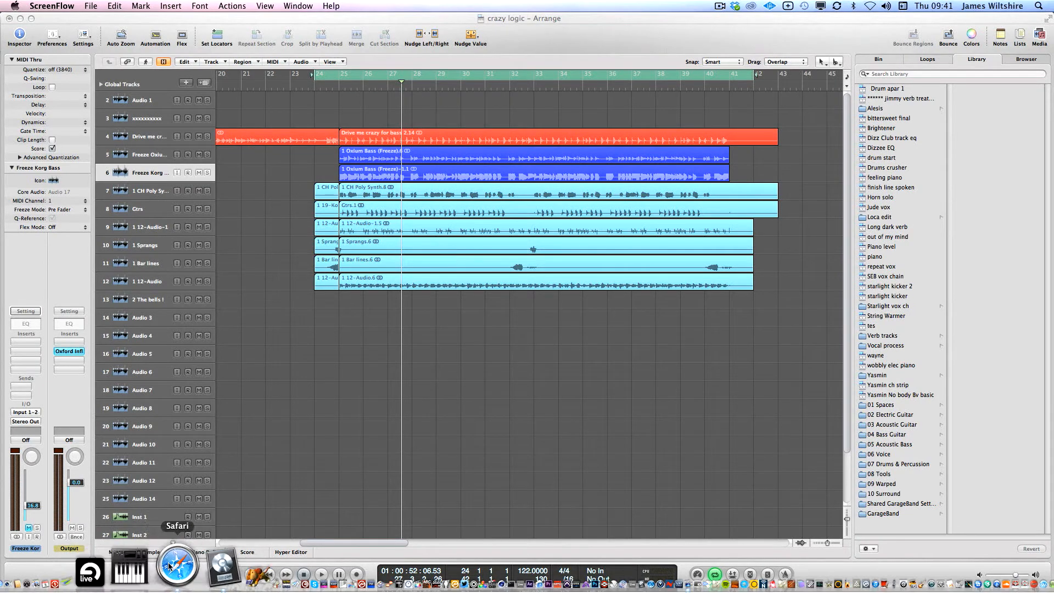
click(176, 571)
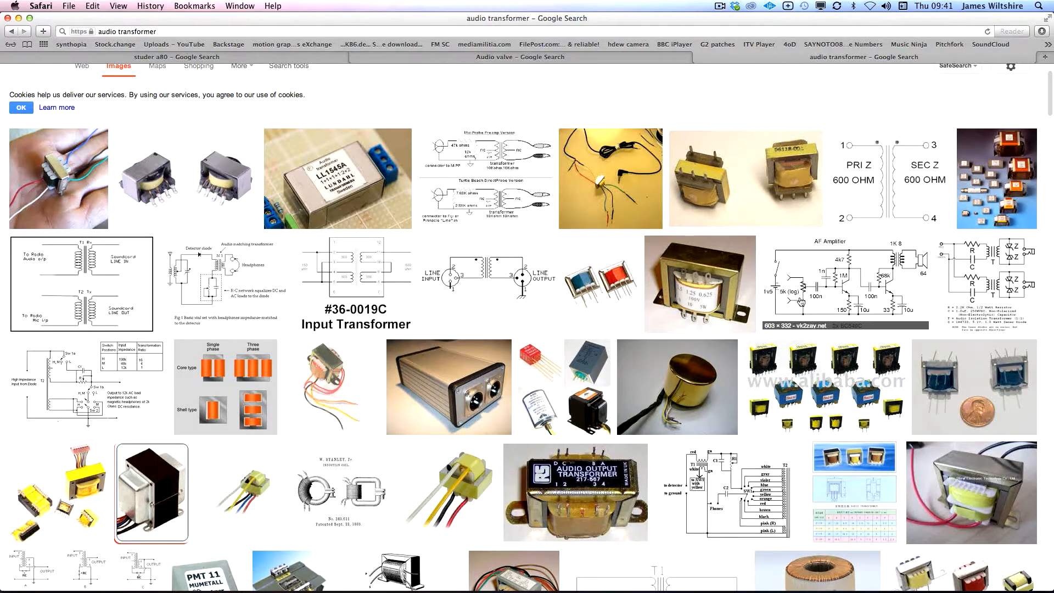
scroll(806, 293, down, 1)
scroll(806, 293, down, 2)
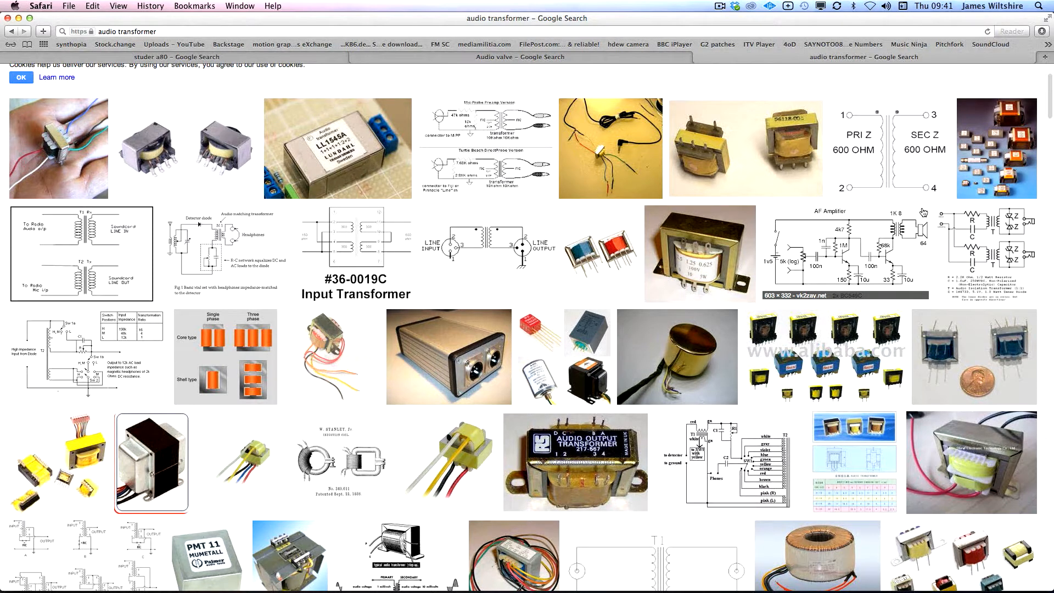
Switch to the Audio valve tab and browse the valve amplifier and tube schematic images
click(487, 57)
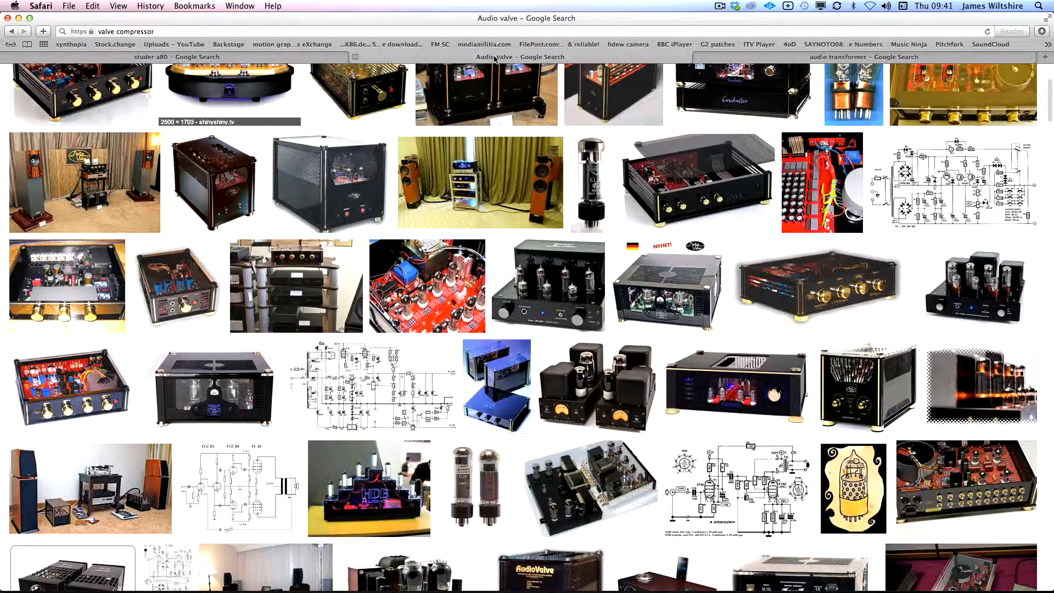
scroll(810, 309, up, 1)
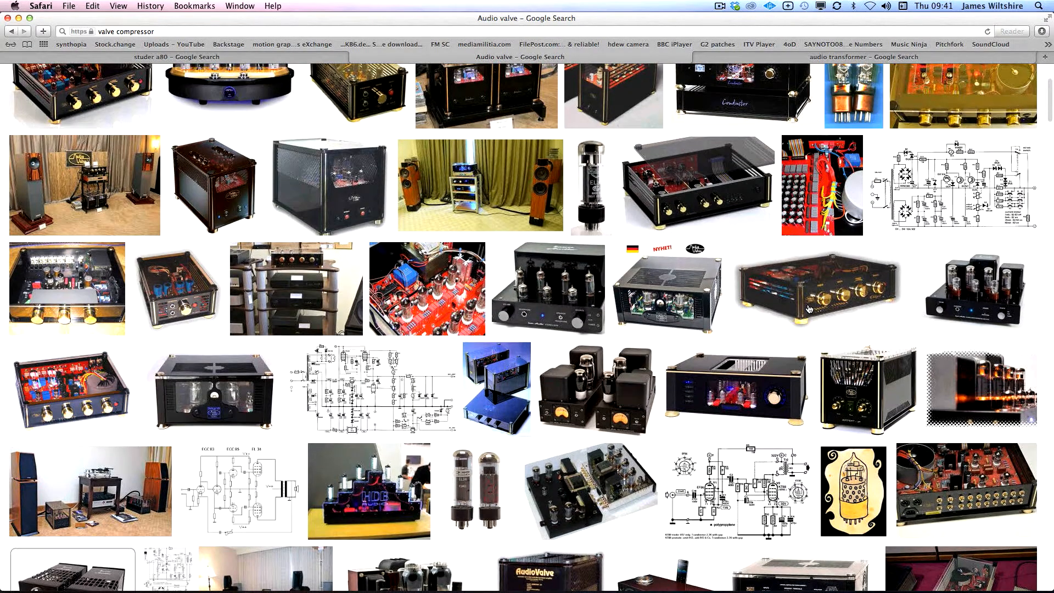
scroll(810, 309, up, 3)
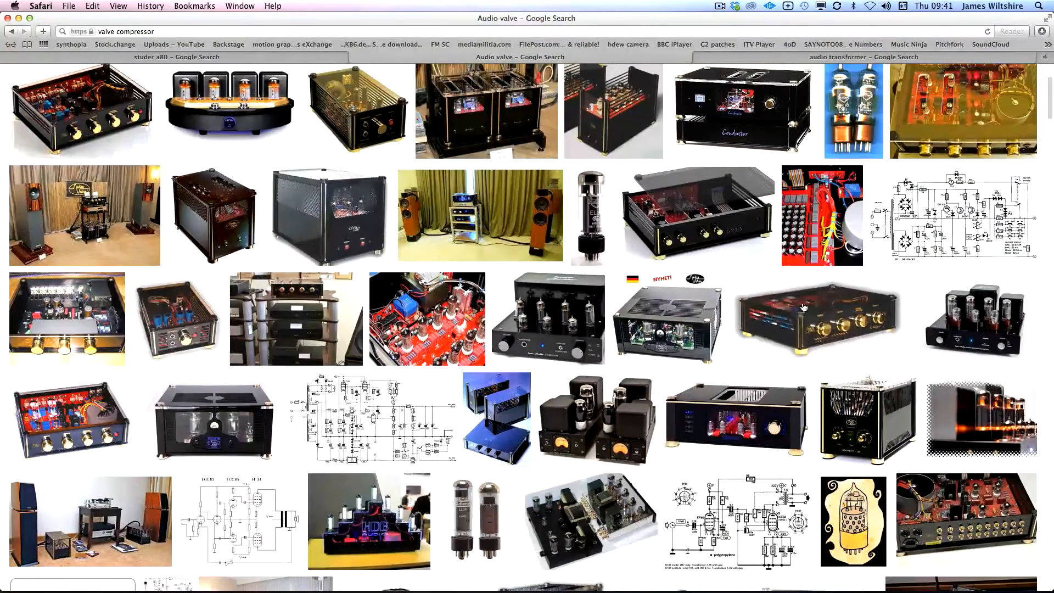
scroll(529, 318, down, 2)
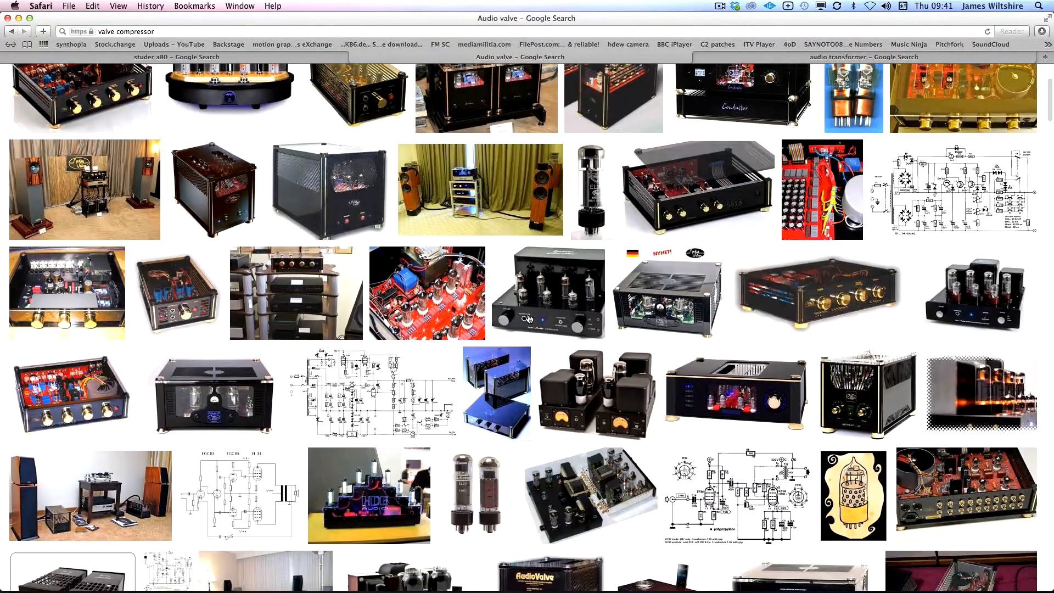
scroll(529, 319, down, 20)
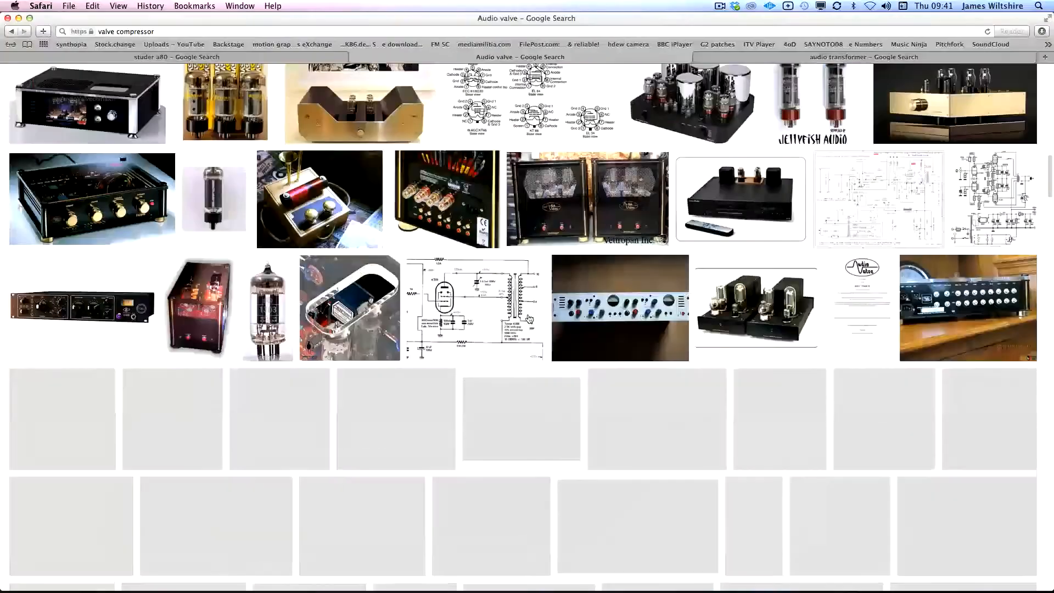
scroll(529, 318, up, 2)
scroll(531, 319, down, 5)
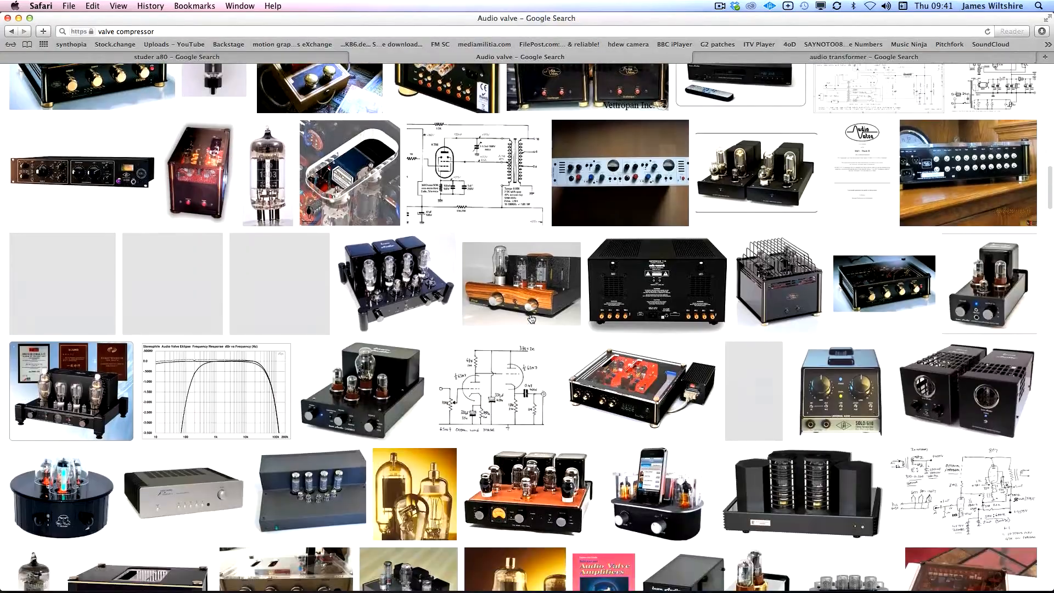
scroll(531, 319, down, 5)
scroll(588, 328, up, 12)
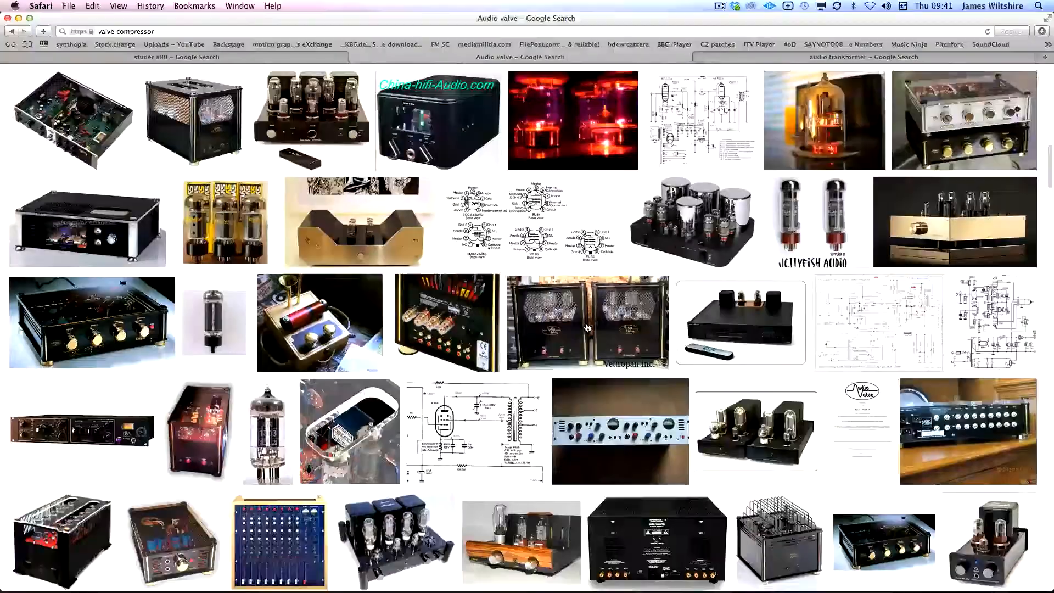
scroll(588, 328, up, 15)
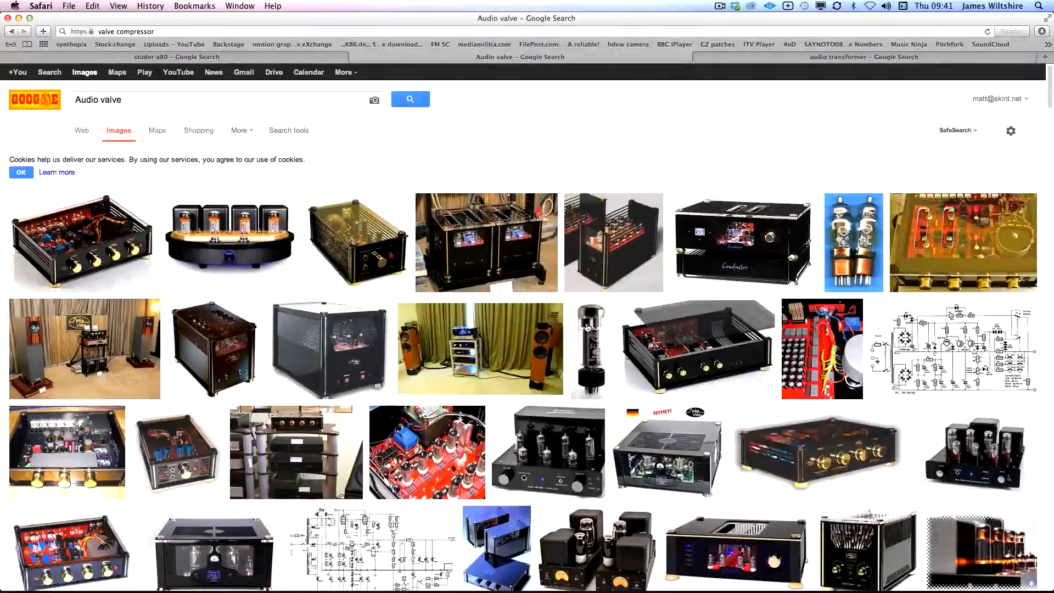
scroll(588, 328, down, 3)
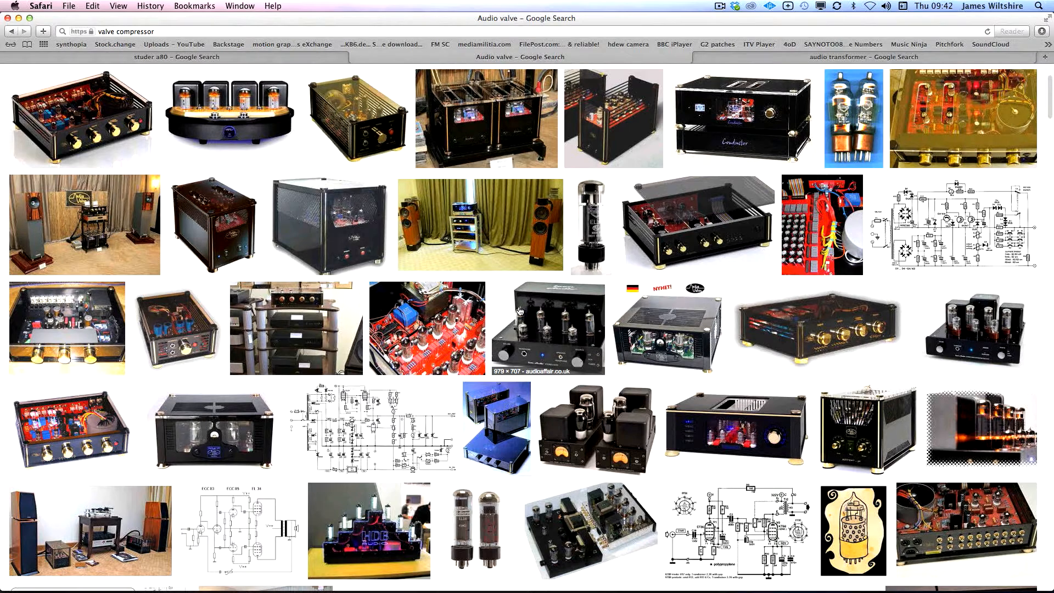
Switch to the studer a80 tab and scroll through the Studer A80 reel-to-reel tape machine photos
click(214, 59)
scroll(615, 275, down, 3)
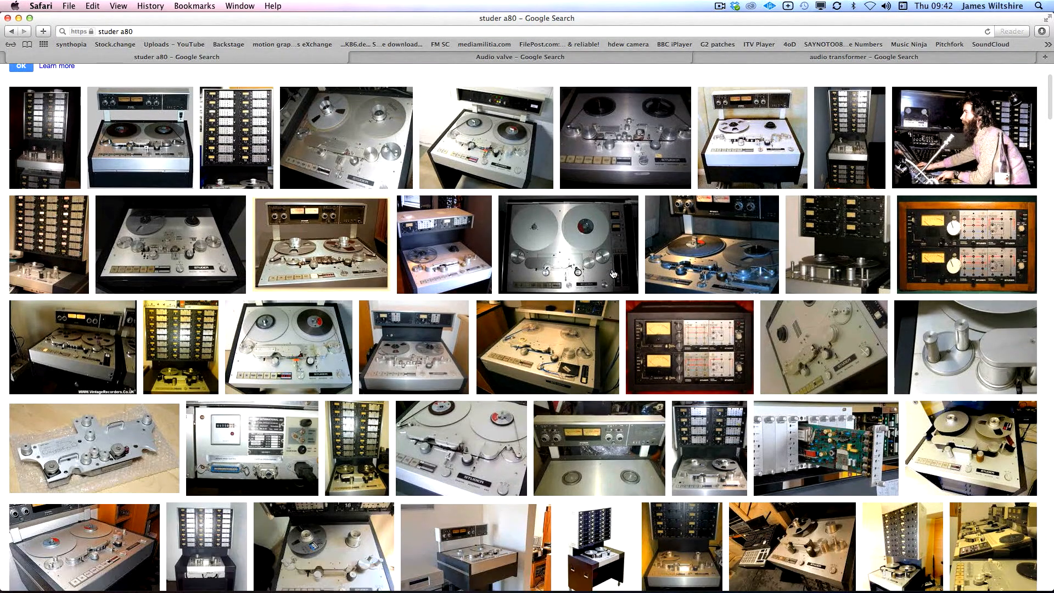
scroll(617, 272, down, 4)
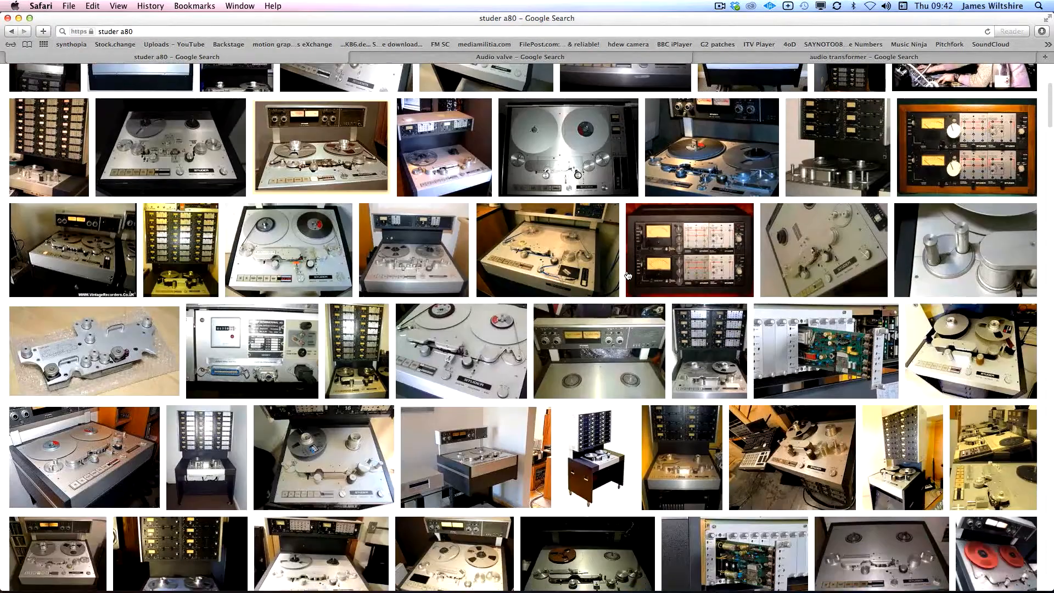
scroll(629, 275, down, 2)
scroll(627, 274, up, 10)
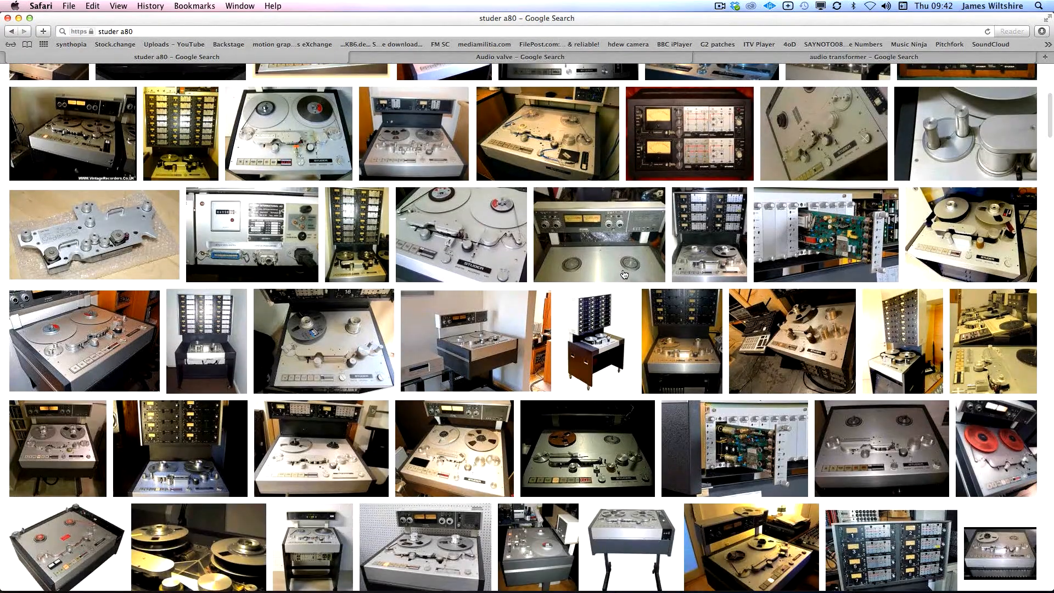
scroll(624, 273, down, 4)
scroll(624, 274, down, 3)
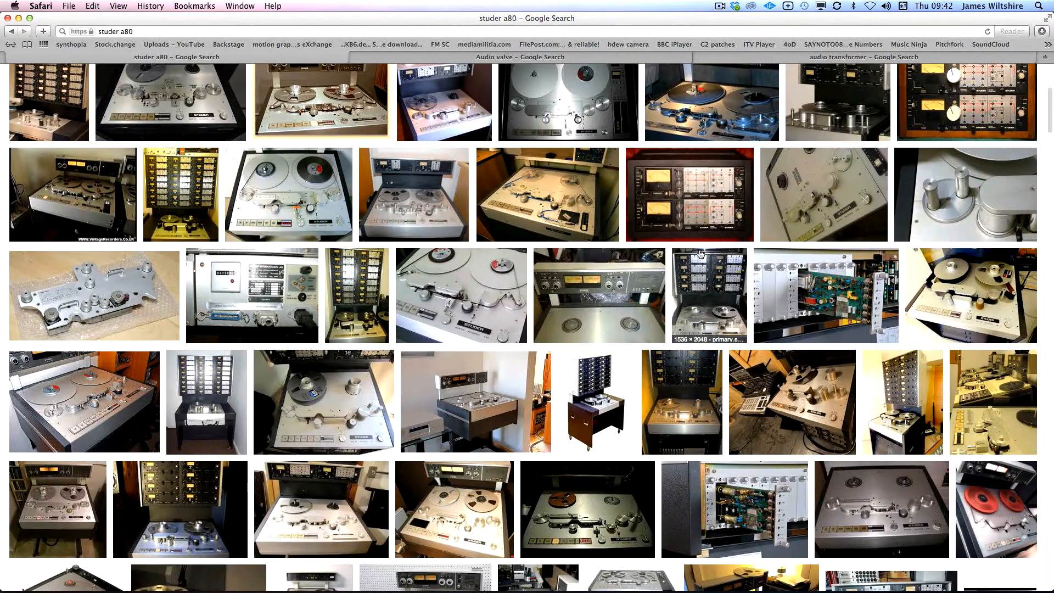
scroll(693, 232, up, 3)
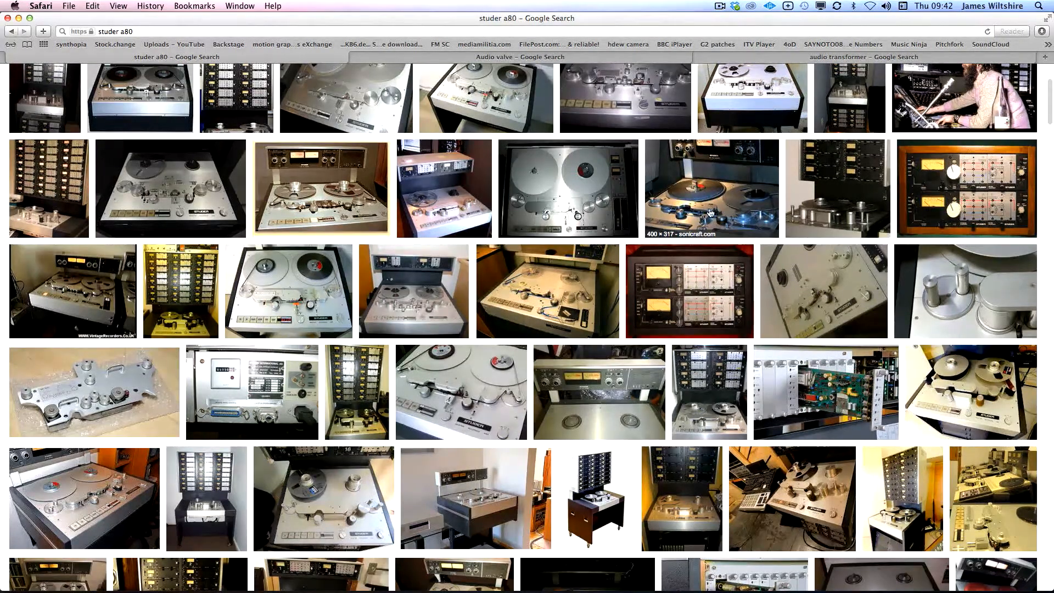
scroll(718, 225, down, 3)
scroll(717, 224, down, 3)
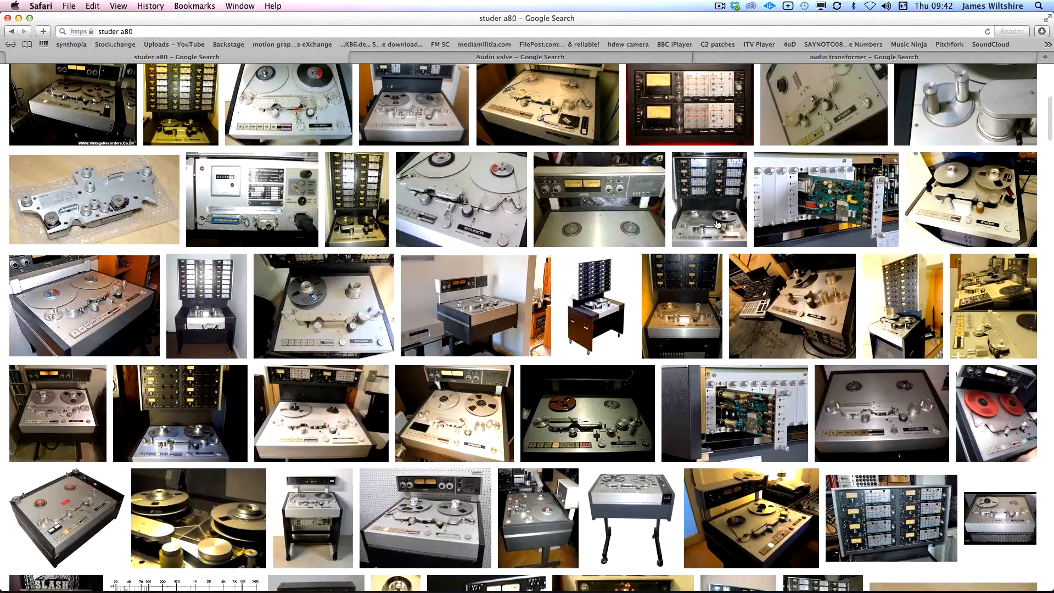
scroll(708, 223, up, 10)
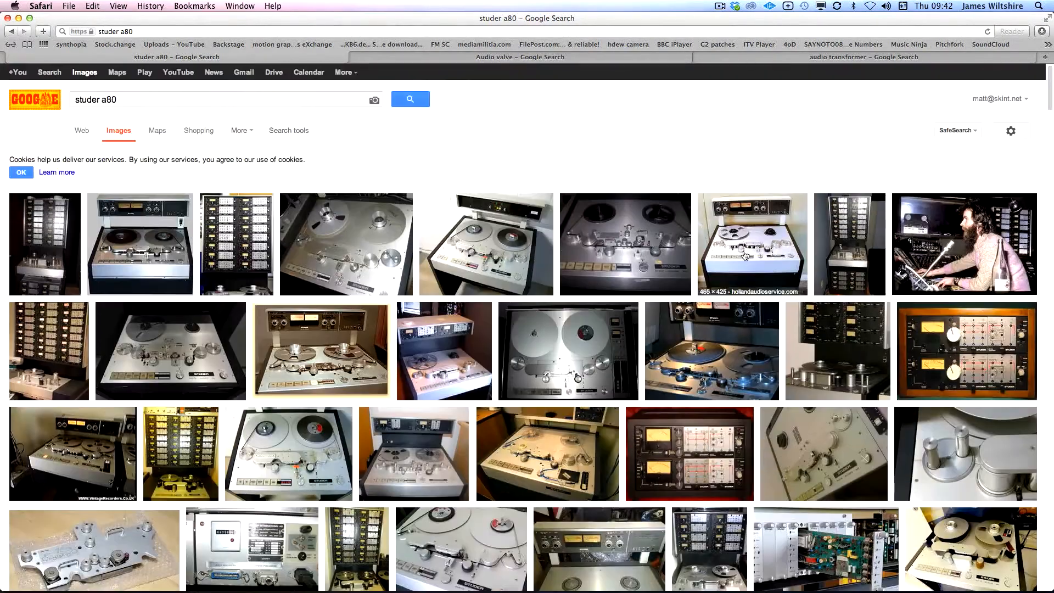
scroll(741, 256, down, 3)
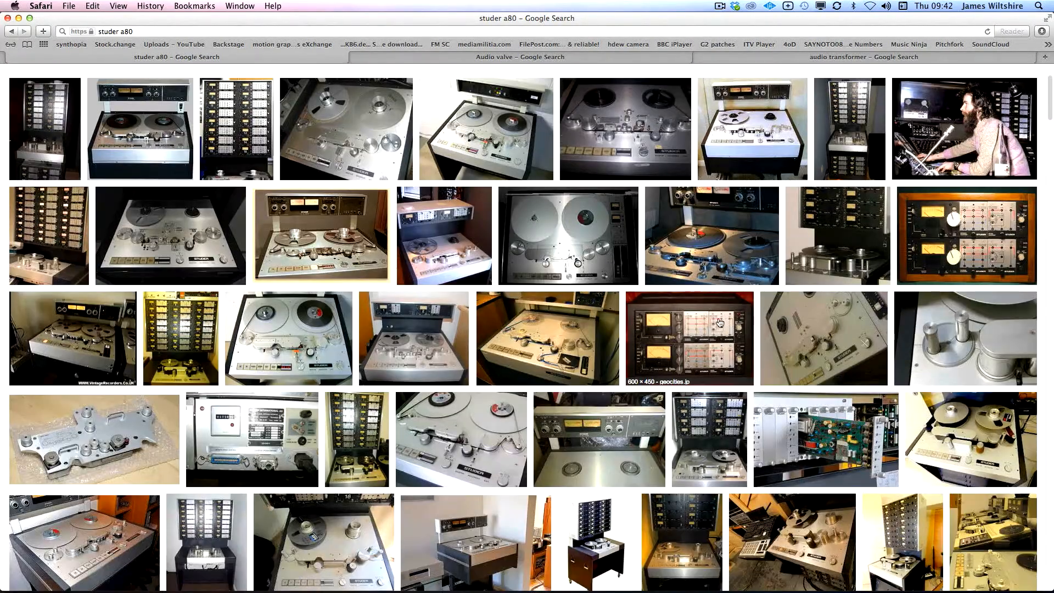
scroll(741, 328, down, 4)
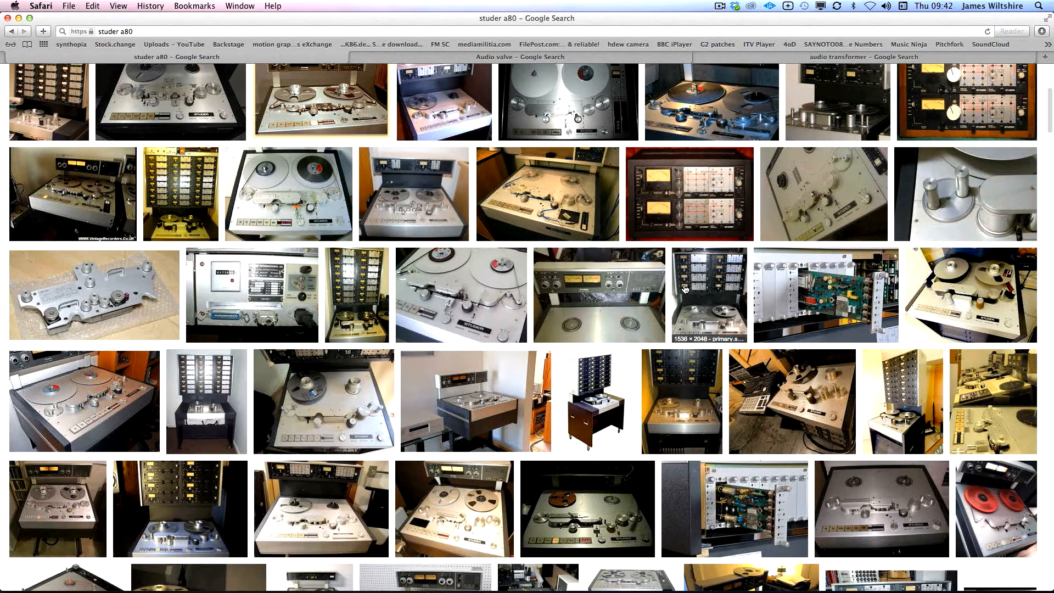
scroll(717, 376, down, 2)
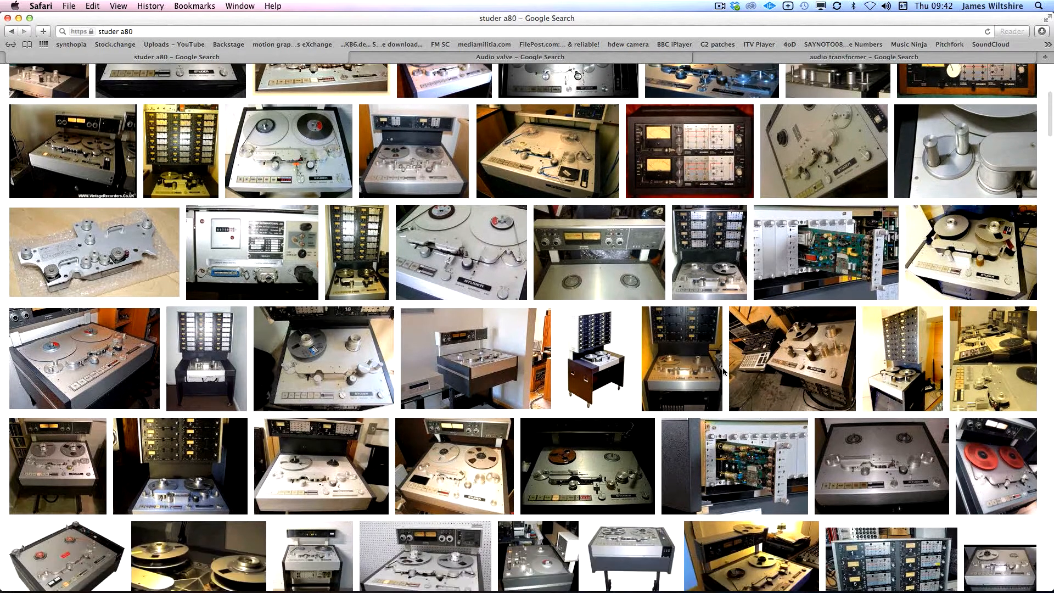
scroll(714, 369, down, 3)
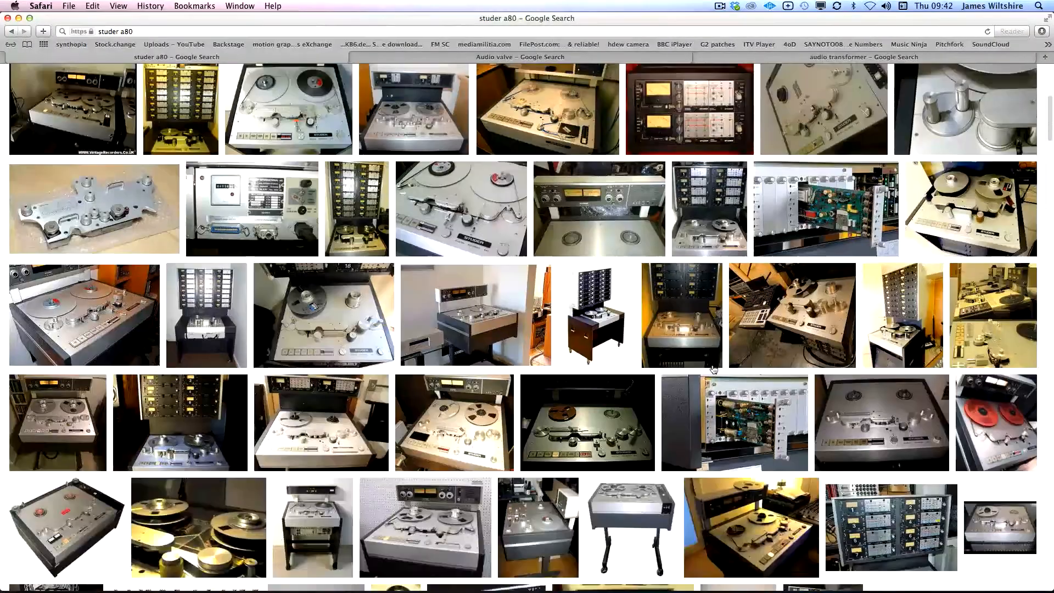
scroll(714, 369, down, 2)
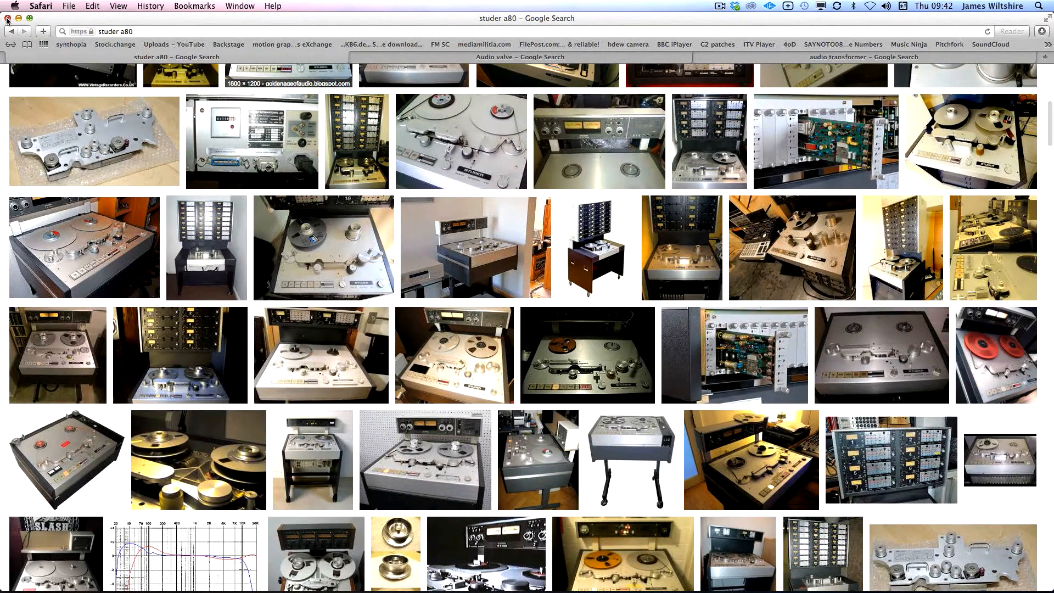
Close Safari and widen the Logic cycle region to run from 23 4 1 1 to bar 42
click(7, 18)
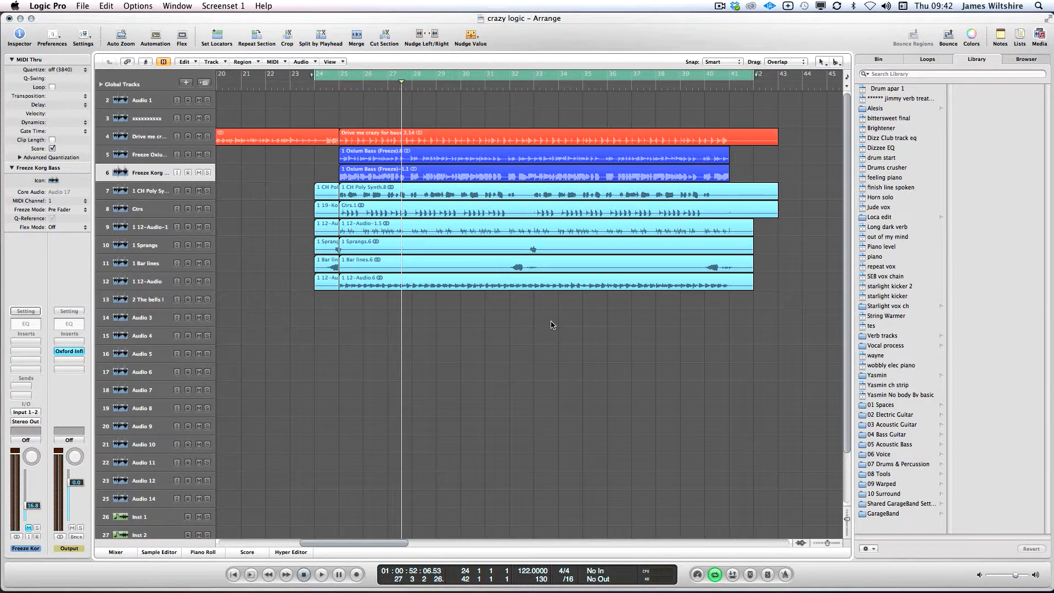
drag(577, 24, 565, 24)
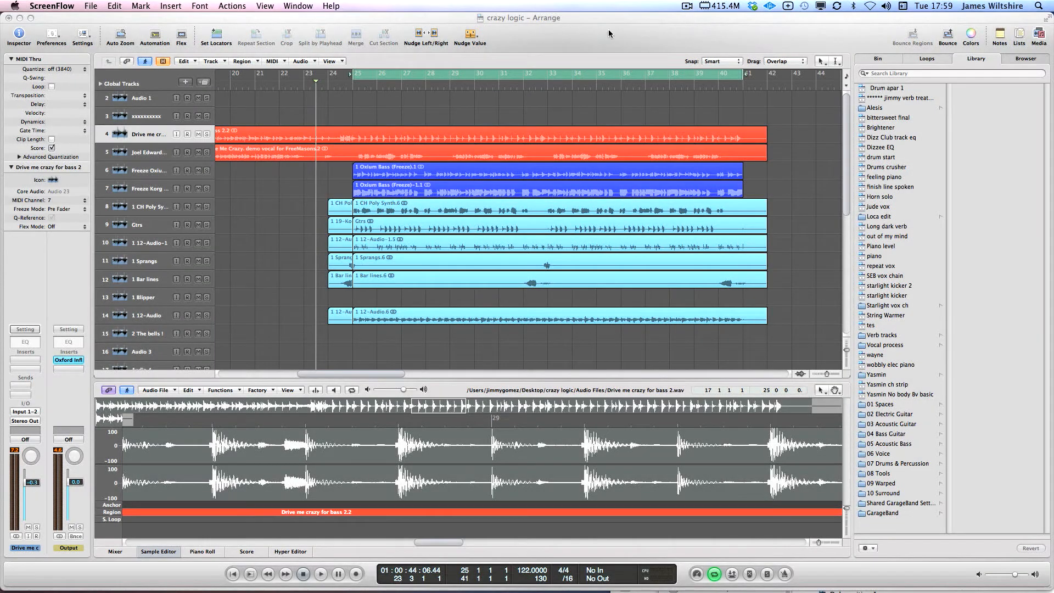
drag(350, 76, 327, 76)
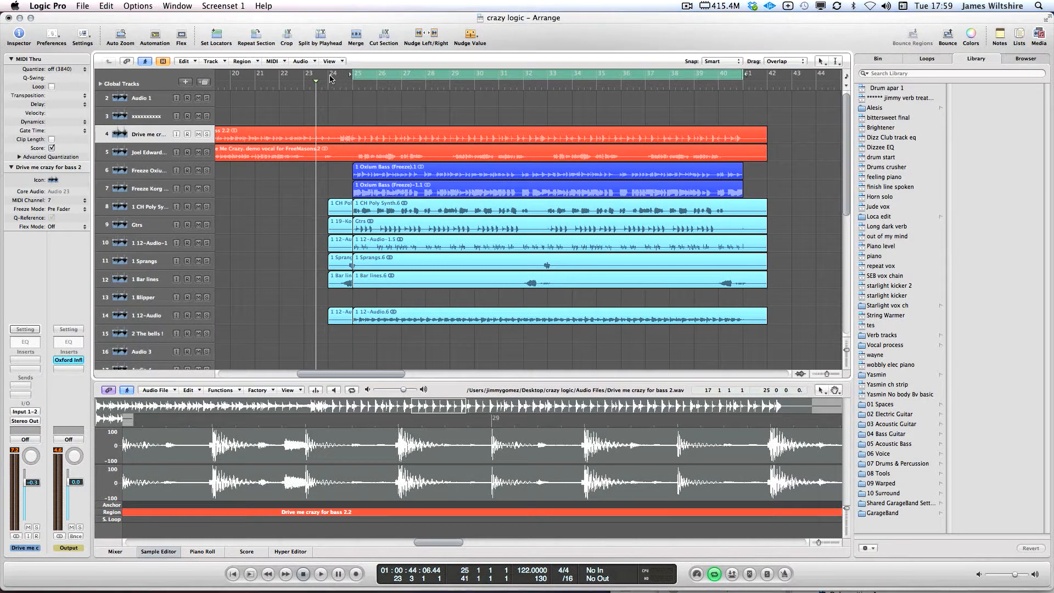
drag(744, 76, 763, 75)
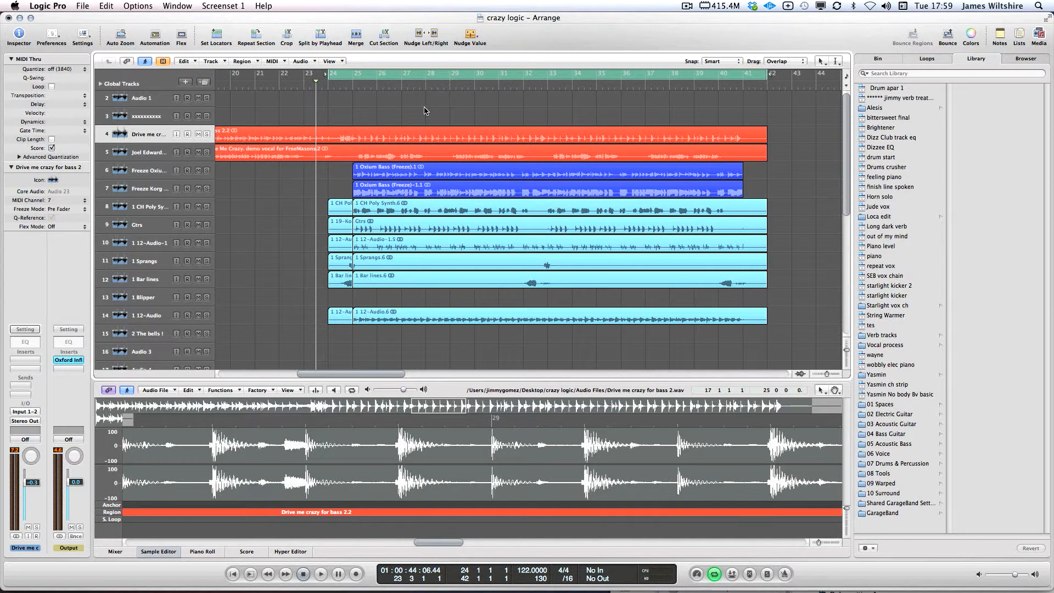
drag(329, 74, 322, 75)
click(412, 86)
click(294, 158)
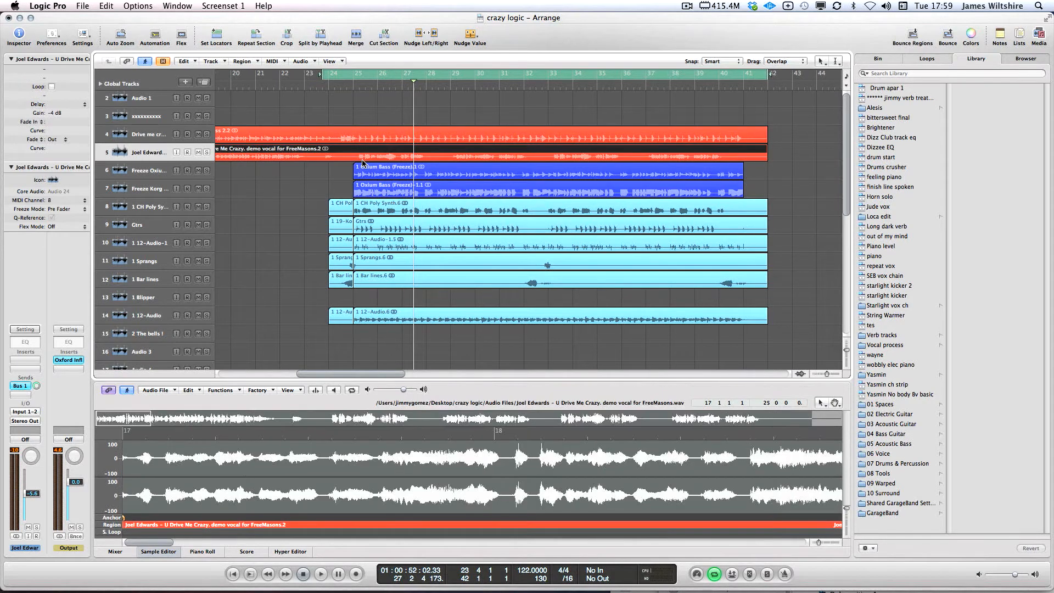
key(space)
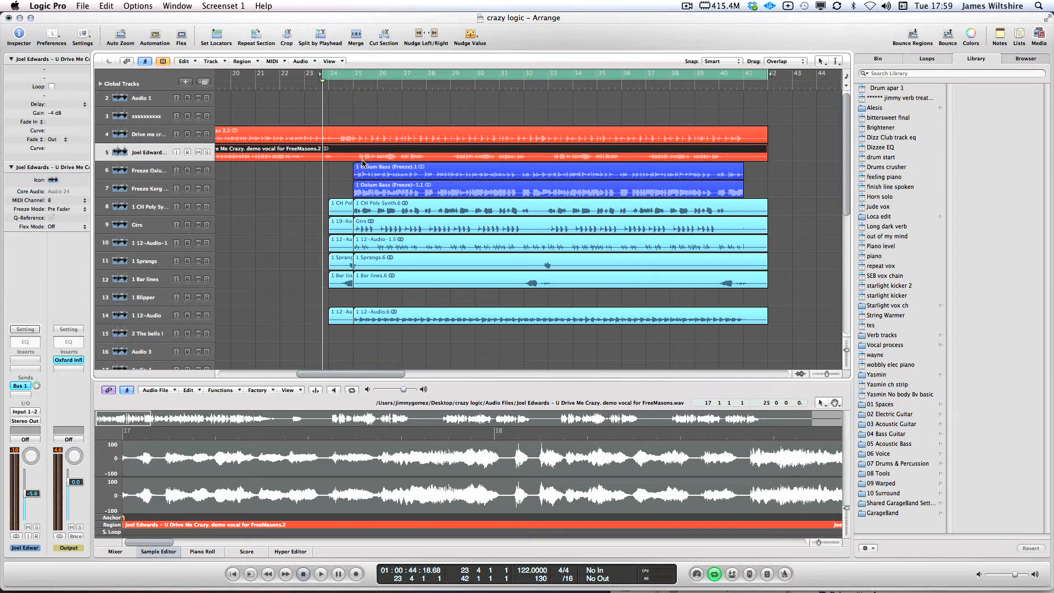
key(space)
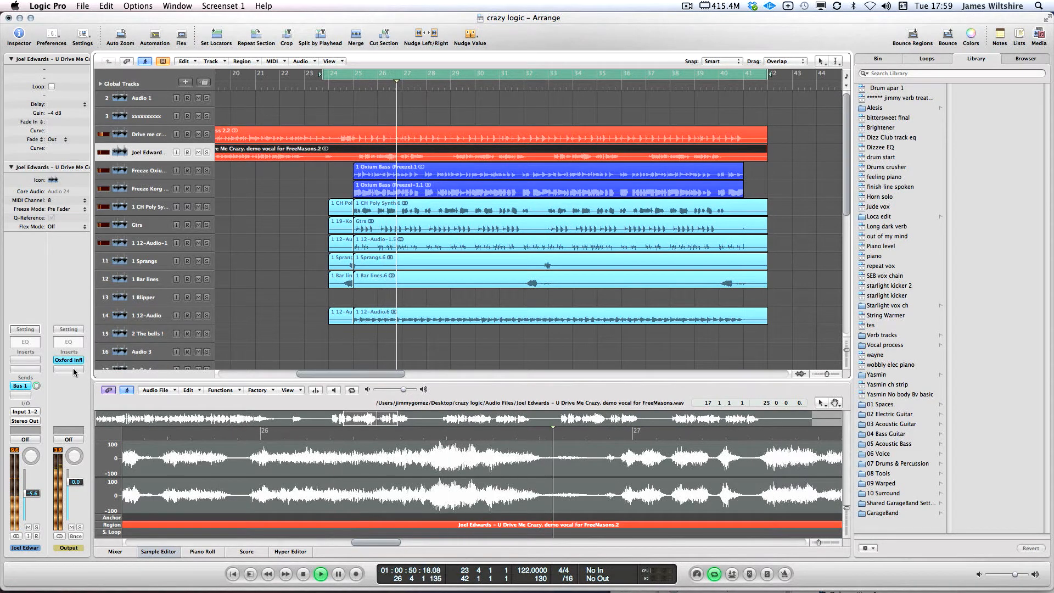
drag(35, 496, 39, 493)
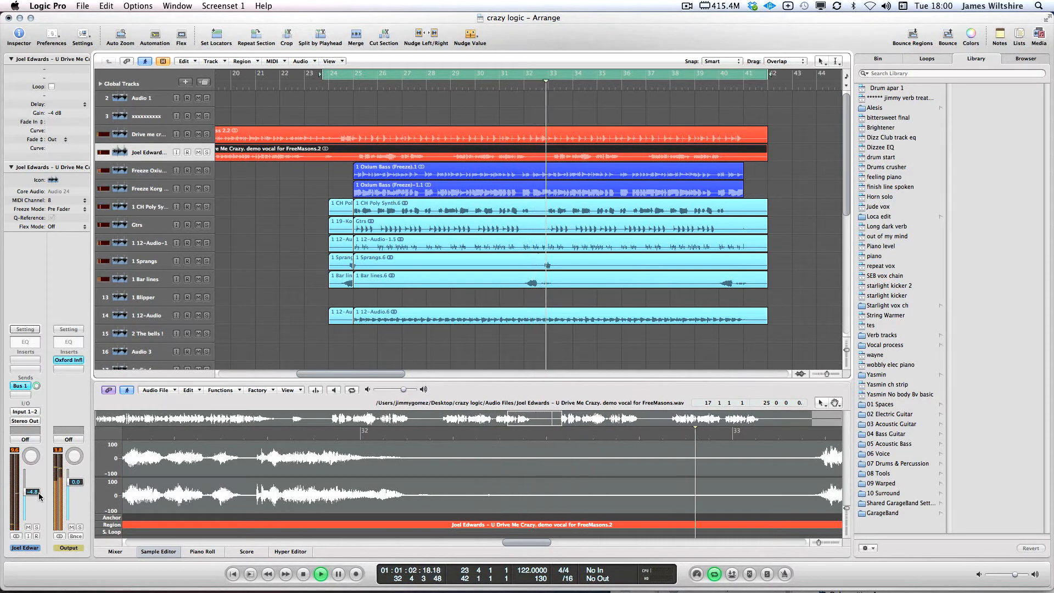
key(space)
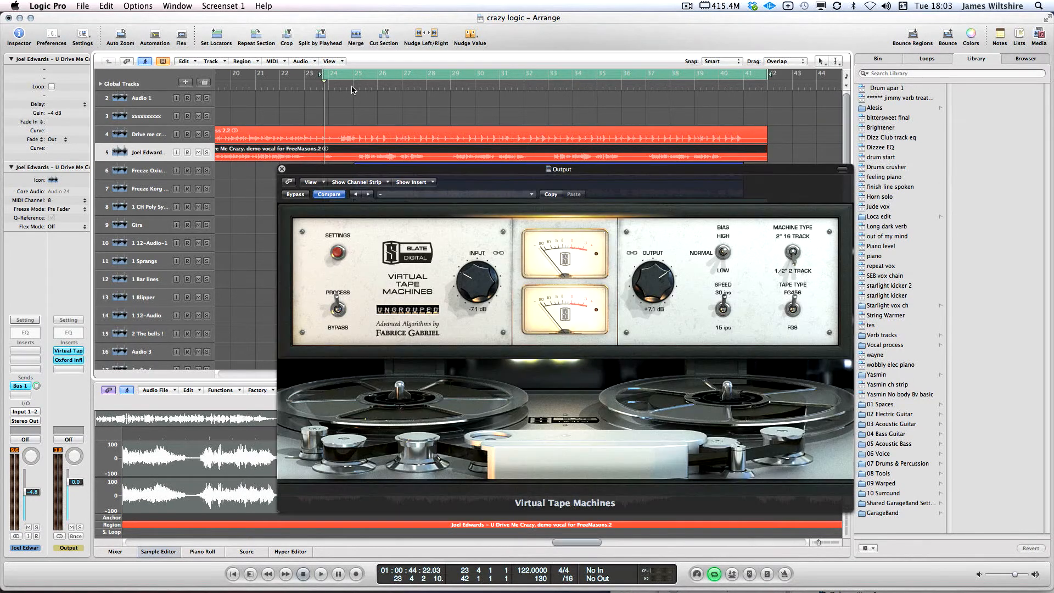
Sweep the Virtual Tape Machines INPUT knob up and down while auditioning the tape saturation
mouse_move(461, 171)
mouse_down()
mouse_move(491, 133)
mouse_move(476, 114)
mouse_move(456, 118)
mouse_move(460, 157)
mouse_up()
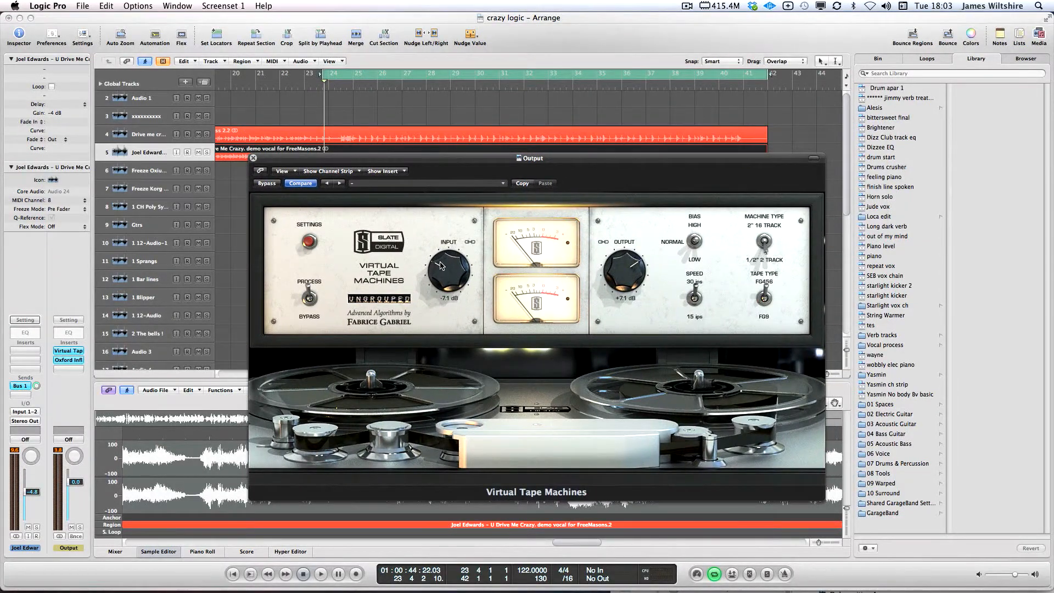
mouse_move(441, 268)
mouse_down()
mouse_move(444, 254)
mouse_move(438, 278)
mouse_up()
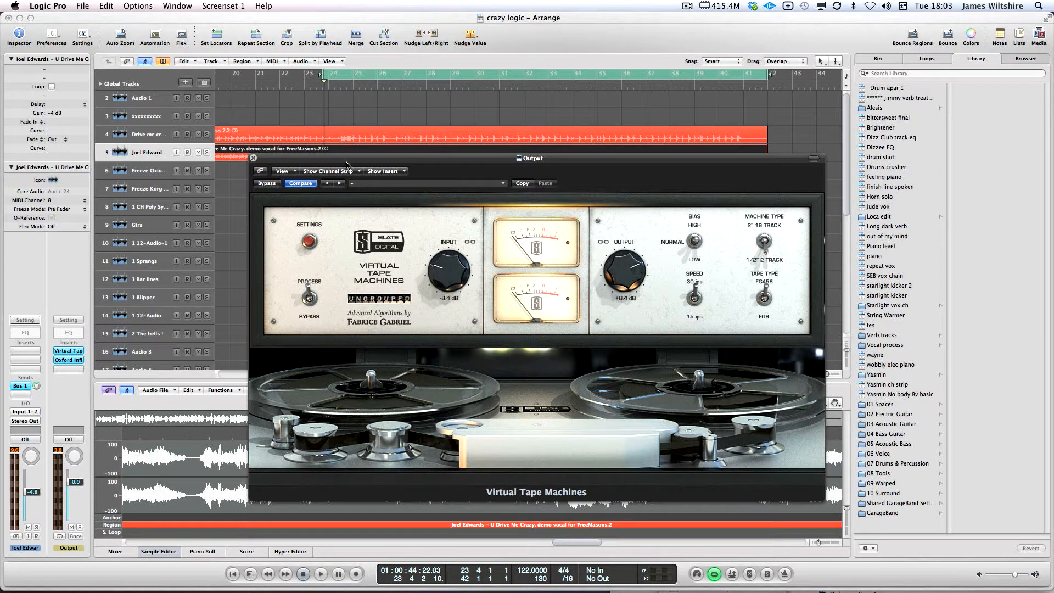
drag(441, 244, 528, 214)
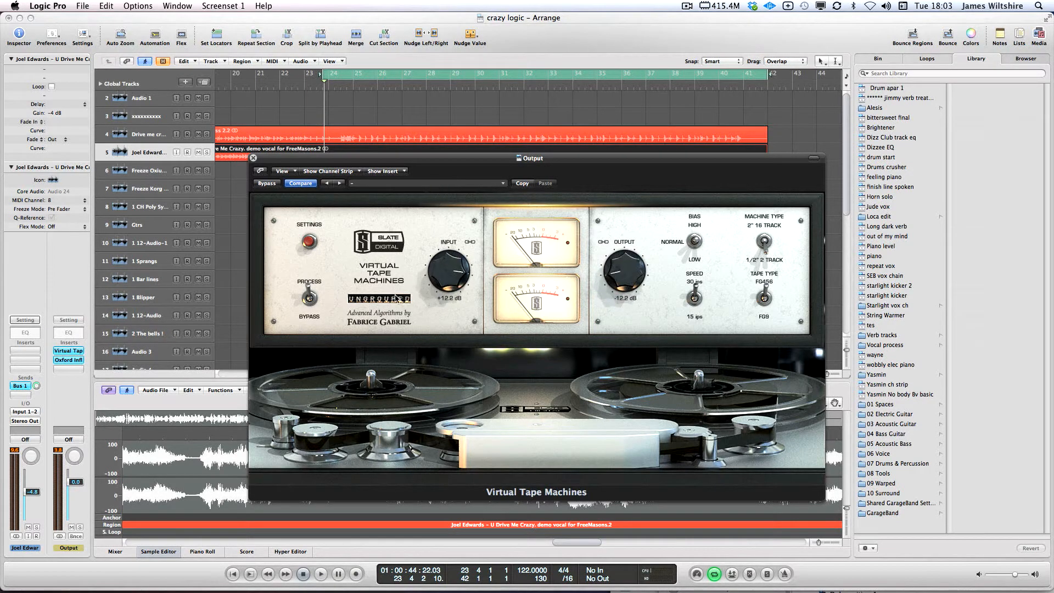
drag(437, 319, 437, 339)
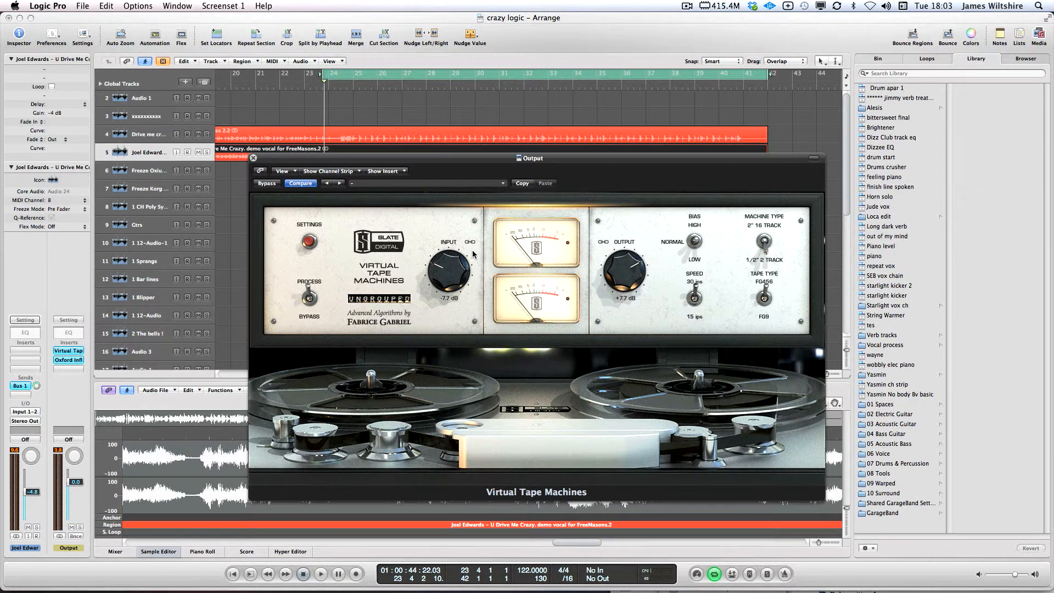
click(375, 113)
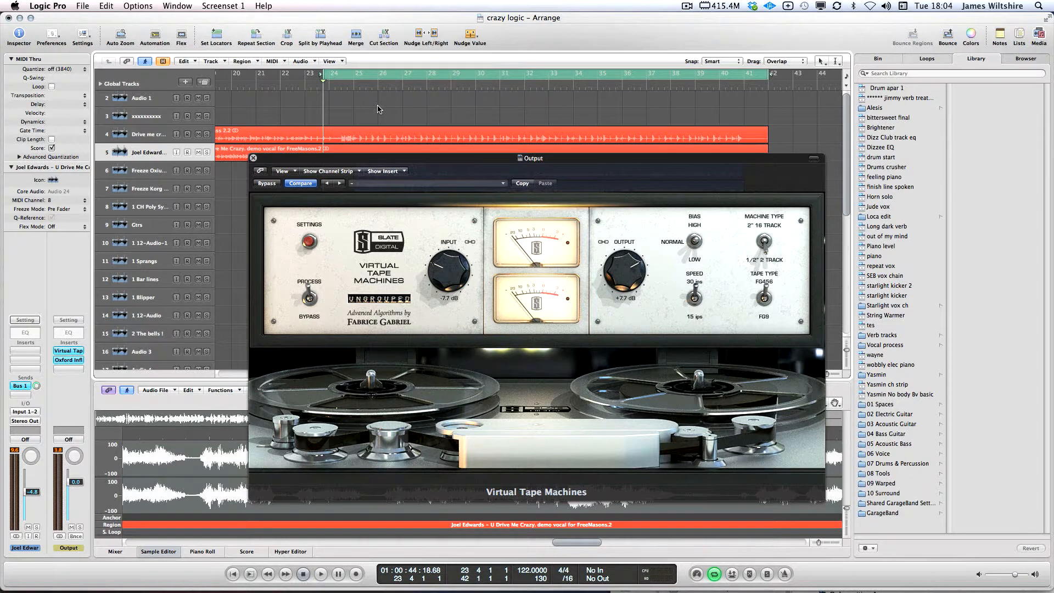
key(space)
drag(438, 274, 443, 154)
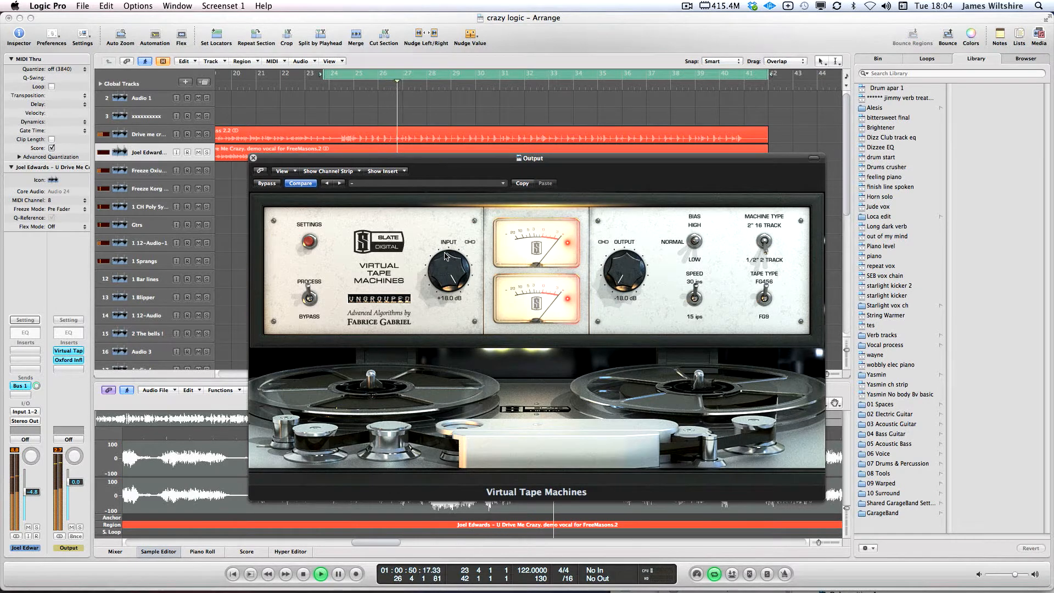
drag(446, 256, 447, 160)
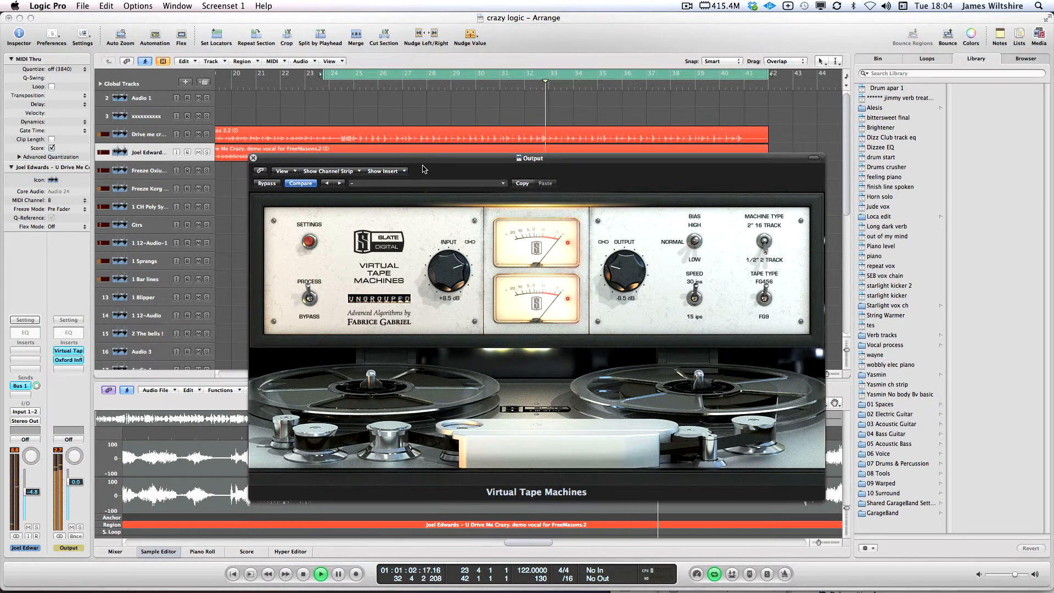
key(space)
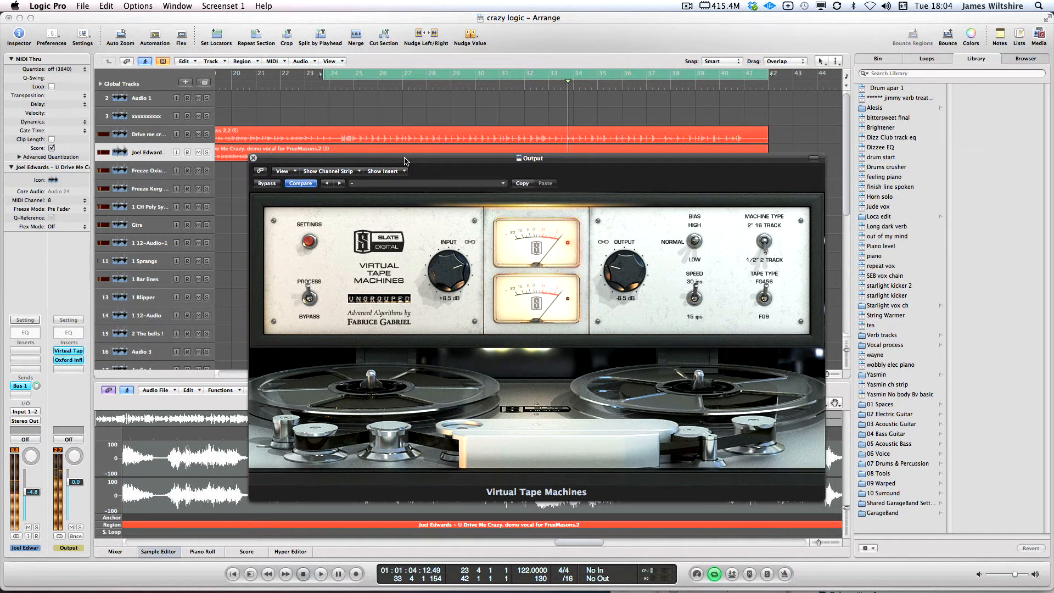
Fine-tune the tape input with the scroll wheel, ending at +8.1 dB with output at -8.1 dB
drag(429, 162, 387, 174)
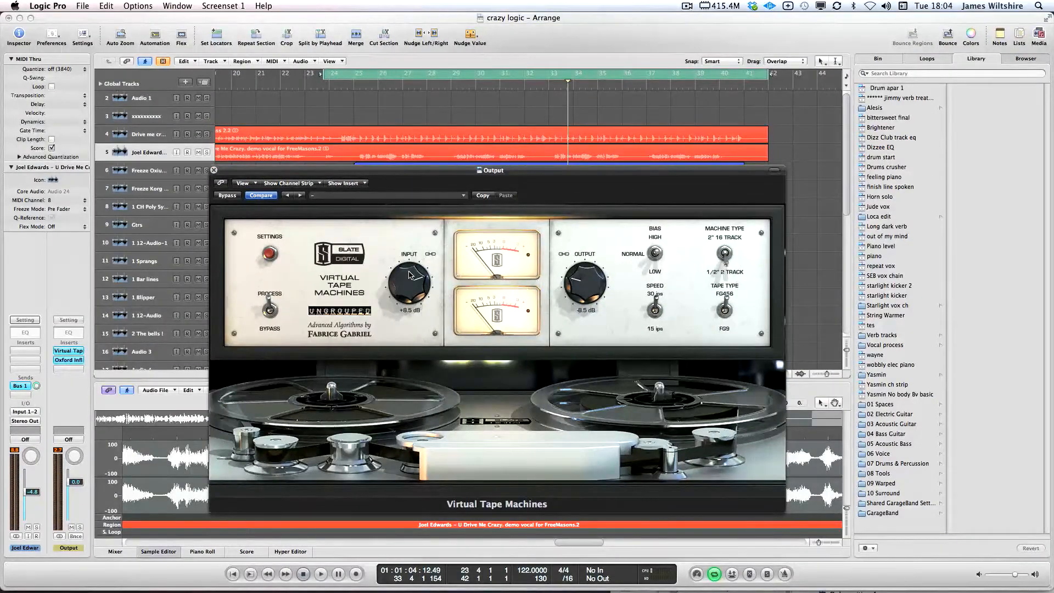
scroll(409, 277, down, 3)
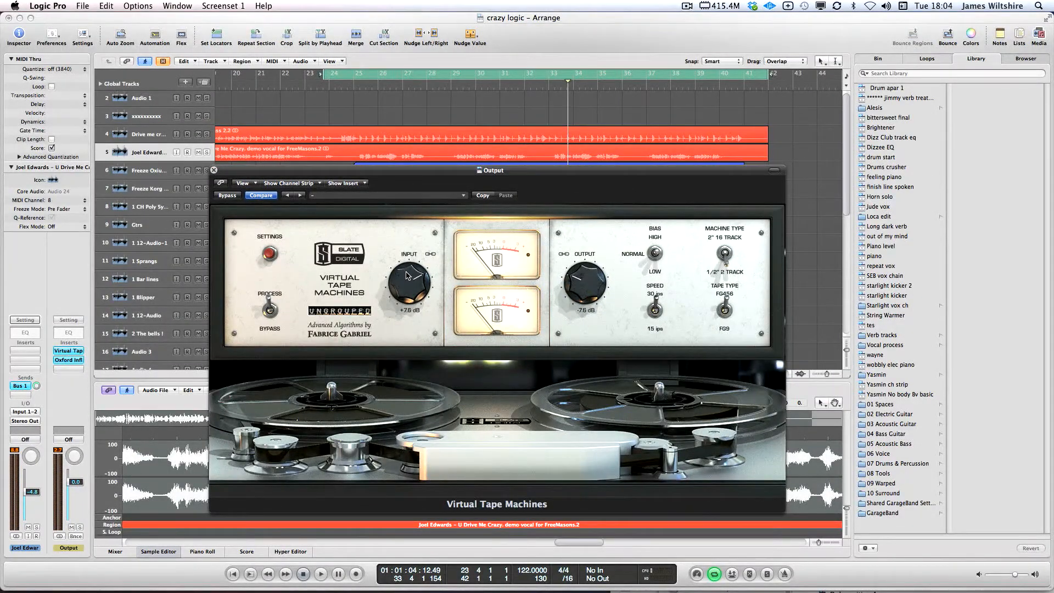
scroll(408, 276, down, 3)
scroll(406, 276, up, 2)
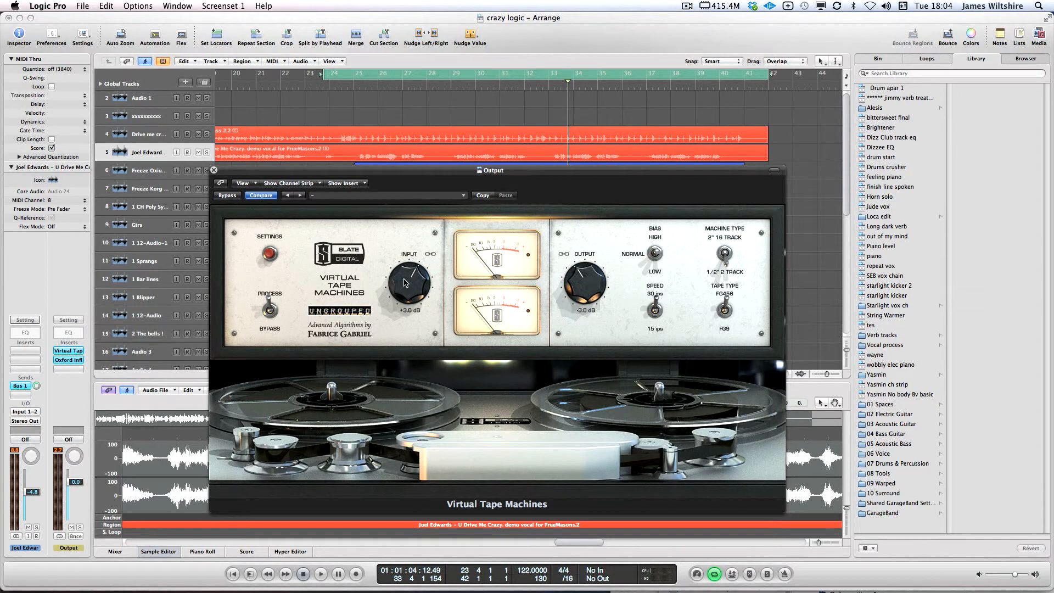
scroll(407, 277, up, 4)
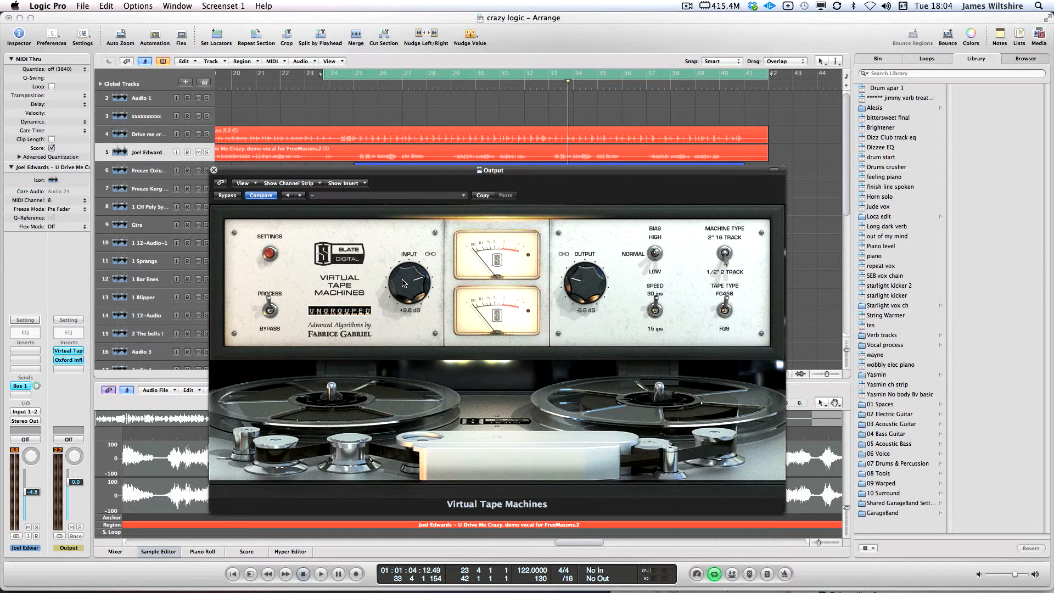
scroll(405, 282, down, 4)
scroll(408, 275, up, 1)
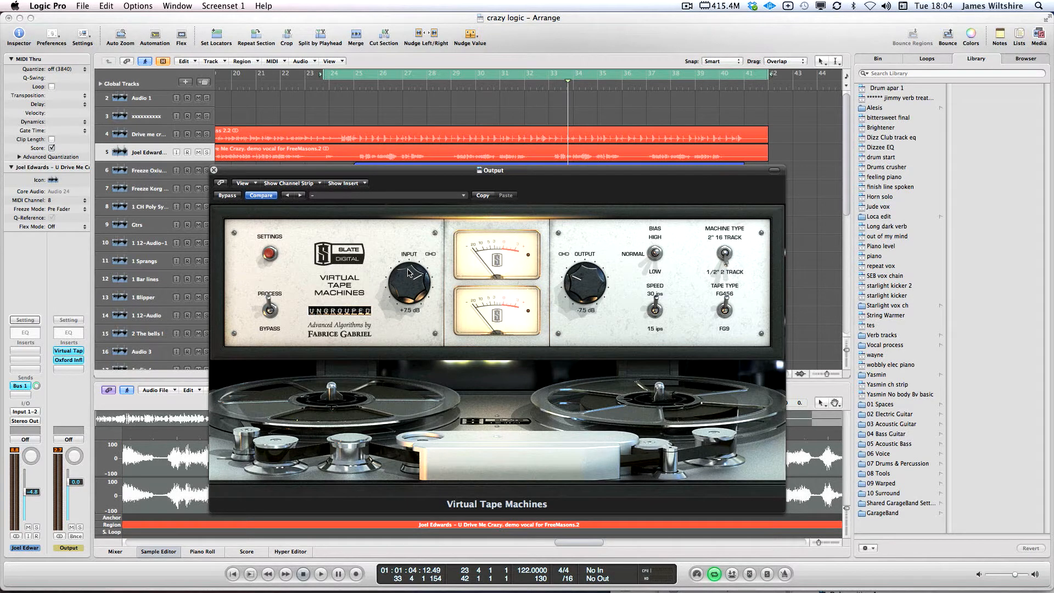
scroll(408, 281, up, 5)
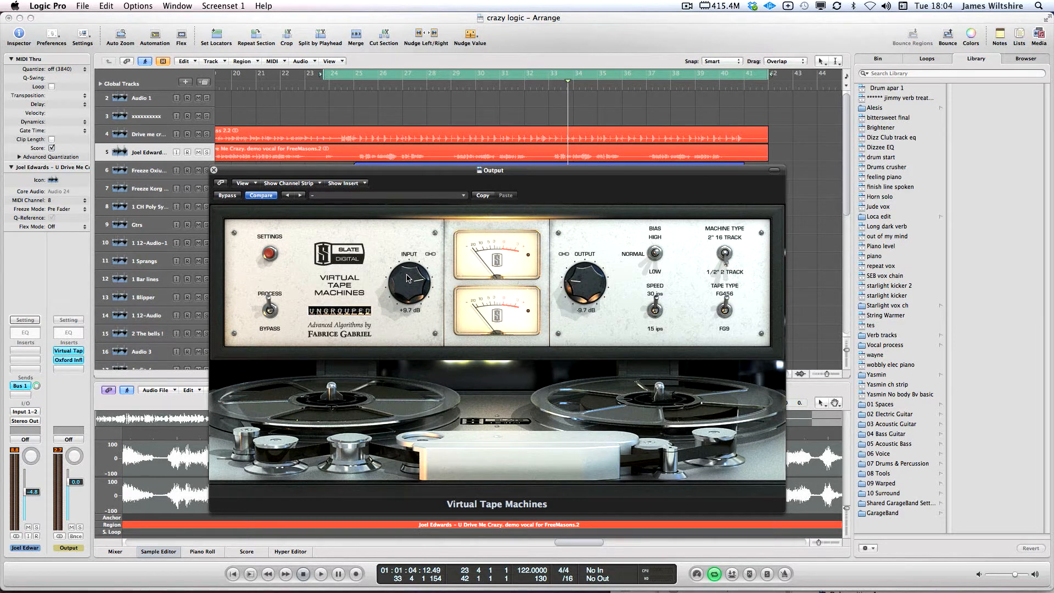
scroll(405, 281, up, 1)
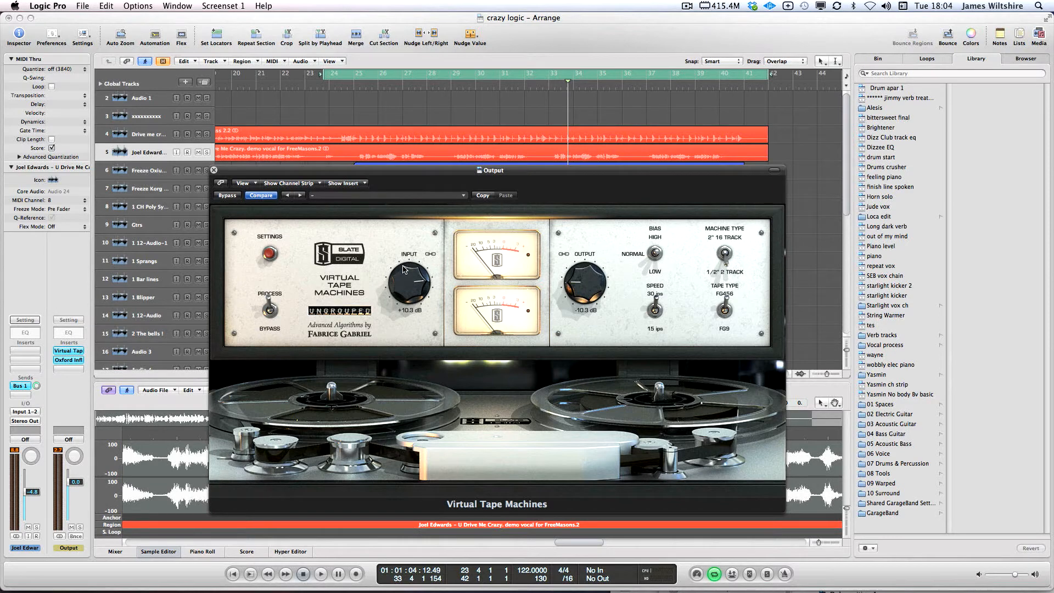
scroll(405, 286, down, 5)
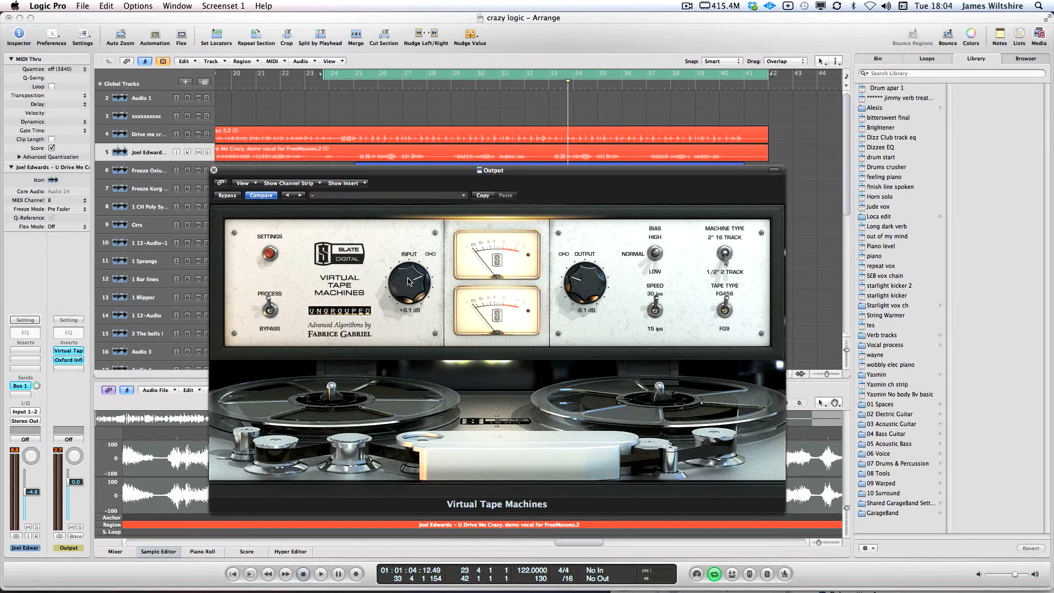
scroll(408, 281, down, 2)
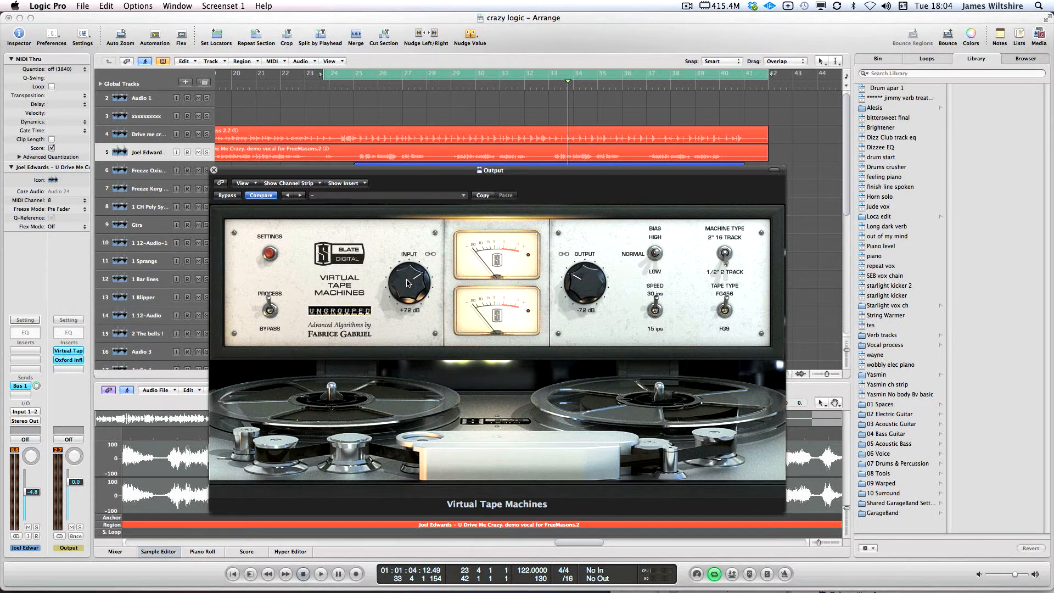
Close the Virtual Tape Machines window and remove the plug-in from the Output channel
click(213, 170)
click(70, 351)
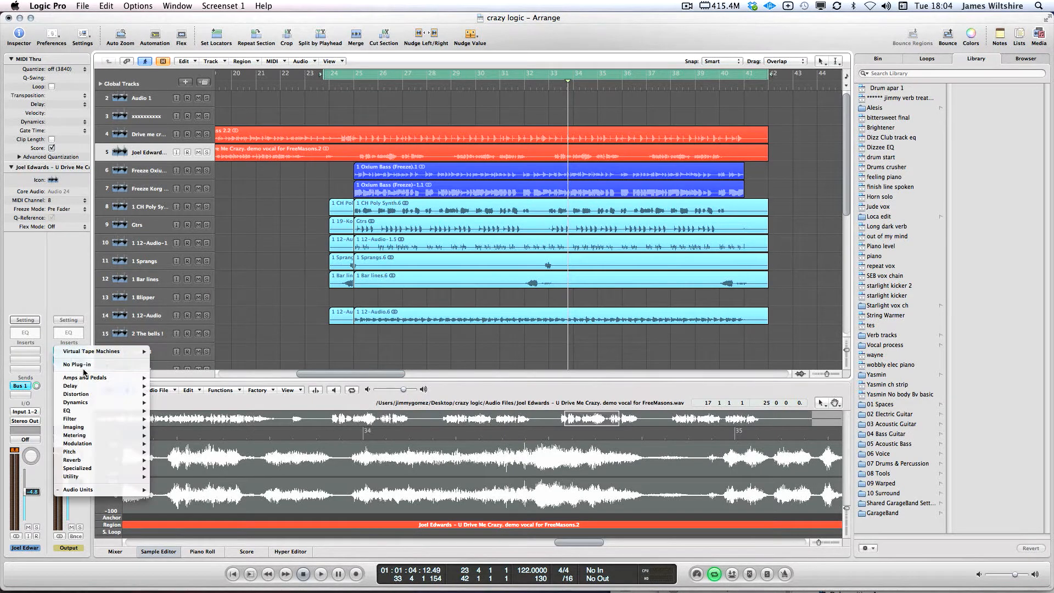
click(60, 358)
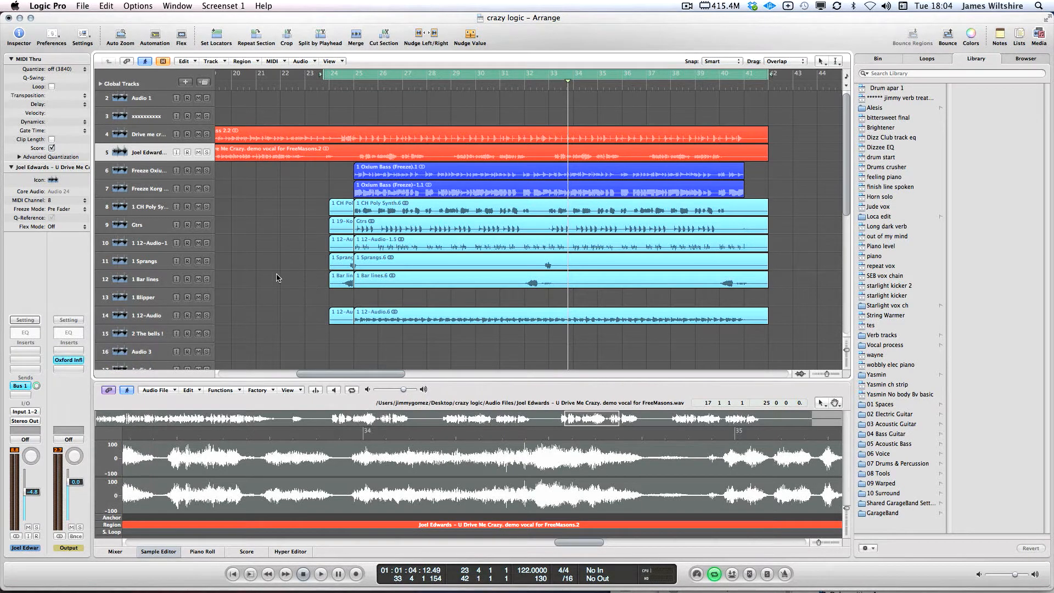
scroll(276, 278, right, 2)
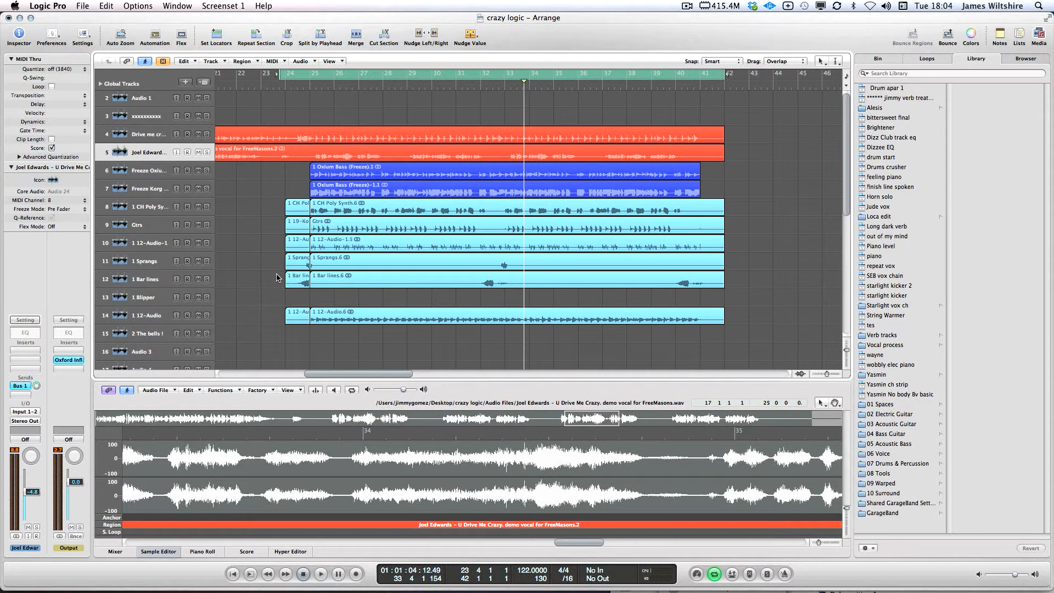
click(154, 171)
drag(251, 225, 794, 331)
key(m)
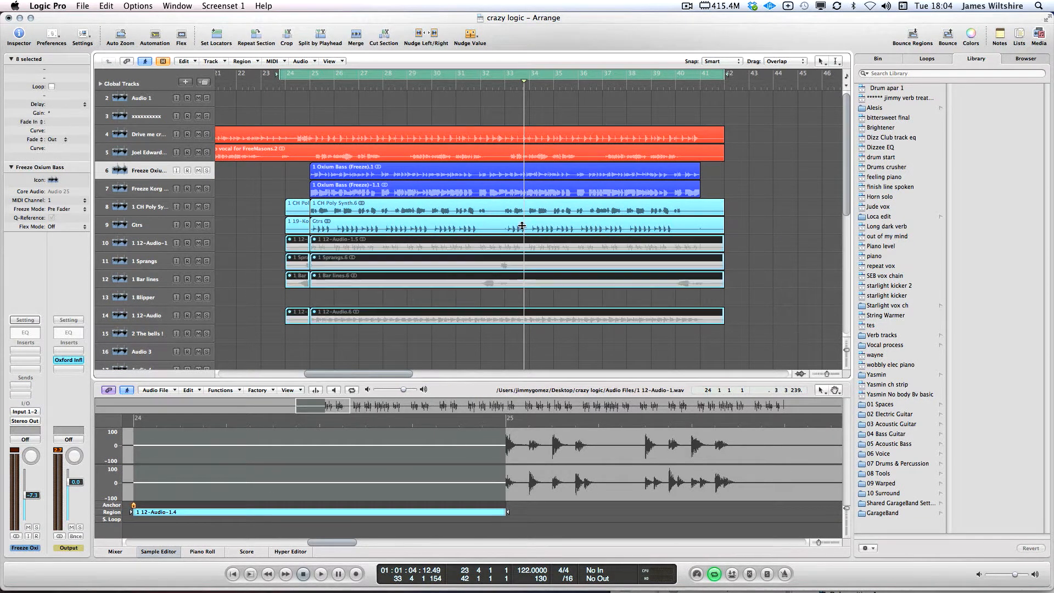
click(313, 104)
click(273, 146)
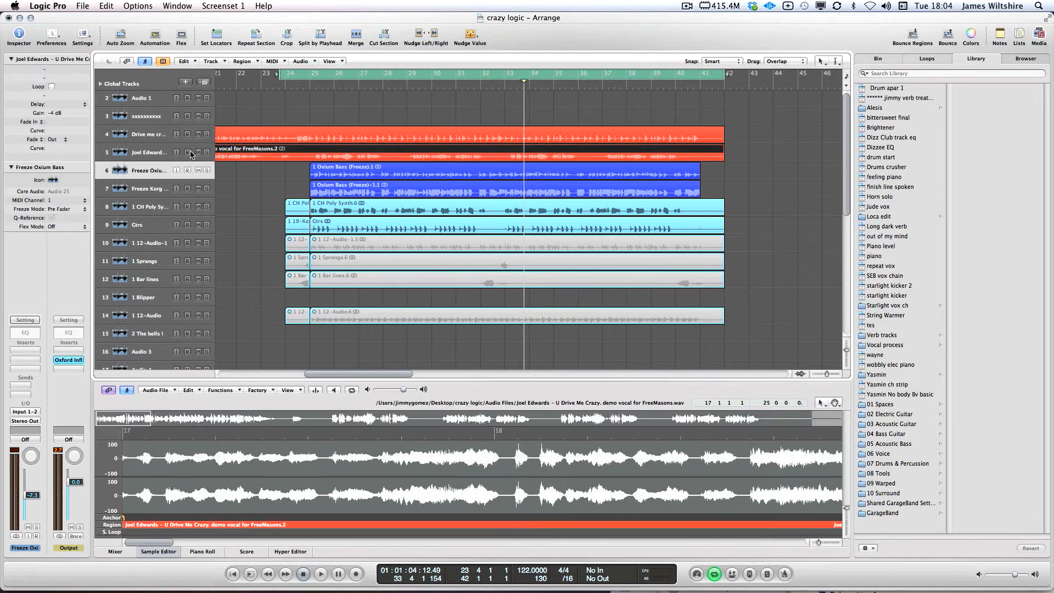
click(198, 152)
click(155, 136)
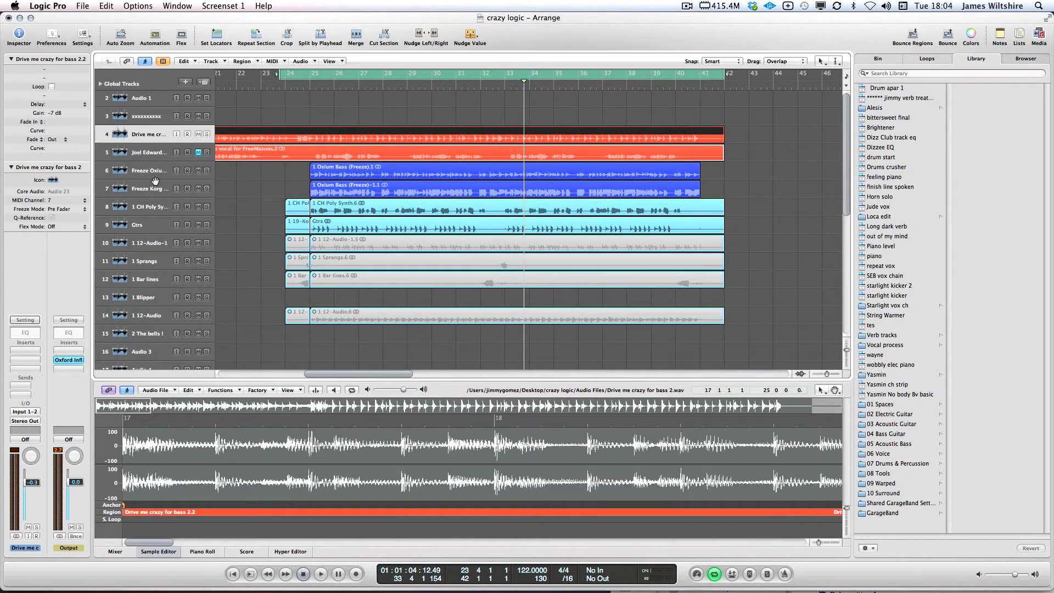
click(156, 204)
click(190, 229)
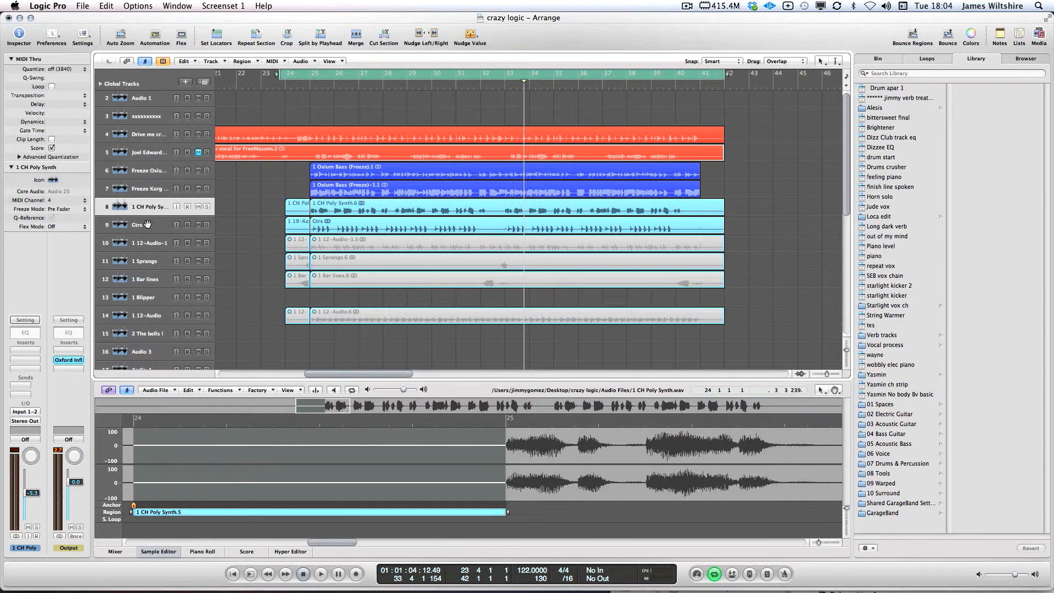
Redraw the loop from bar 25 to 41 and play back the Drive me crazy for bass 2.2 region
scroll(309, 76, up, 1)
click(307, 76)
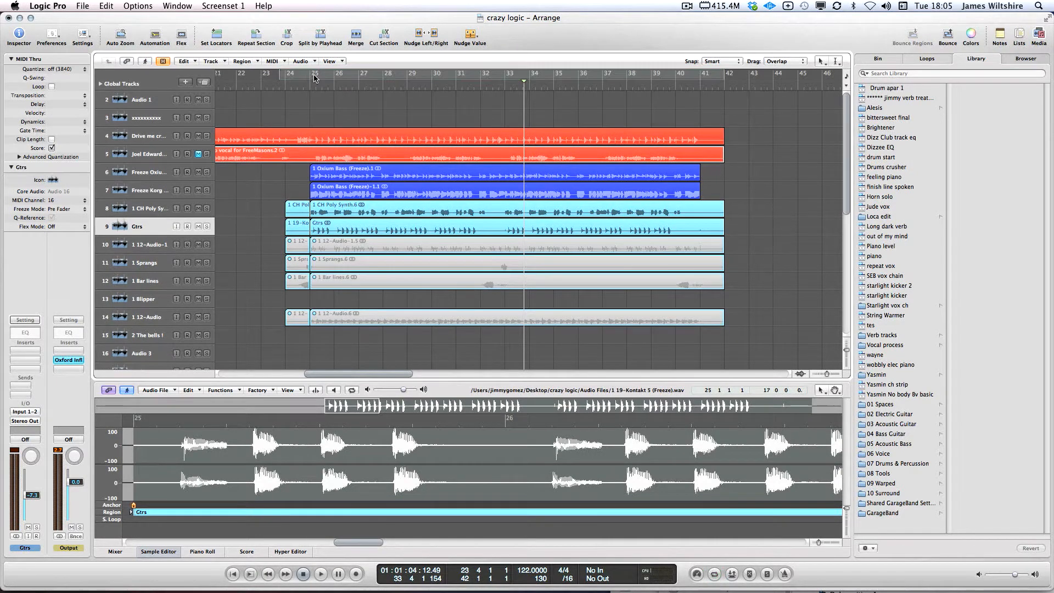
drag(312, 76, 702, 74)
click(335, 141)
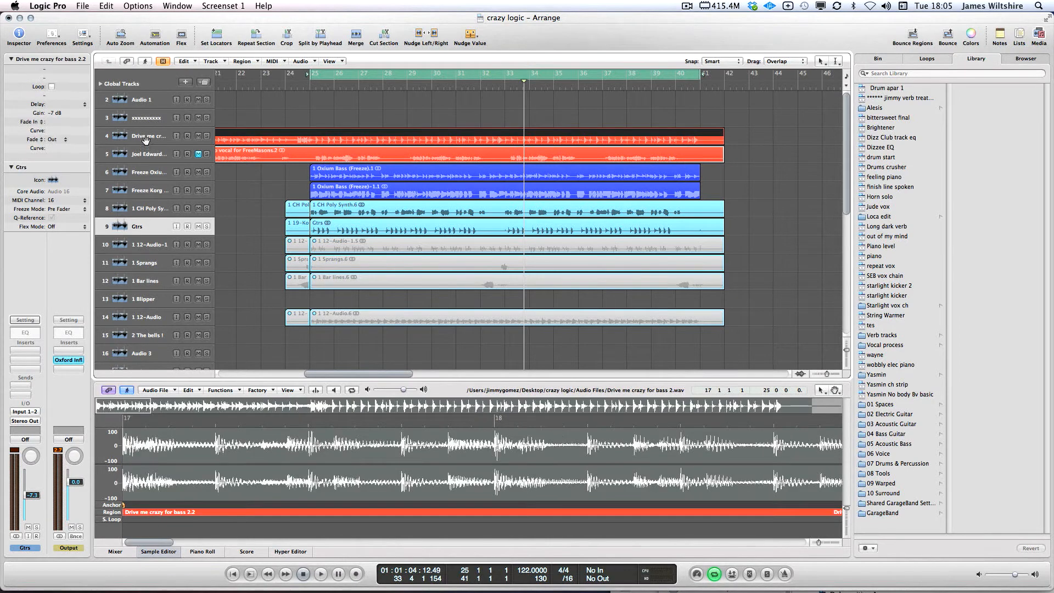
click(159, 135)
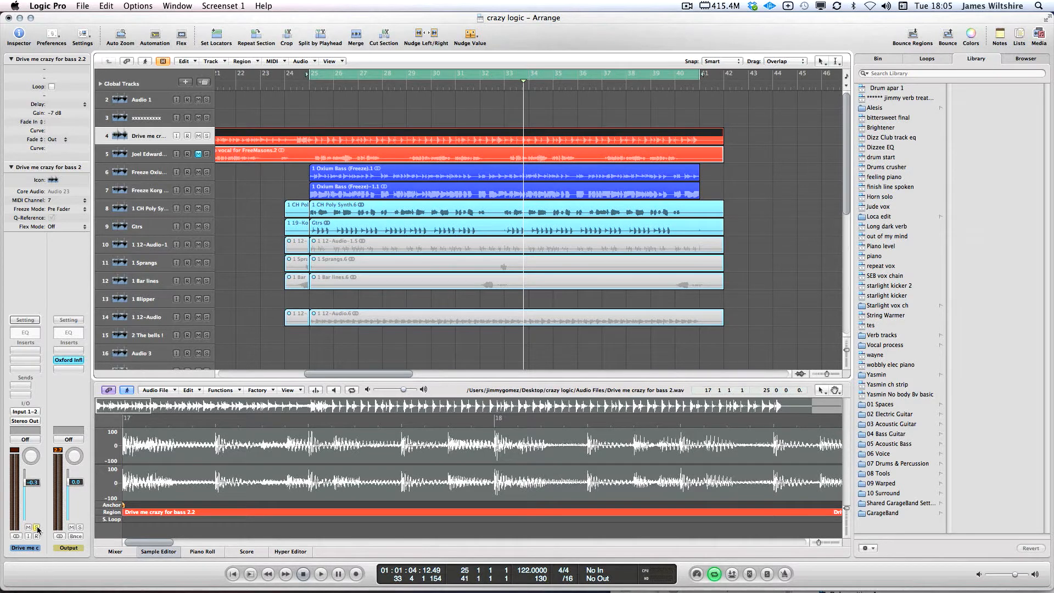
key(space)
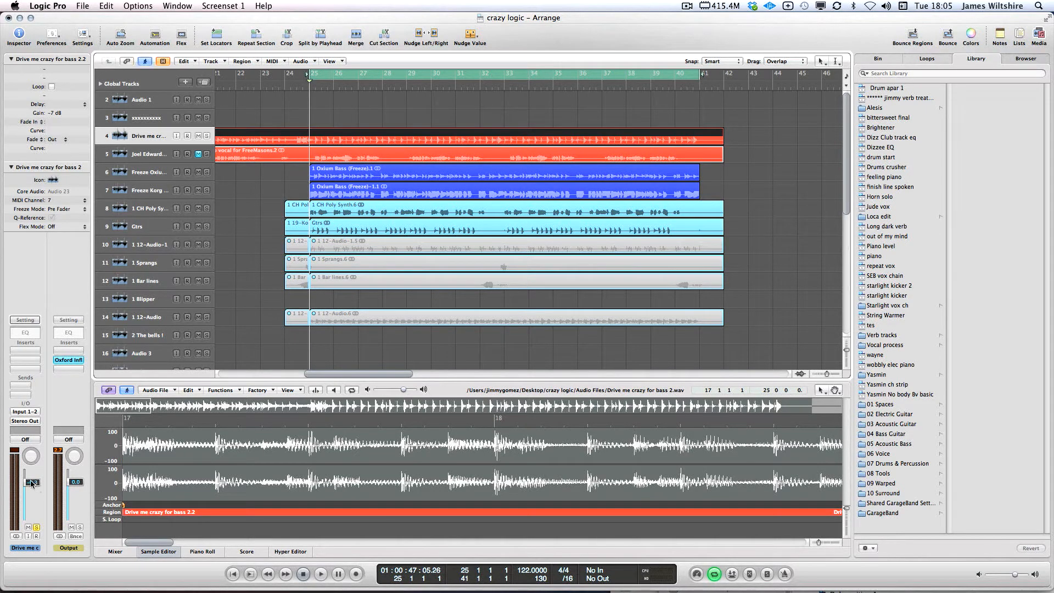
key(space)
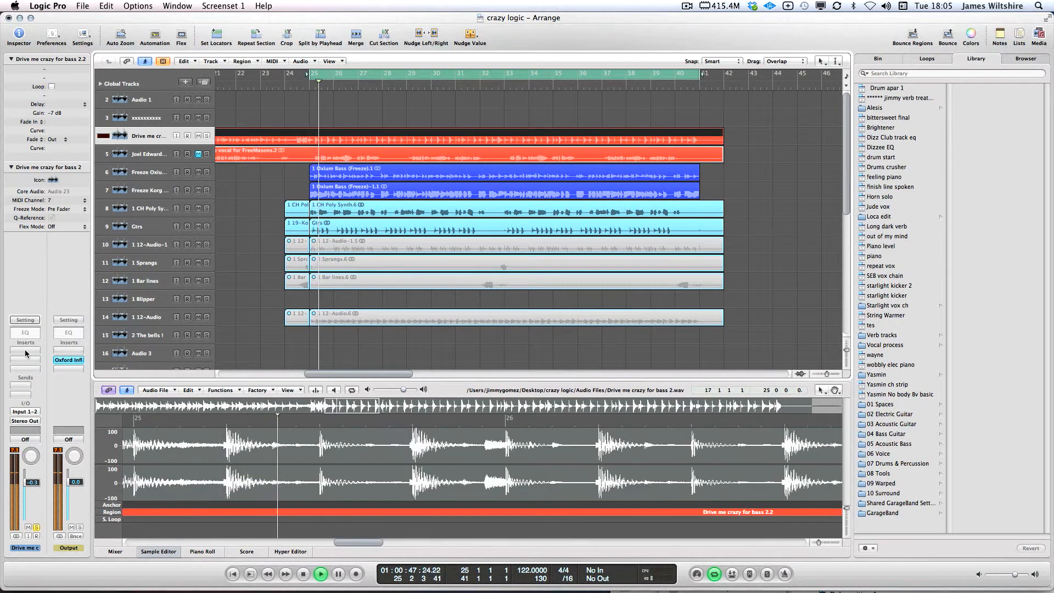
key(space)
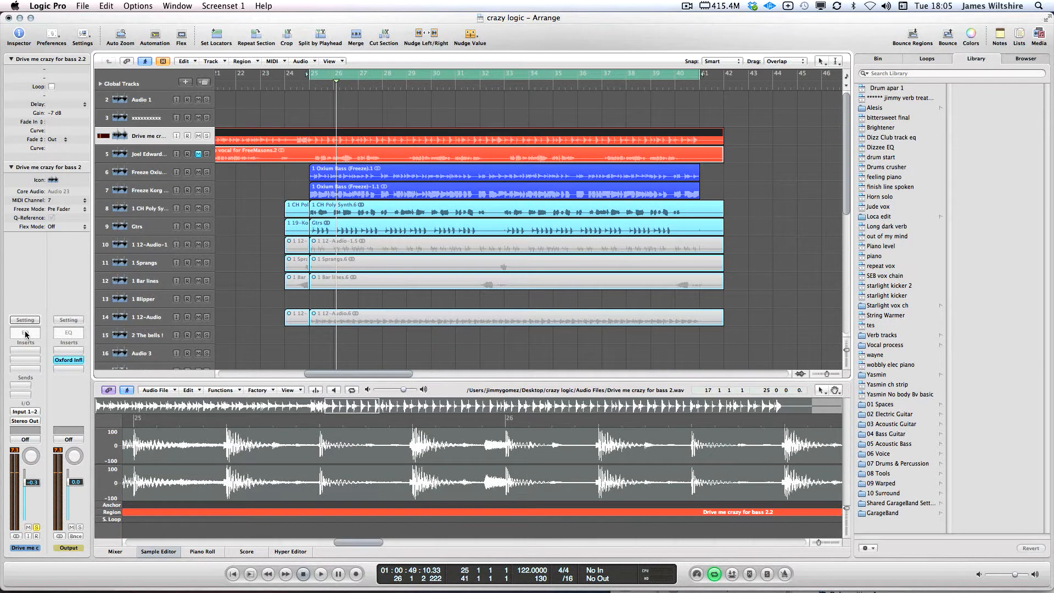
click(25, 334)
Enable the Channel EQ's low cut at 38.5 Hz and high cut at 17400 Hz
click(102, 98)
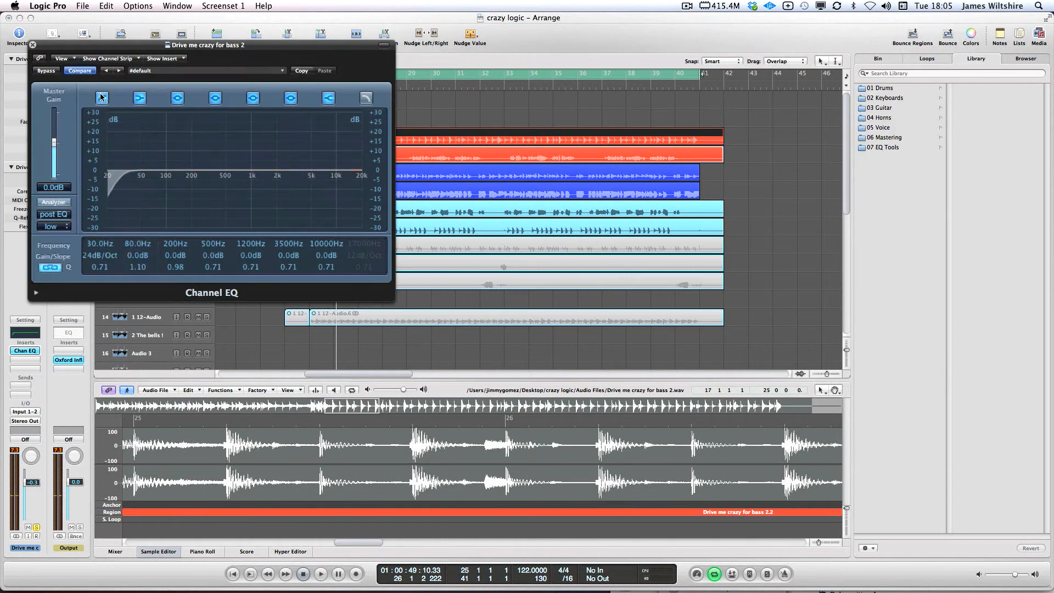
drag(95, 247, 97, 233)
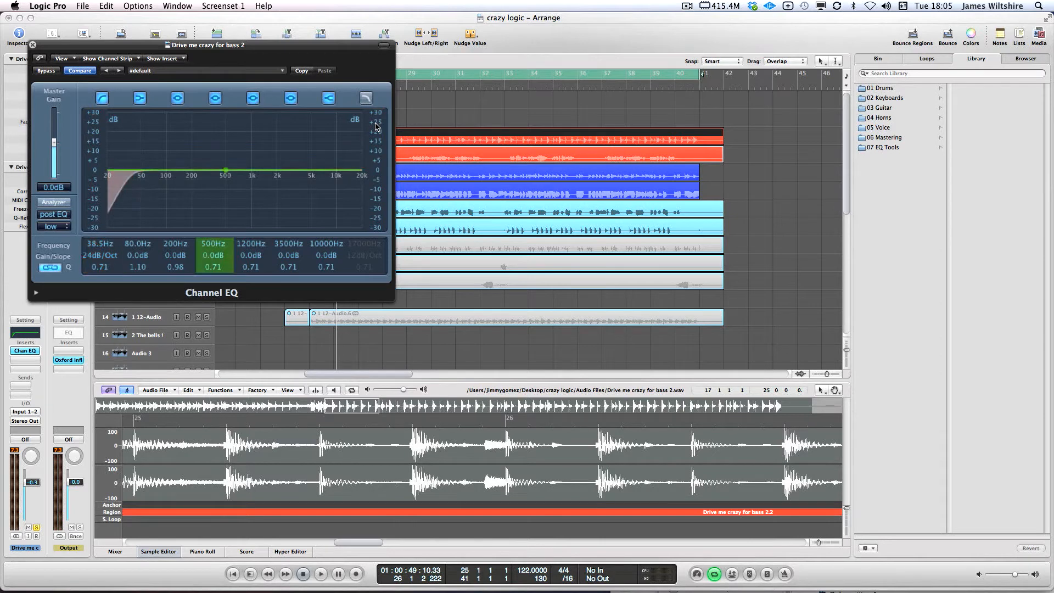
click(363, 97)
drag(363, 244, 367, 256)
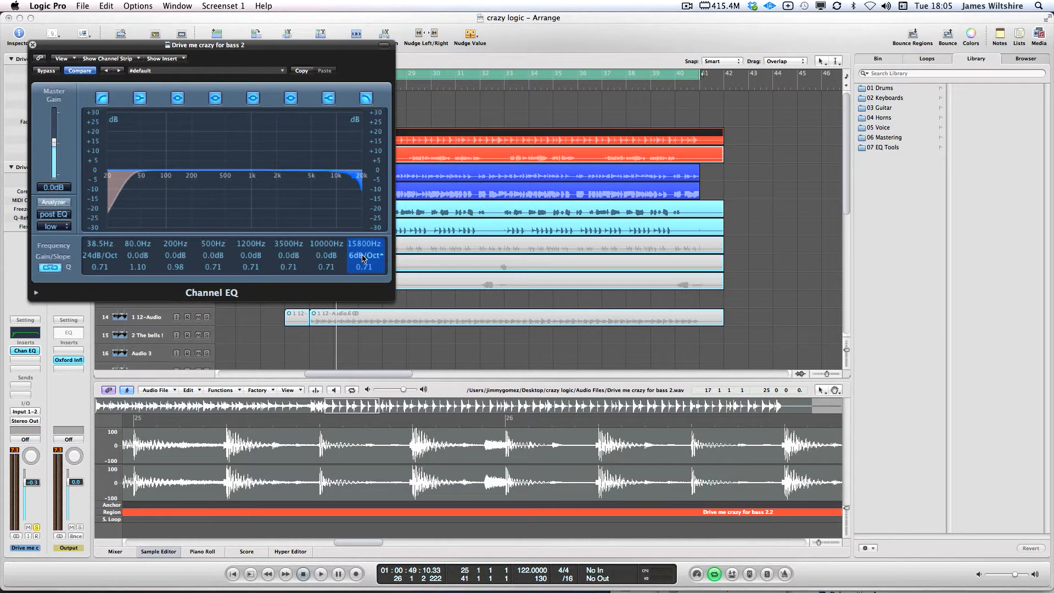
drag(363, 244, 354, 264)
drag(367, 256, 367, 219)
drag(140, 45, 469, 148)
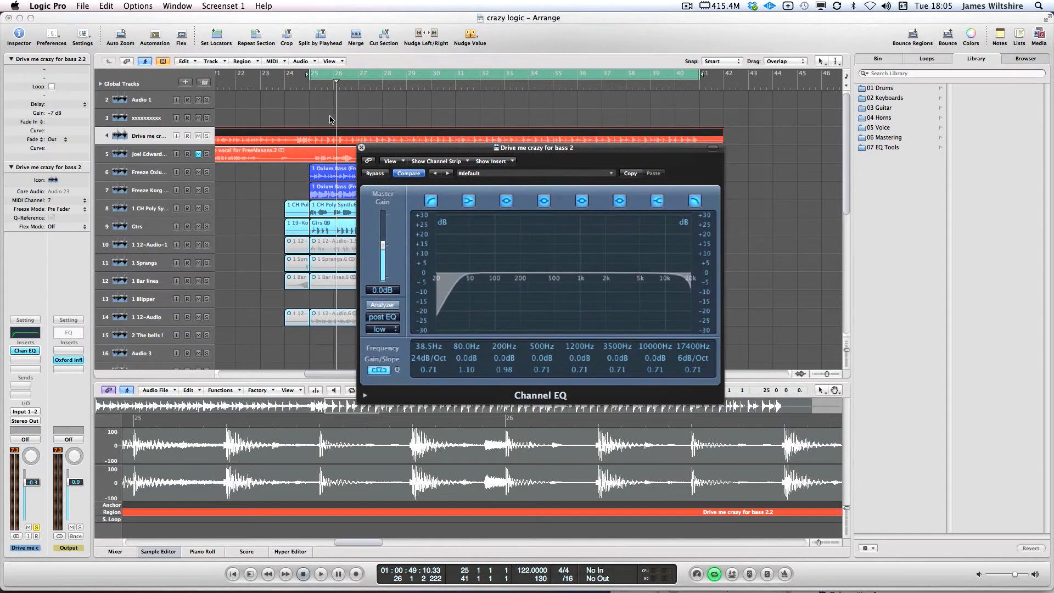
Redraw the loop from bar 25 to 42 and move the EQ window off the track regions
click(331, 119)
drag(316, 74, 696, 81)
drag(612, 150, 633, 214)
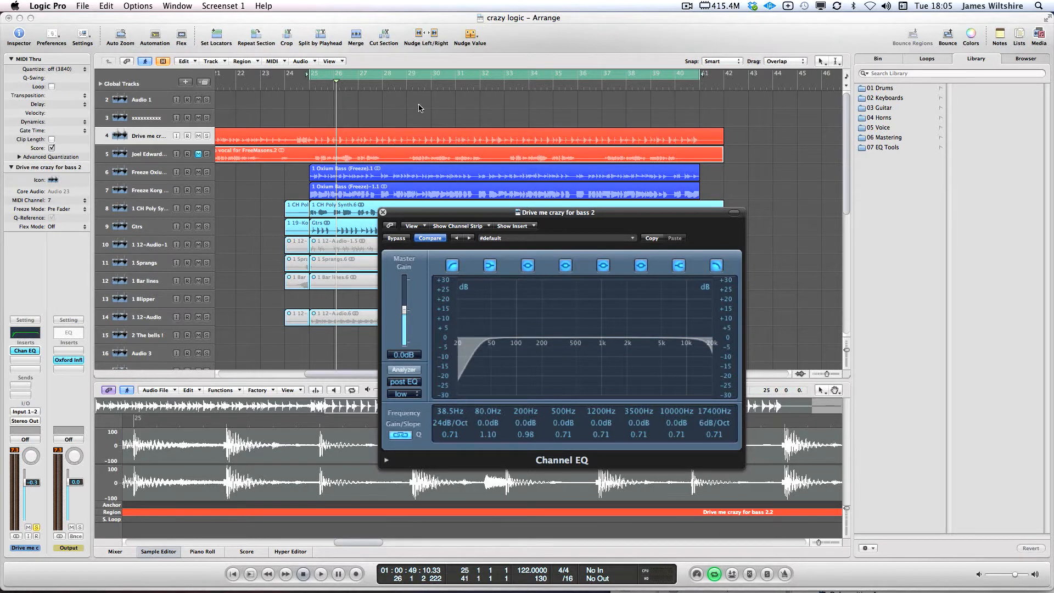
Place the playhead at bar 25, the start of the loop
click(298, 85)
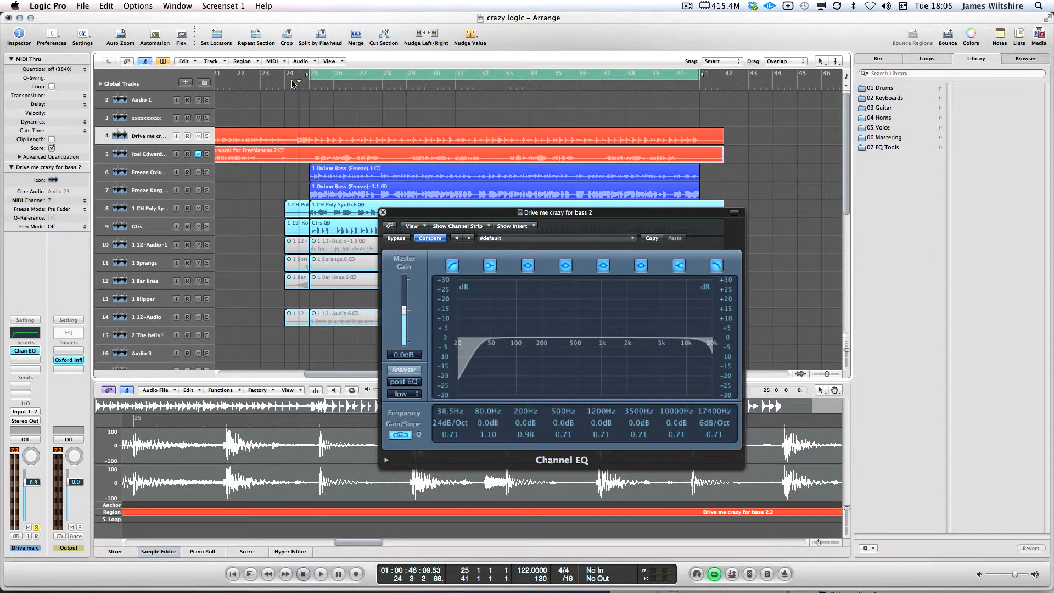
click(291, 85)
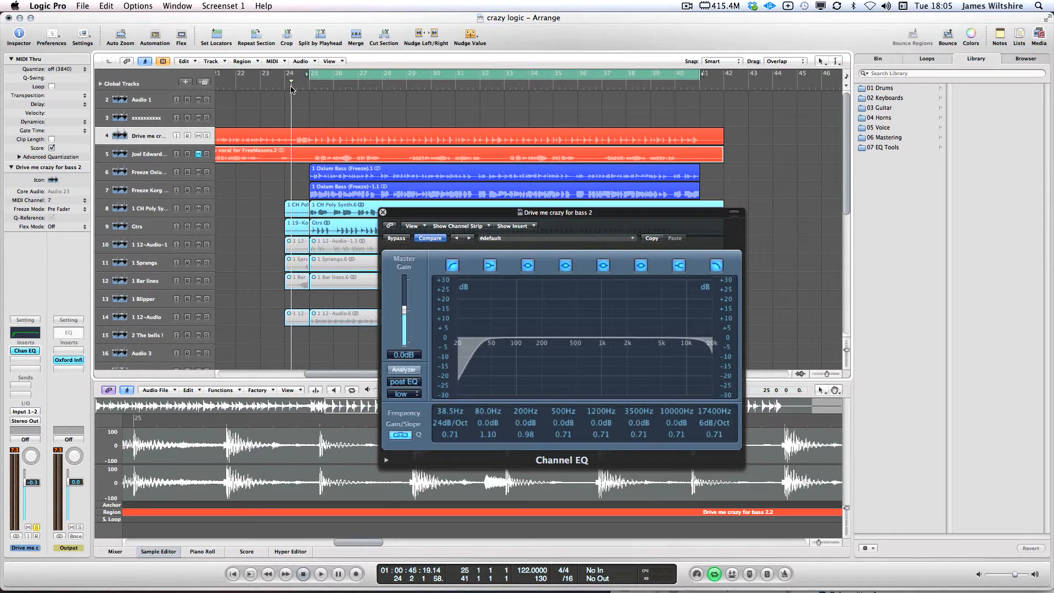
click(297, 86)
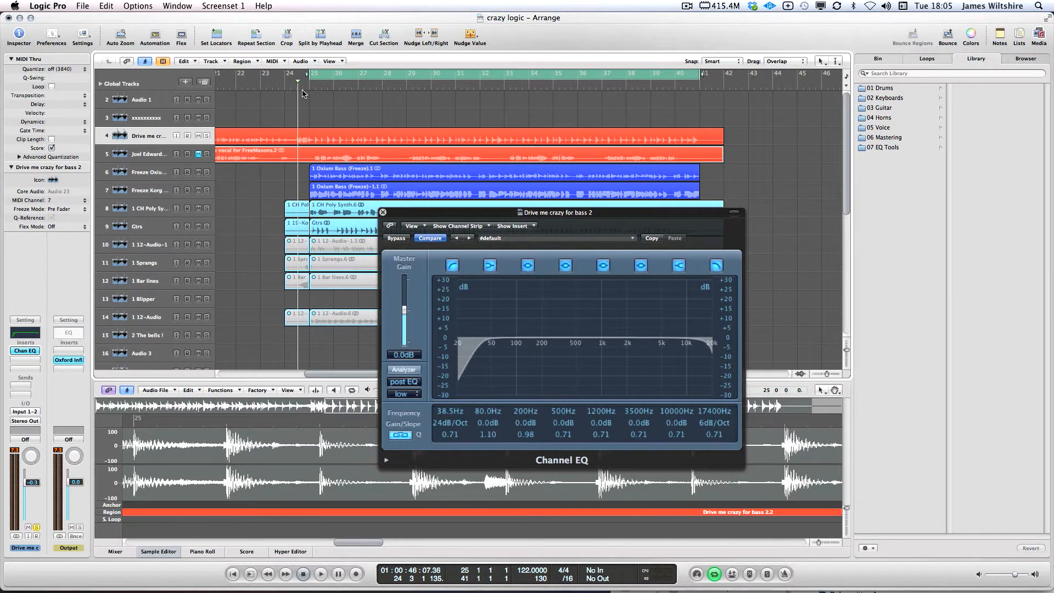
click(313, 87)
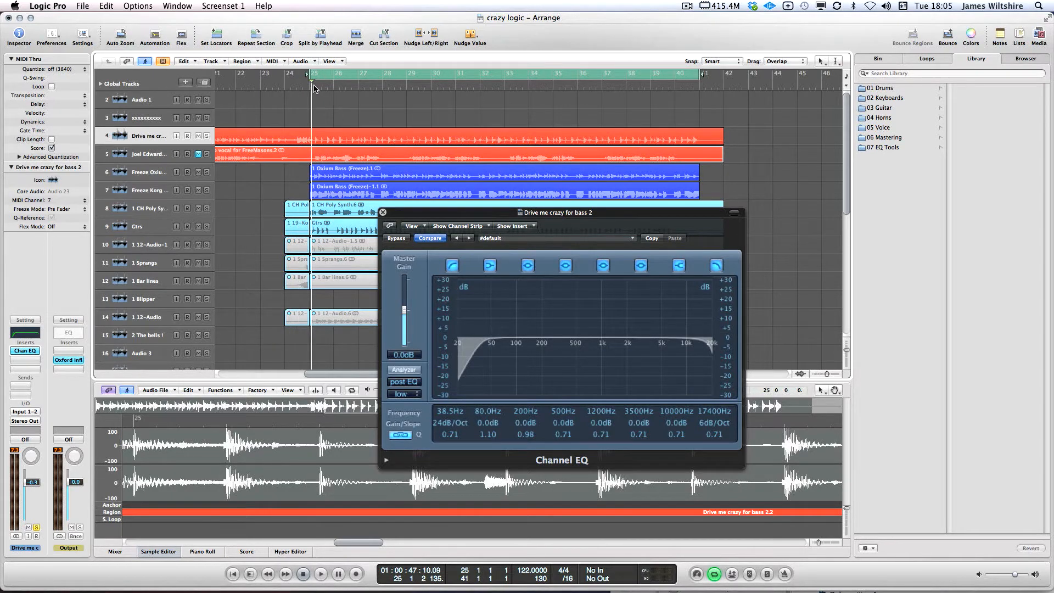
key(space)
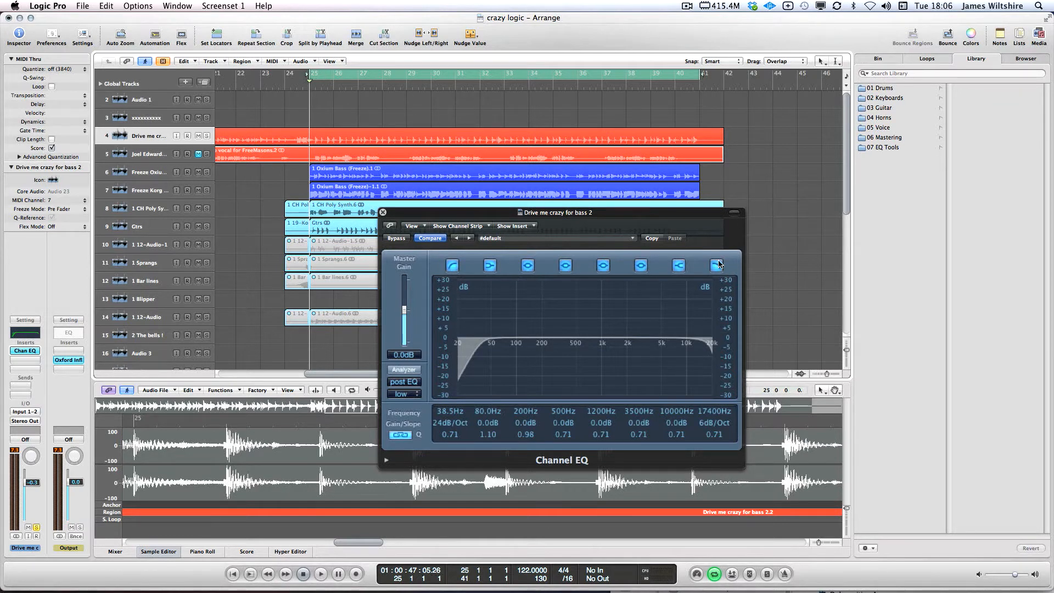
scroll(709, 412, down, 1)
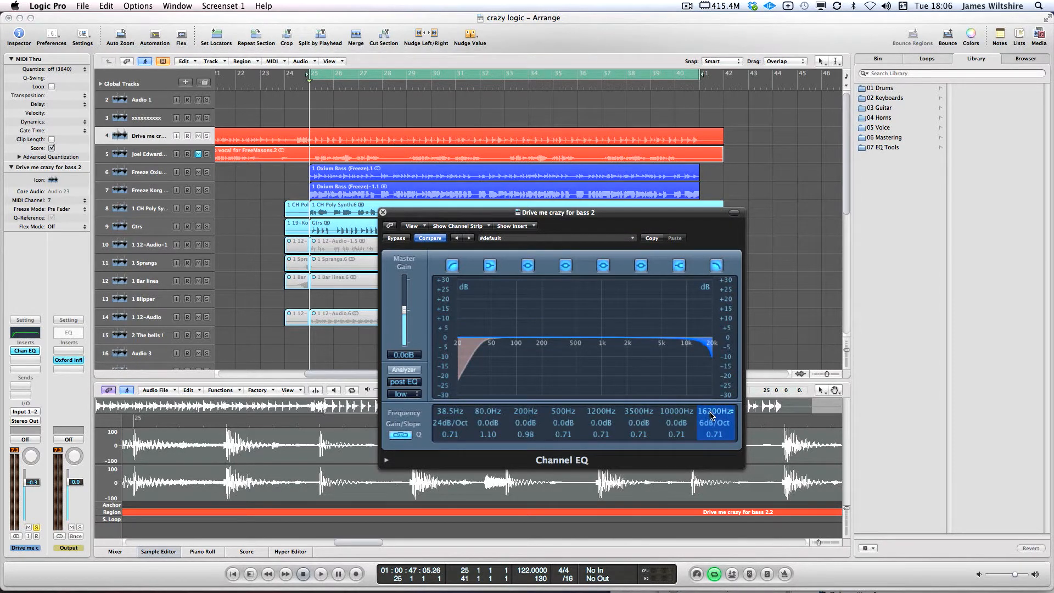
Lower the high cut to 12000 Hz, comparing with Bypass, and boost 7600 Hz by +7.5 dB (Q 0.36)
drag(710, 415, 710, 419)
key(space)
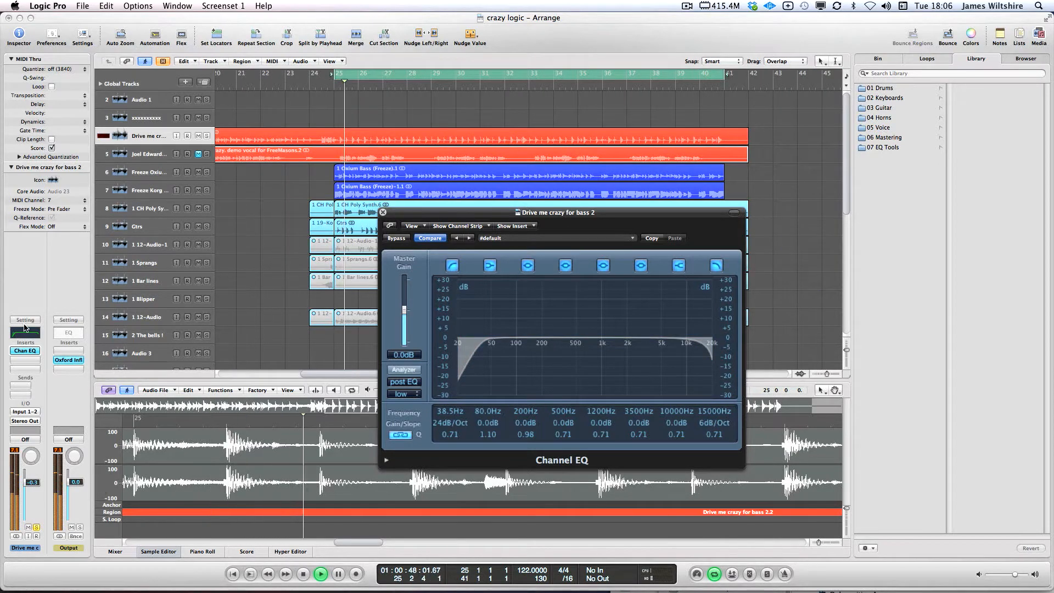
click(397, 238)
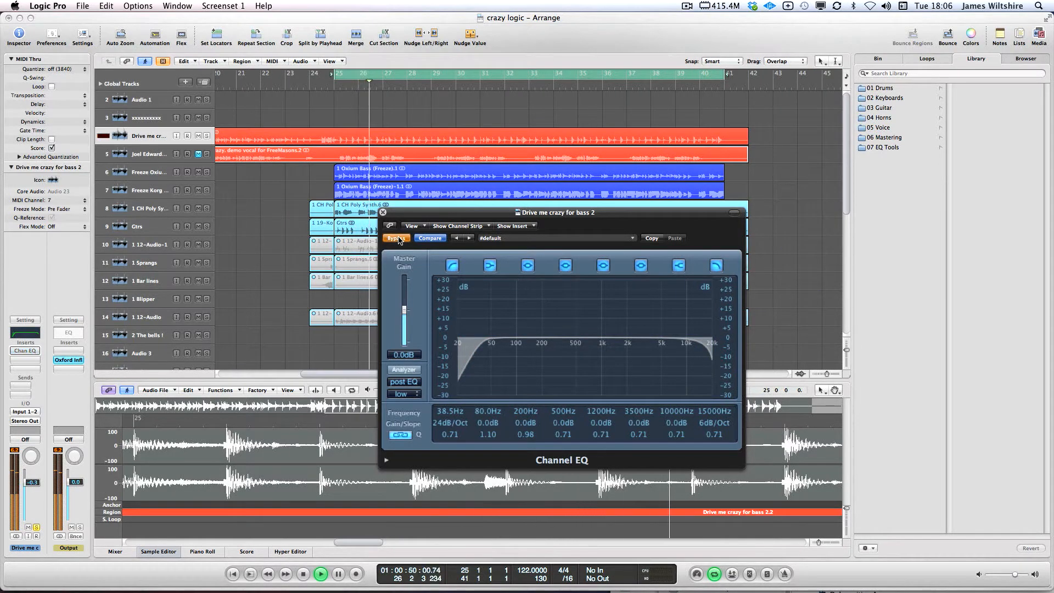
click(397, 238)
drag(711, 413, 708, 420)
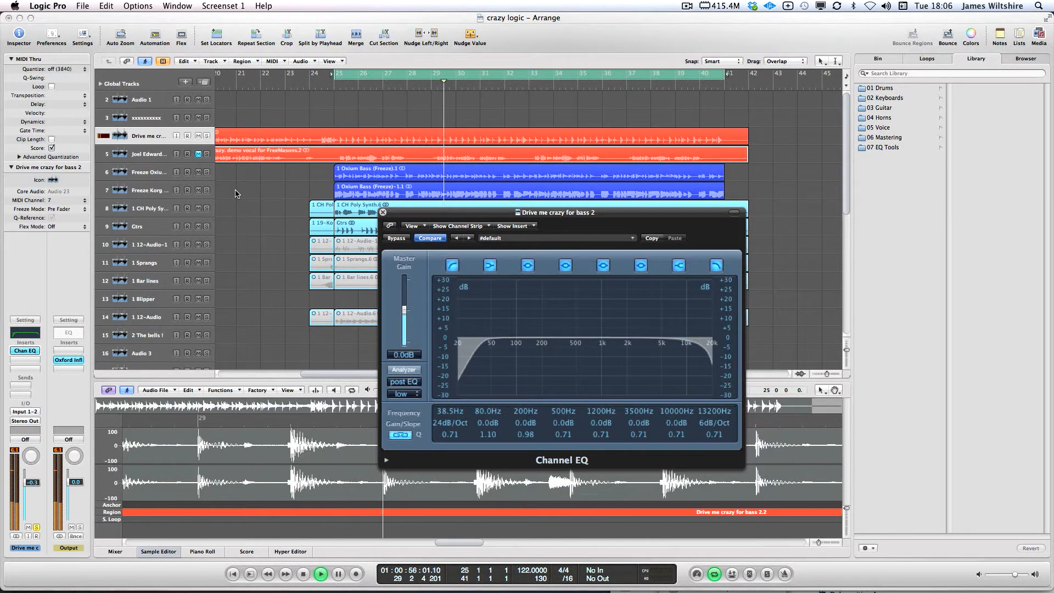
key(space)
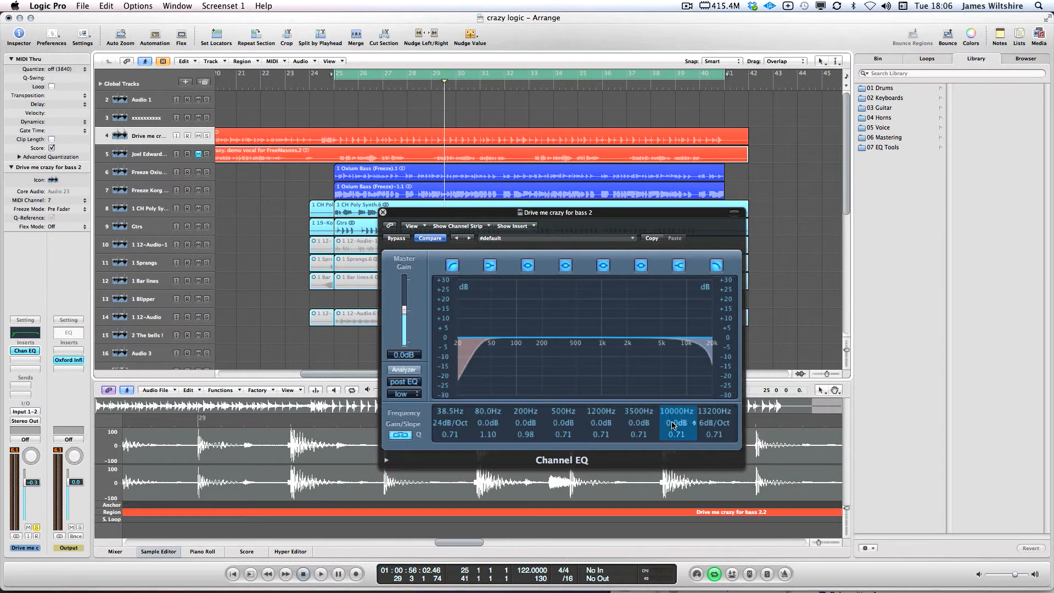
drag(670, 426, 706, 418)
key(space)
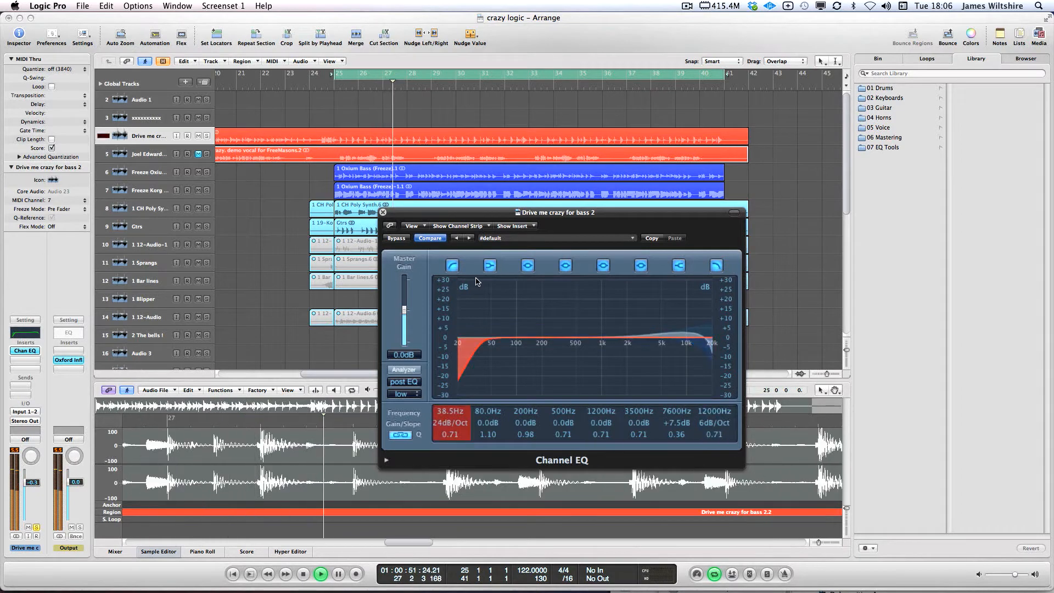
Raise the 7600 Hz boost to +9.5 dB and lower the high cut to 11600 Hz, comparing with Bypass
click(395, 238)
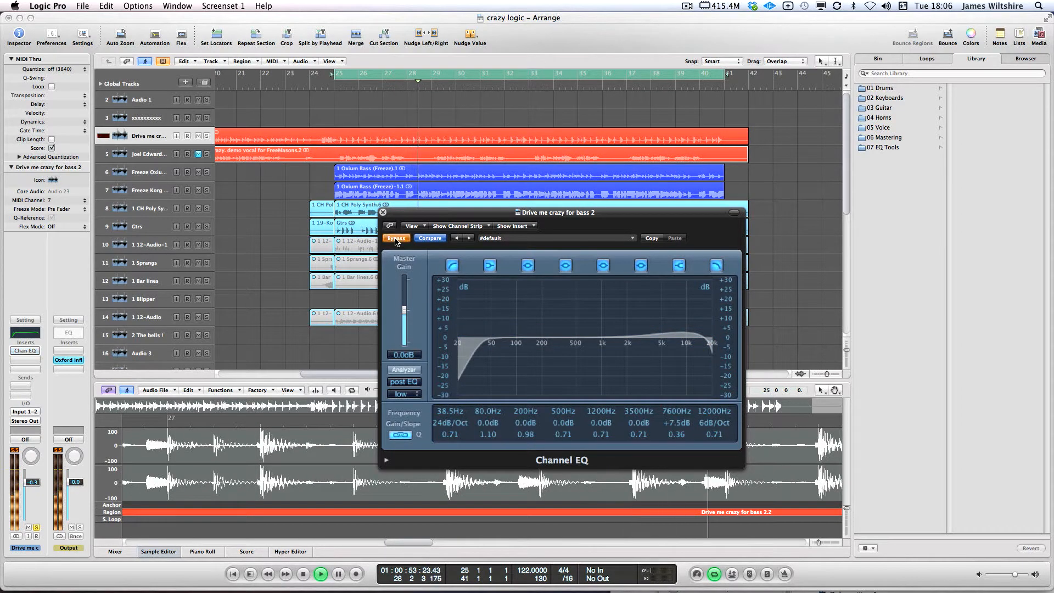
key(space)
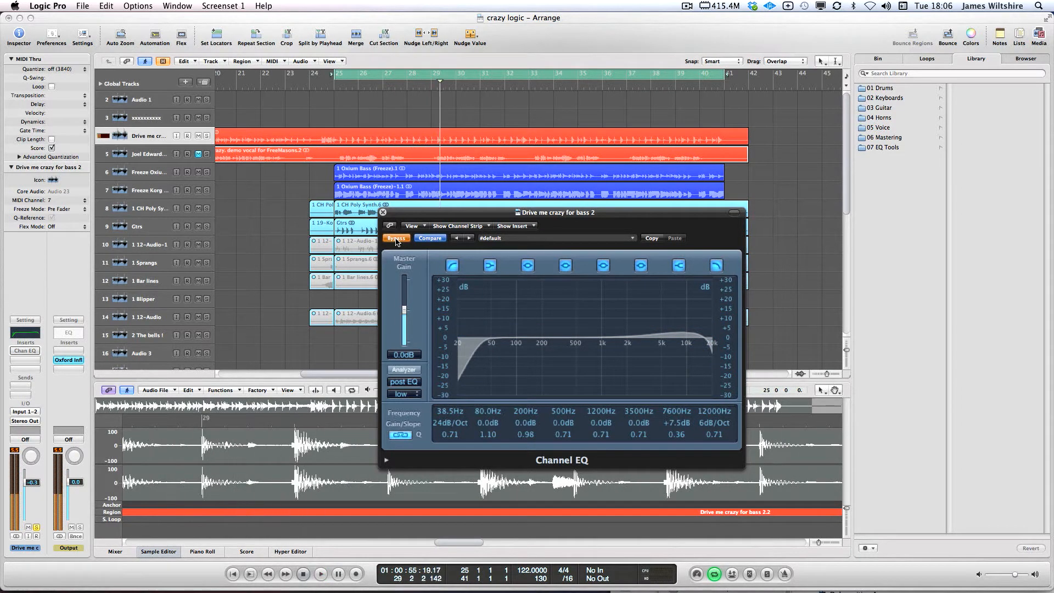
click(397, 239)
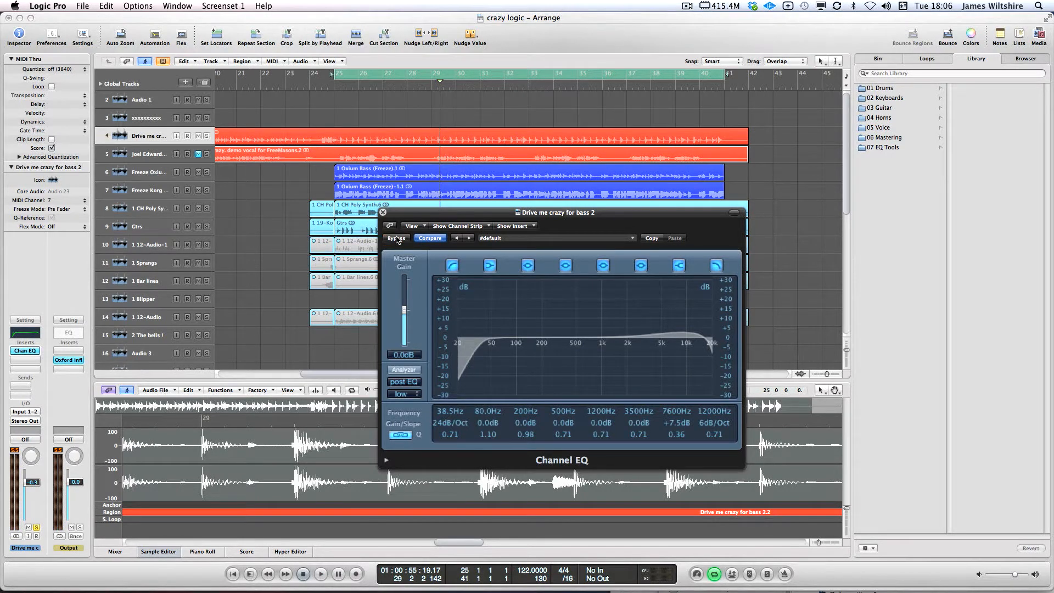
key(space)
drag(675, 425, 680, 421)
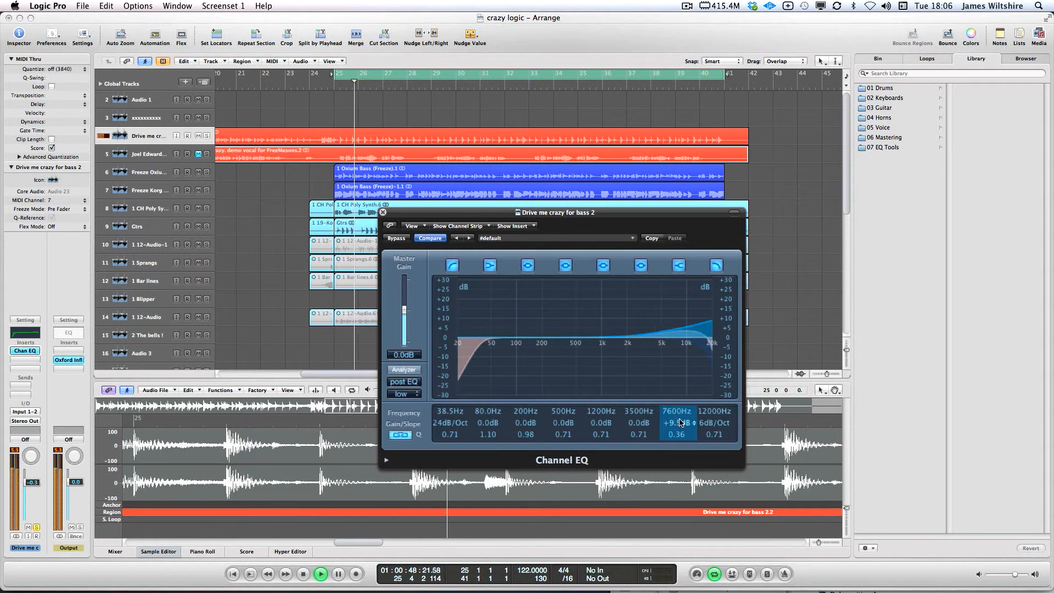
click(396, 241)
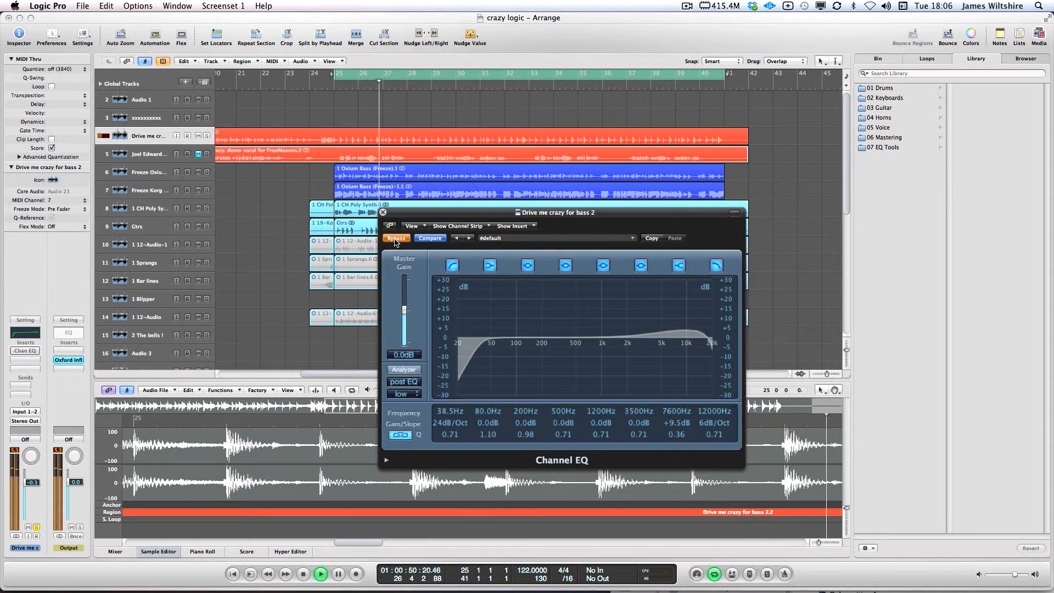
click(396, 239)
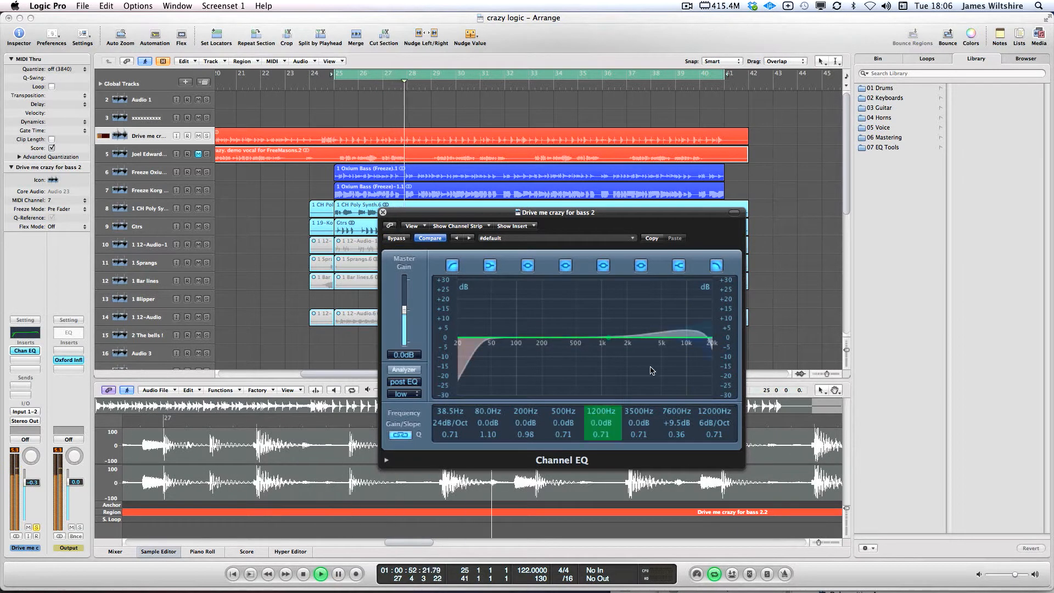
drag(726, 416, 725, 418)
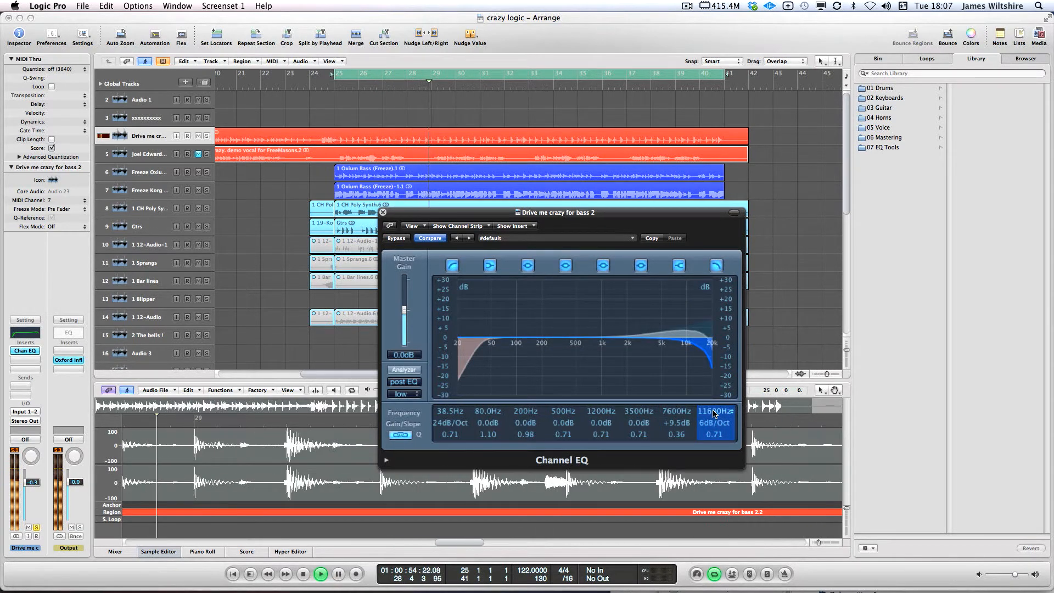
key(space)
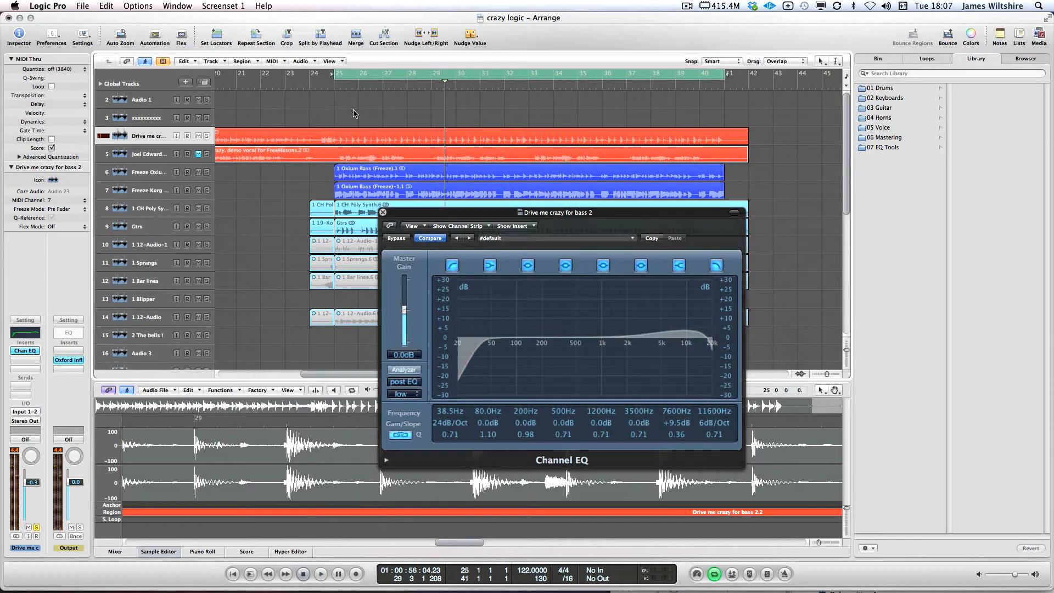
Narrow the 200 Hz band to Q 2.20, boost 95 Hz to +8.5 dB, and raise the low cut to 60 Hz
click(716, 265)
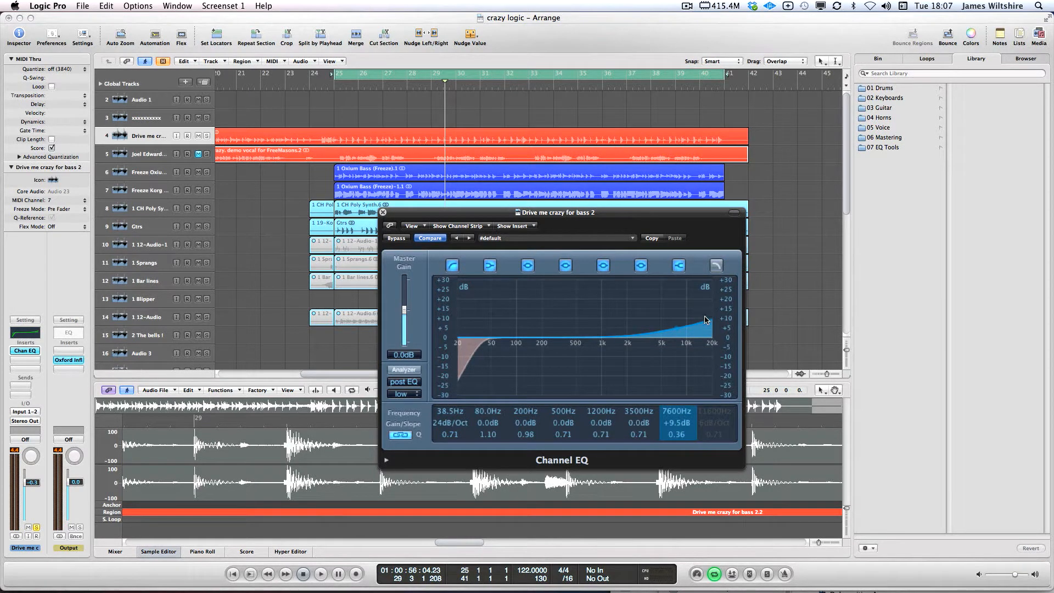
click(716, 267)
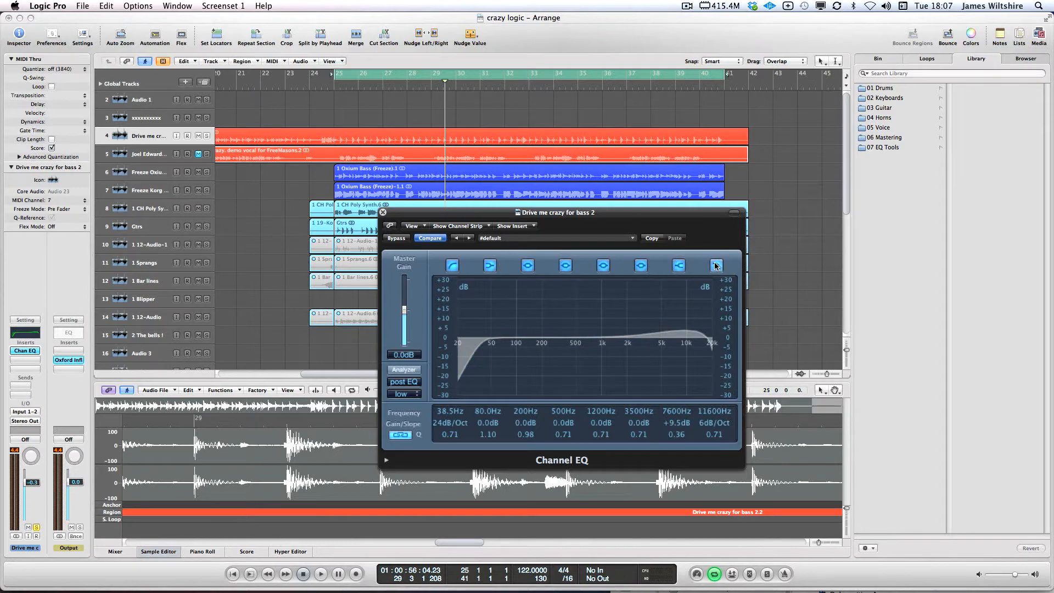
key(space)
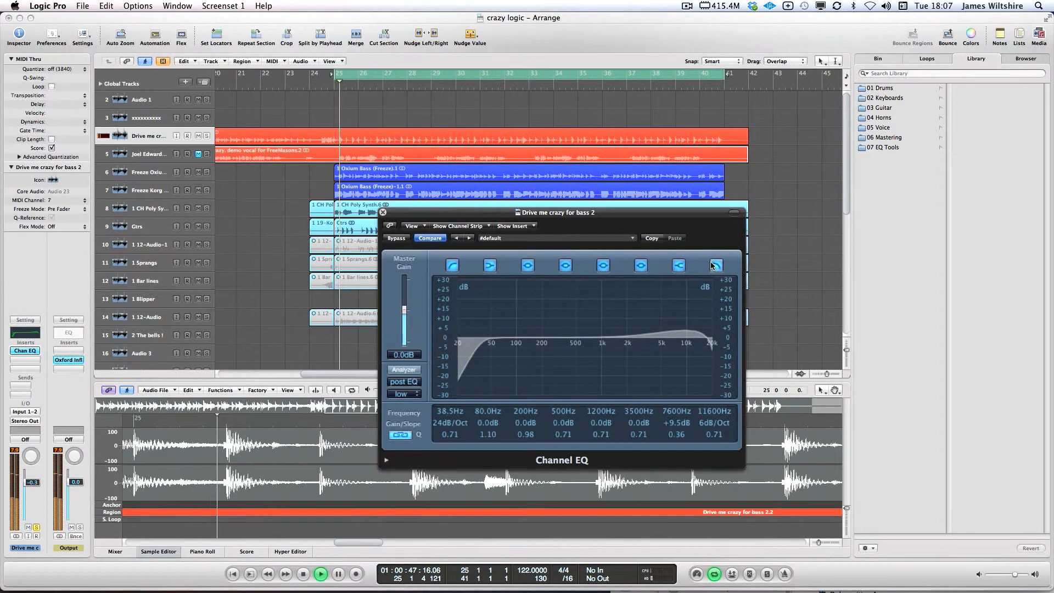
key(space)
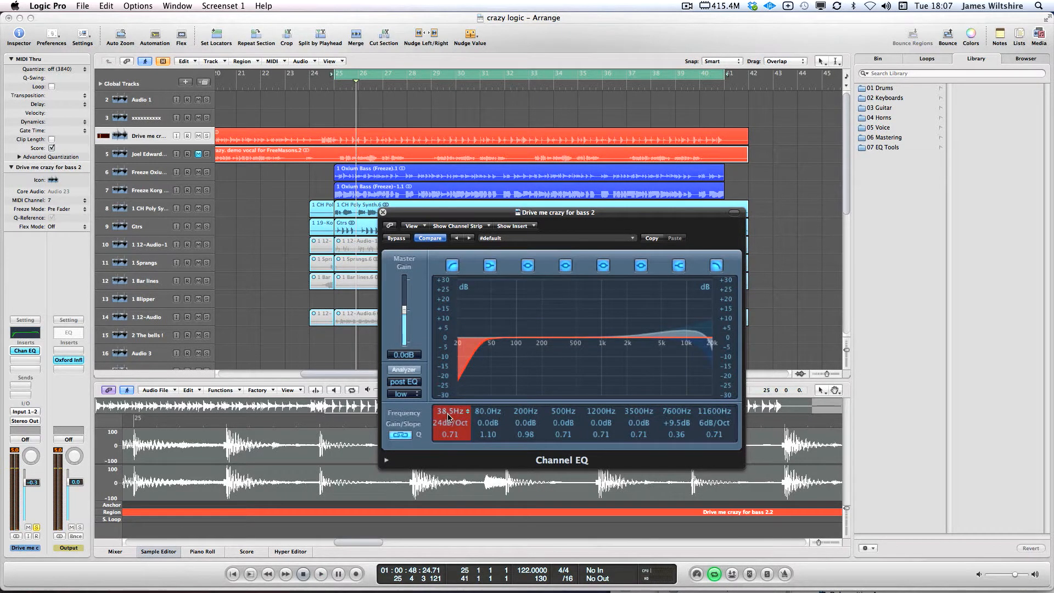
drag(520, 433, 495, 407)
key(space)
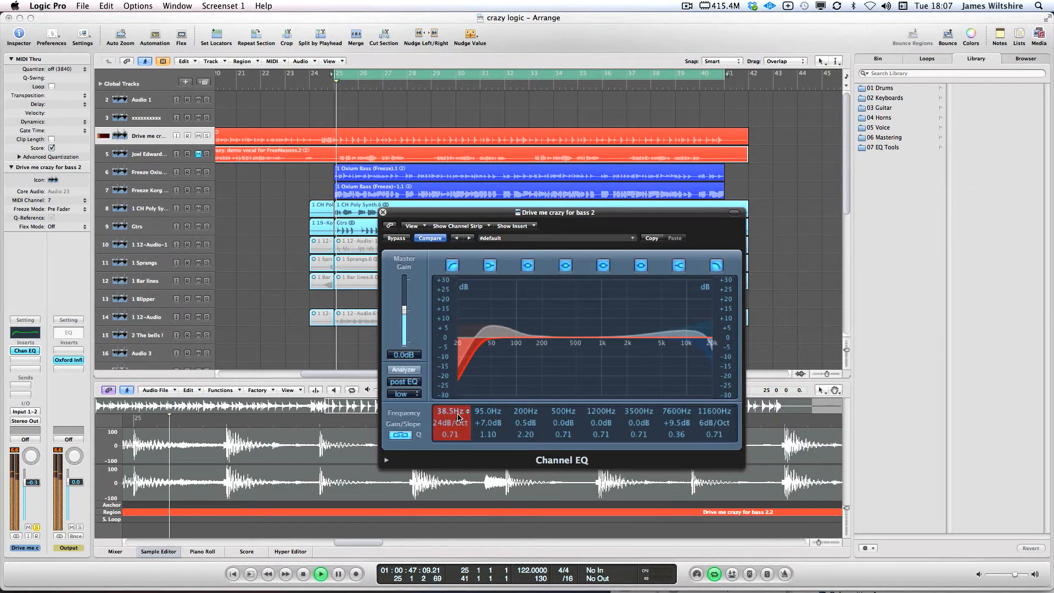
drag(455, 413, 459, 389)
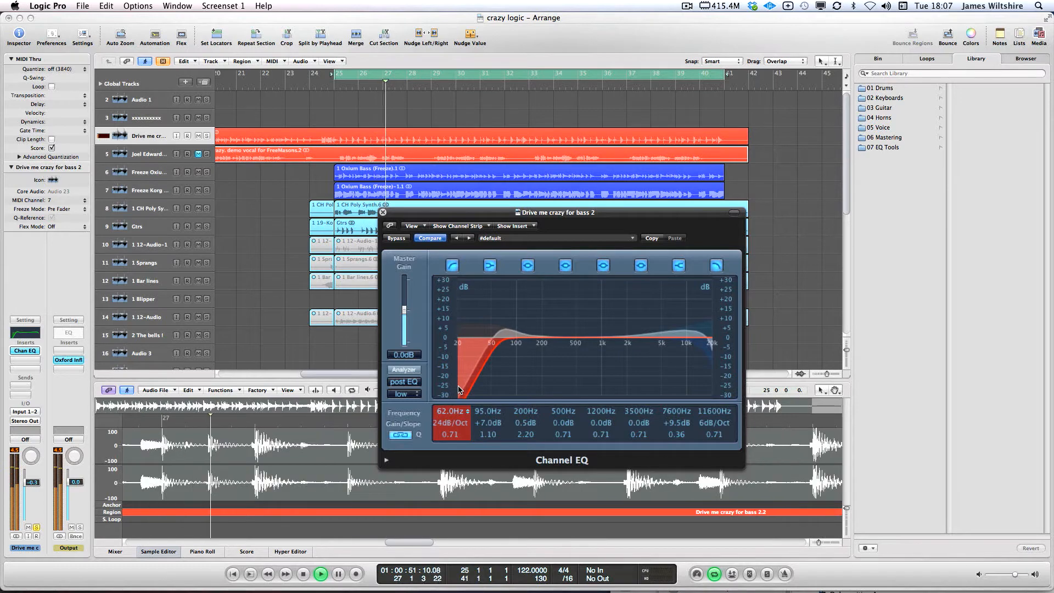
key(space)
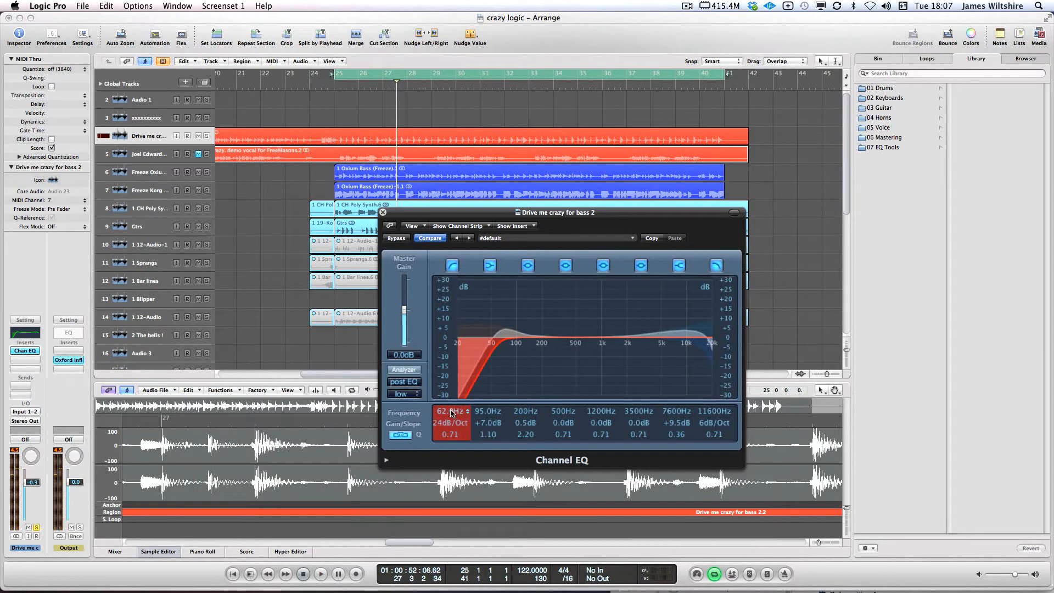
drag(483, 422, 453, 411)
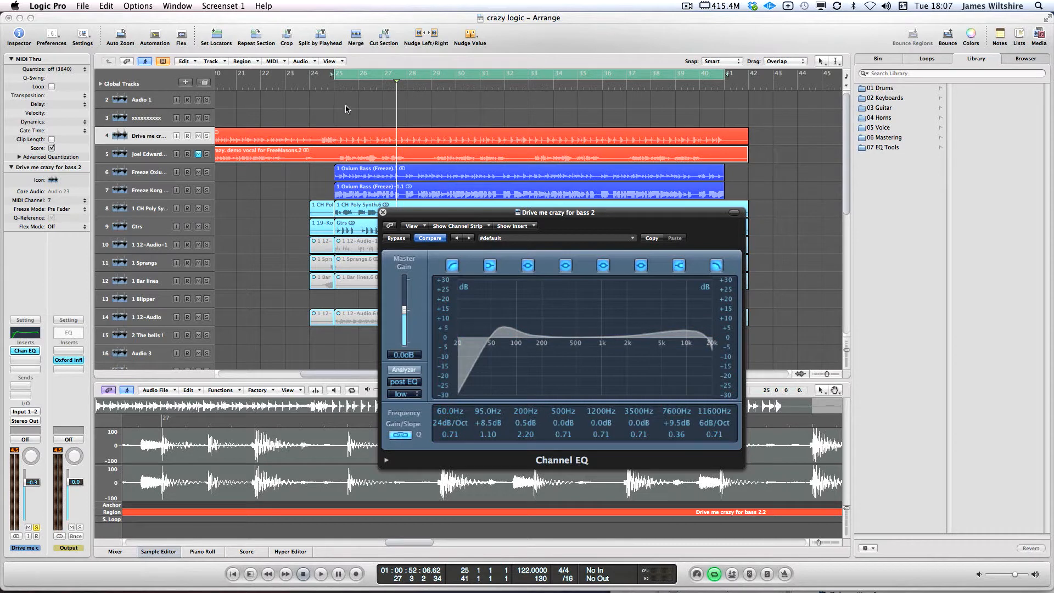
Redraw the cycle region from bar 25 to bar 41 and select the Freeze Oxium Bass track
click(338, 79)
drag(335, 79, 727, 78)
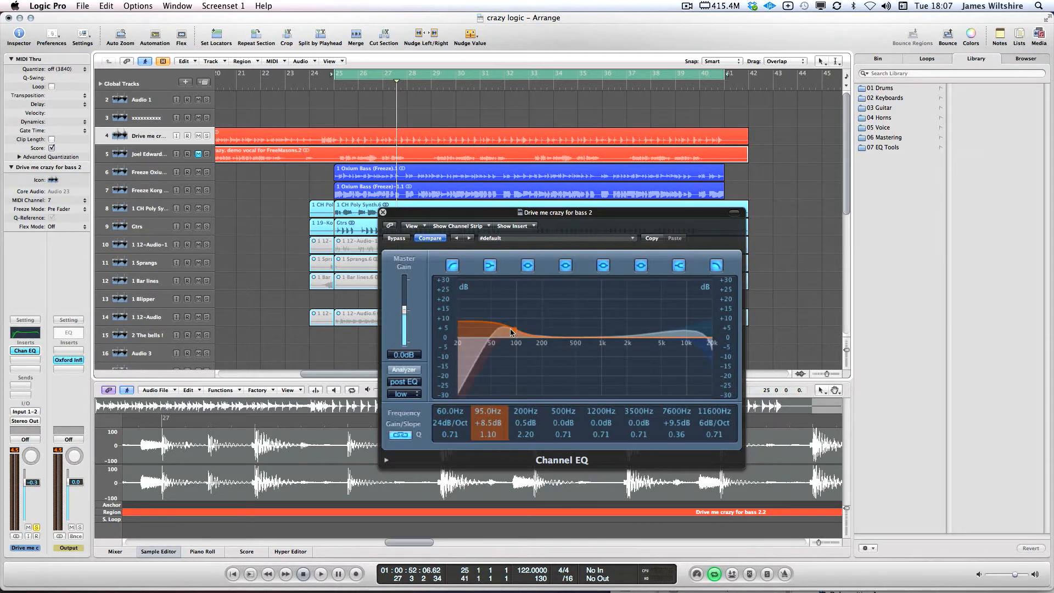
click(152, 175)
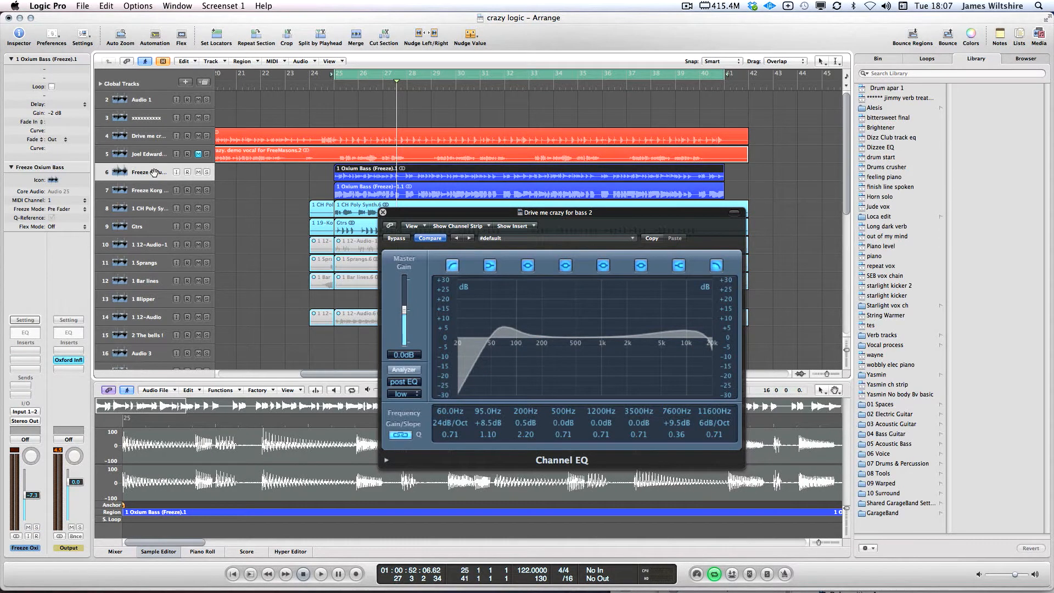
key(space)
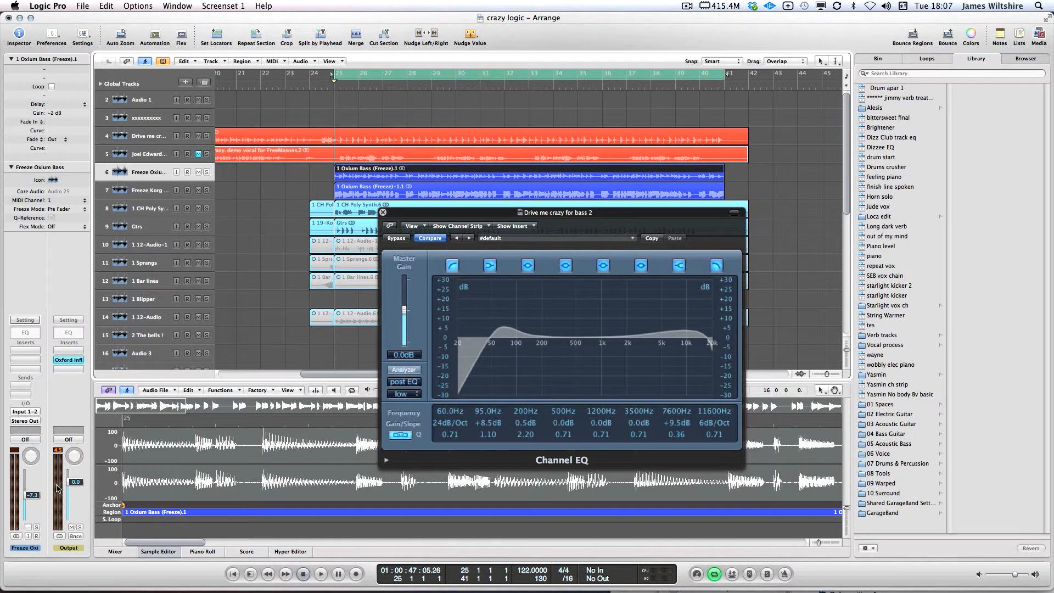
Select the Drive me crazy for bass 2 track, close the Channel EQ, and reach the Distortion plug-ins
click(138, 137)
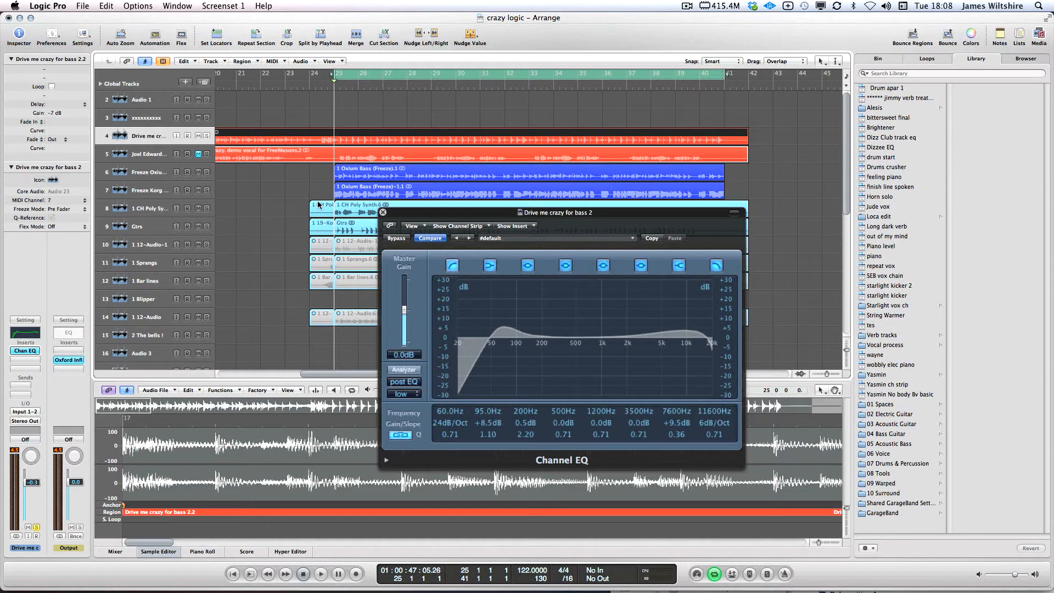
click(383, 213)
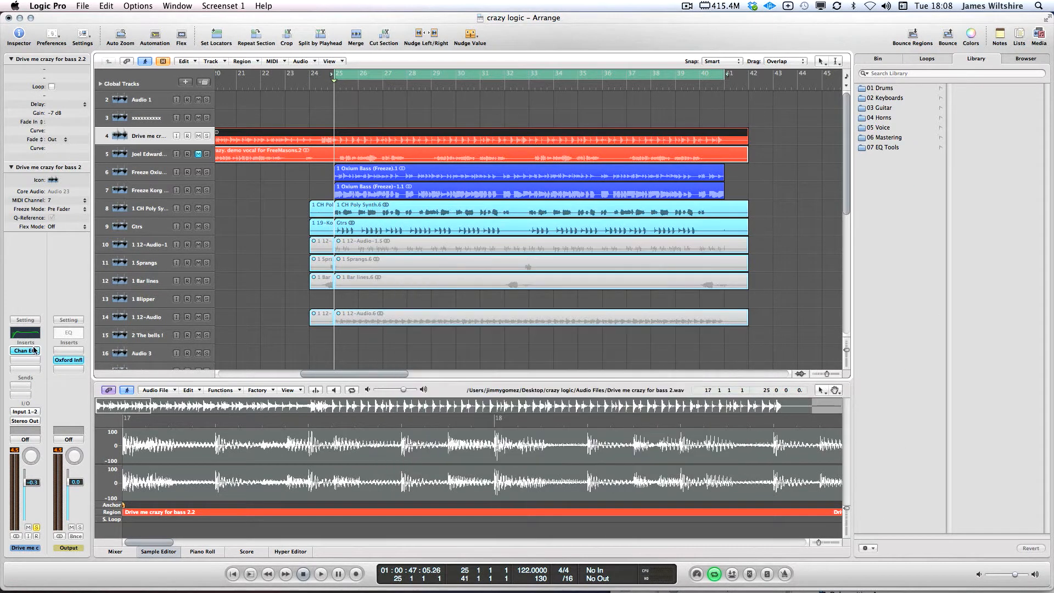
click(19, 361)
mouse_move(30, 394)
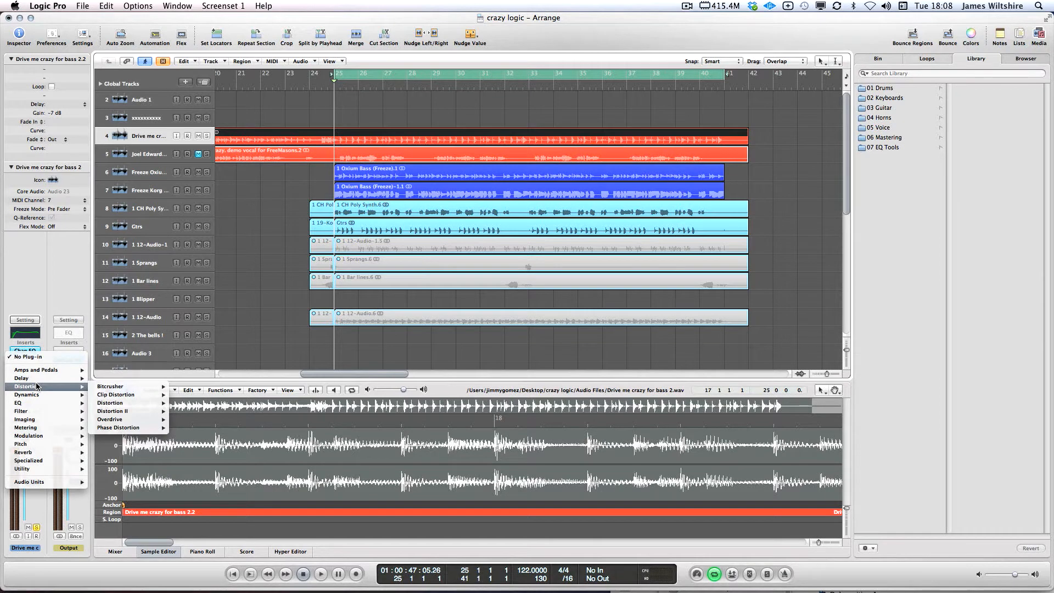
Insert a stereo Overdrive after the Channel EQ and center its window
mouse_move(123, 422)
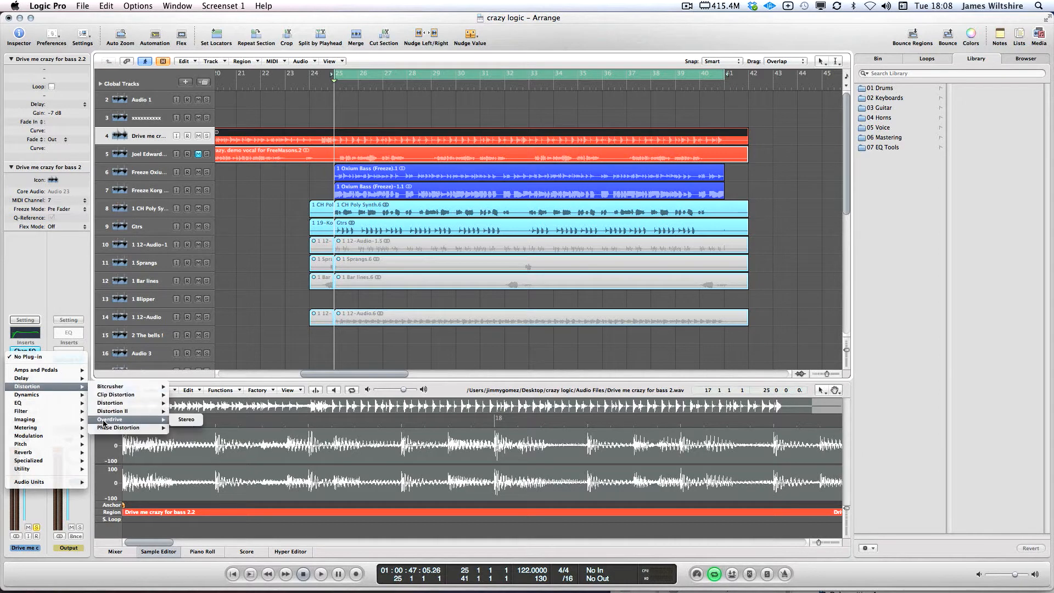
click(181, 423)
drag(117, 47, 456, 197)
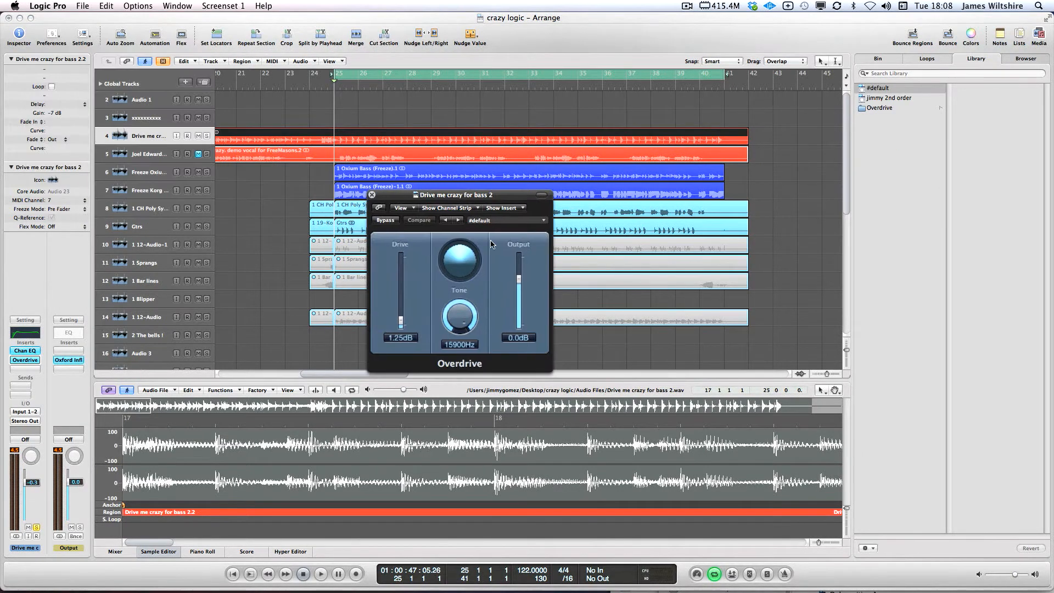
Audition the Overdrive and set its Tone to 20000Hz
drag(457, 314, 456, 362)
key(space)
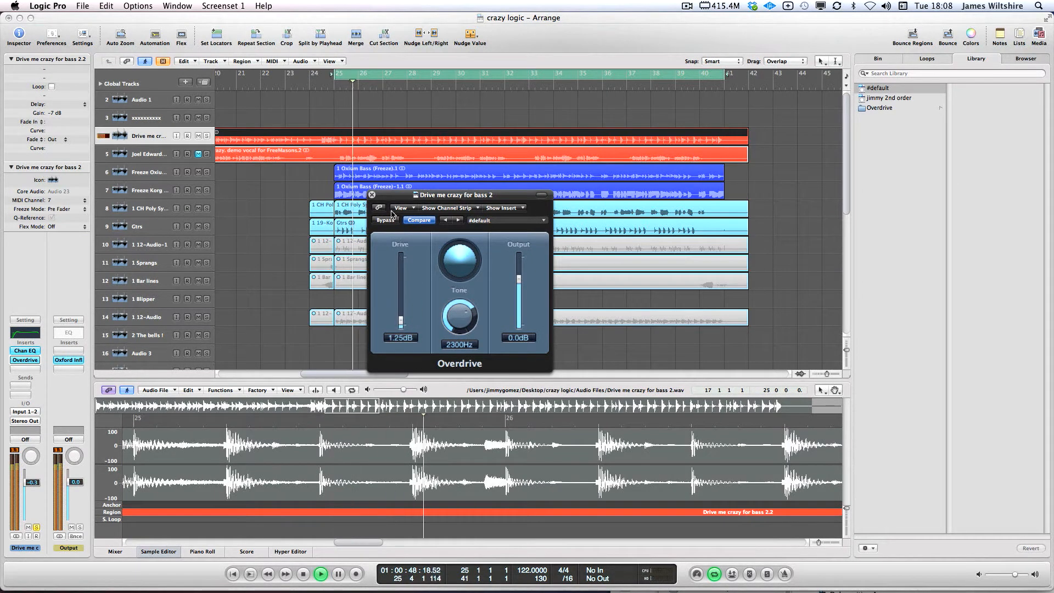
key(space)
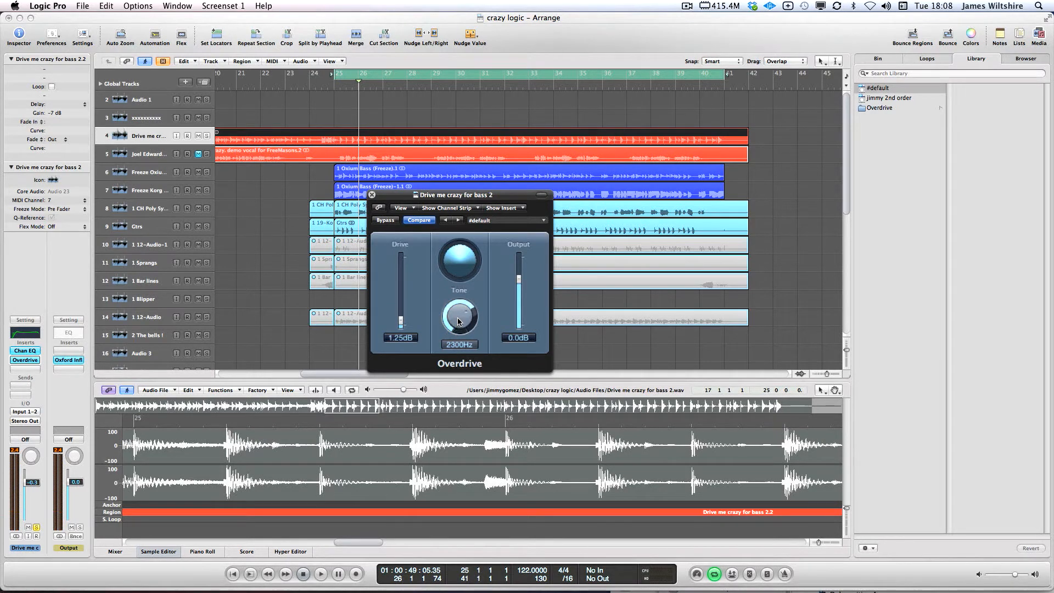
drag(454, 324, 456, 291)
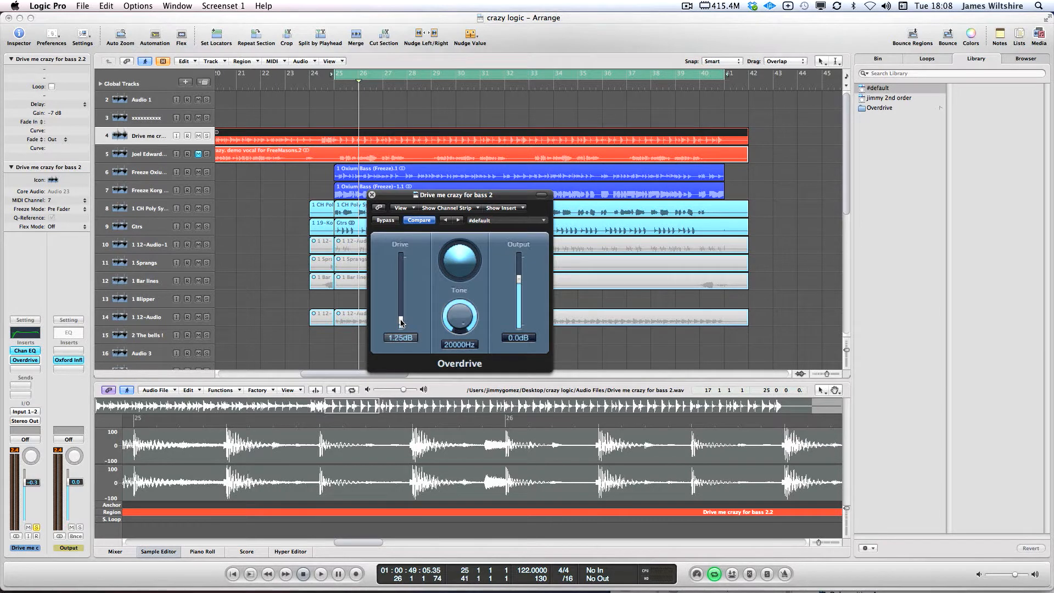
key(space)
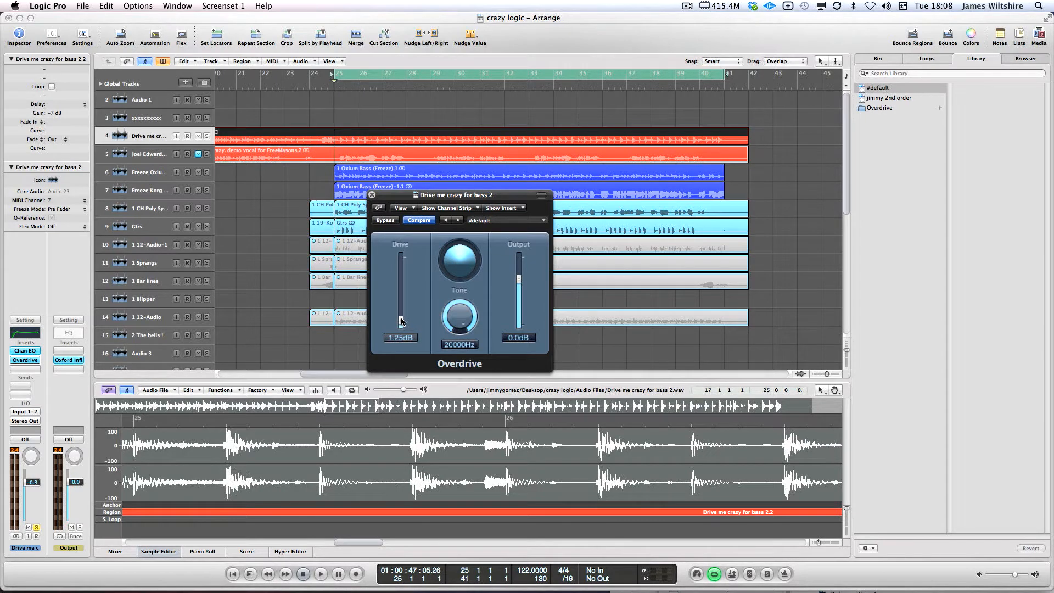
Set the Overdrive drive to 4.00 dB and output to -4.0 dB, then audition from bar 25
drag(401, 321, 401, 314)
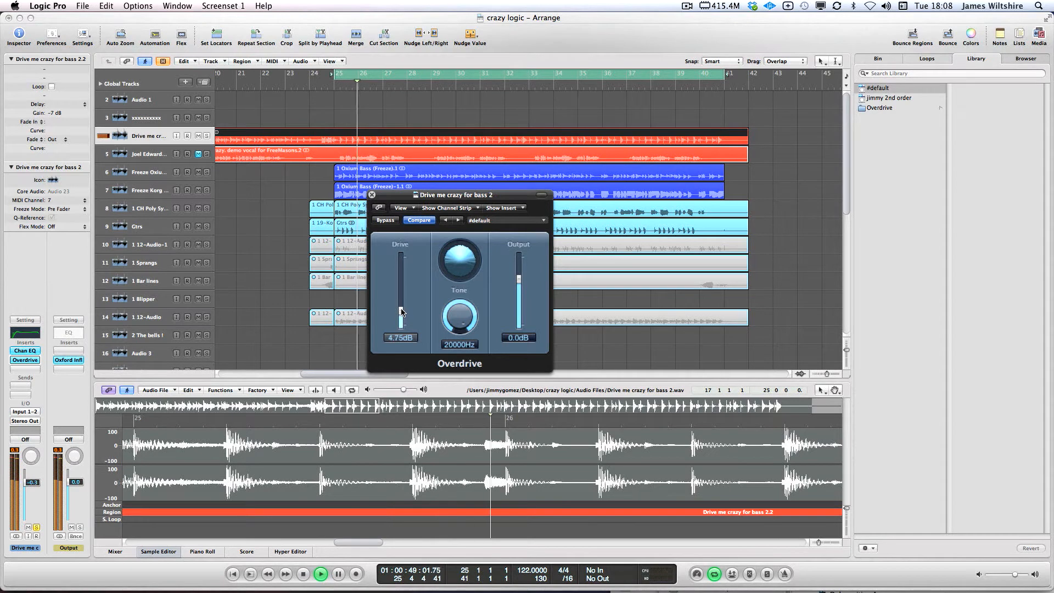
drag(519, 279, 519, 283)
key(space)
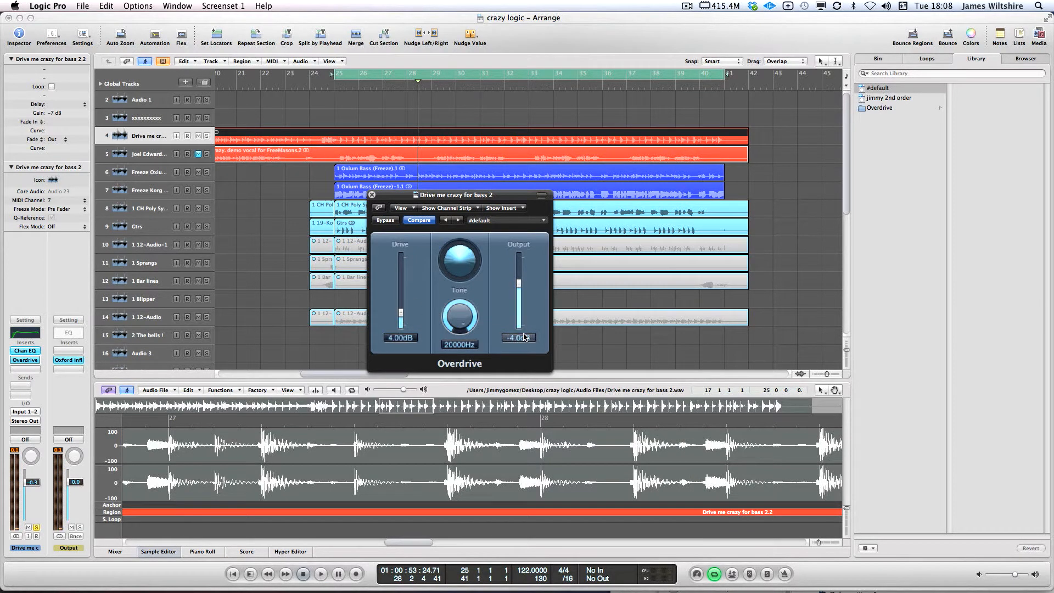
key(space)
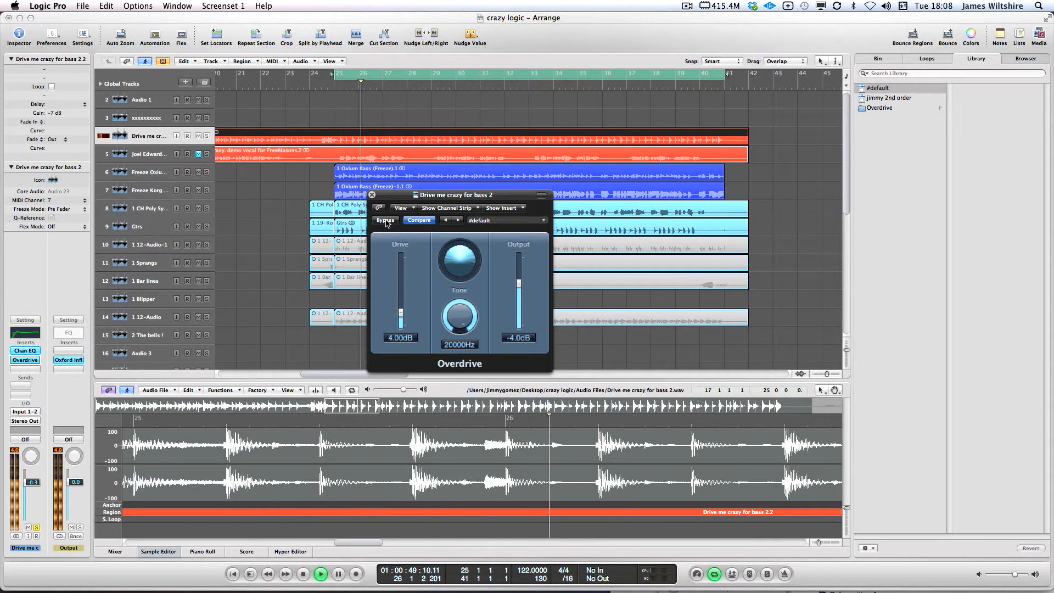
key(space)
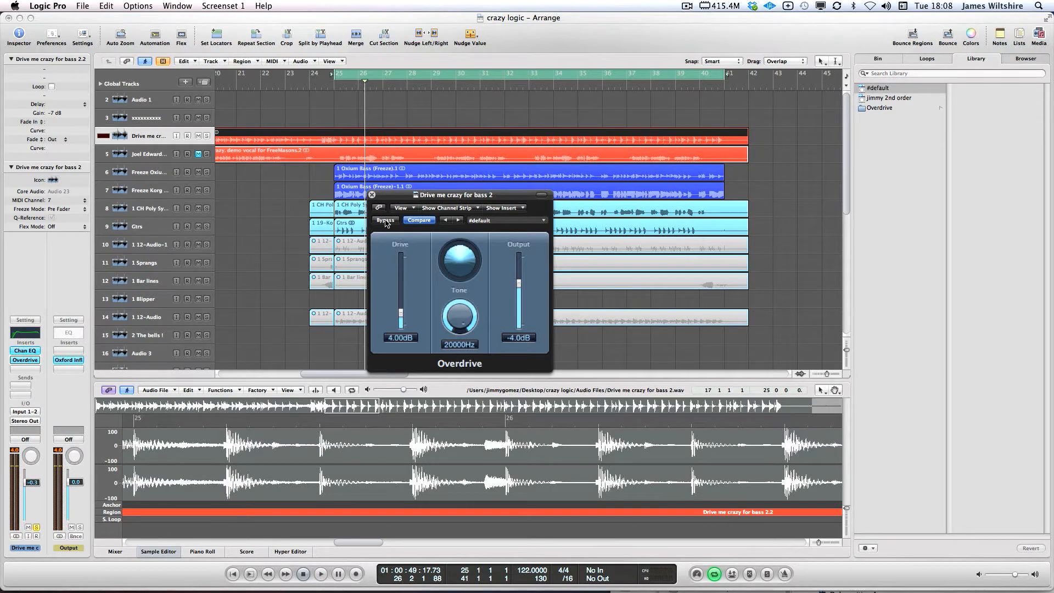
key(space)
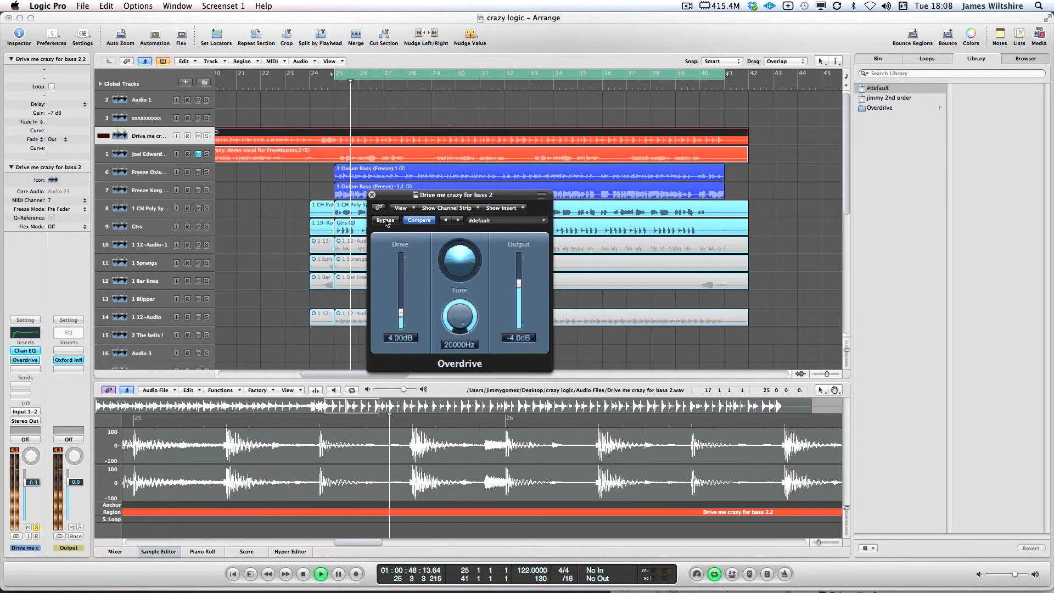
Compare the sound with the Overdrive bypassed and re-enabled, then move its window up-right
click(385, 220)
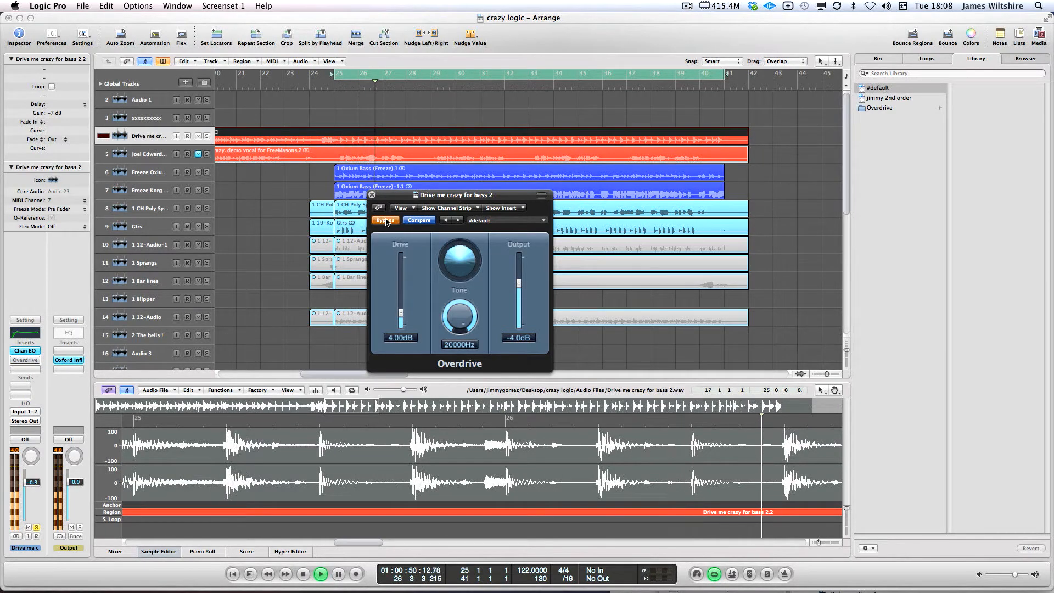
click(385, 220)
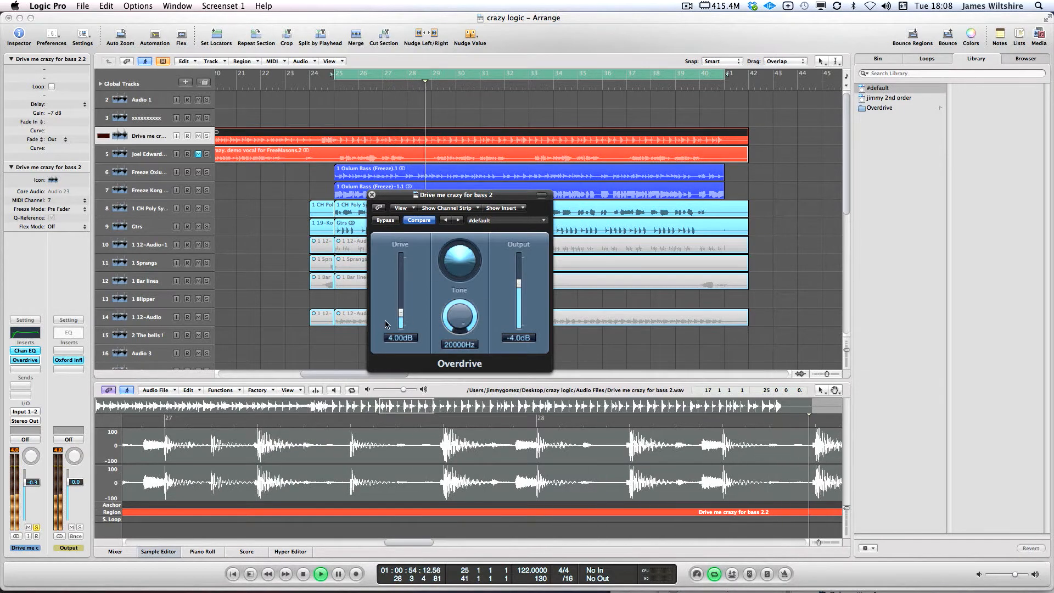
key(space)
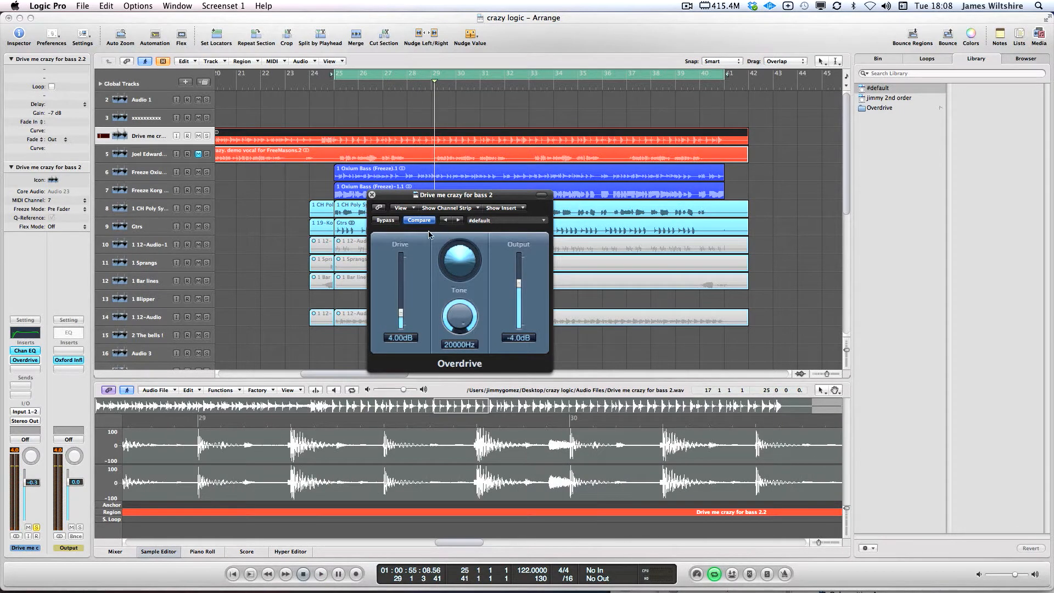
drag(462, 196, 532, 181)
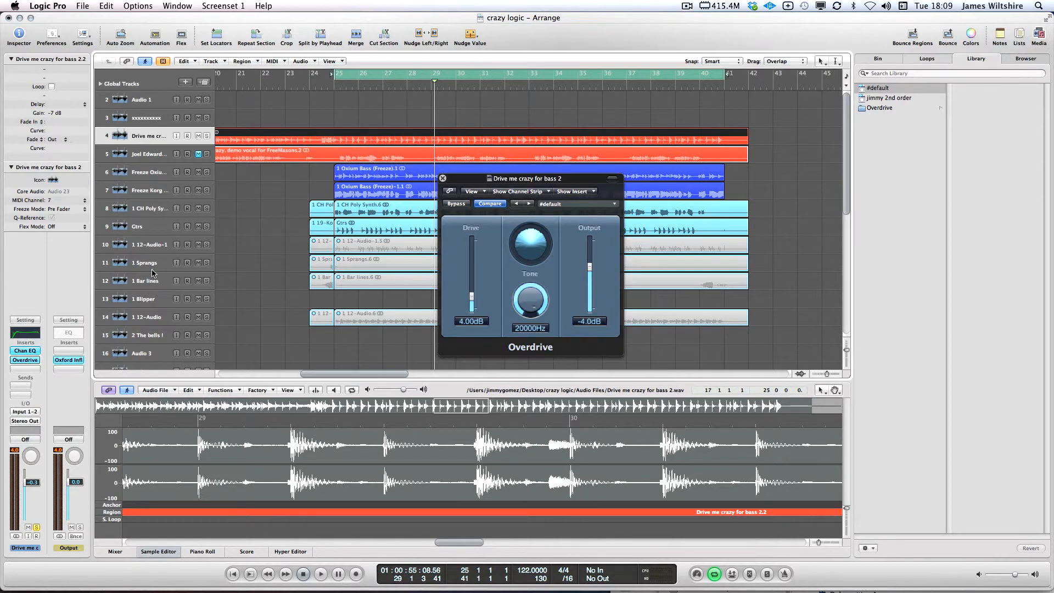
Insert a stereo Compressor after the Overdrive and arrange both plug-in windows
click(17, 370)
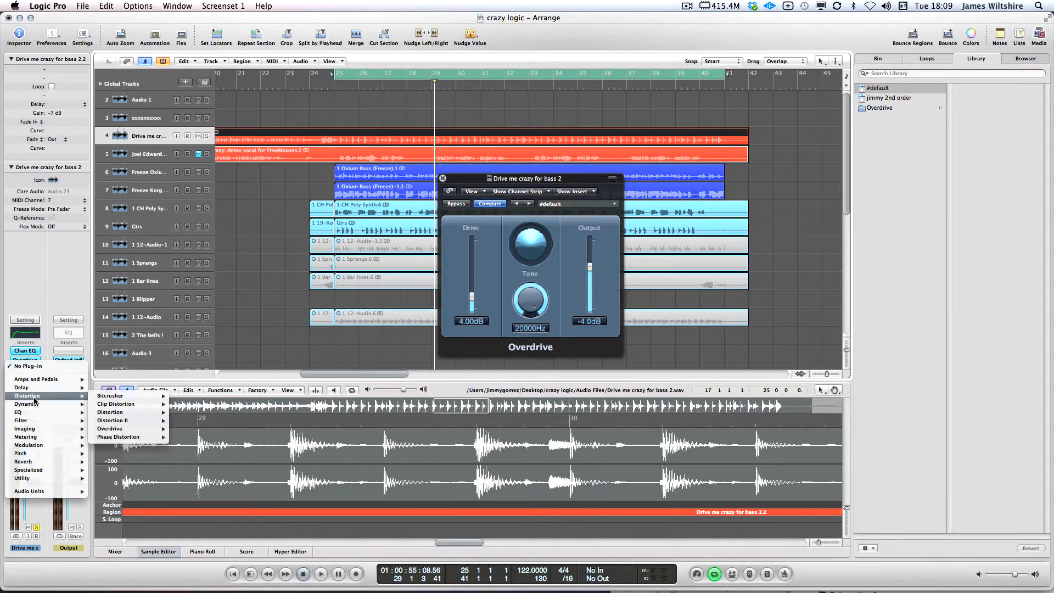
mouse_move(28, 407)
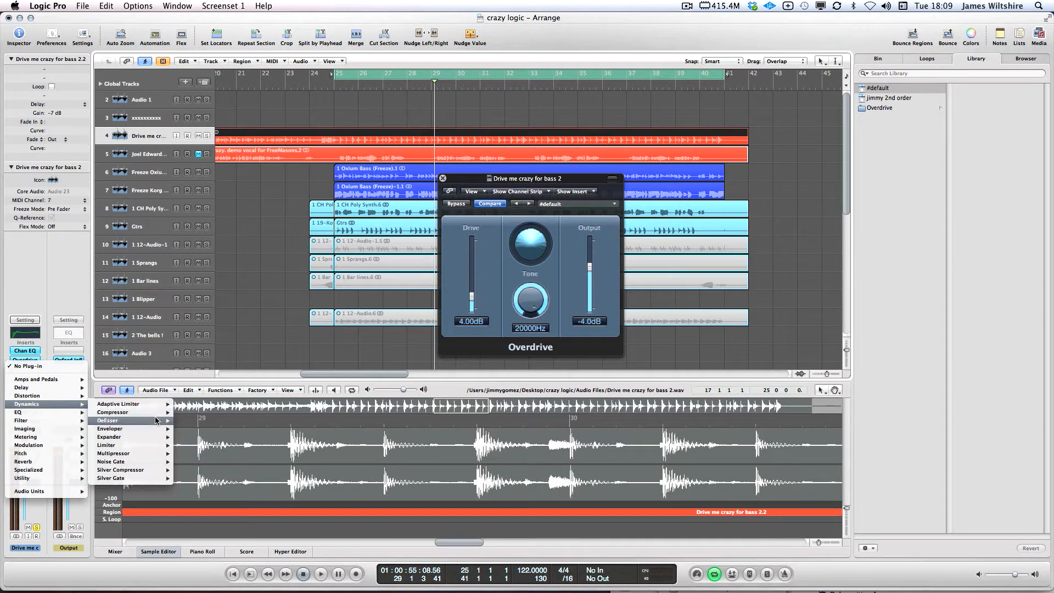
mouse_move(160, 413)
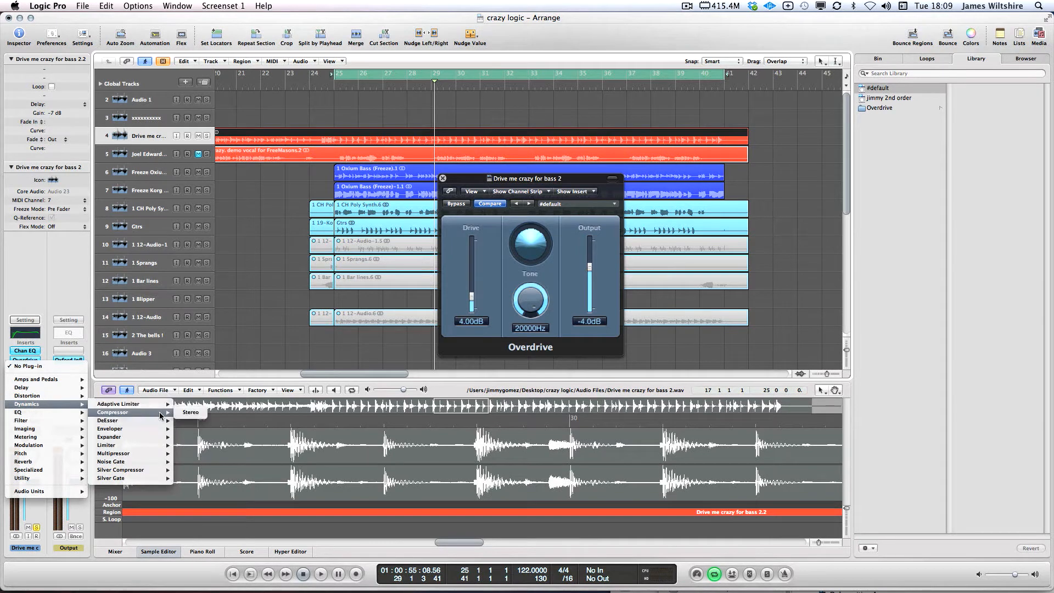
click(199, 413)
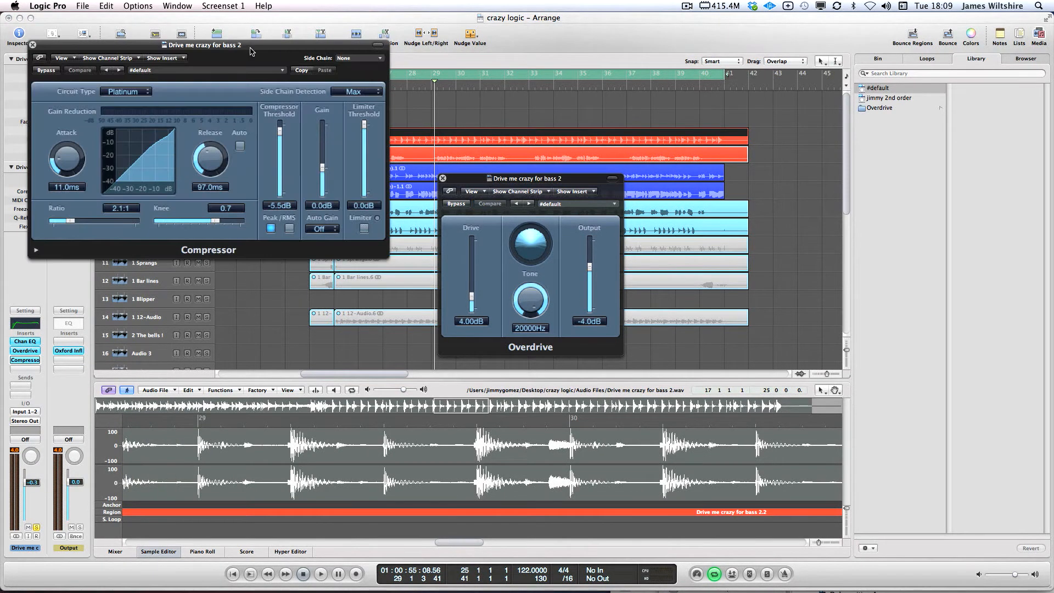
drag(216, 48, 369, 126)
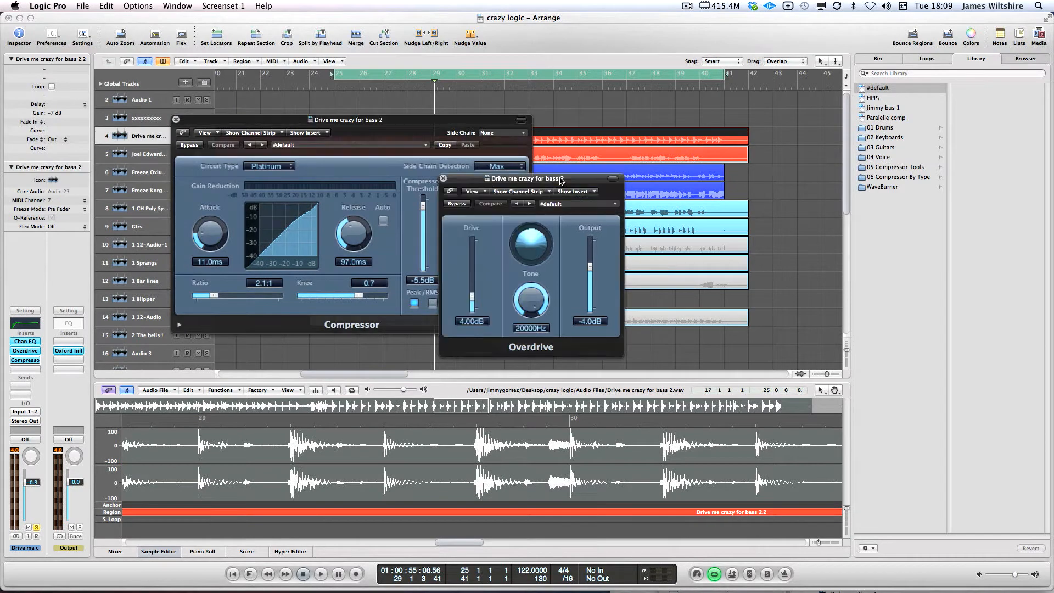
drag(549, 179, 678, 161)
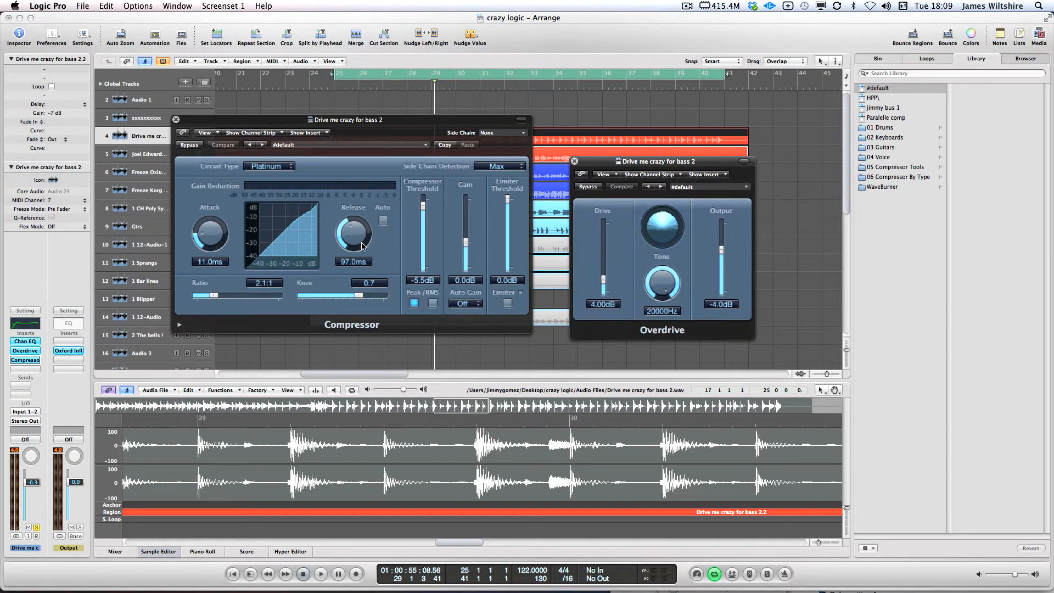
Switch the Compressor to RMS detection and the Opto circuit, and raise attack to about 104 ms
click(433, 303)
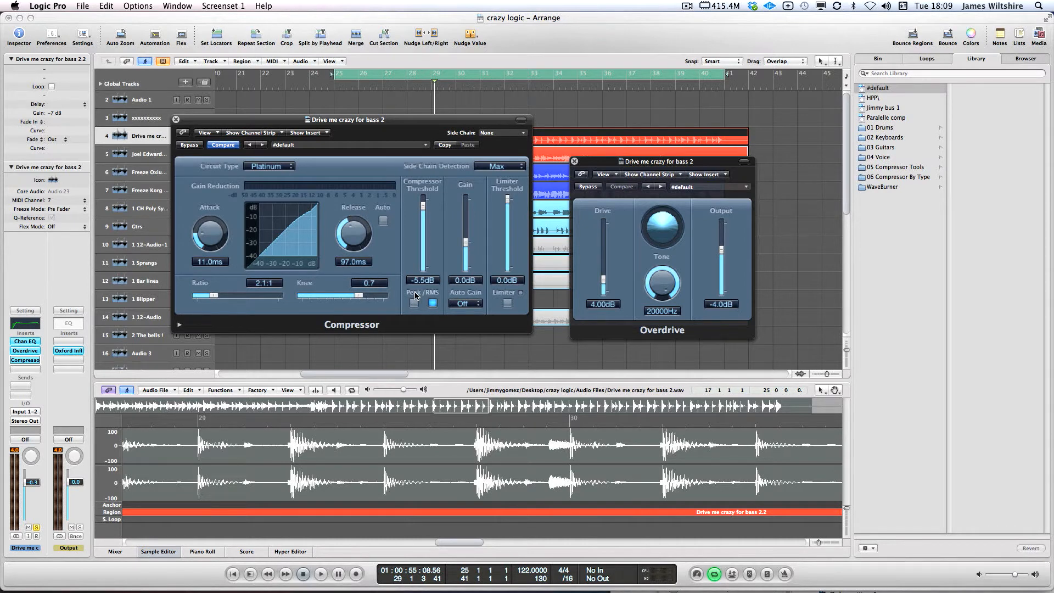
drag(268, 119, 318, 117)
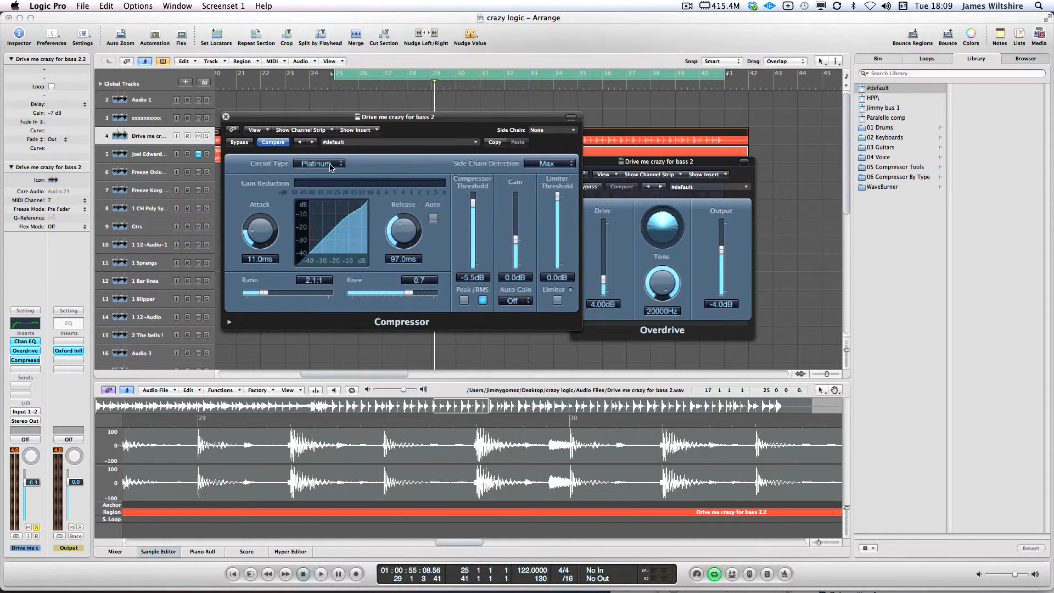
click(324, 164)
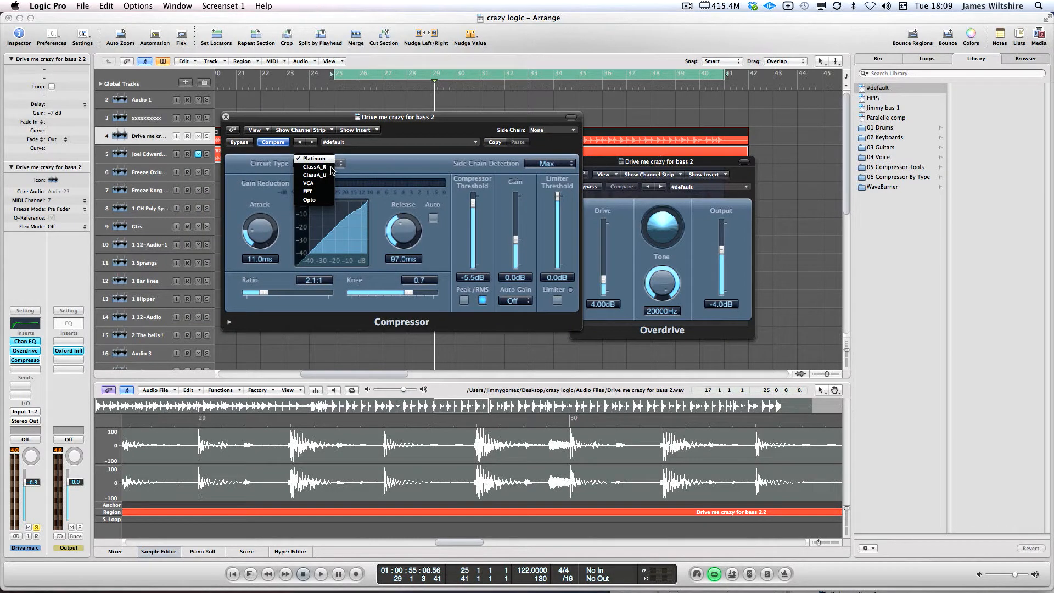
click(309, 200)
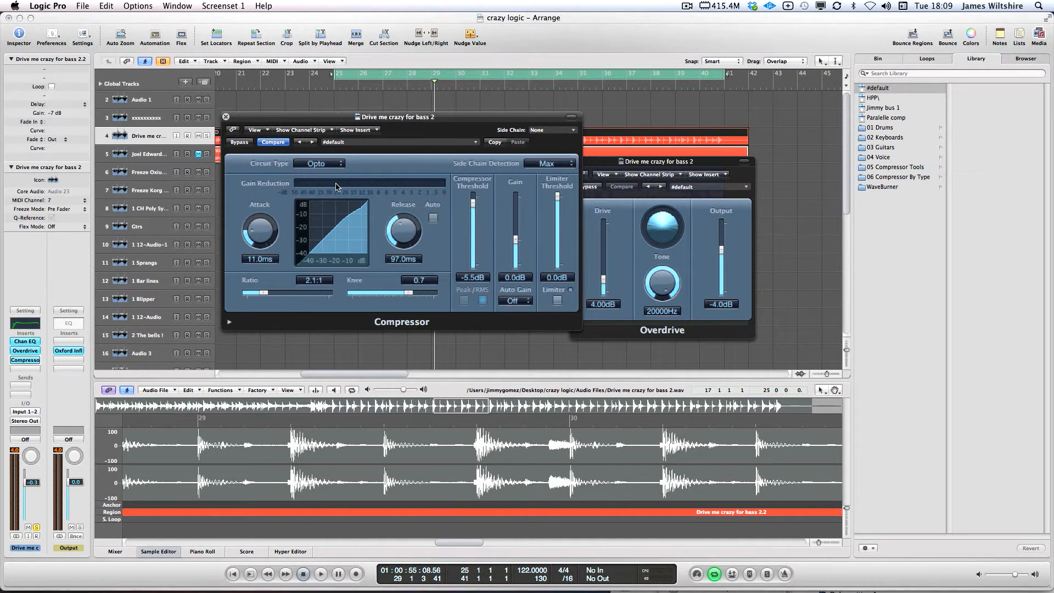
drag(345, 118, 473, 209)
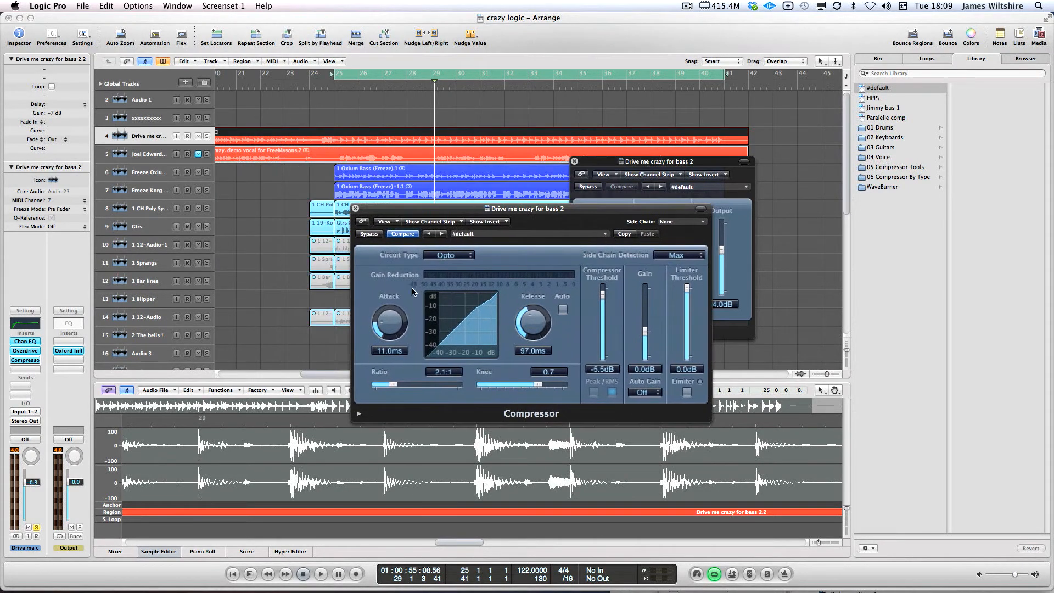
drag(390, 330, 391, 314)
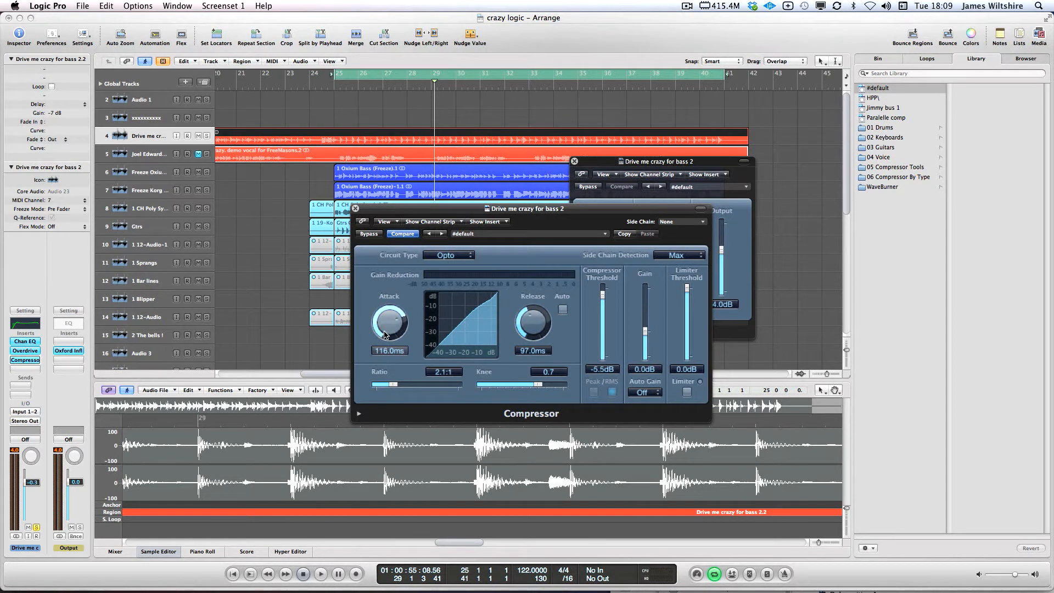
Reveal the Compressor's extended parameters and set its output mix to 43%
click(360, 415)
drag(523, 210, 548, 187)
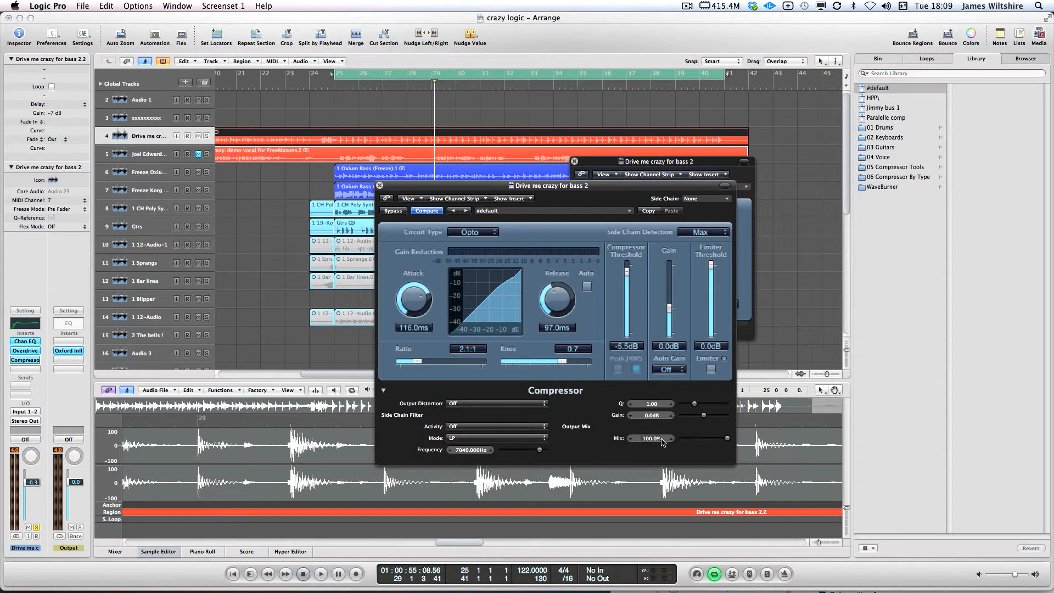
drag(728, 439, 657, 441)
drag(681, 441, 704, 438)
While playing, set threshold to -41.5 dB, release to 11 ms and attack to 107 ms
click(338, 116)
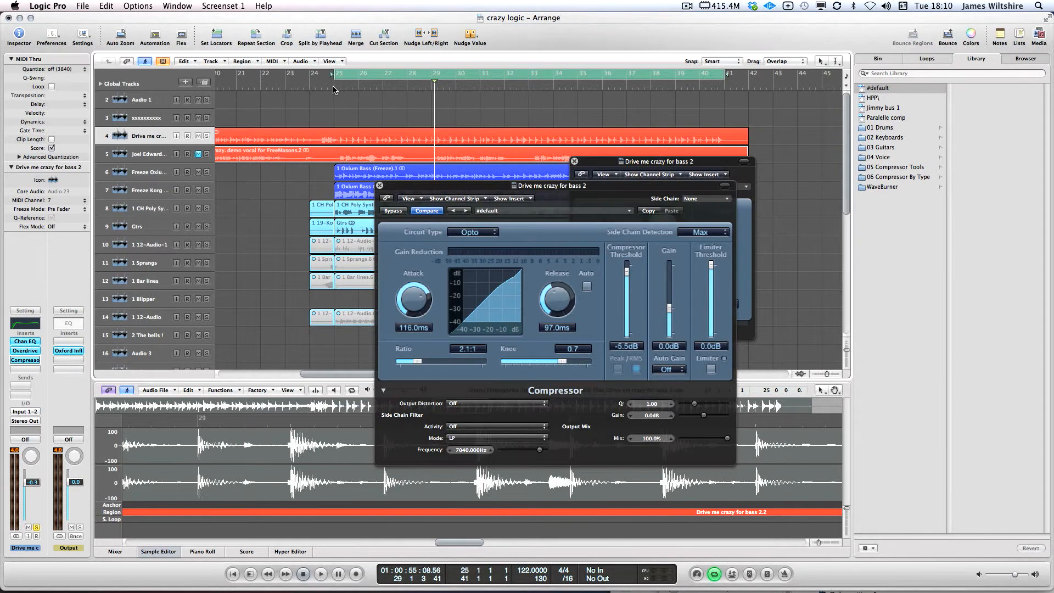
key(space)
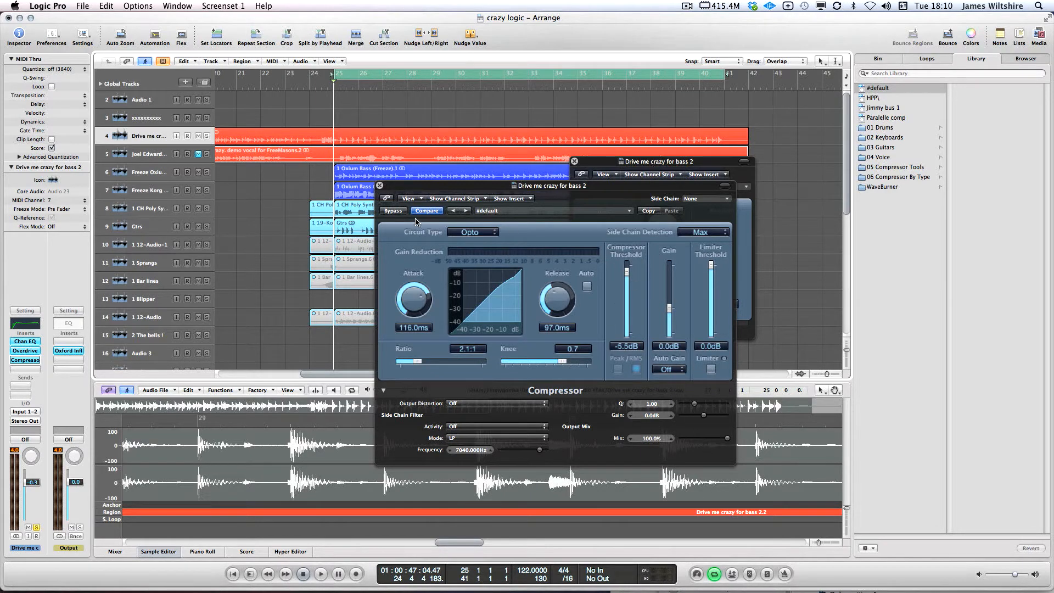
key(space)
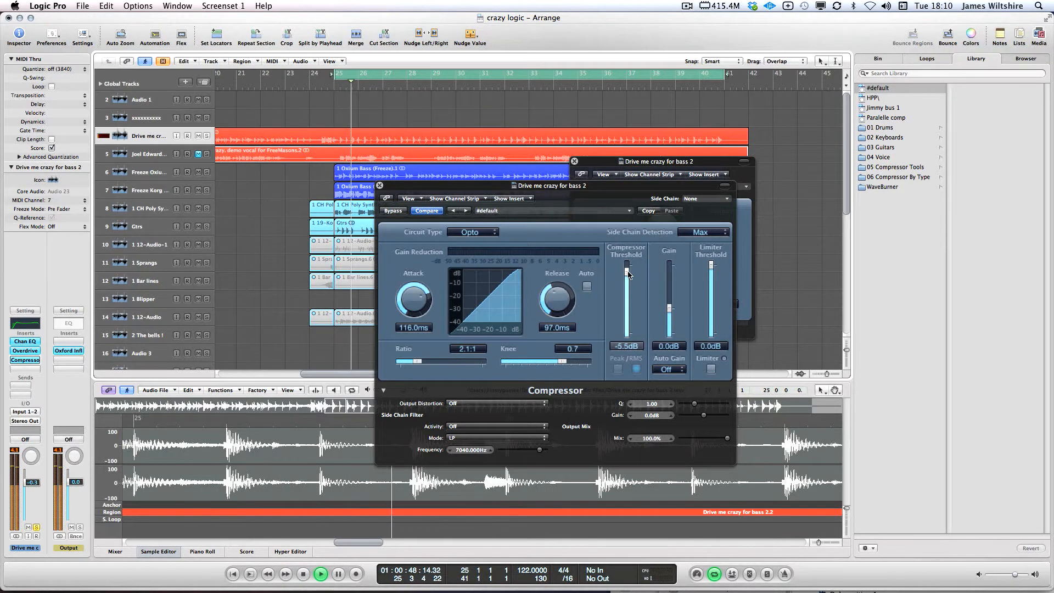
drag(629, 275, 424, 309)
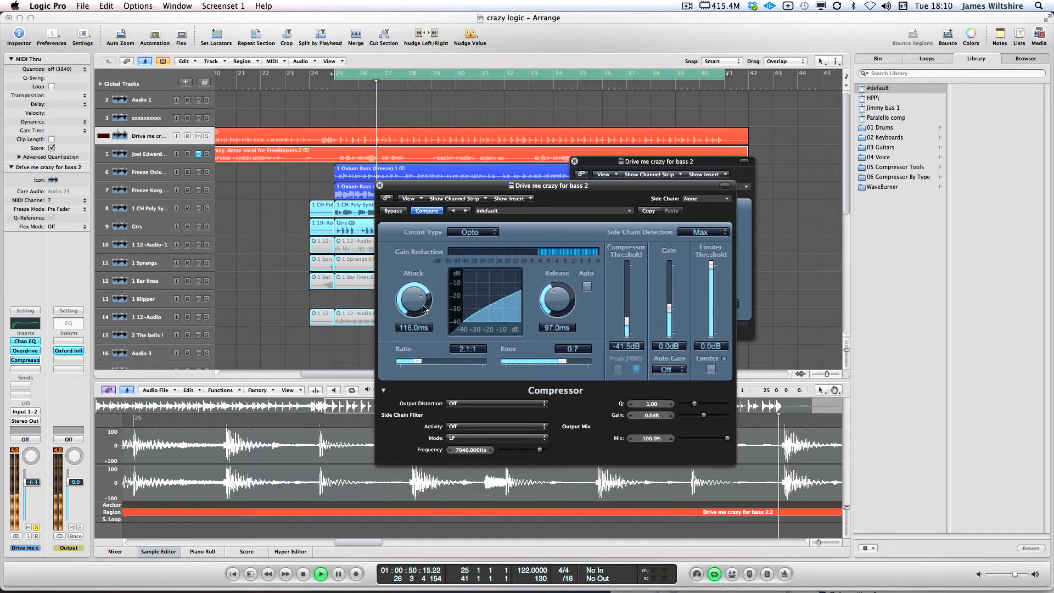
drag(558, 290, 556, 302)
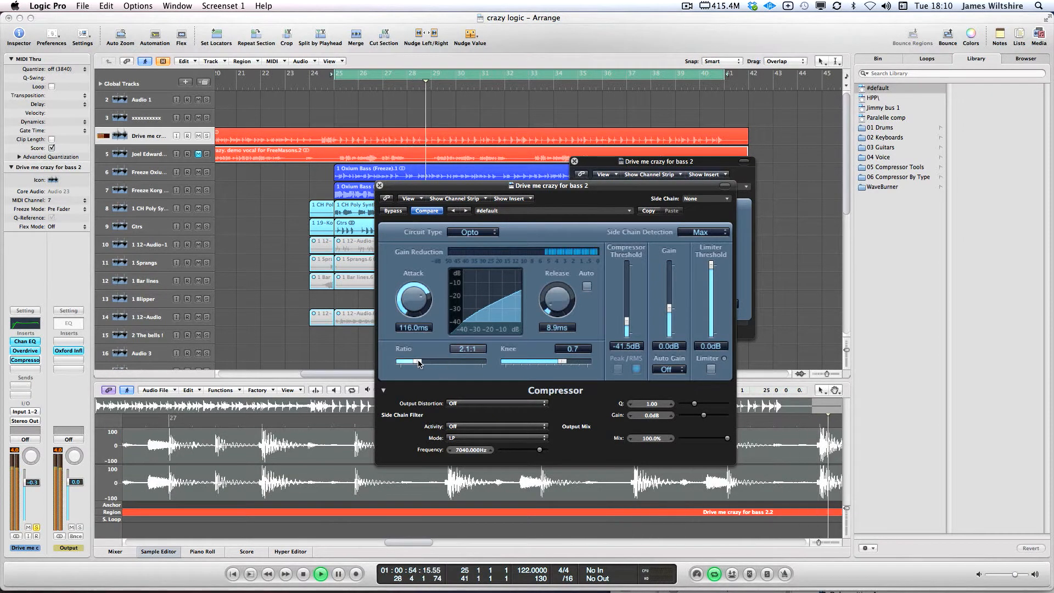
key(space)
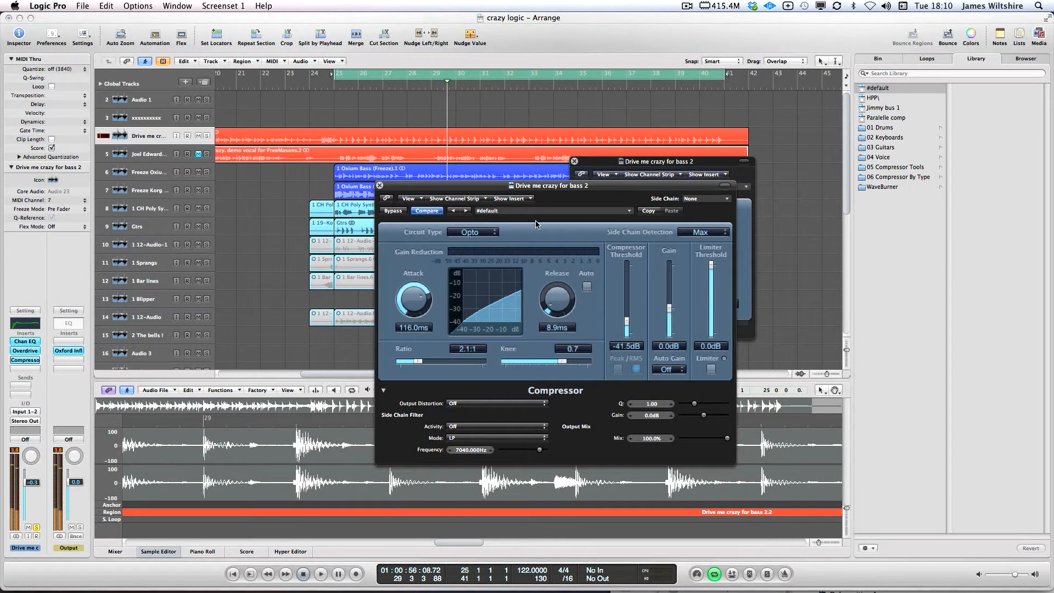
drag(422, 303, 422, 303)
drag(554, 295, 554, 293)
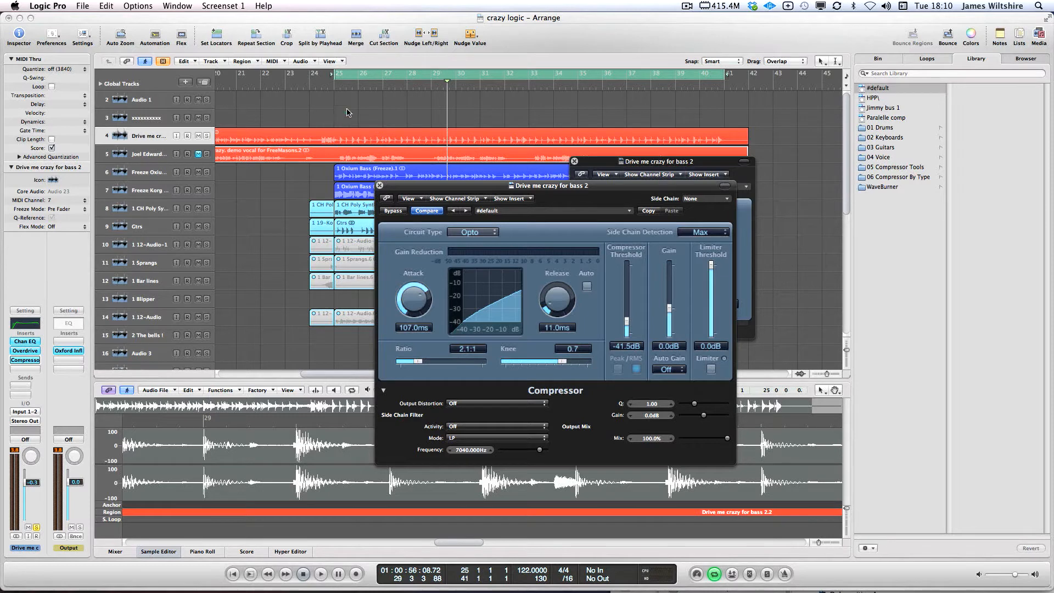
Re-enable cycle playback over bars 25–41 and trim the output mix to 31.5%
click(347, 75)
click(383, 75)
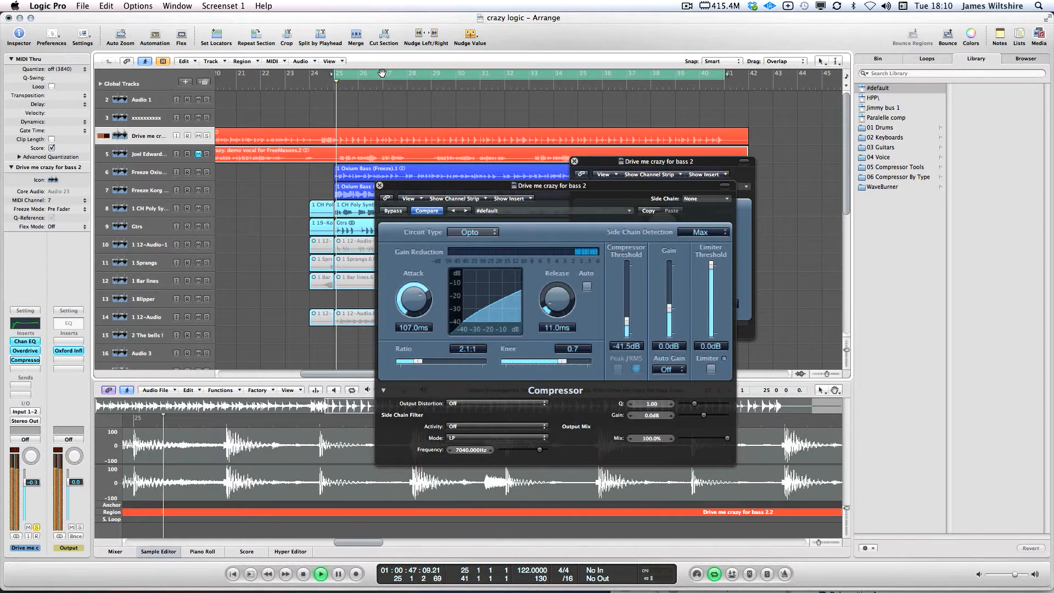
click(383, 75)
click(391, 76)
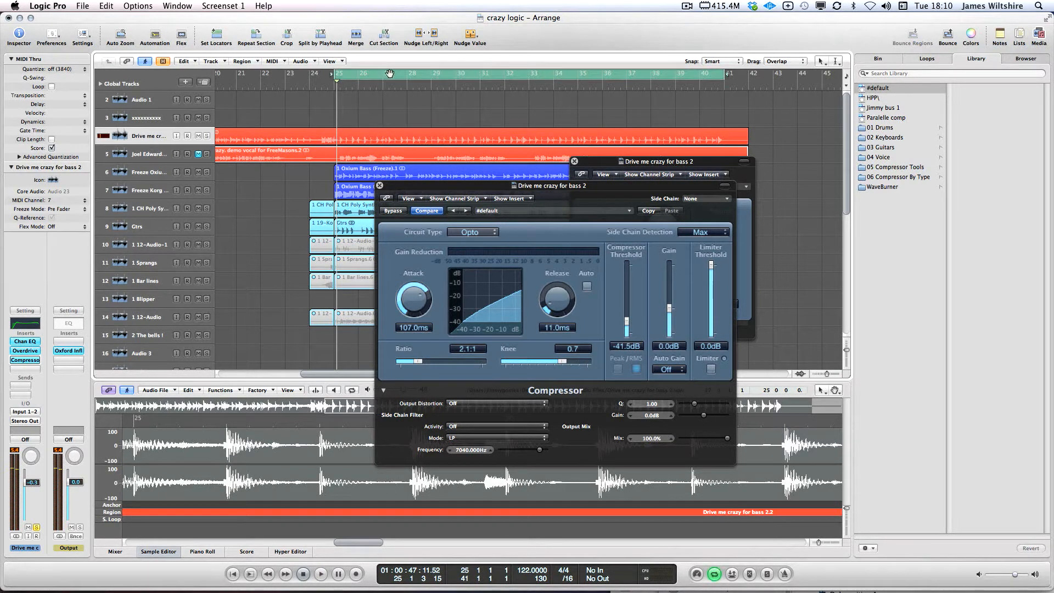
drag(728, 439, 705, 438)
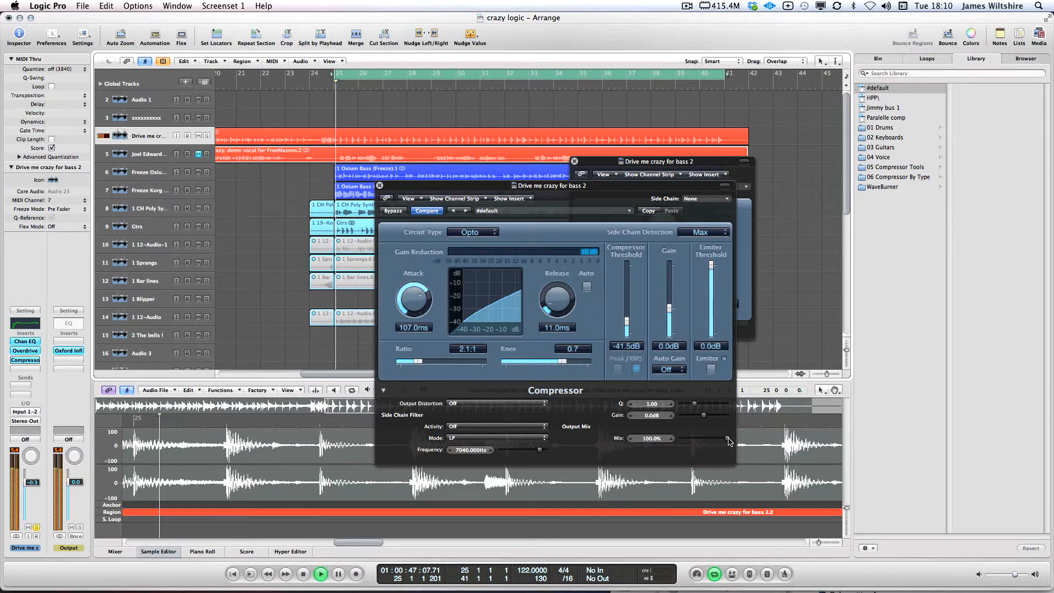
drag(693, 439, 691, 439)
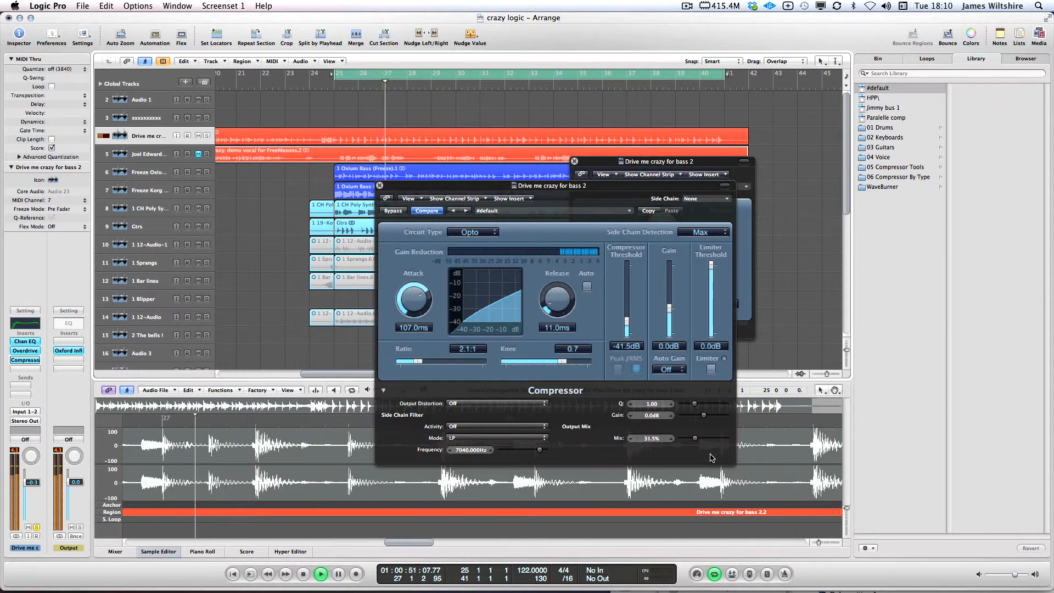
Set the Compressor threshold to -40.0 dB and listen back from bar 24
drag(378, 184, 534, 163)
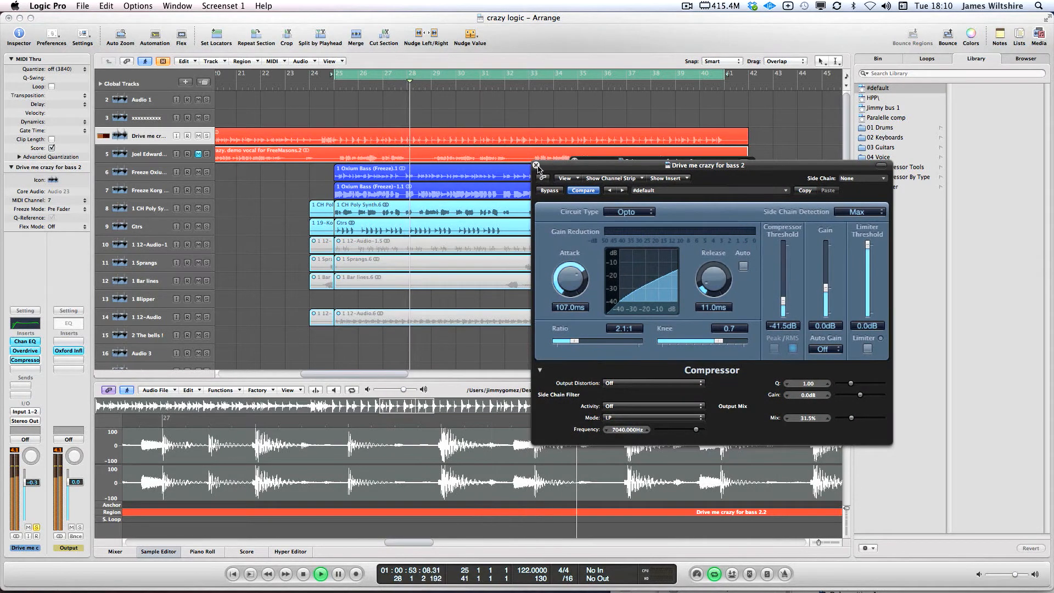
drag(775, 297, 782, 244)
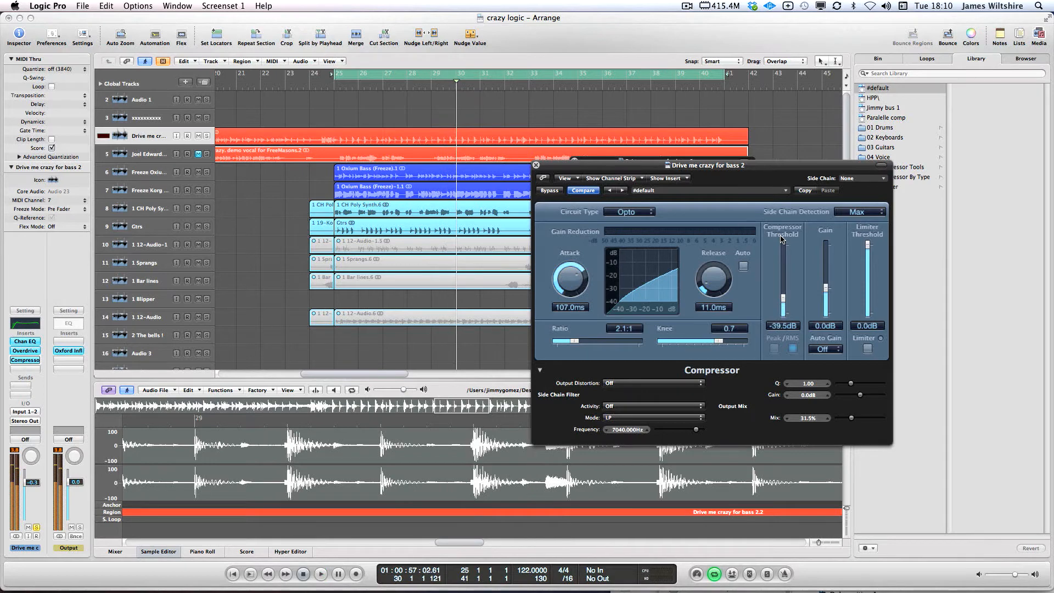
key(space)
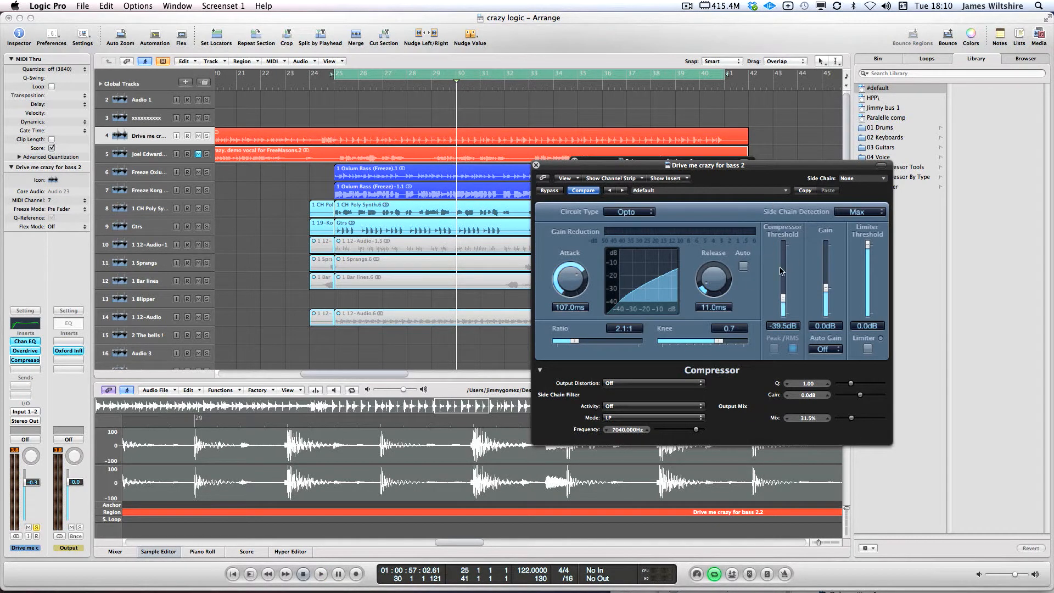
drag(784, 301, 784, 303)
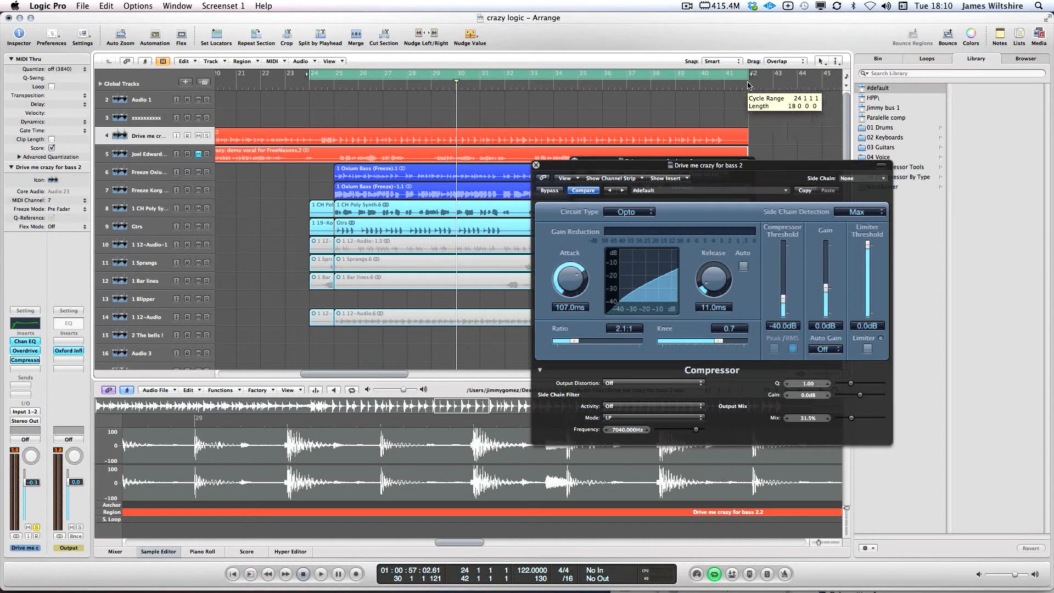
key(space)
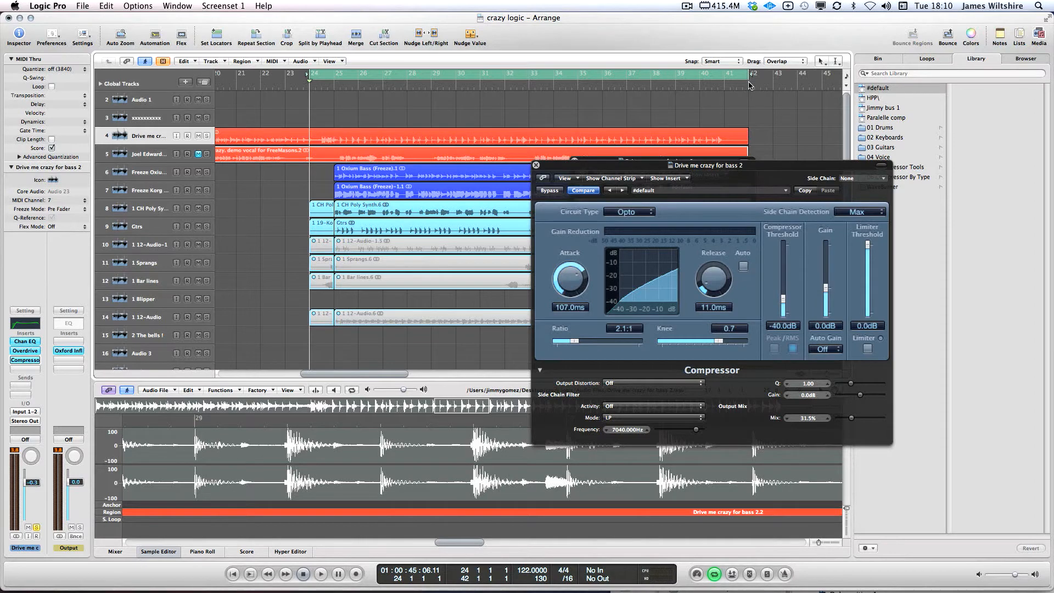
key(space)
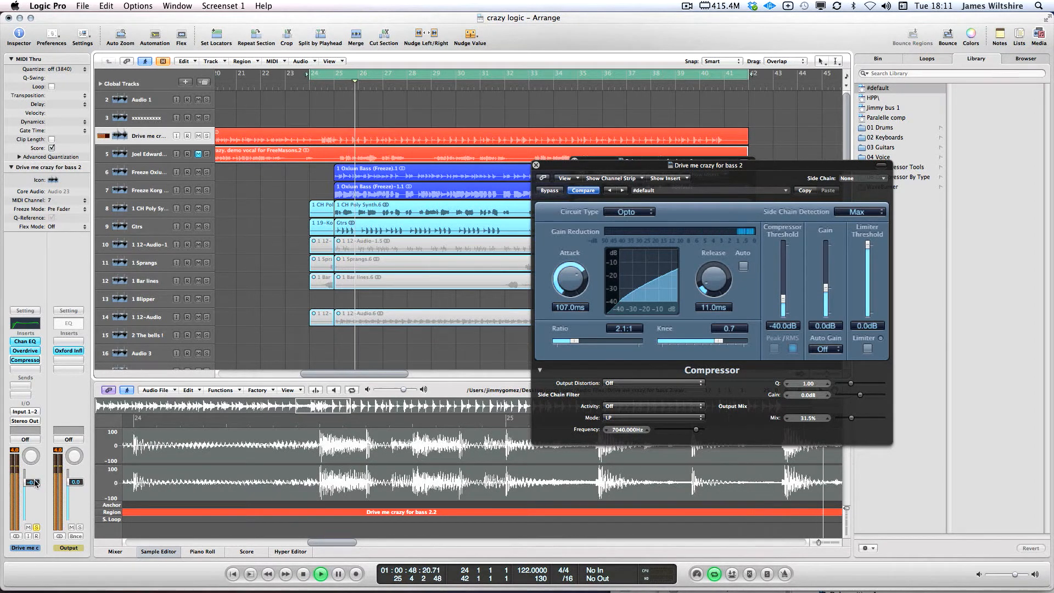
key(space)
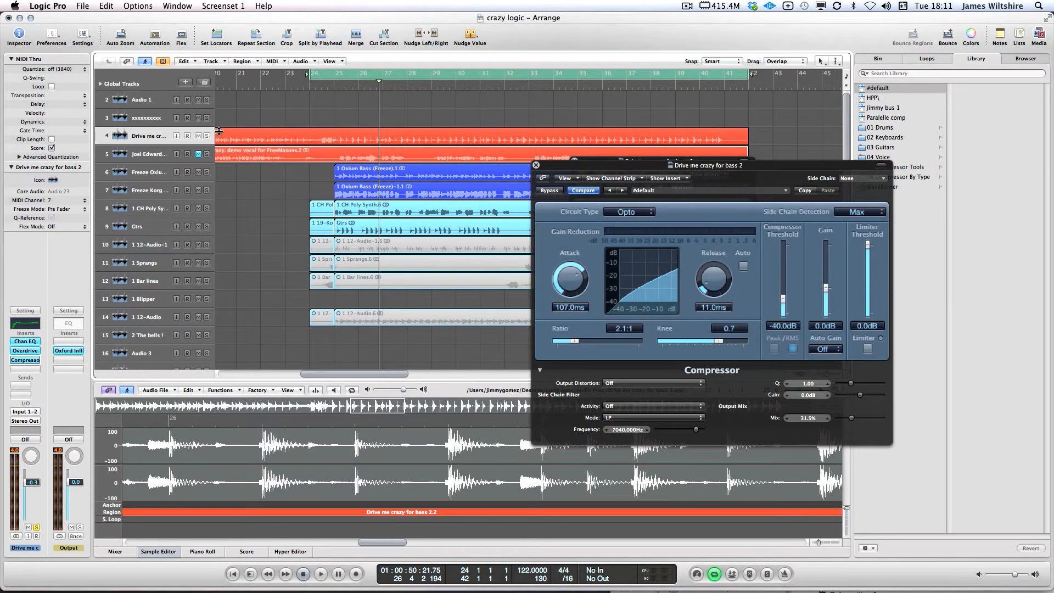
Add a duplicate-setting track and cut the bass region into two-bar pieces with the Scissors
click(203, 82)
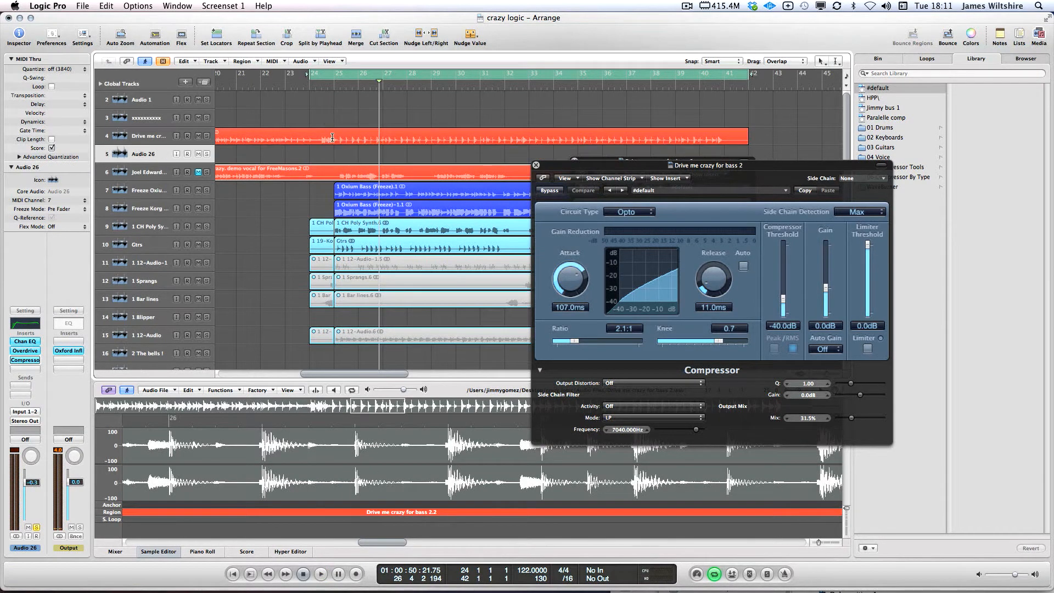
click(838, 62)
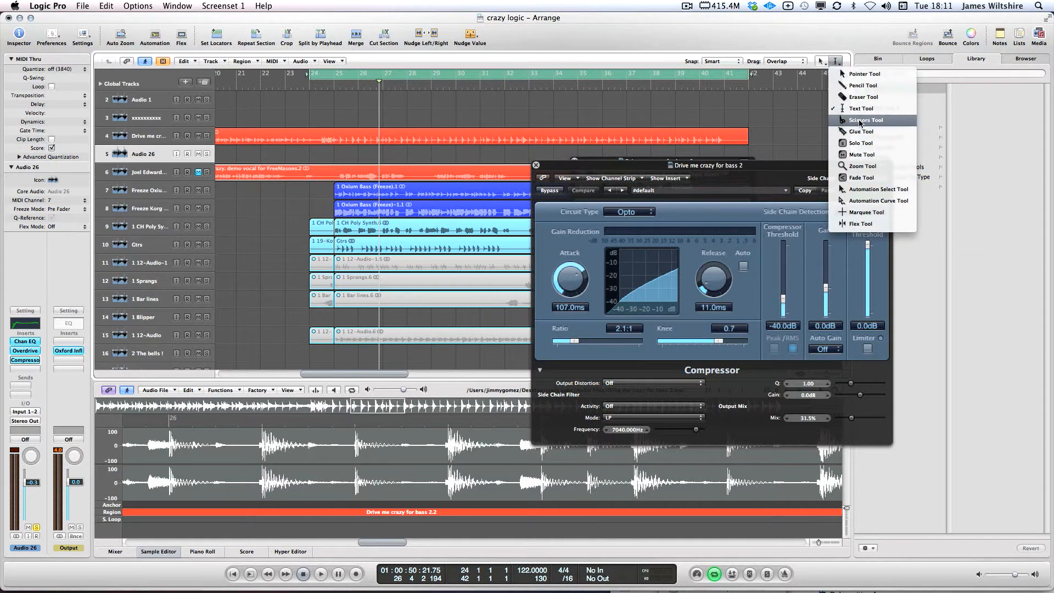
click(873, 118)
click(336, 140)
click(383, 140)
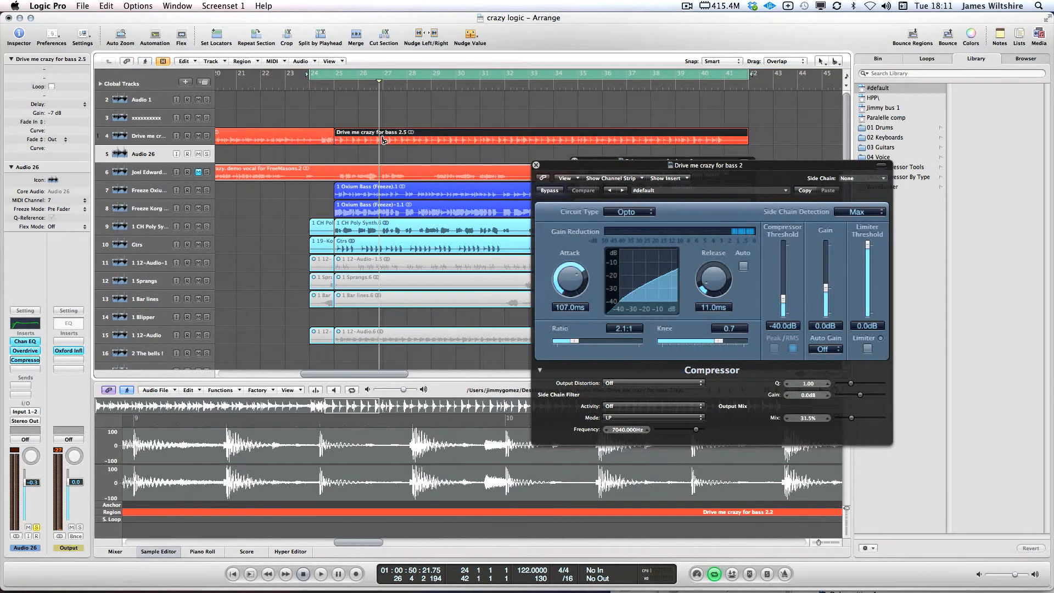
click(433, 139)
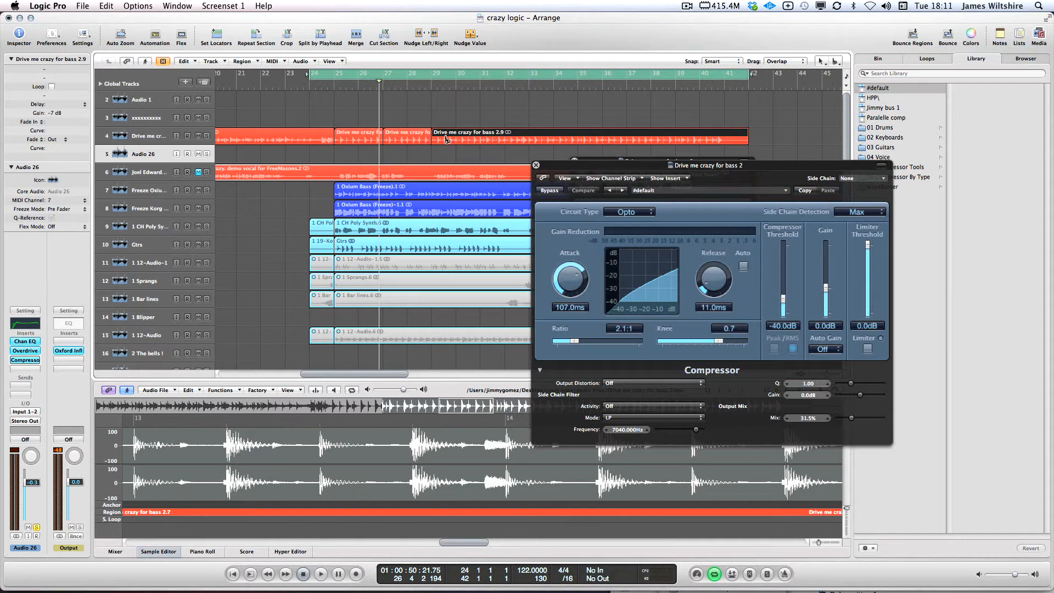
click(481, 139)
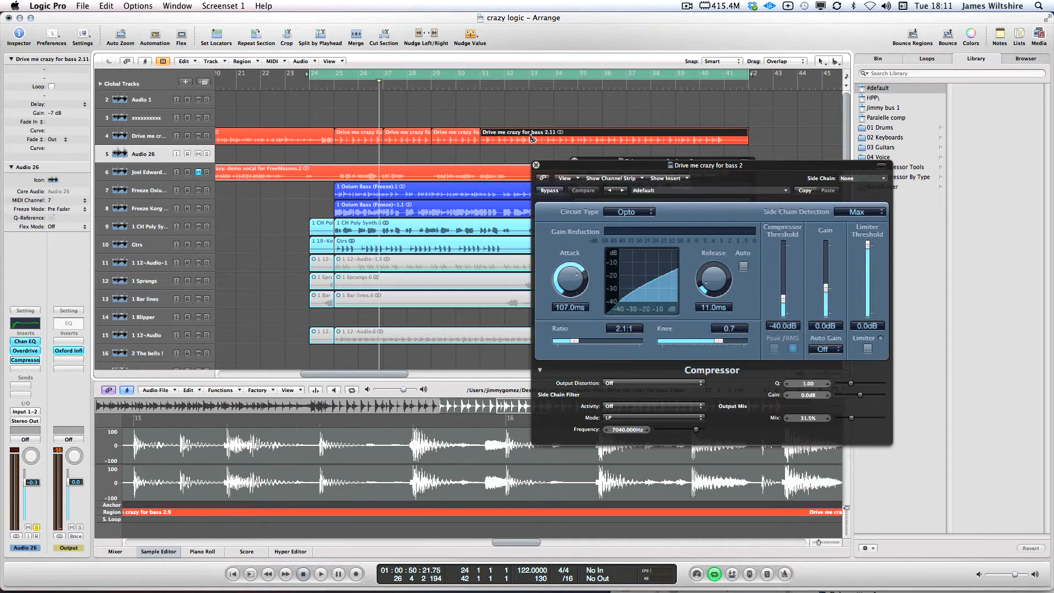
click(529, 139)
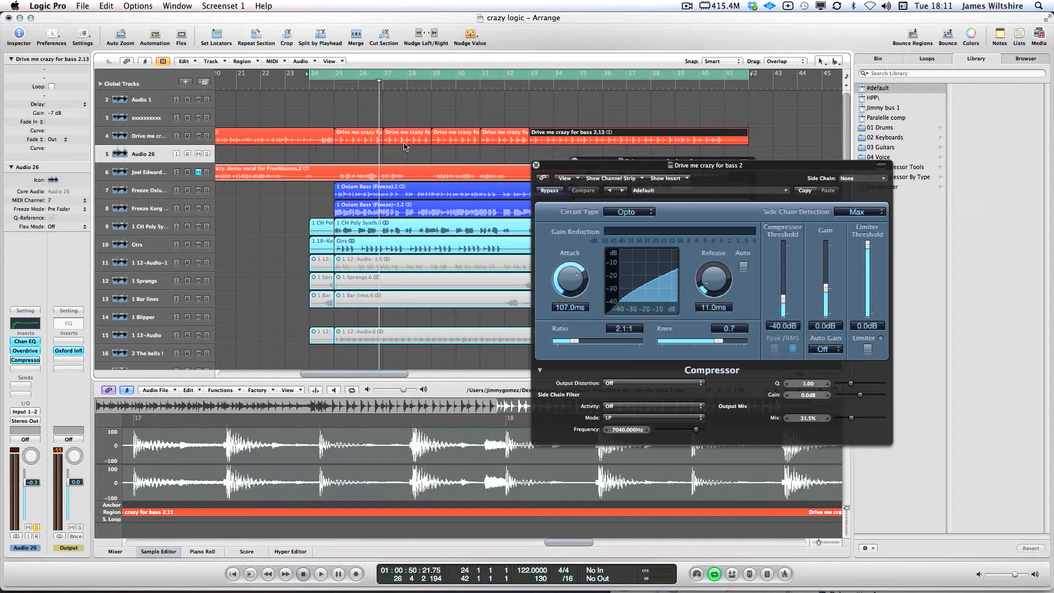
Move the bar 27 and bar 31 pieces onto Audio 26 and bypass its Chan EQ and Overdrive
drag(404, 146, 404, 163)
drag(494, 135, 494, 153)
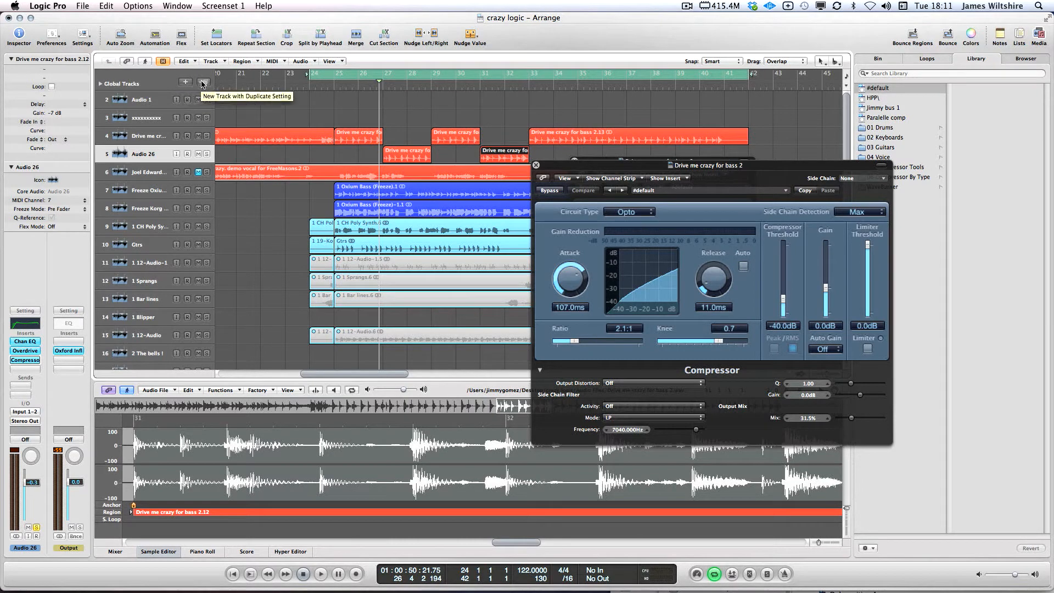
click(148, 136)
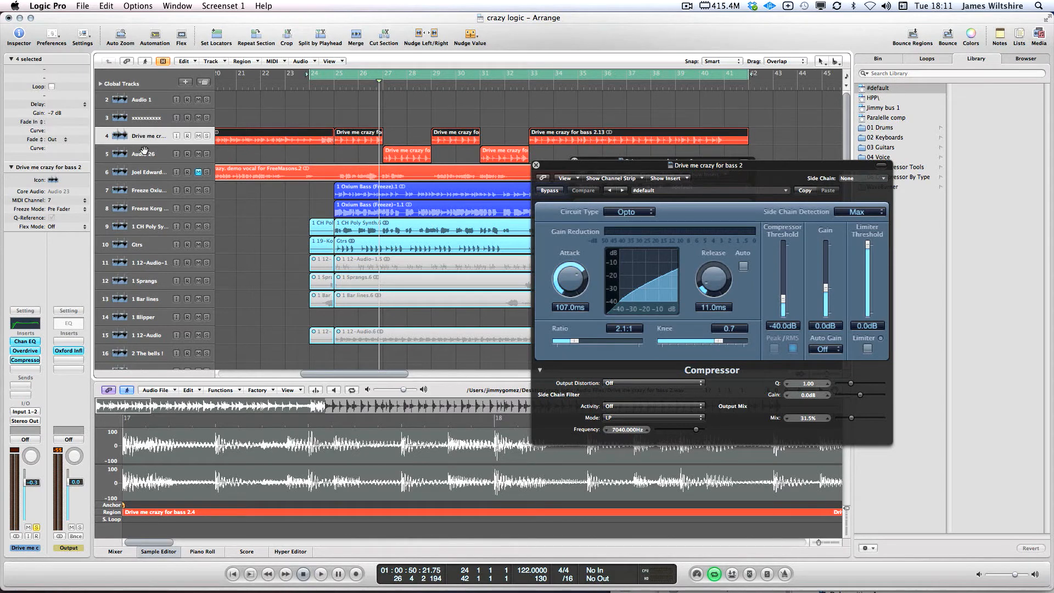
key(Down)
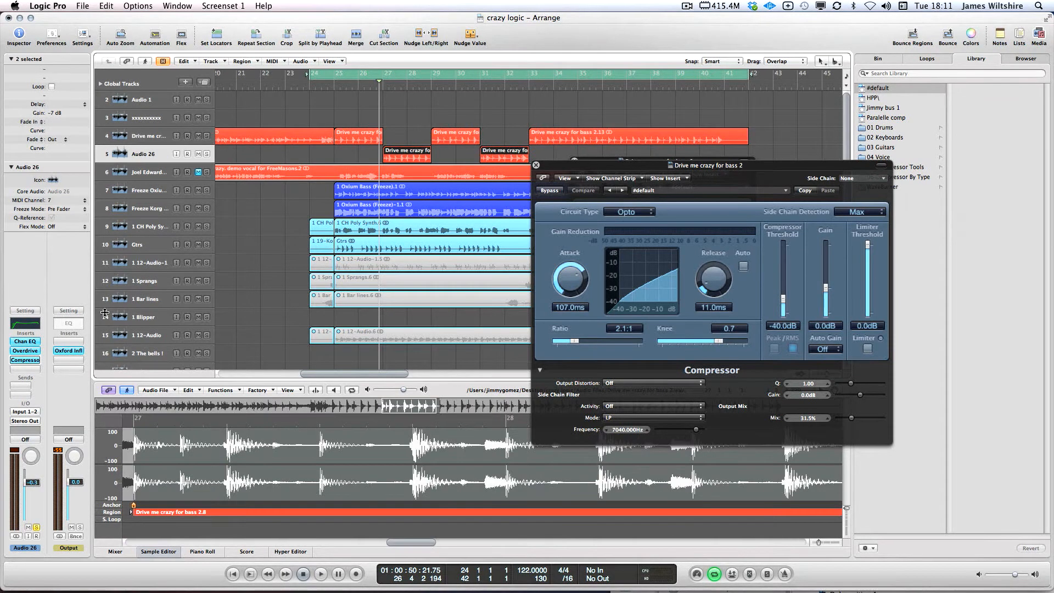
alt+click(25, 343)
alt+click(23, 351)
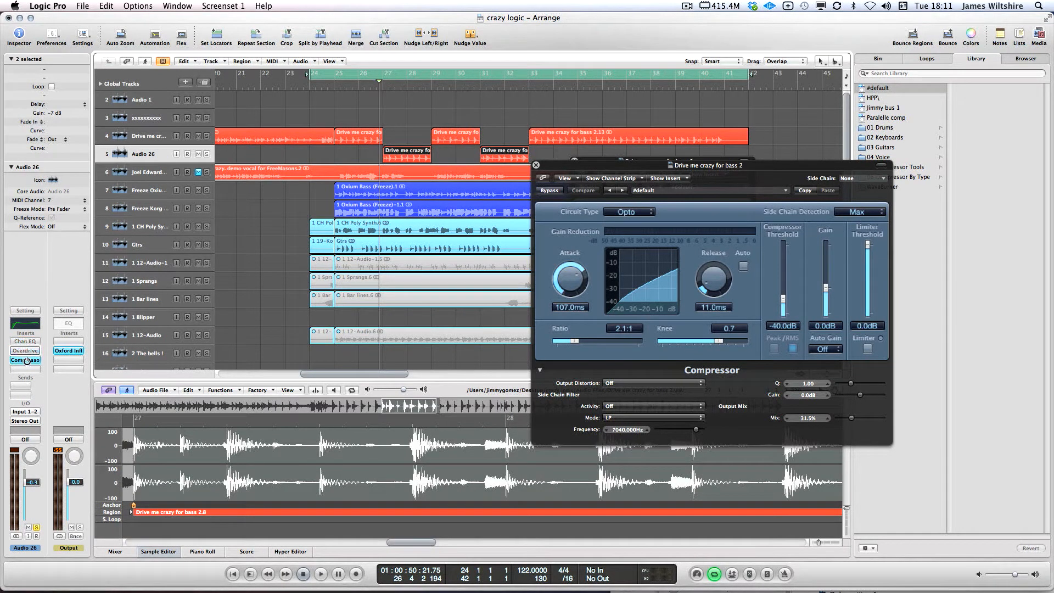
Bypass the Audio 26 Compressor, show the Mixer, and set the Audio 26 fader to +1.9 dB
alt+click(22, 361)
click(116, 552)
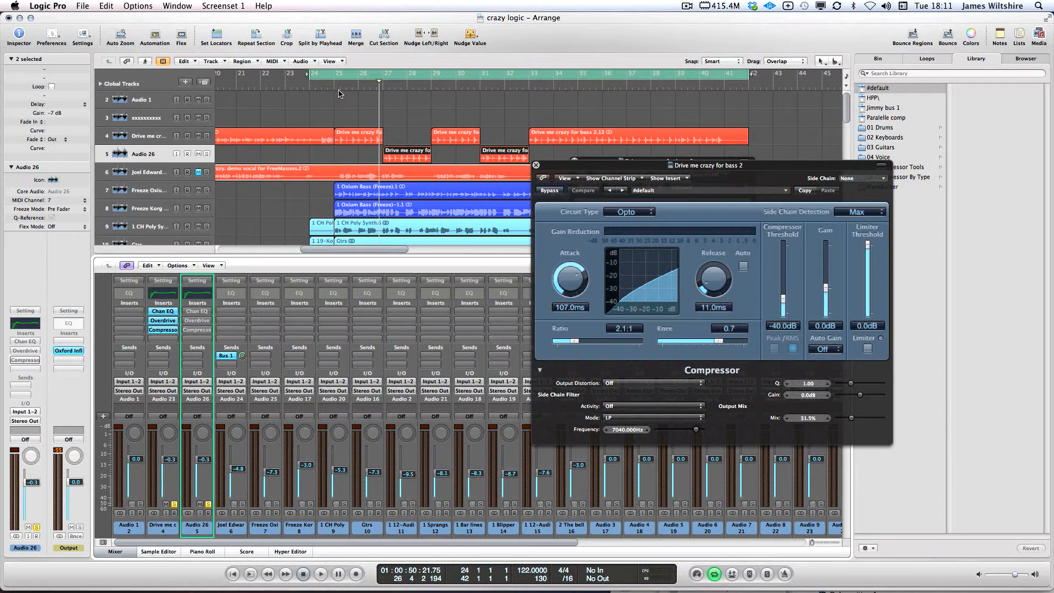
key(space)
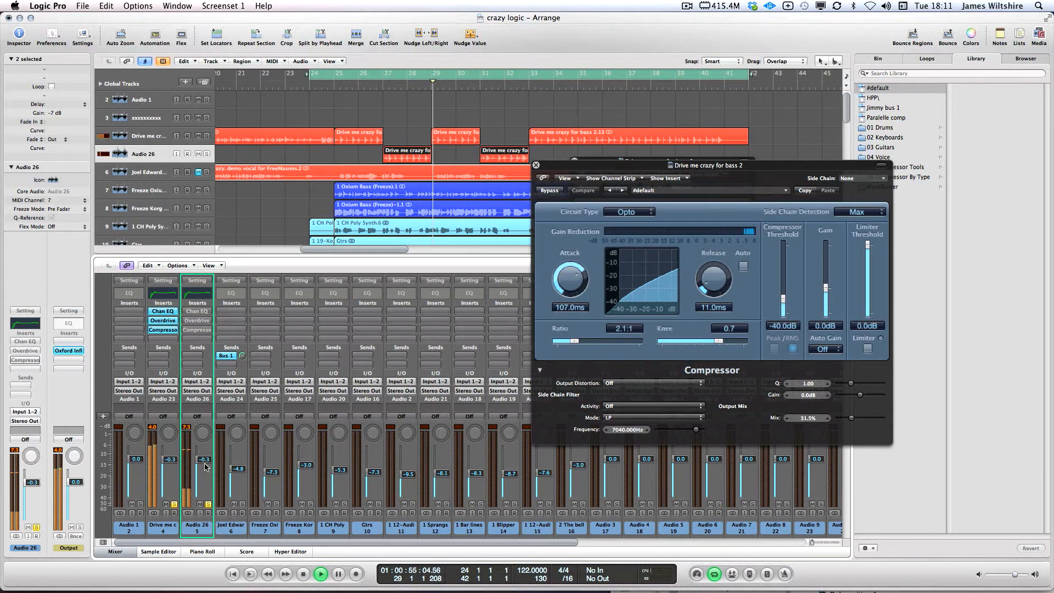
drag(205, 466, 208, 453)
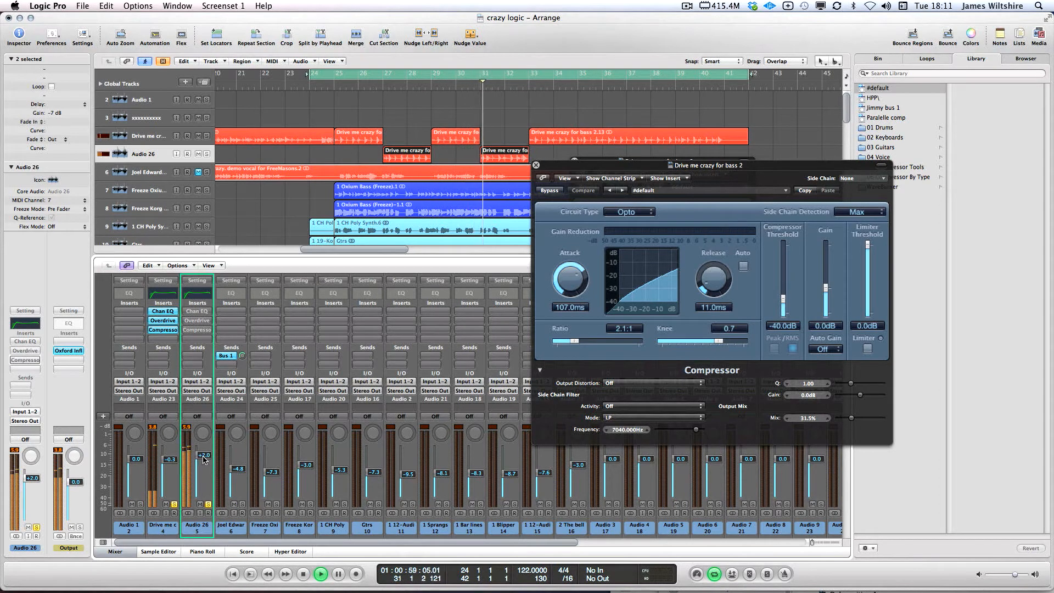
drag(203, 456, 203, 456)
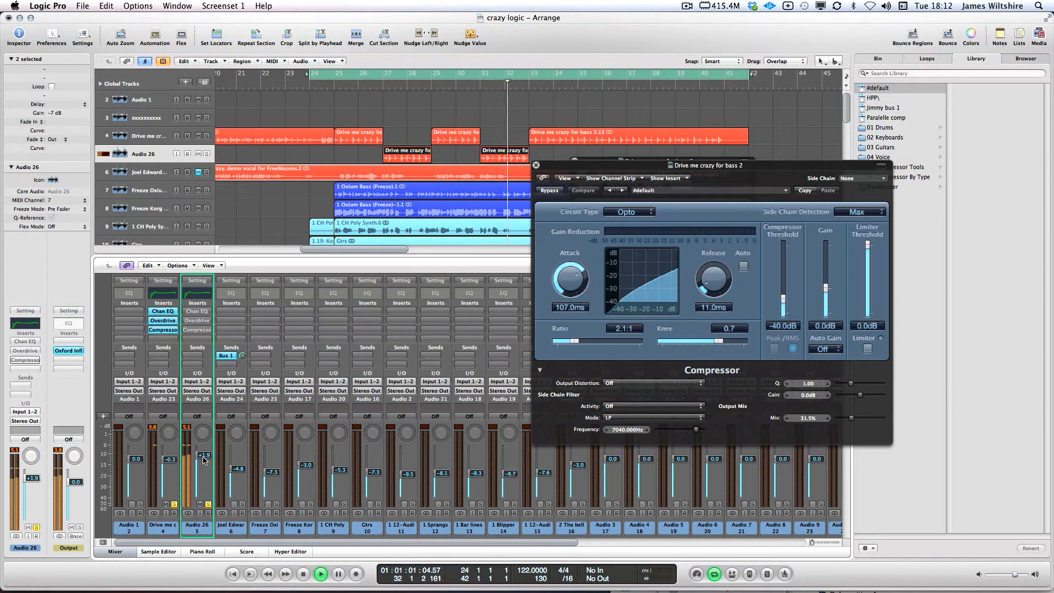
key(space)
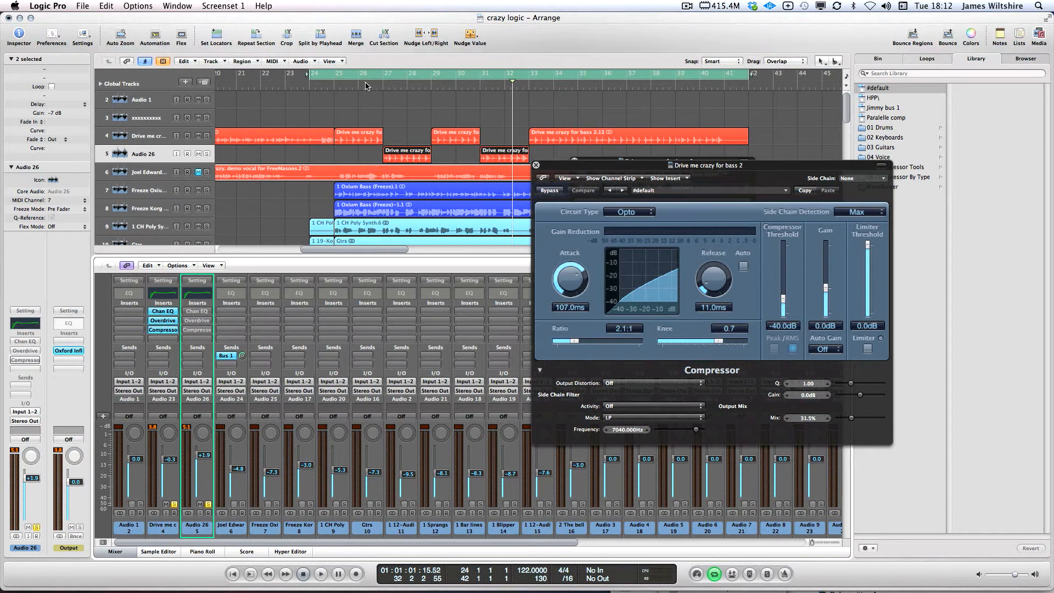
Loop bars 26–28 to compare, widen the cycle back from bar 24, and close the Compressor window
drag(364, 86, 423, 83)
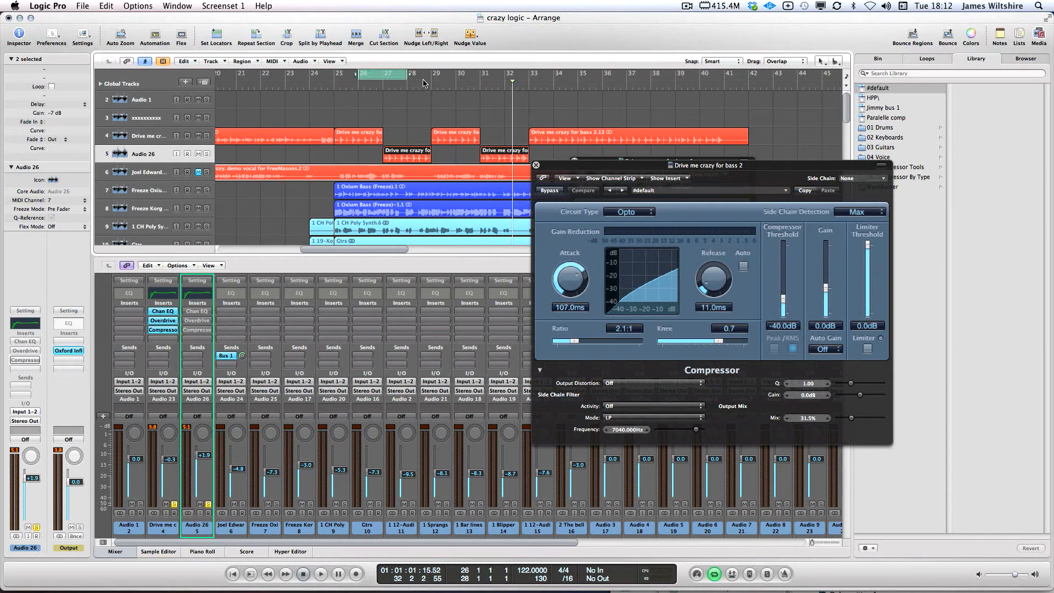
key(space)
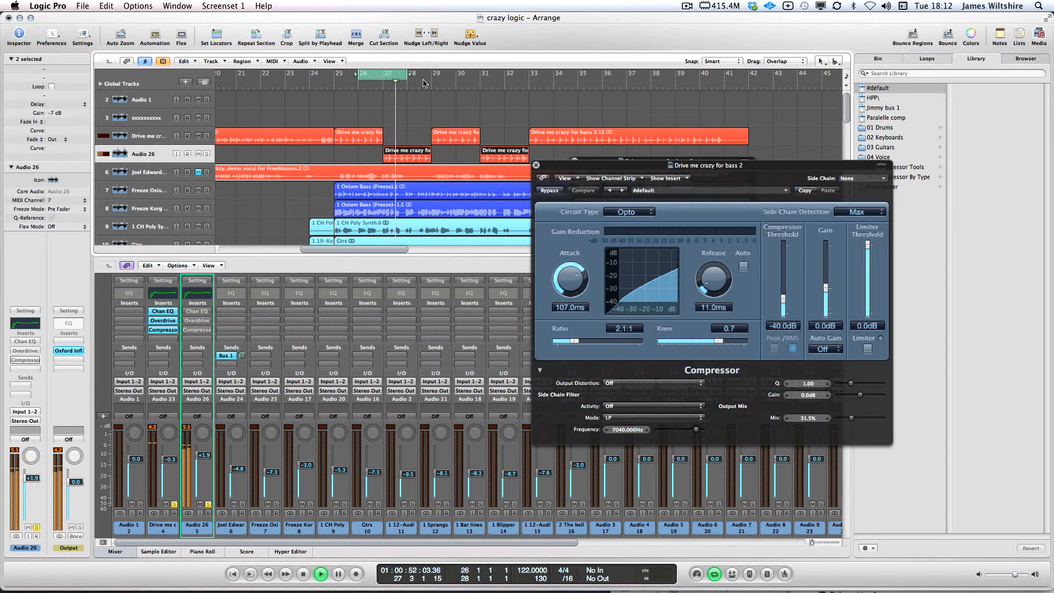
key(space)
drag(312, 79, 754, 90)
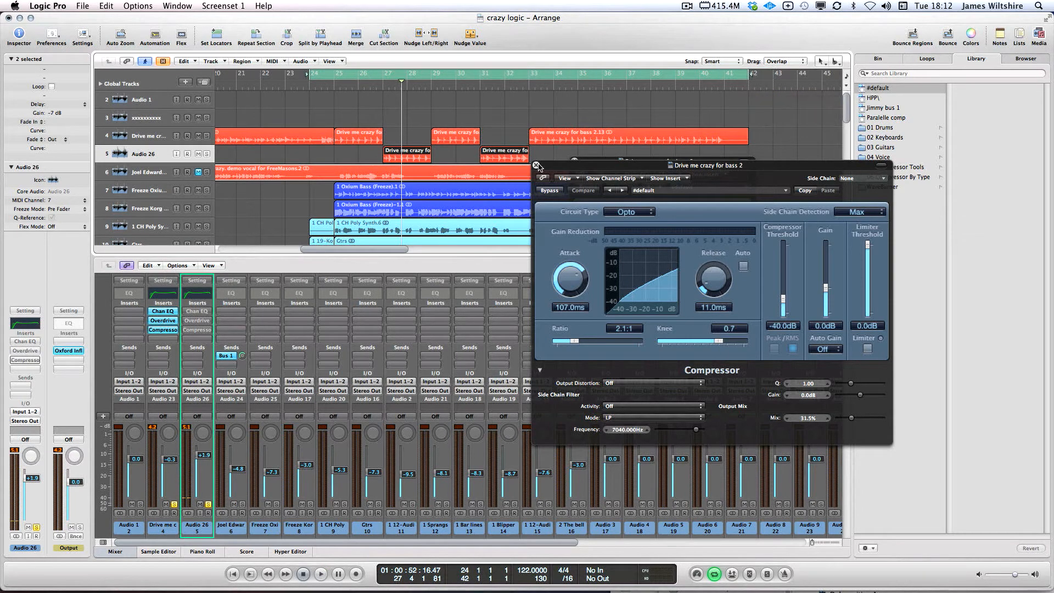
click(538, 167)
Delete the two Audio 26 pieces, extend the track 4 bass region, and remove the Audio 26 track
click(575, 160)
click(588, 156)
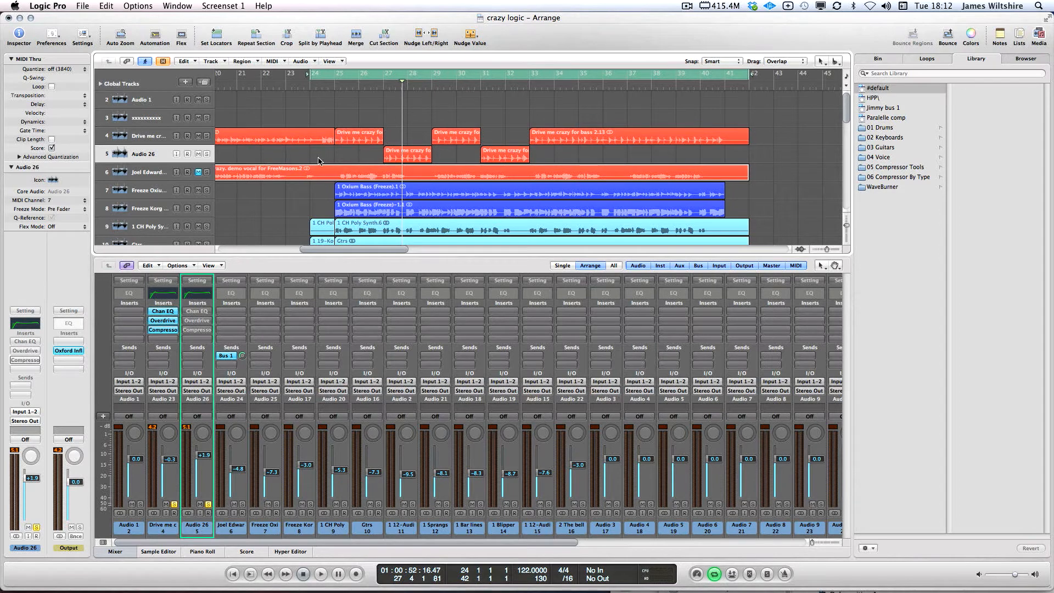
scroll(320, 160, down, 1)
drag(350, 141, 497, 134)
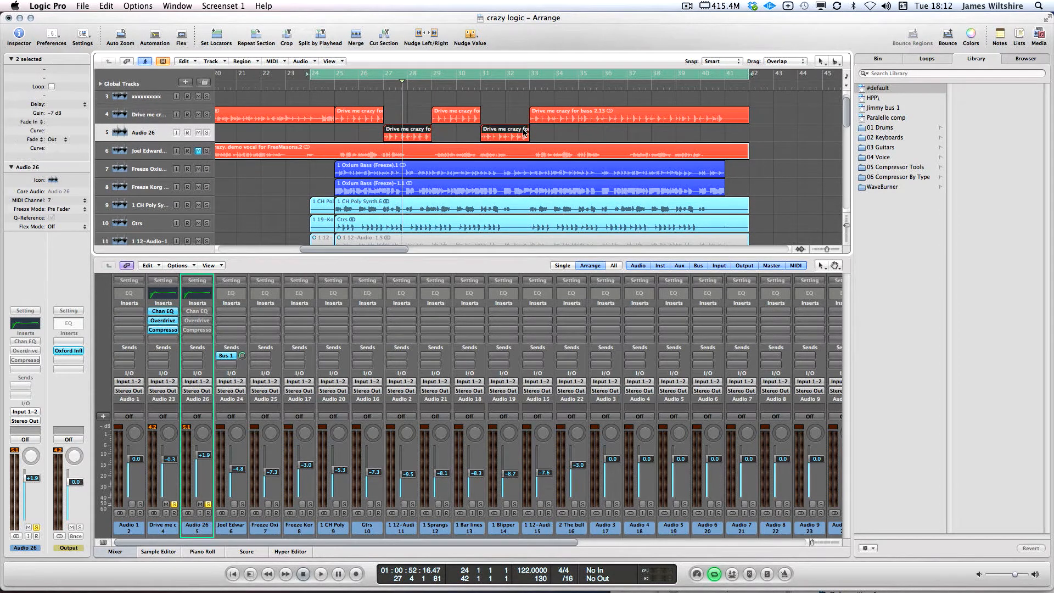
key(Delete)
drag(382, 119, 775, 109)
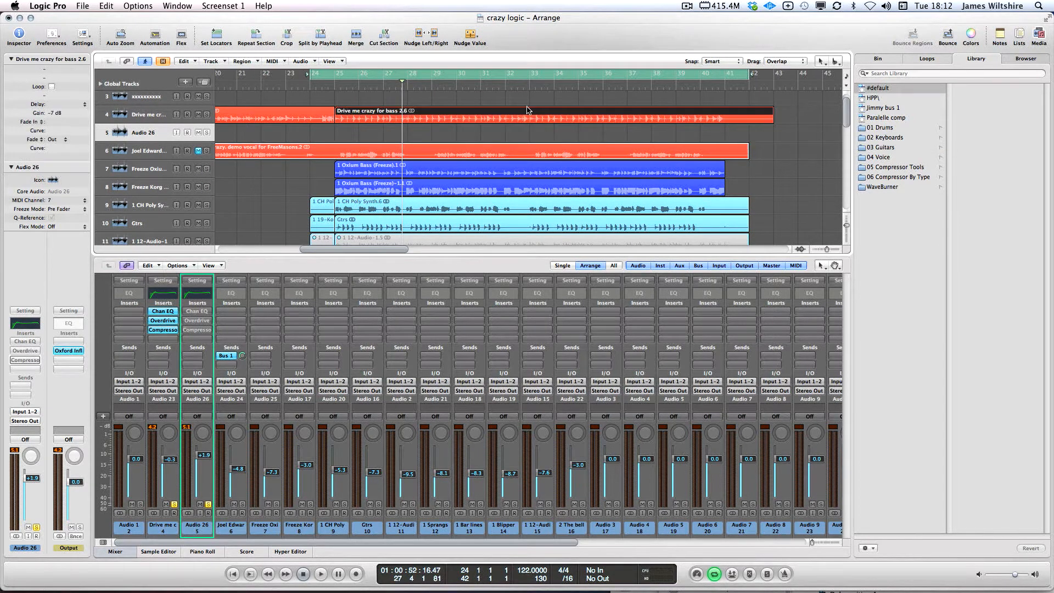
click(250, 135)
key(super+BackSpace)
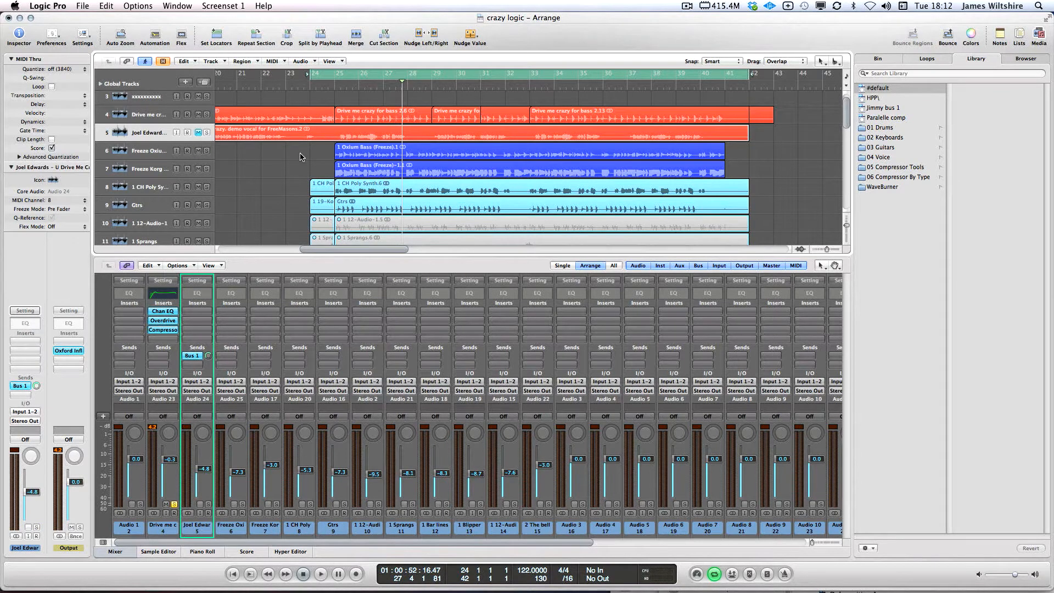
Select the Freeze Oxium track, re-enable cycle playback, and open the bass Channel EQ
click(144, 152)
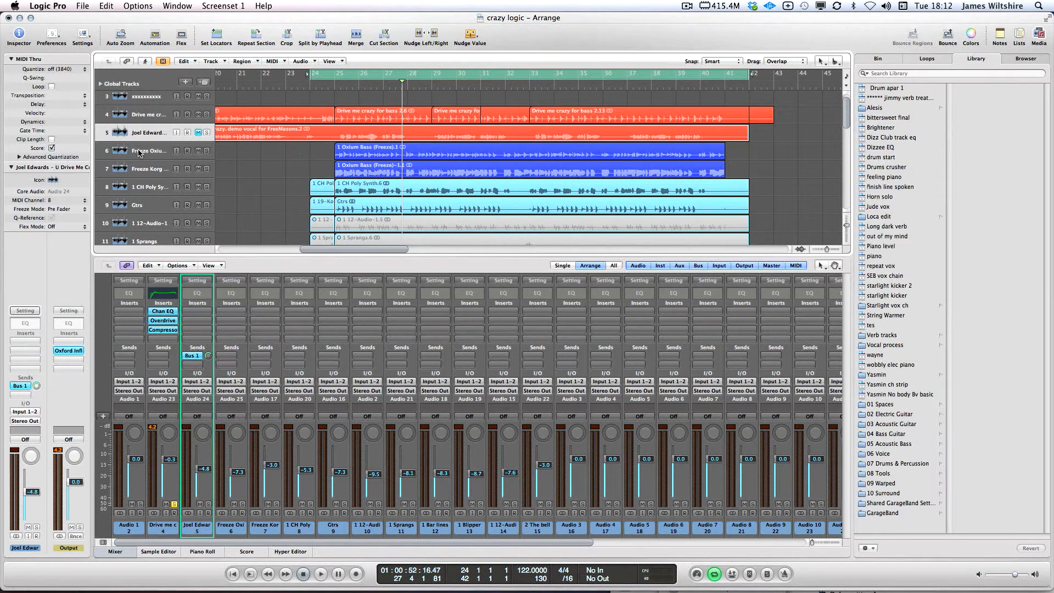
click(164, 339)
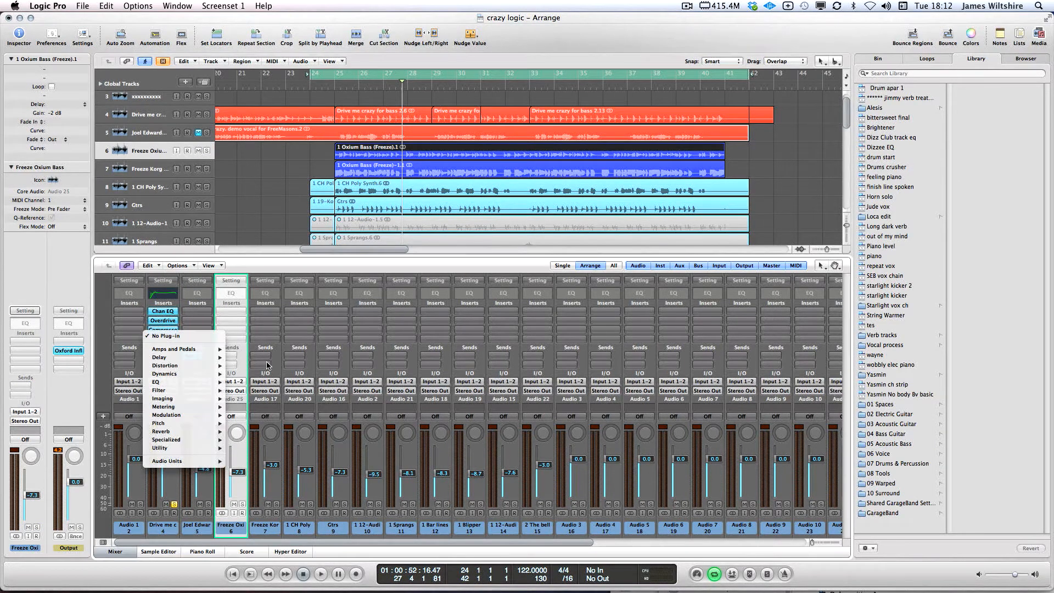
click(176, 506)
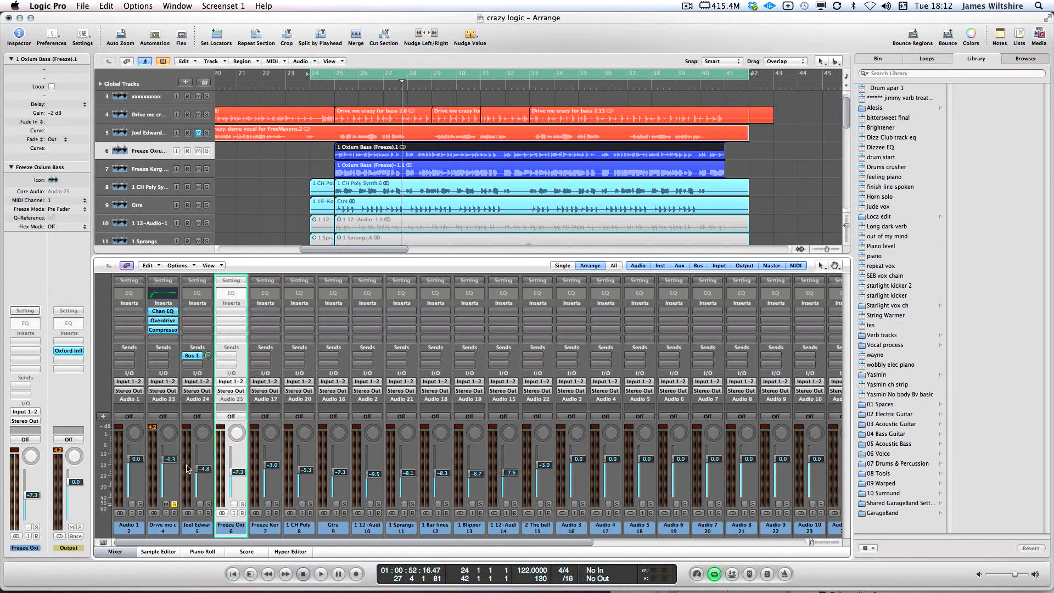
click(324, 77)
click(372, 76)
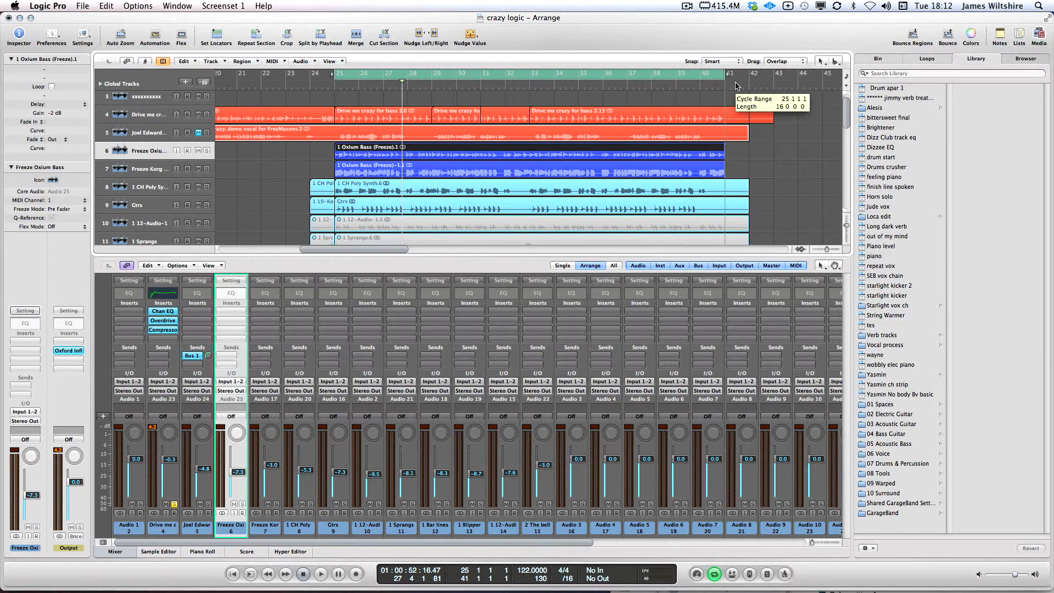
click(155, 311)
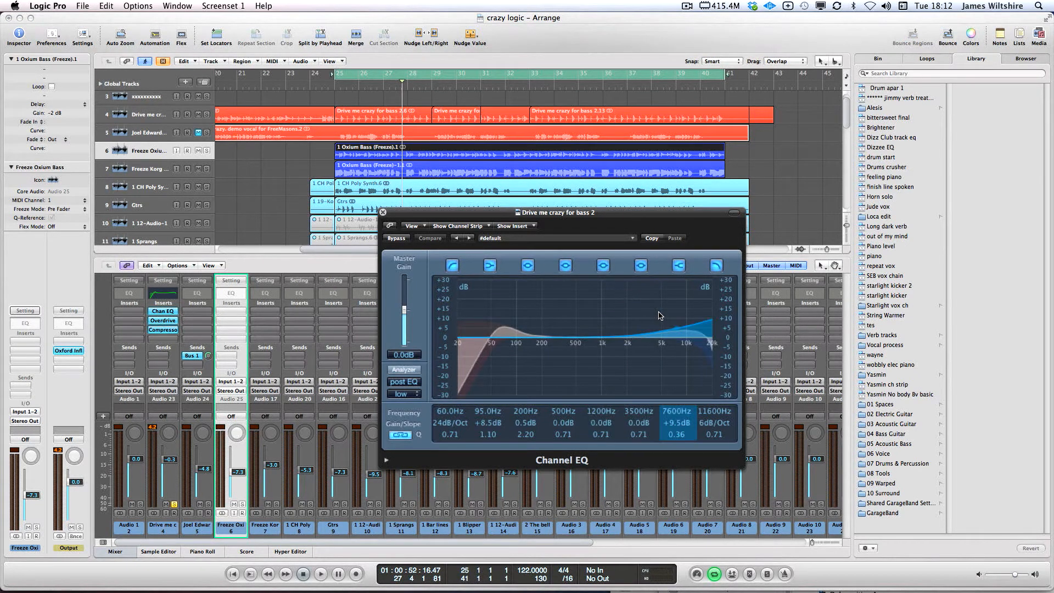
Boost the Channel EQ by +3.5 dB at 870Hz and +4.0 dB at 3900Hz while listening
key(space)
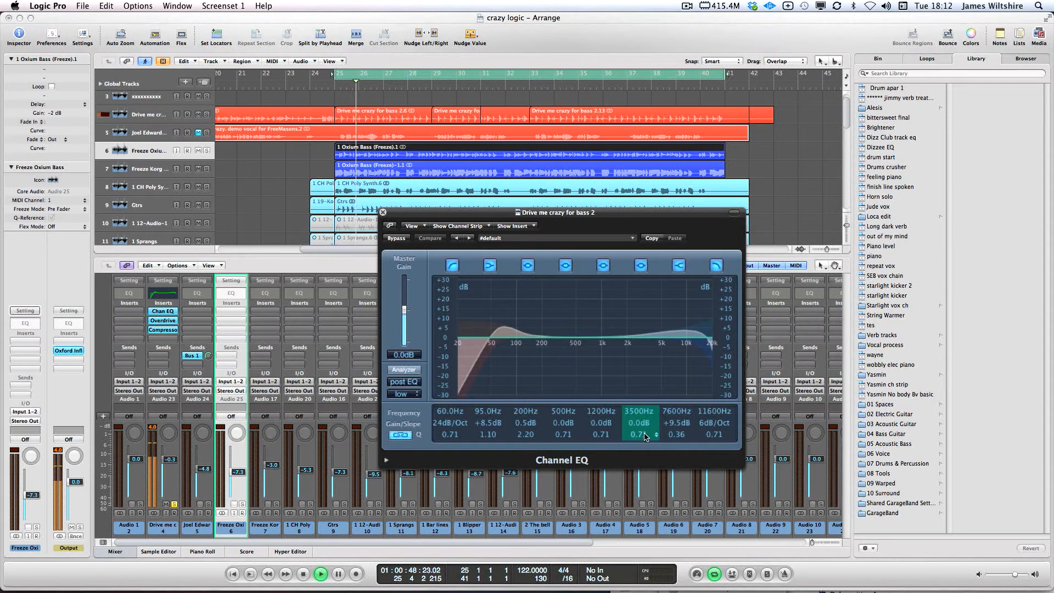
mouse_move(644, 434)
mouse_down()
mouse_move(642, 409)
mouse_move(644, 444)
mouse_move(645, 418)
mouse_up()
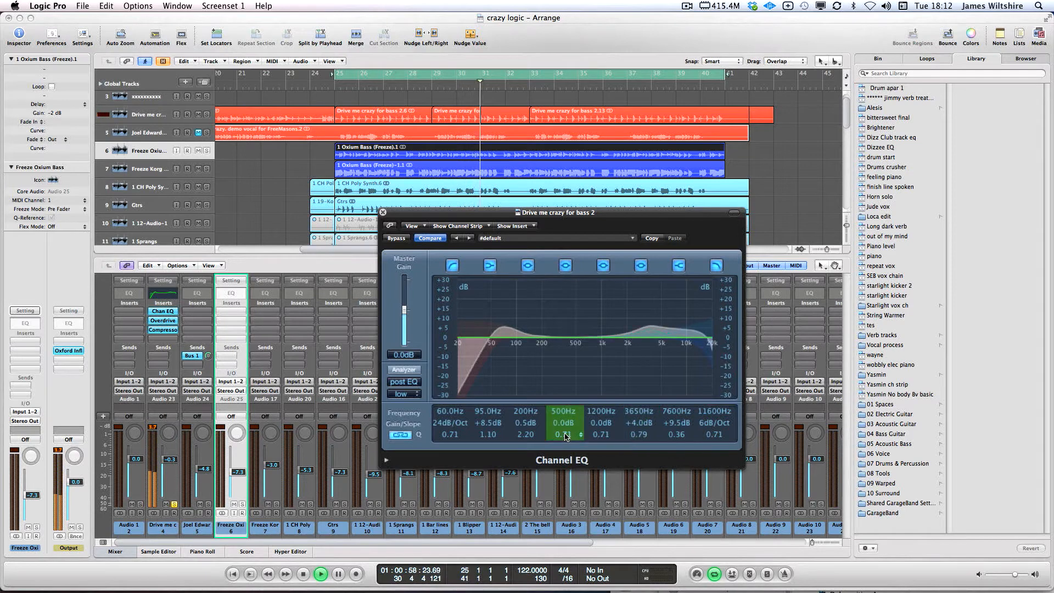
drag(565, 433, 565, 424)
mouse_move(565, 422)
mouse_down()
mouse_move(567, 386)
mouse_move(569, 433)
mouse_up()
drag(571, 422, 572, 426)
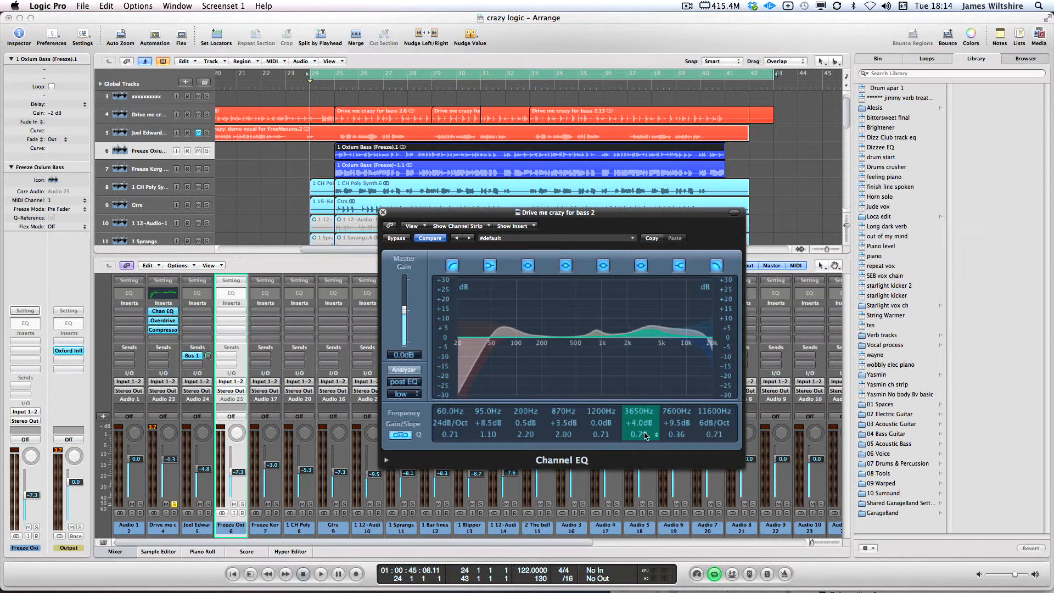
drag(647, 413, 648, 406)
key(space)
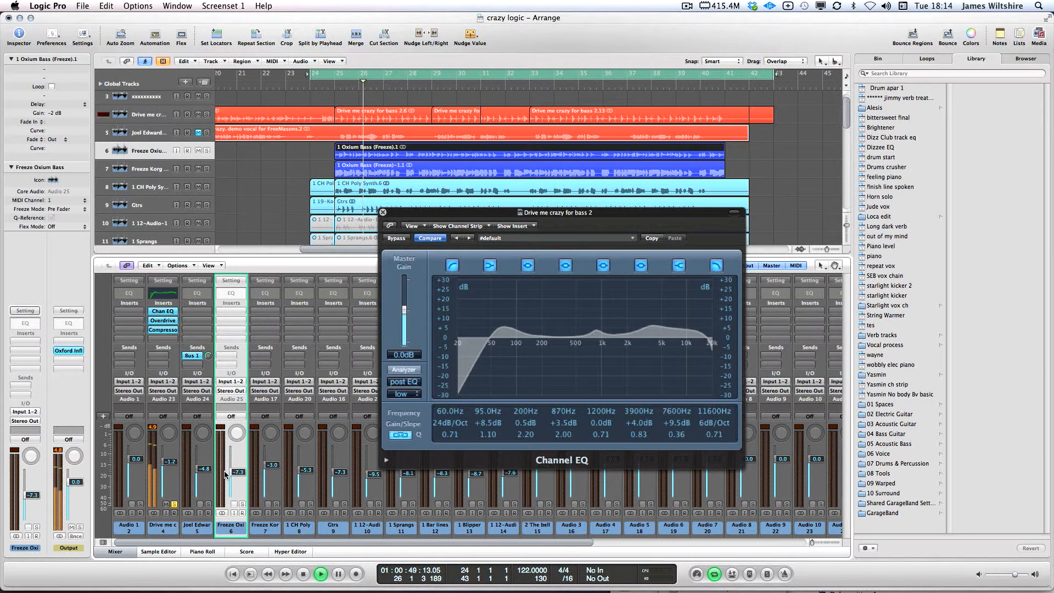
key(space)
Solo the Freeze Oxium Bass channel instead and loop bars 25 to 41 for playback
click(173, 504)
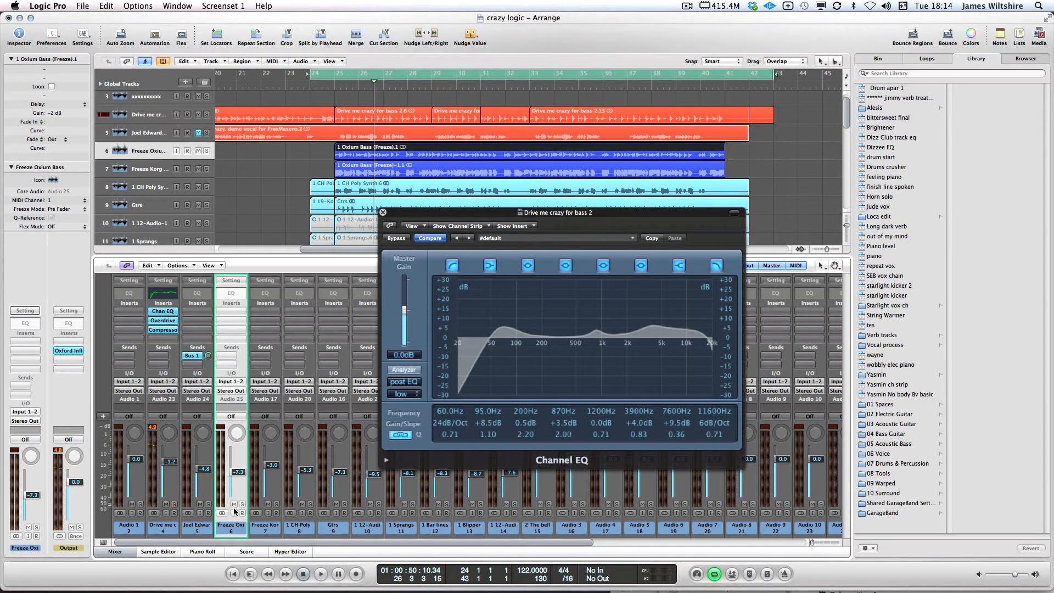
click(242, 504)
click(353, 73)
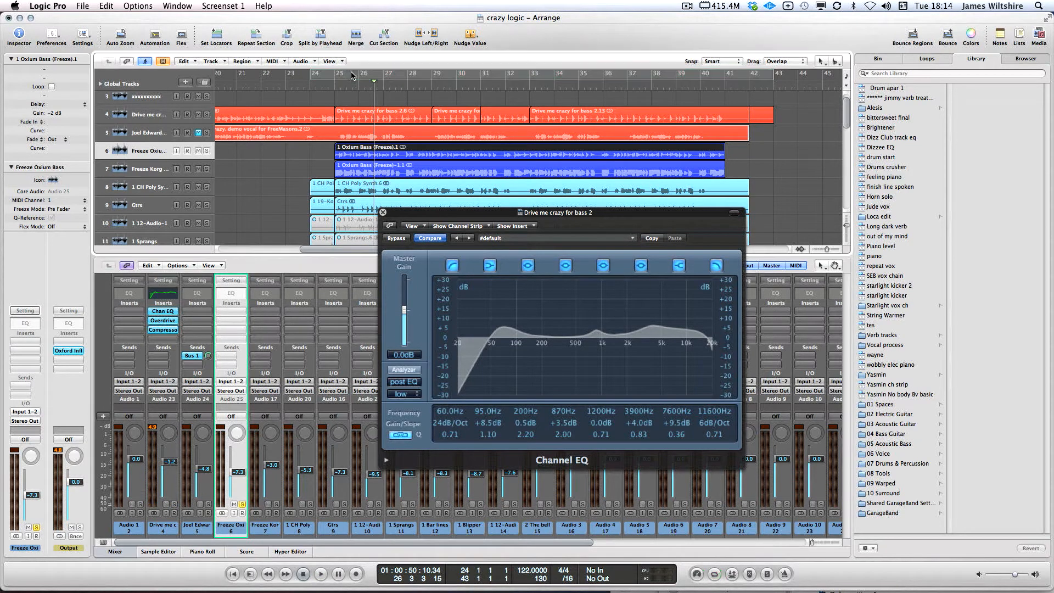
drag(336, 80, 727, 81)
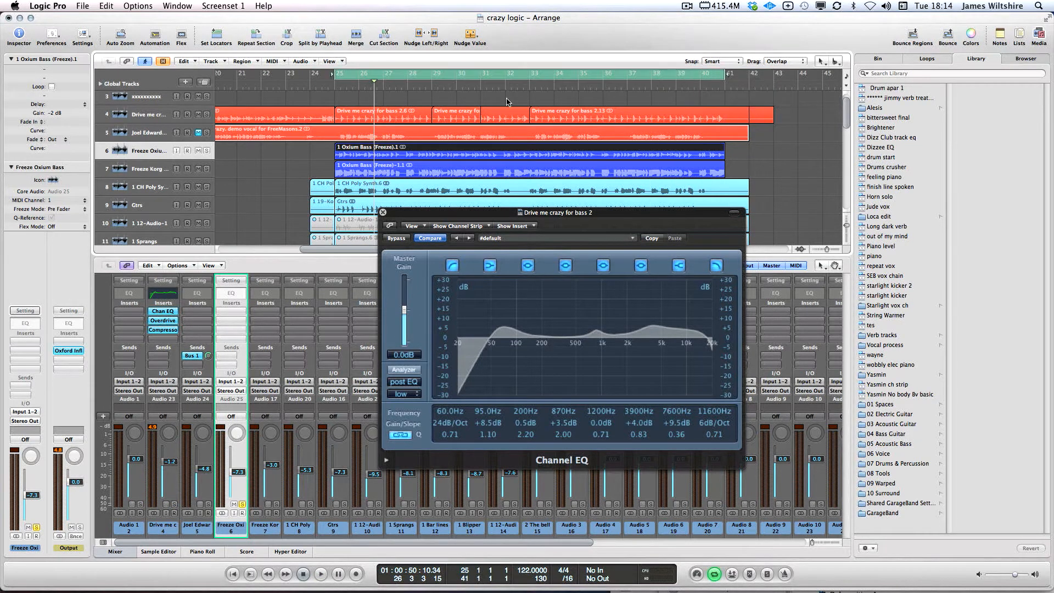
key(space)
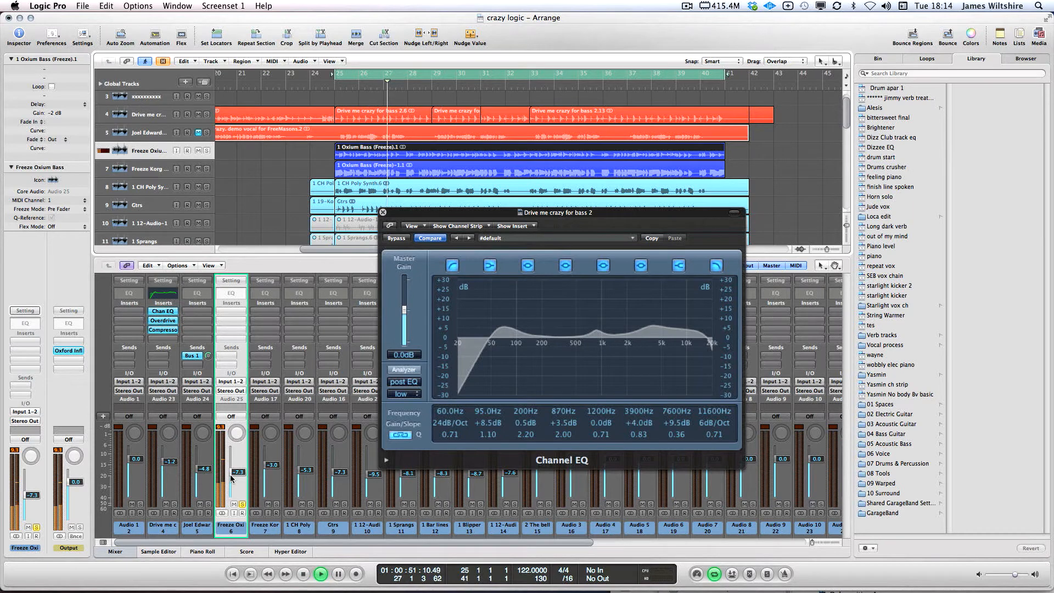
key(space)
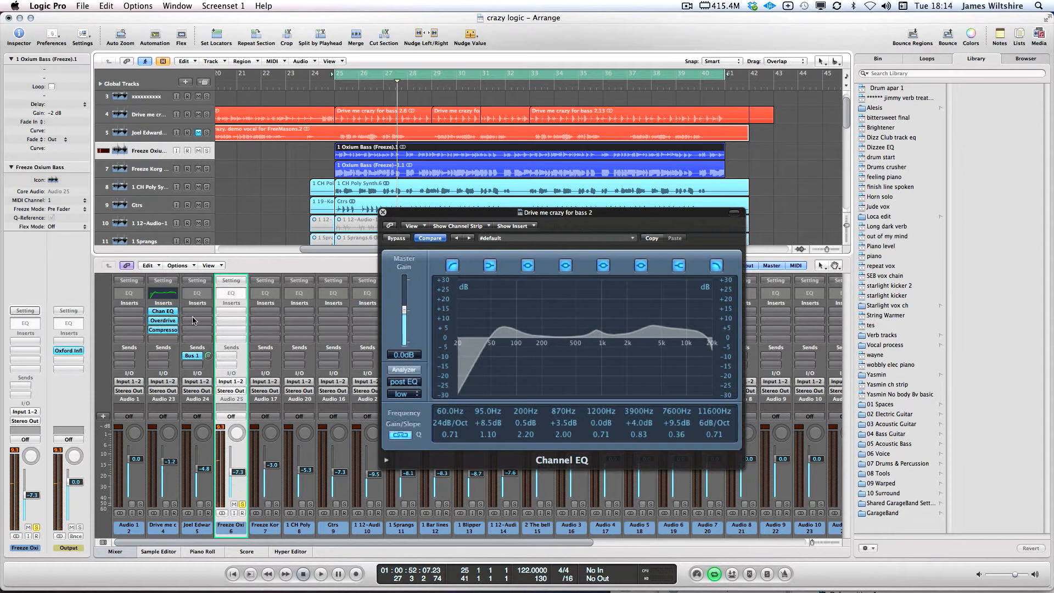
click(228, 323)
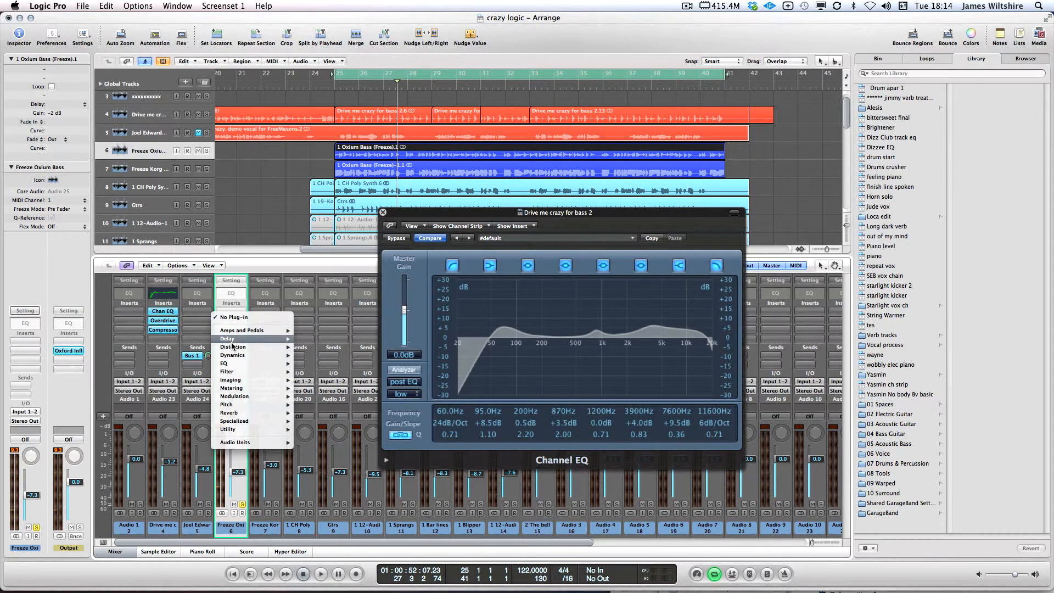
Insert a stereo Overdrive on the Freeze Oxium Bass channel and lower its Tone to 11200Hz
mouse_move(232, 347)
mouse_move(323, 382)
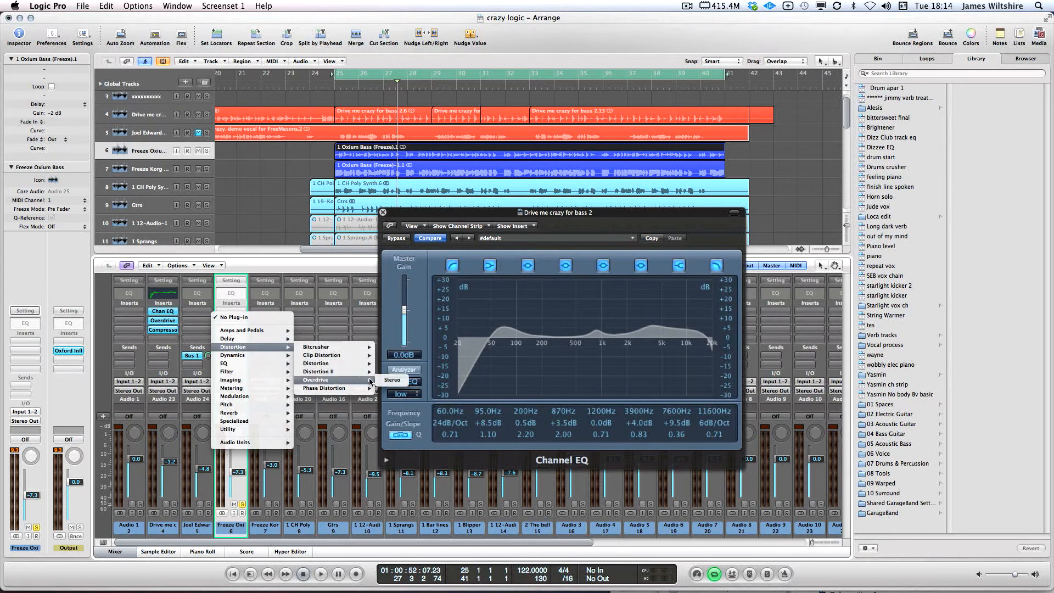
click(389, 380)
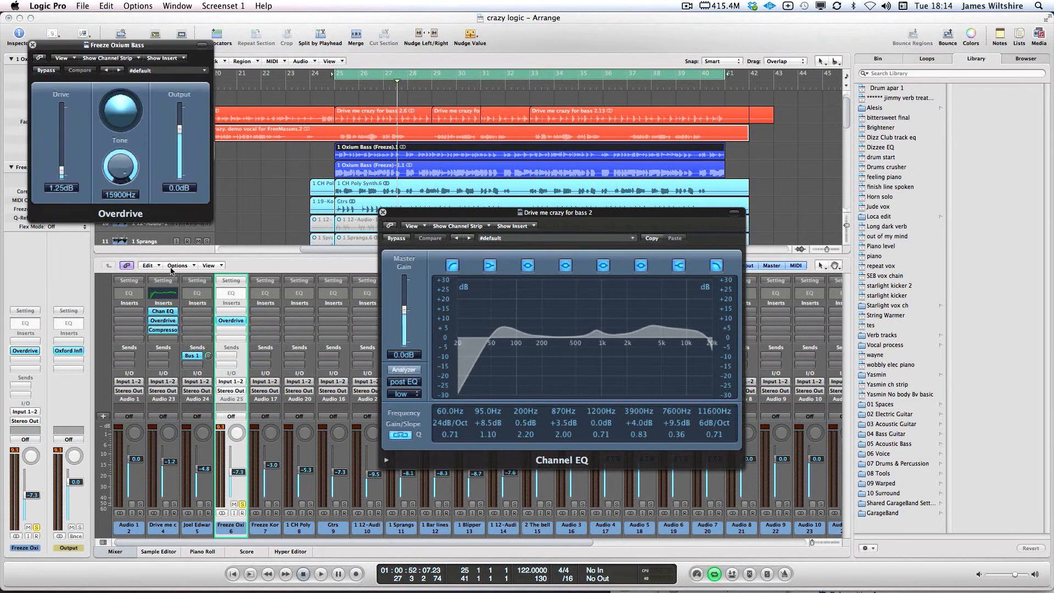
drag(138, 167, 180, 253)
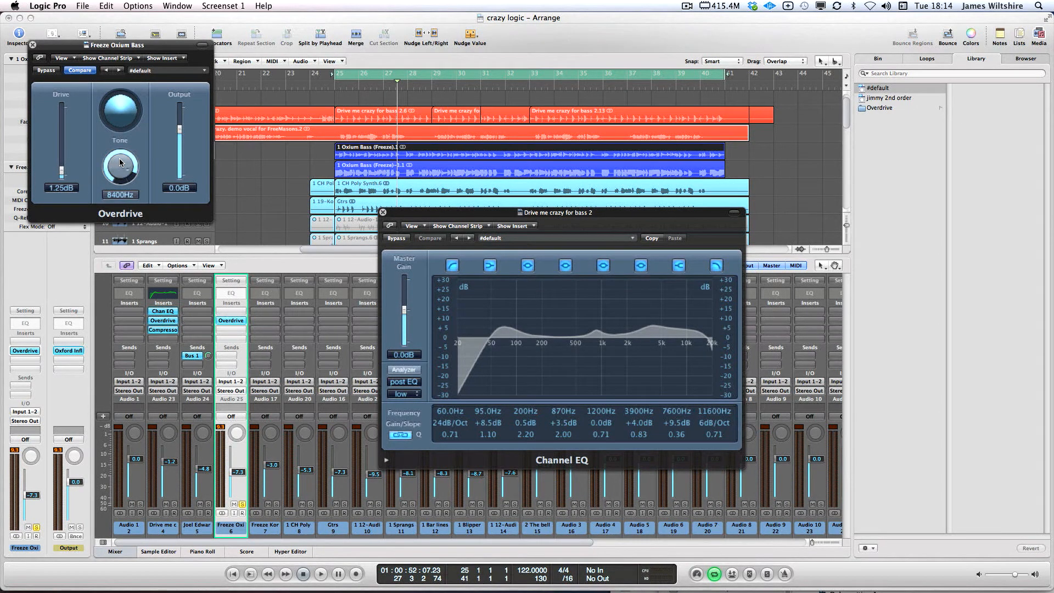
drag(120, 158, 126, 162)
key(space)
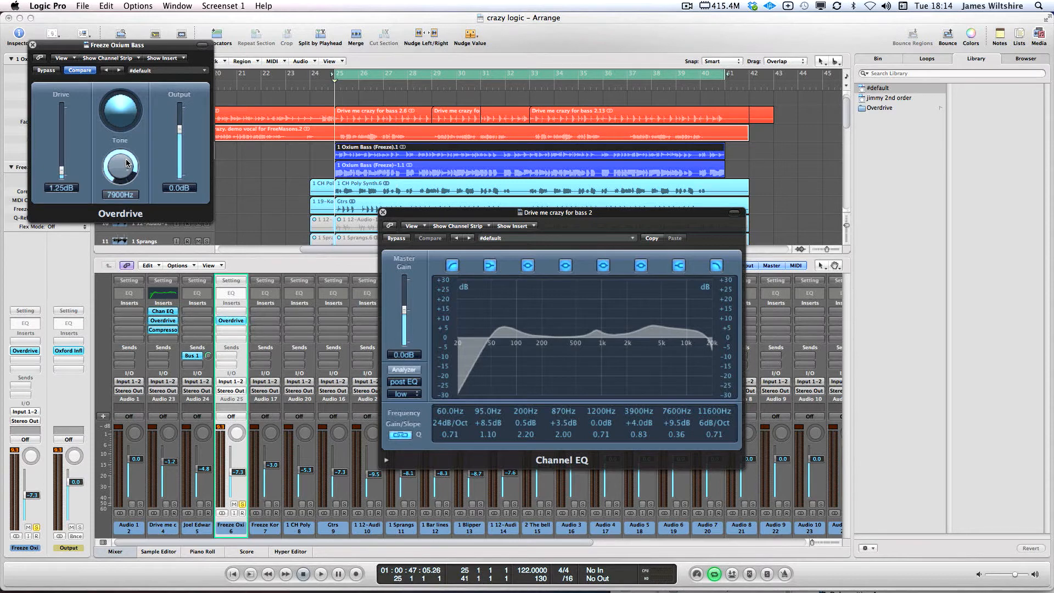
key(space)
Raise the Overdrive drive to 5.50 dB, compare bypassed, and reduce output to -5.0 dB
mouse_move(62, 171)
mouse_down()
mouse_move(64, 157)
mouse_move(123, 165)
mouse_move(129, 101)
mouse_move(61, 159)
mouse_up()
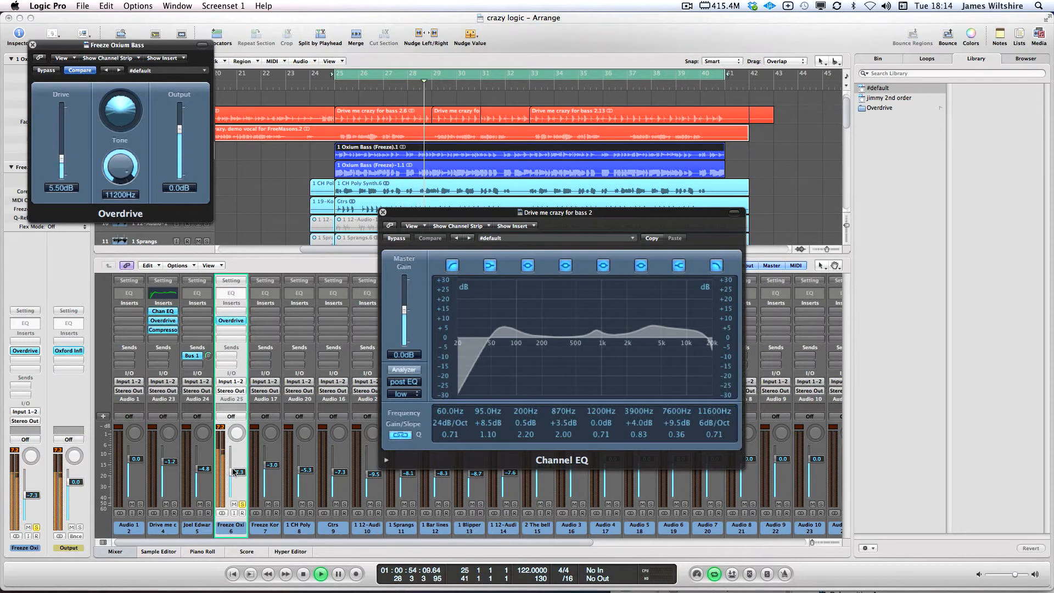
drag(240, 487, 240, 490)
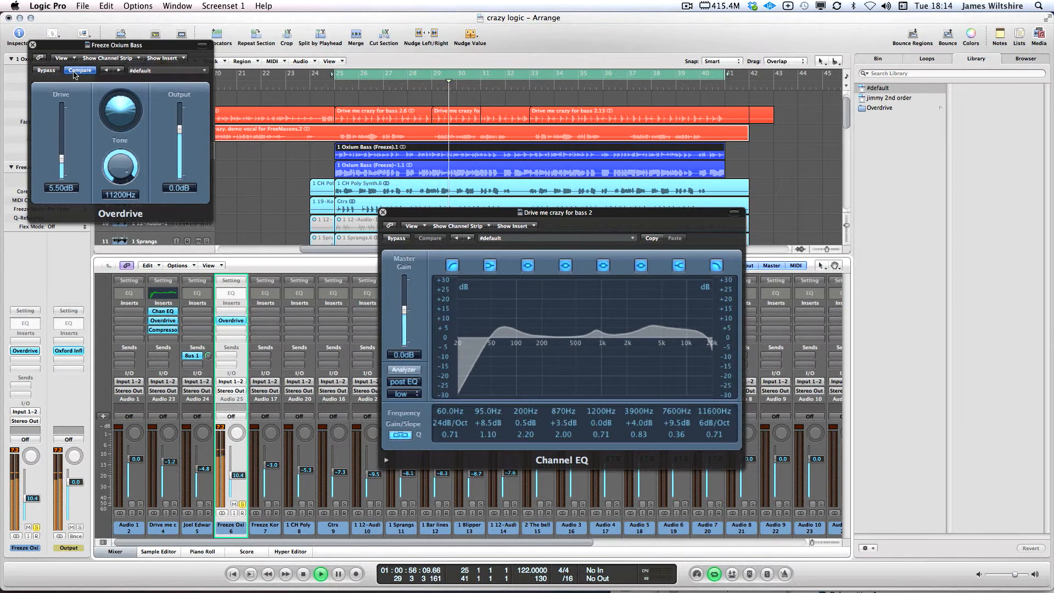
click(46, 71)
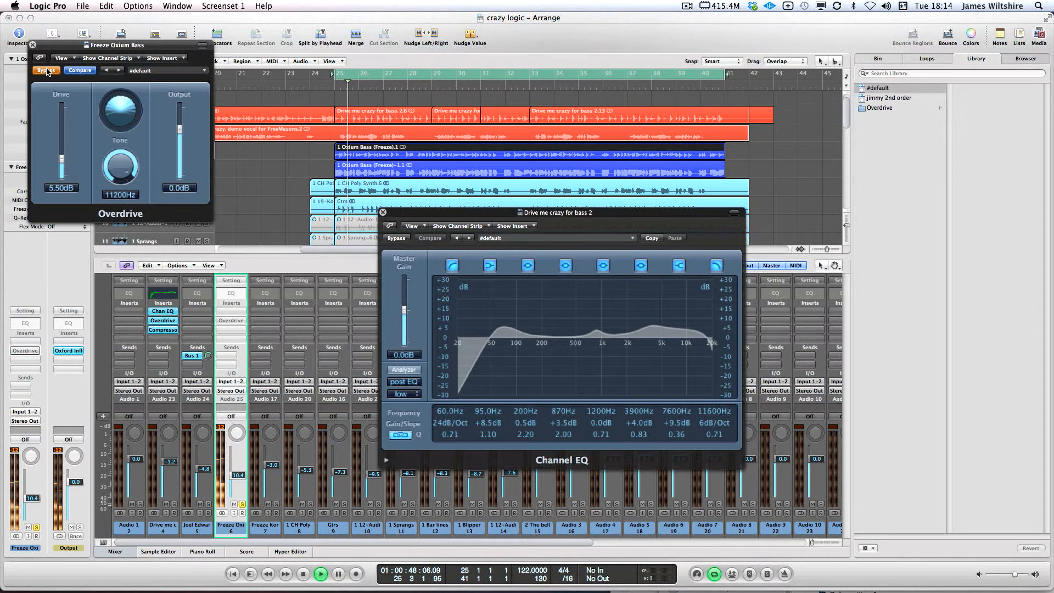
click(47, 71)
drag(179, 129, 180, 137)
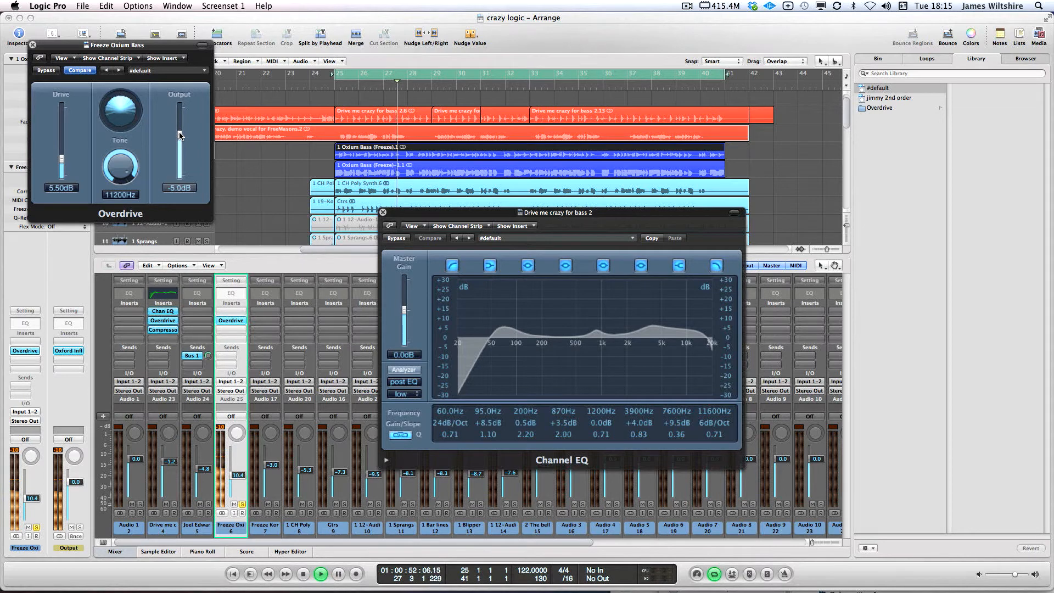
key(space)
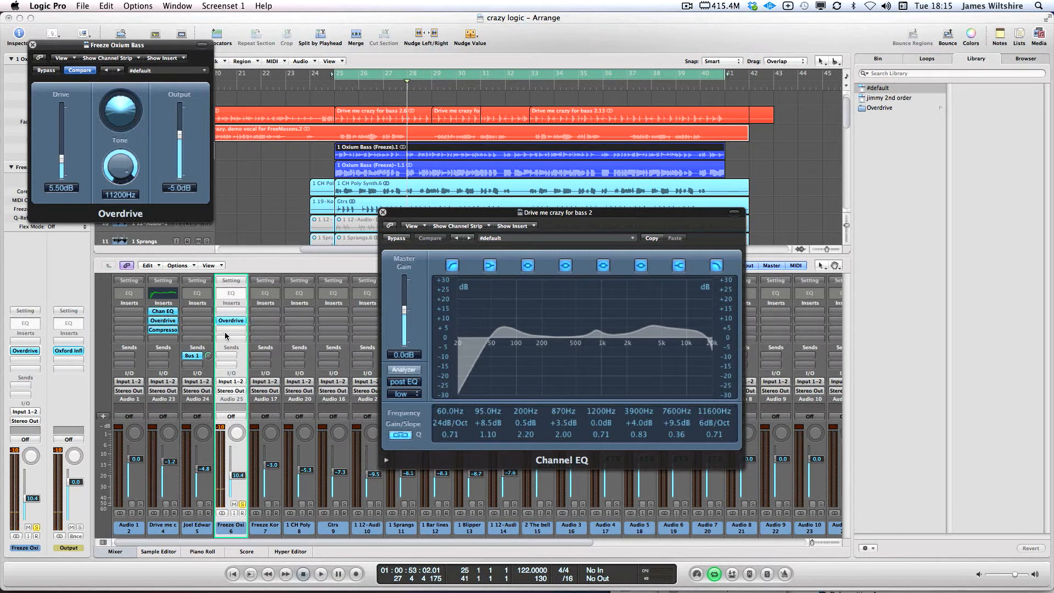
Raise the bass fader to -5.6, solo the channel, and trim Overdrive output to -5.5 dB
drag(237, 478, 237, 473)
click(242, 504)
drag(180, 134, 180, 137)
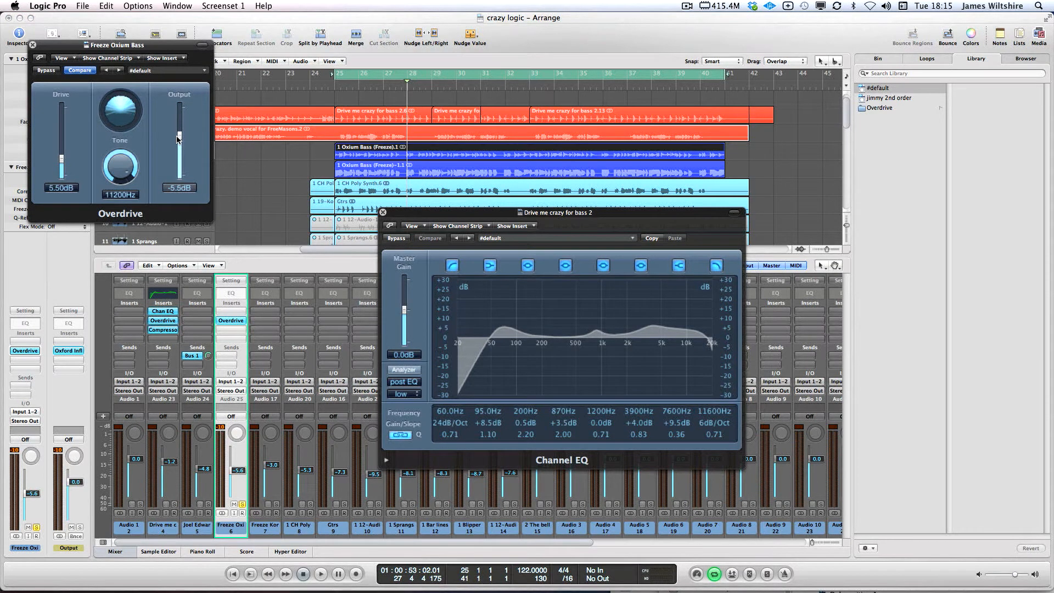
key(space)
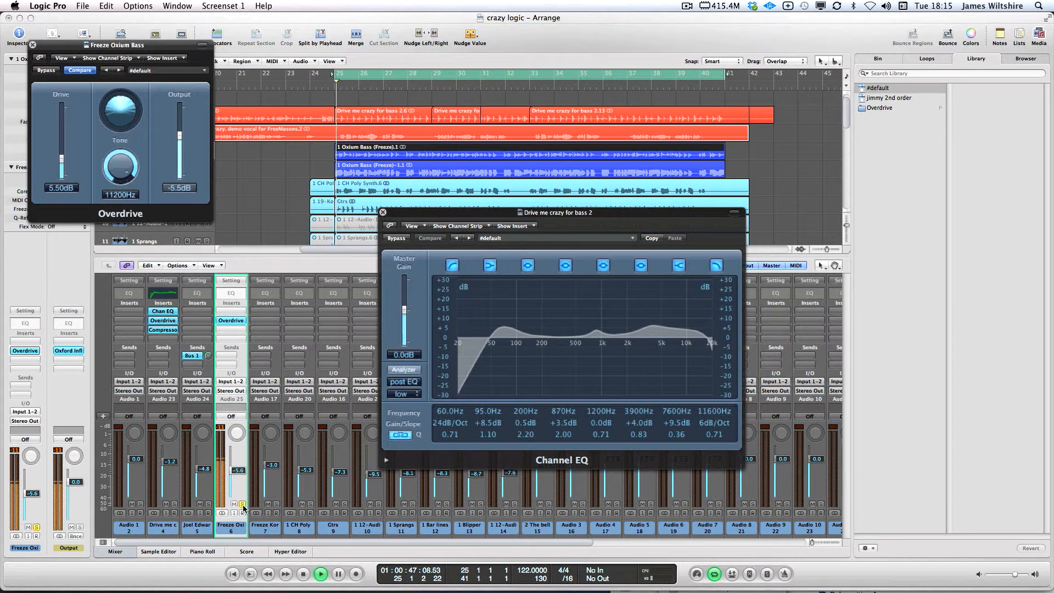
key(space)
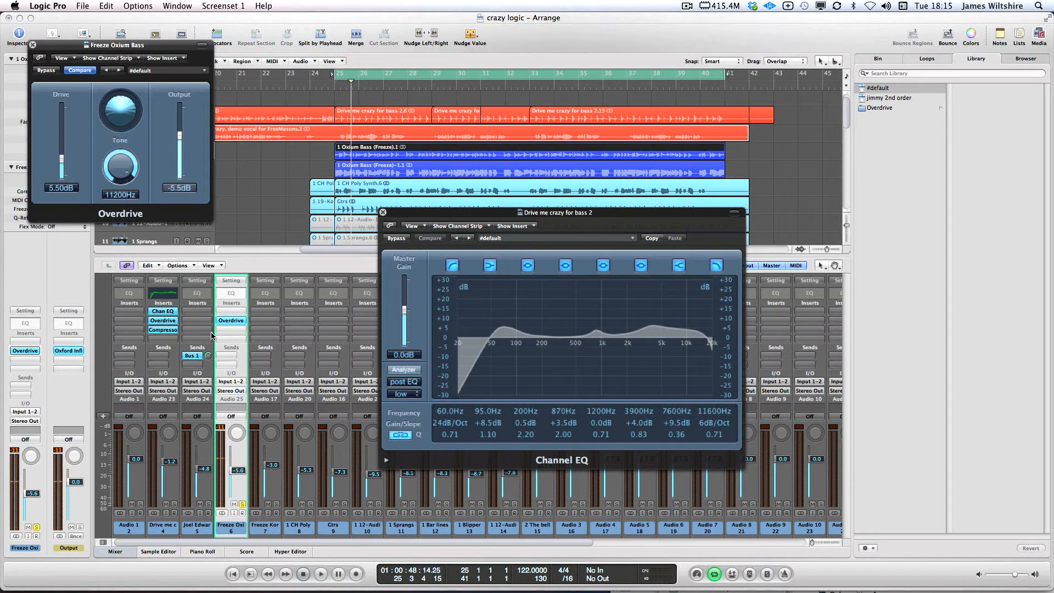
alt+click(162, 333)
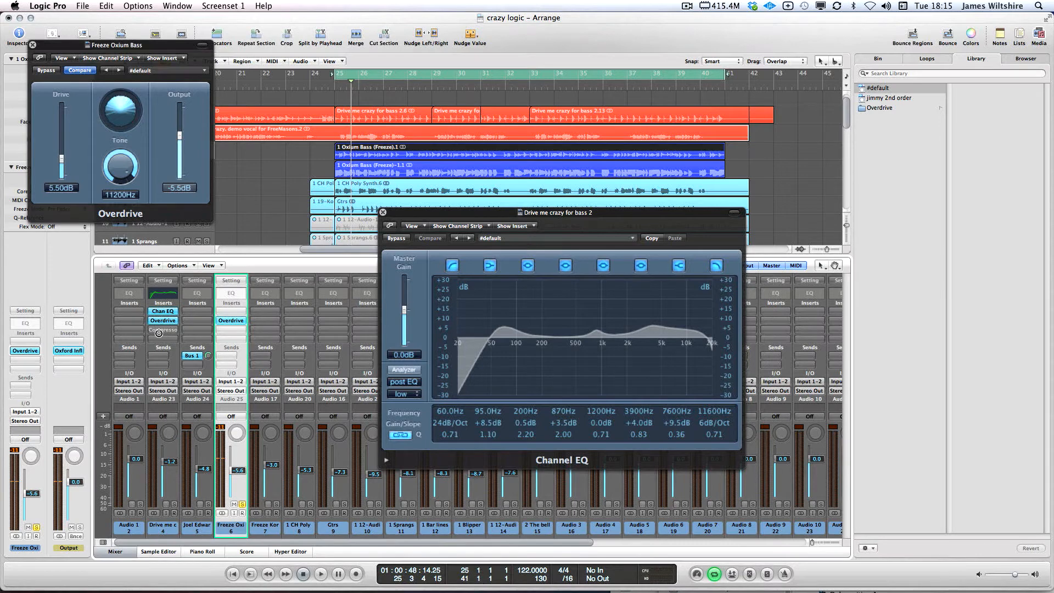
Copy the Compressor from Audio 23 into the slot below Overdrive on Freeze Oxium Bass
drag(162, 332, 230, 332)
mouse_move(230, 333)
mouse_down()
mouse_move(215, 328)
mouse_move(226, 331)
mouse_up()
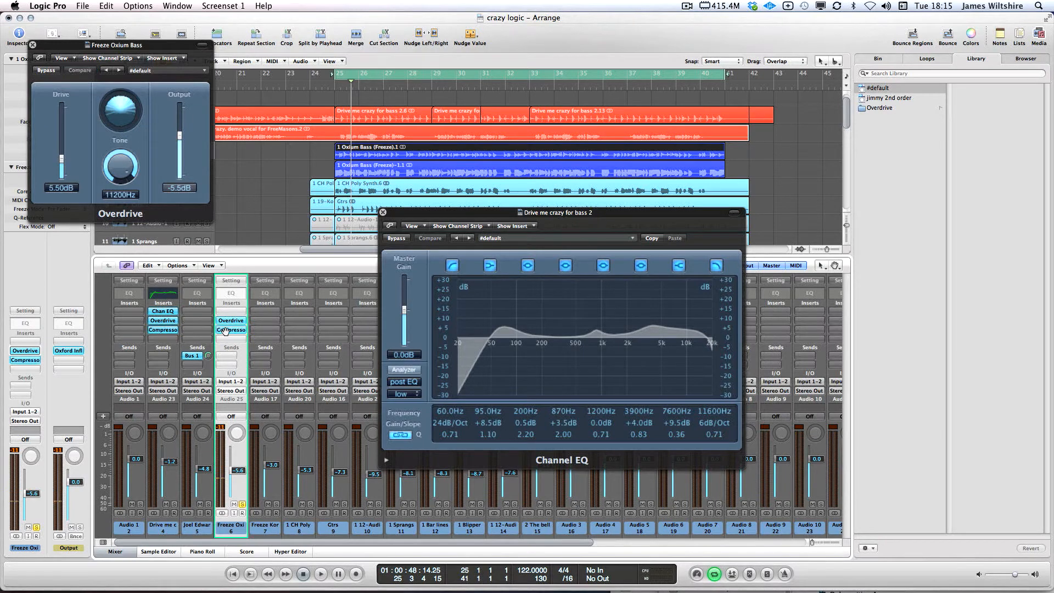
click(230, 330)
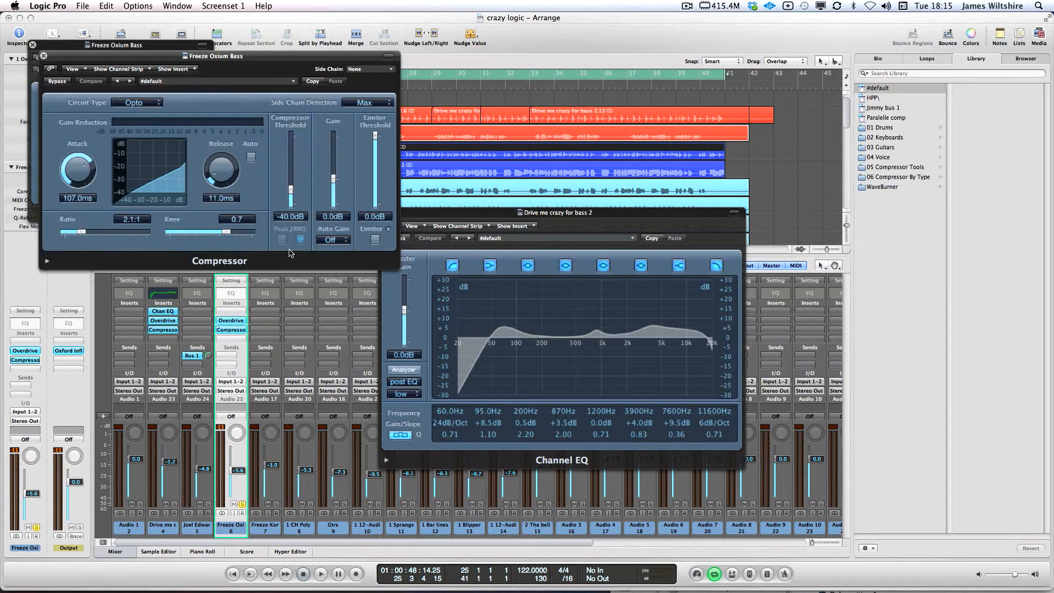
Tune the Opto Compressor to 3.6:1 ratio, 56 ms attack, 8.4 ms release and -34.5 dB threshold
key(space)
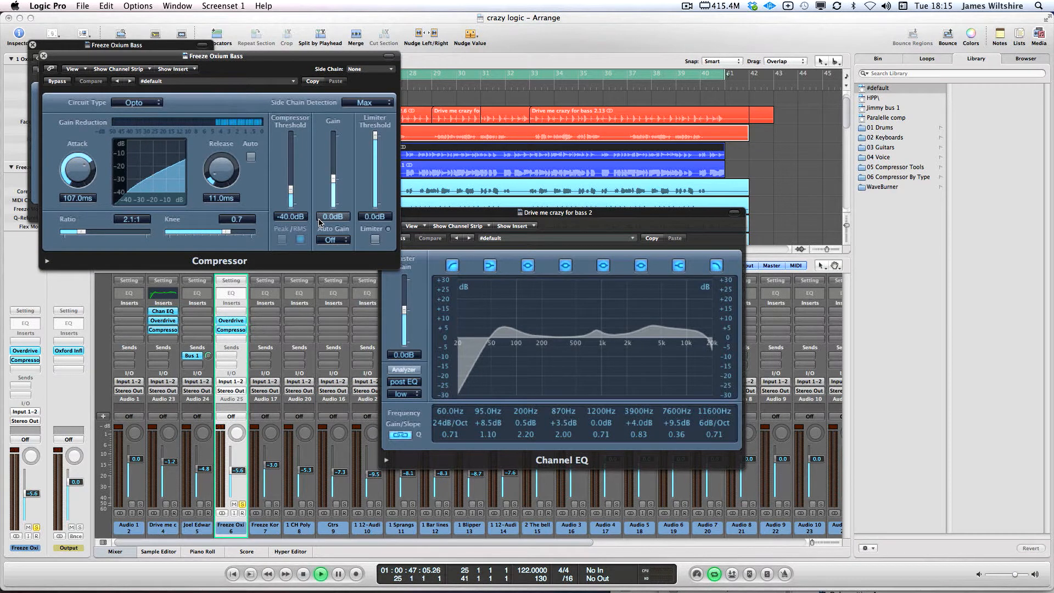
drag(291, 190, 293, 183)
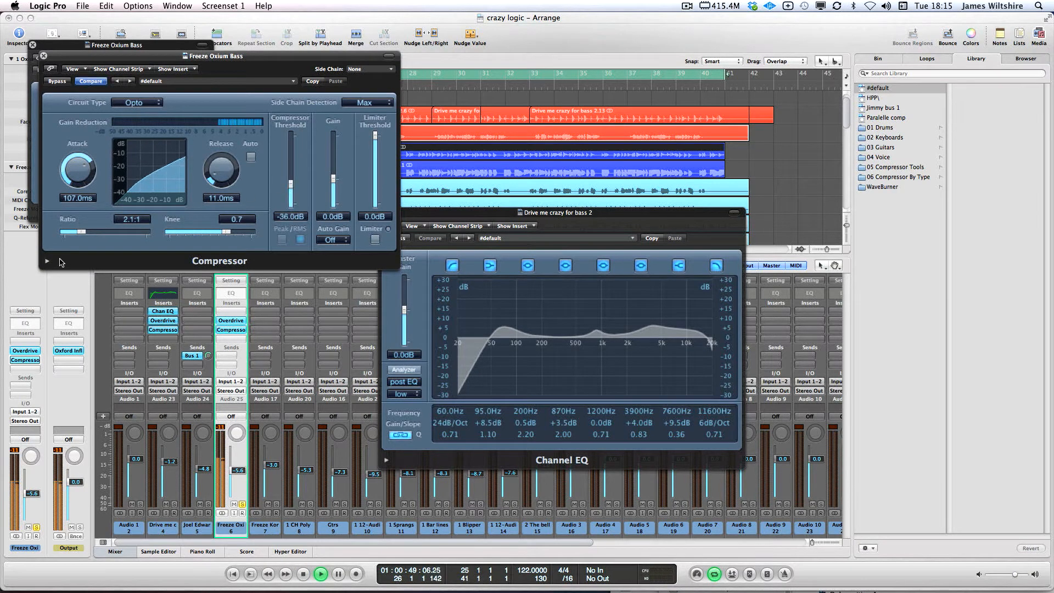
drag(221, 170, 222, 178)
drag(79, 170, 97, 232)
key(space)
key(space)
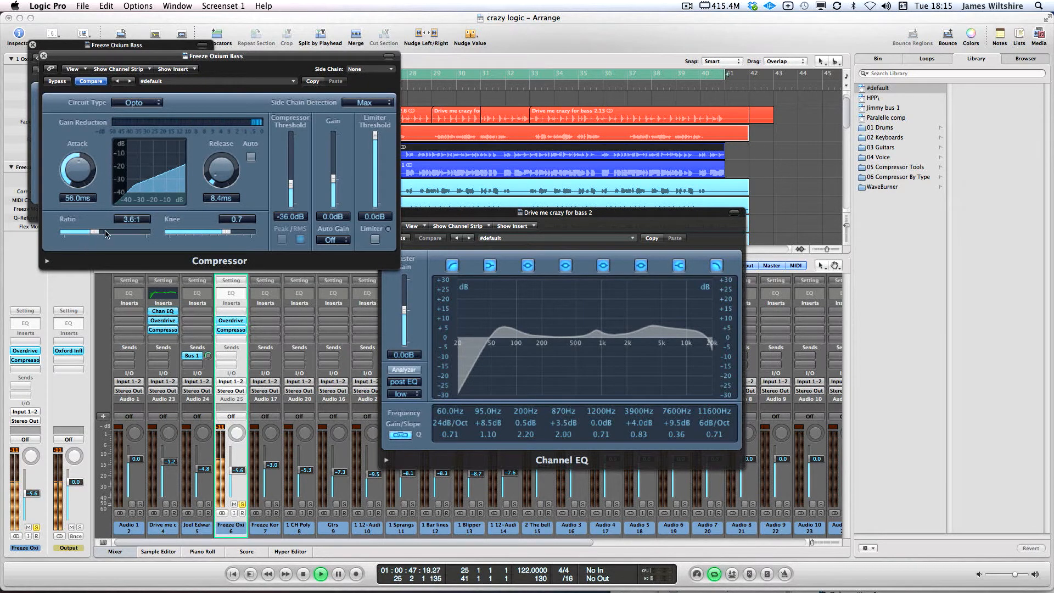
drag(291, 188, 291, 184)
key(space)
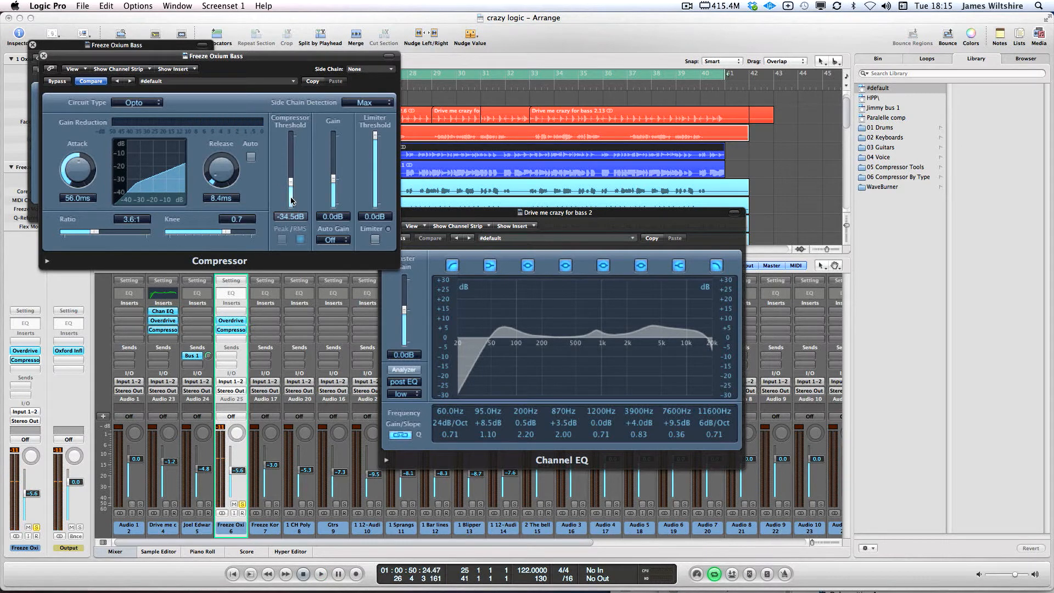
click(48, 262)
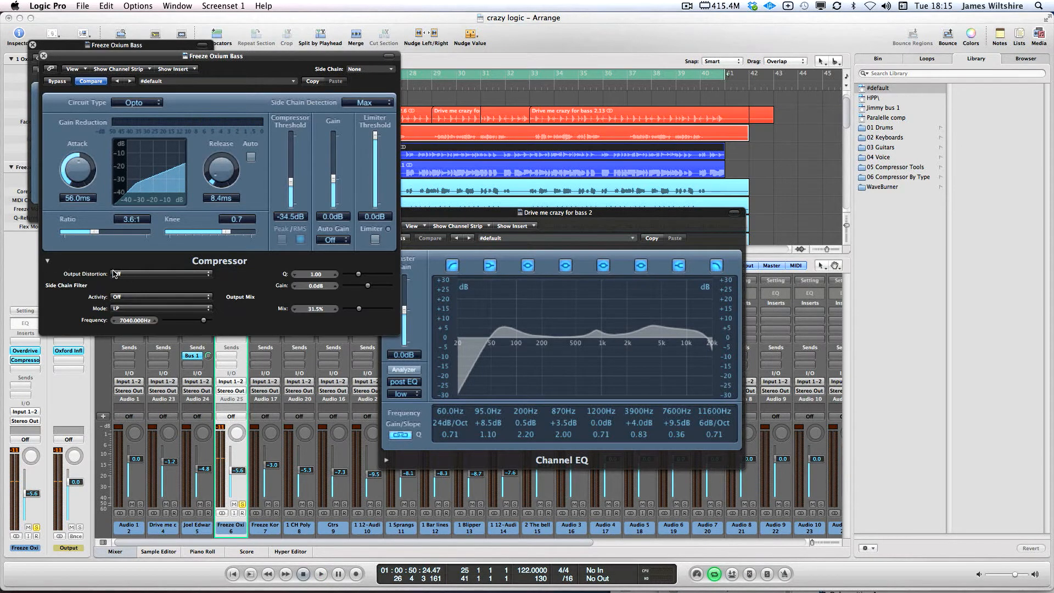
Set the compressor's Output Distortion to Soft and its gain to 5 dB while auditioning
click(114, 274)
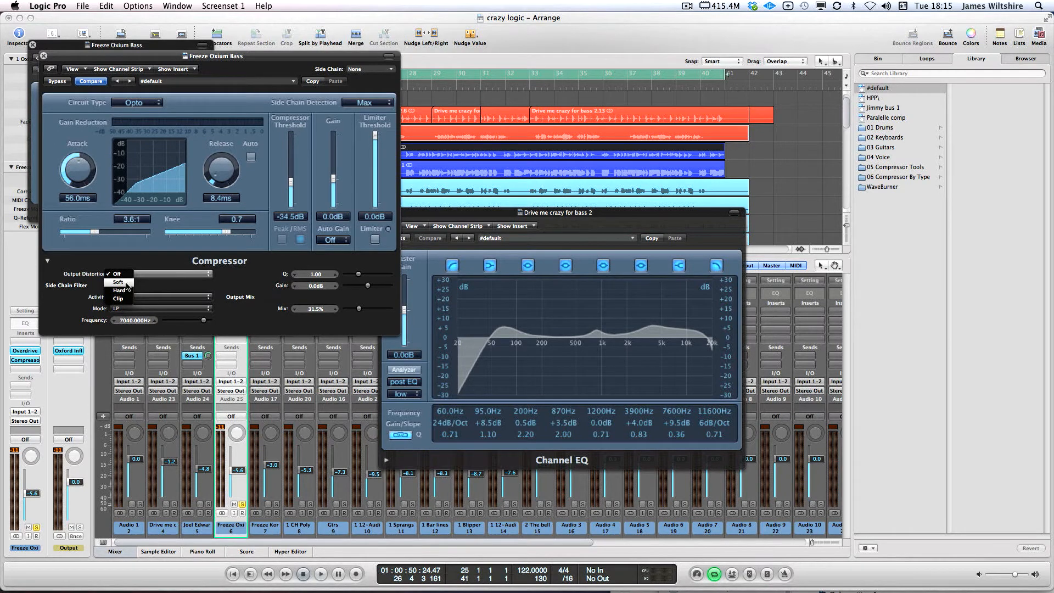
click(119, 282)
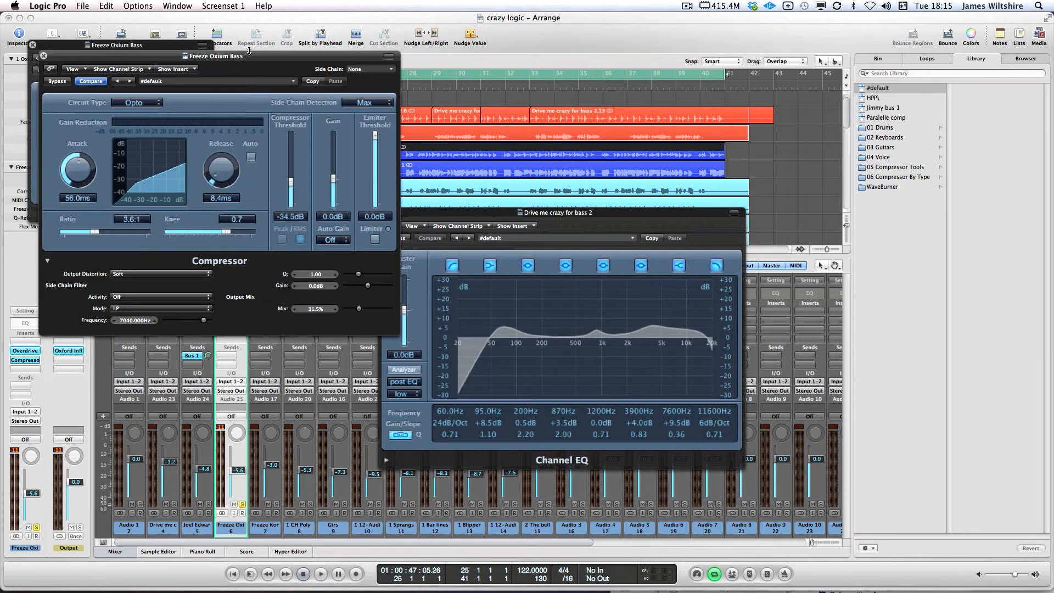
drag(250, 56, 277, 199)
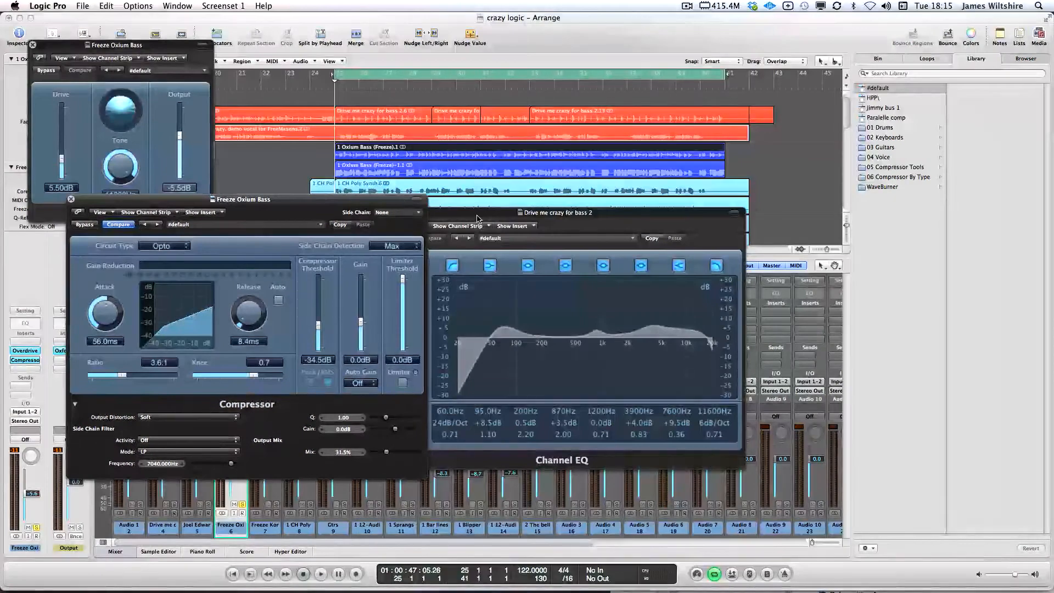
drag(477, 218, 613, 215)
drag(349, 199, 350, 200)
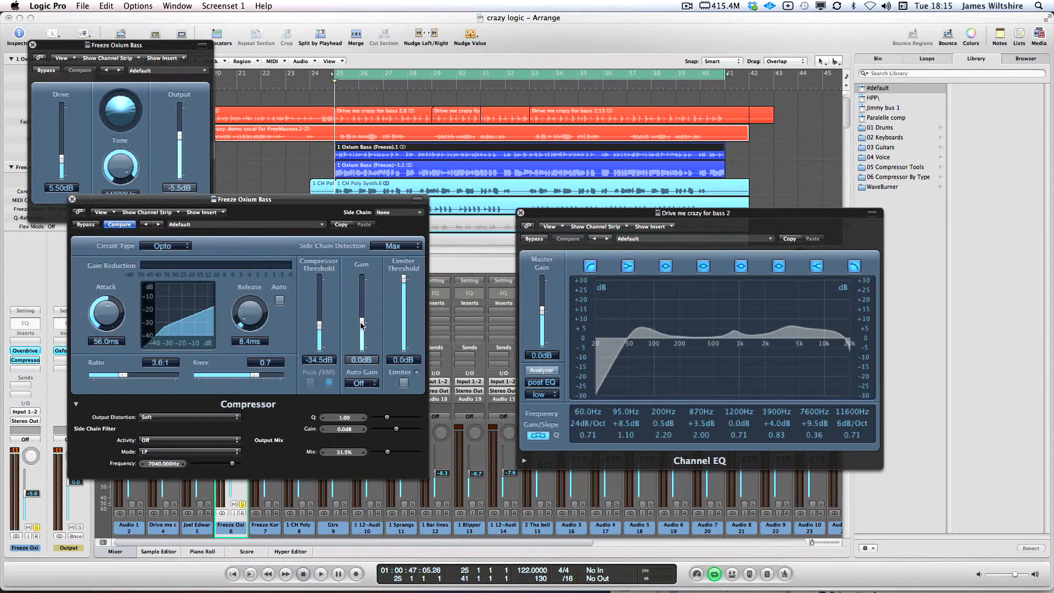
drag(363, 325, 363, 334)
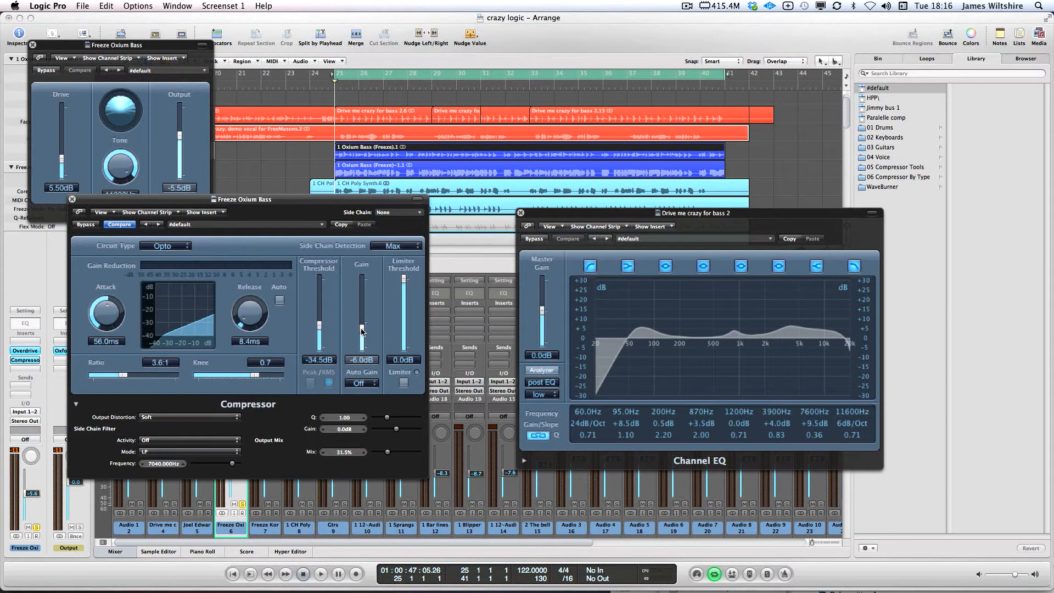
key(space)
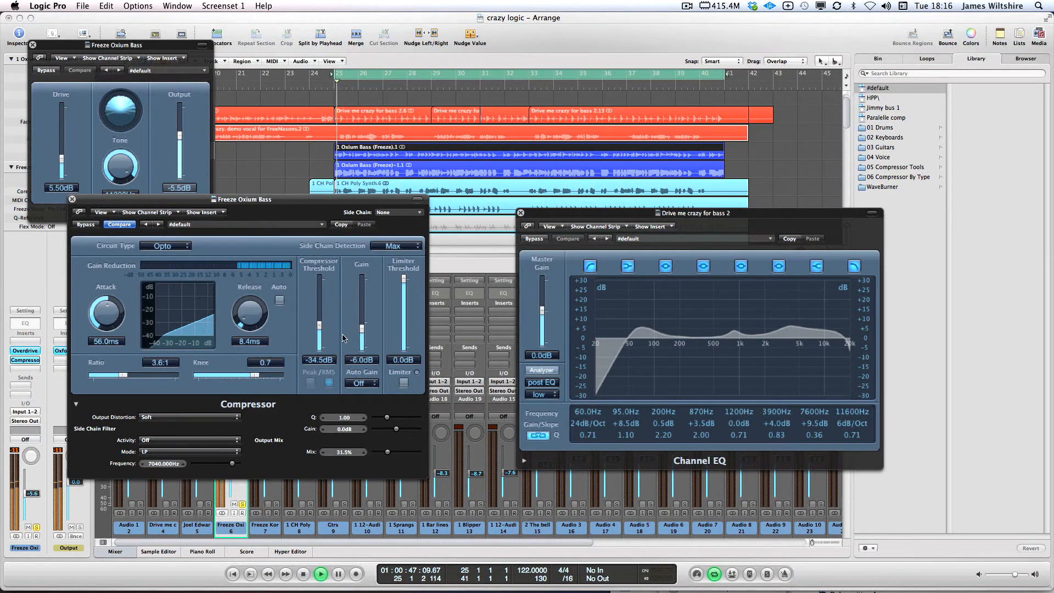
drag(361, 328, 361, 317)
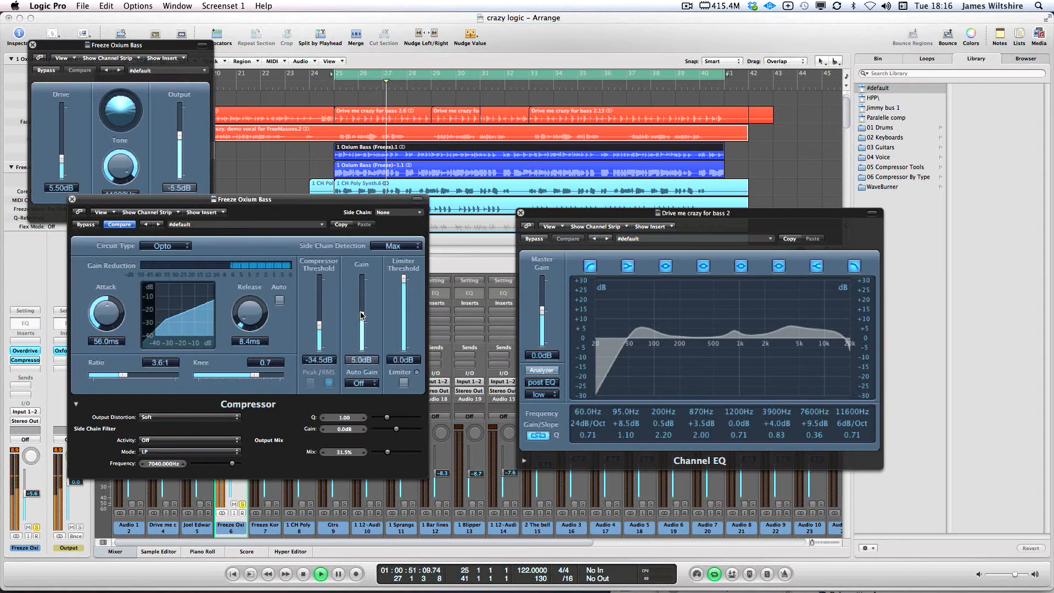
key(space)
Mute channels 7–9, lower the Freeze Kor and Oxium Bass faders, and insert a Channel EQ on Oxium Bass
drag(125, 204, 500, 230)
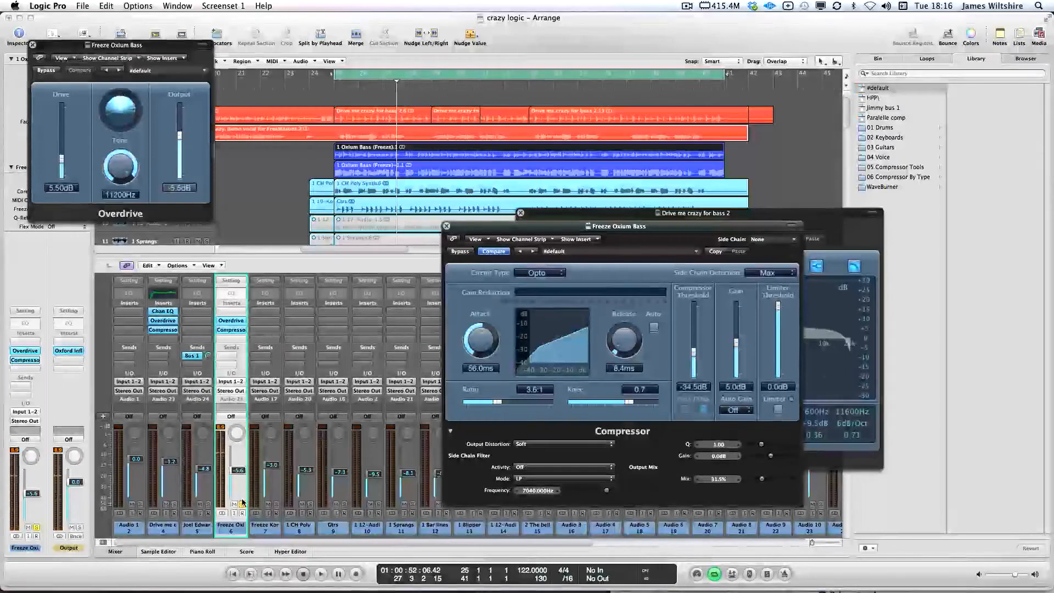
key(space)
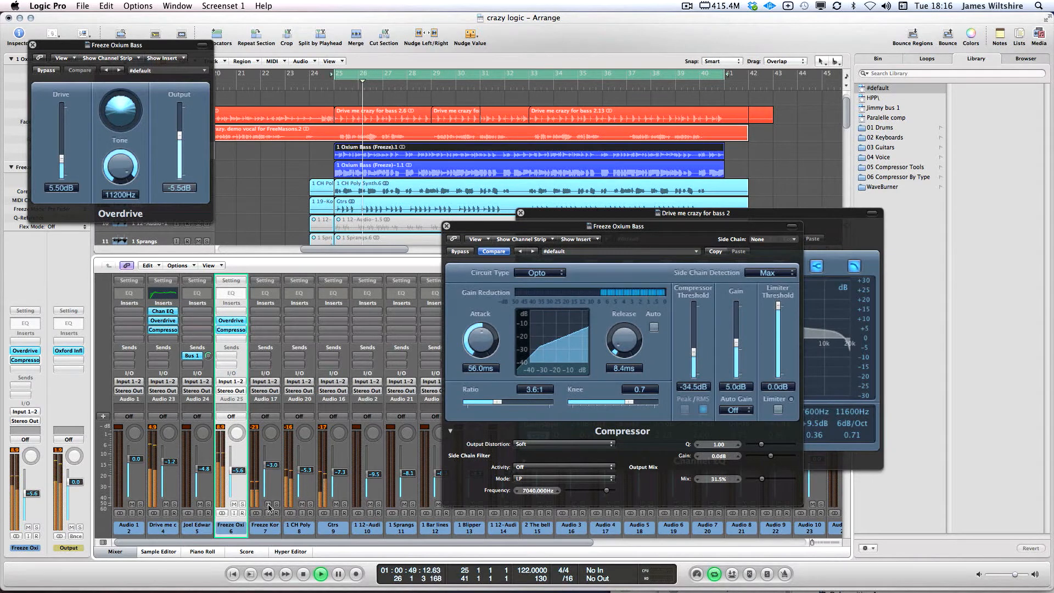
drag(268, 504, 336, 504)
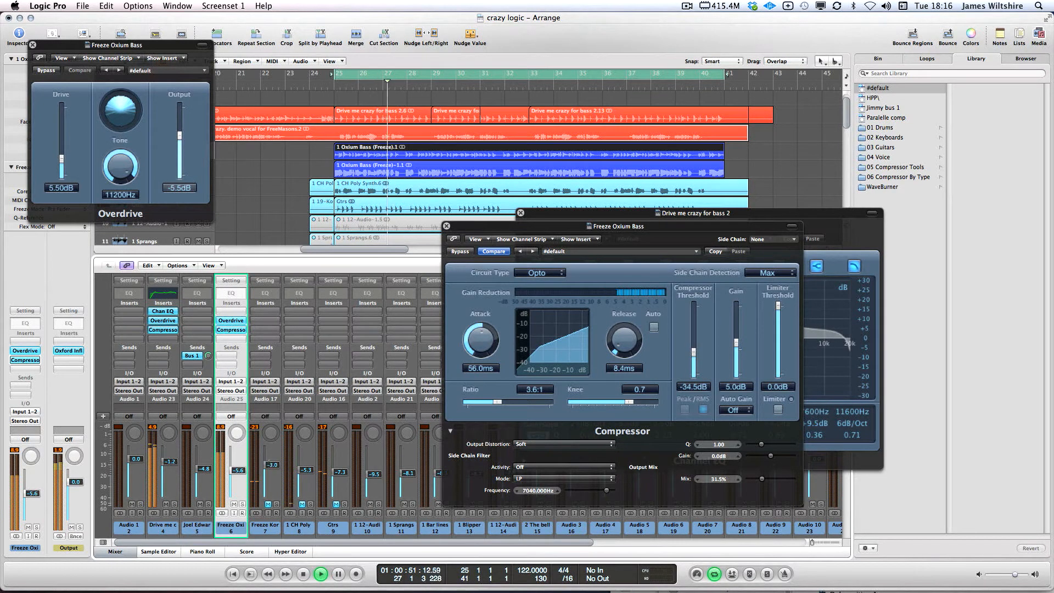
drag(269, 465, 302, 489)
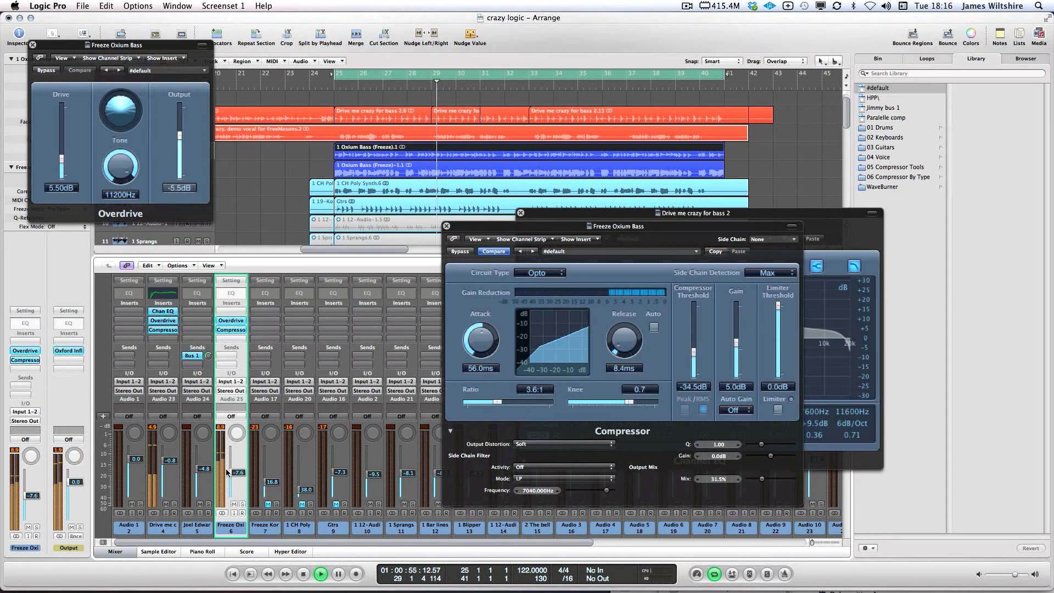
drag(236, 471, 238, 474)
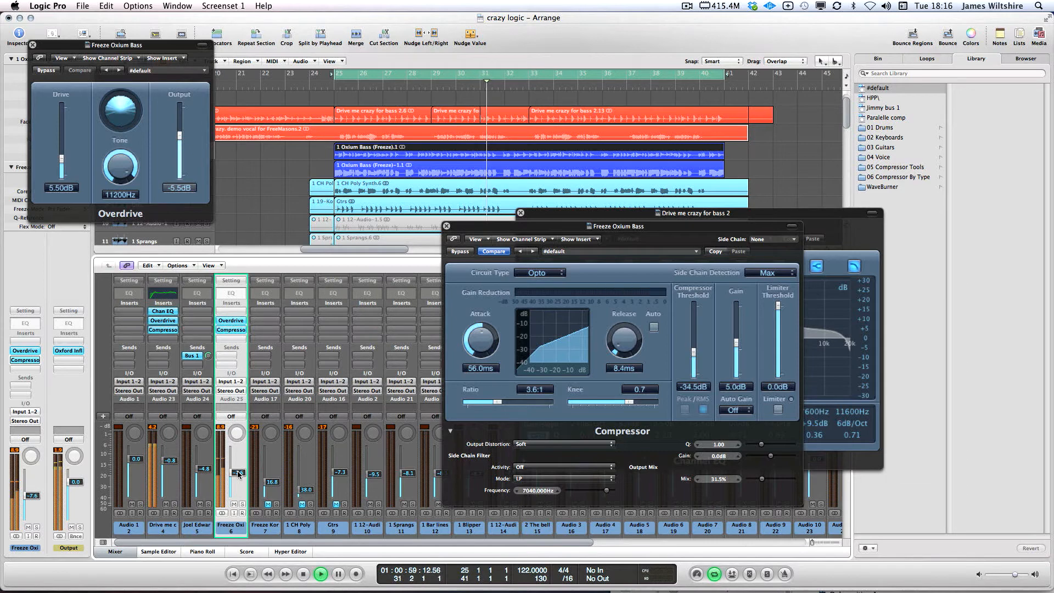
key(space)
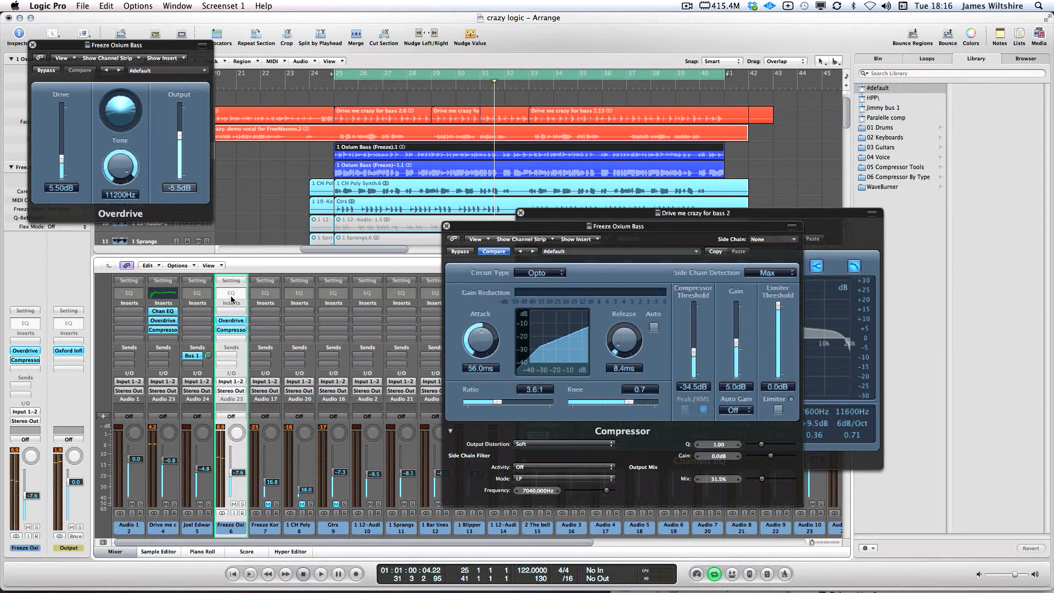
double_click(232, 295)
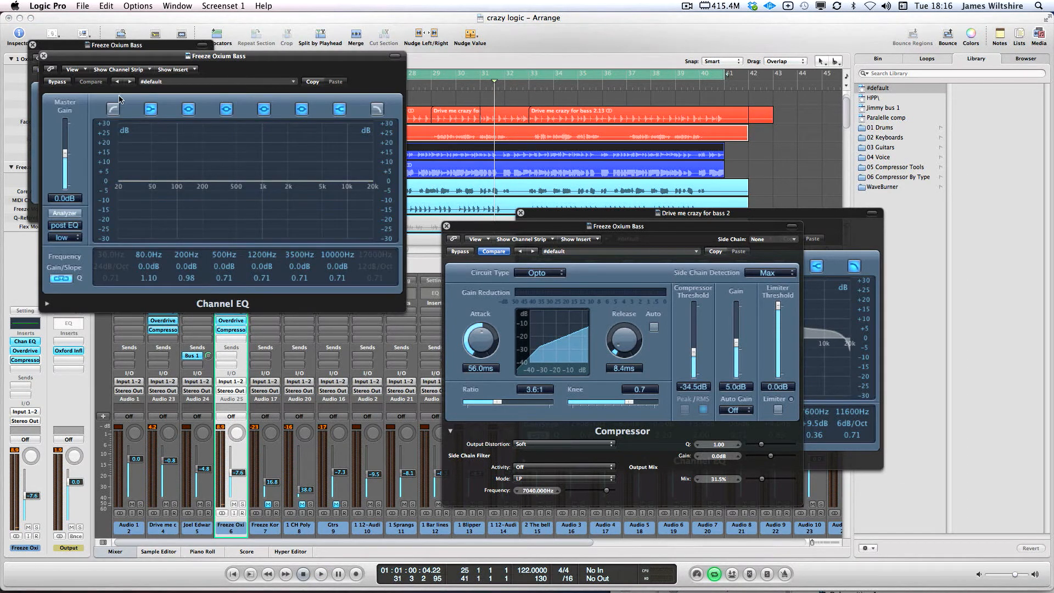
Enable the Channel EQ low cut at 35.5 Hz with a 24 dB/Oct slope
click(112, 109)
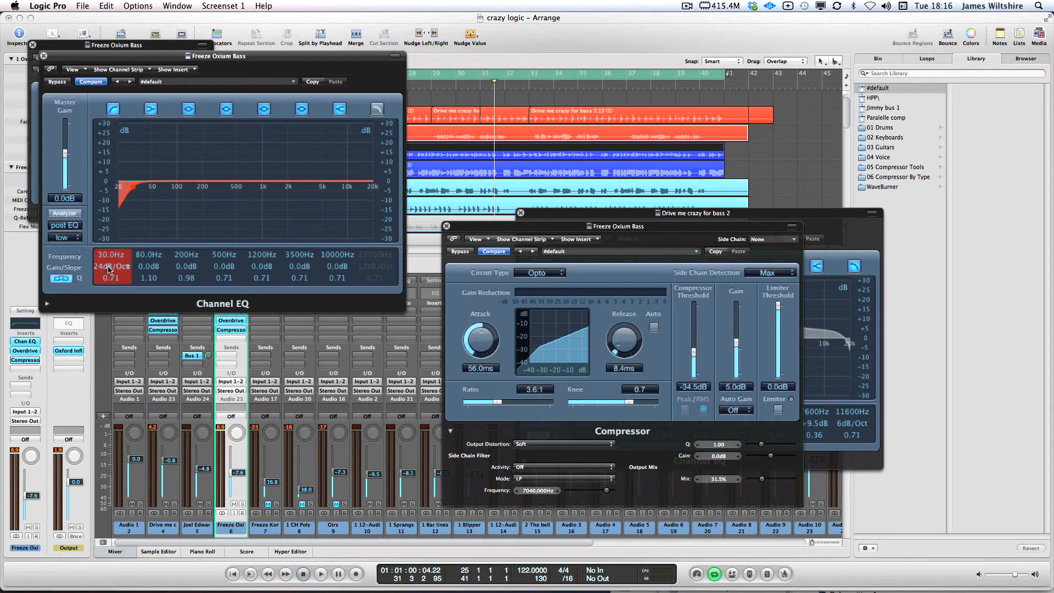
drag(106, 267, 100, 266)
key(space)
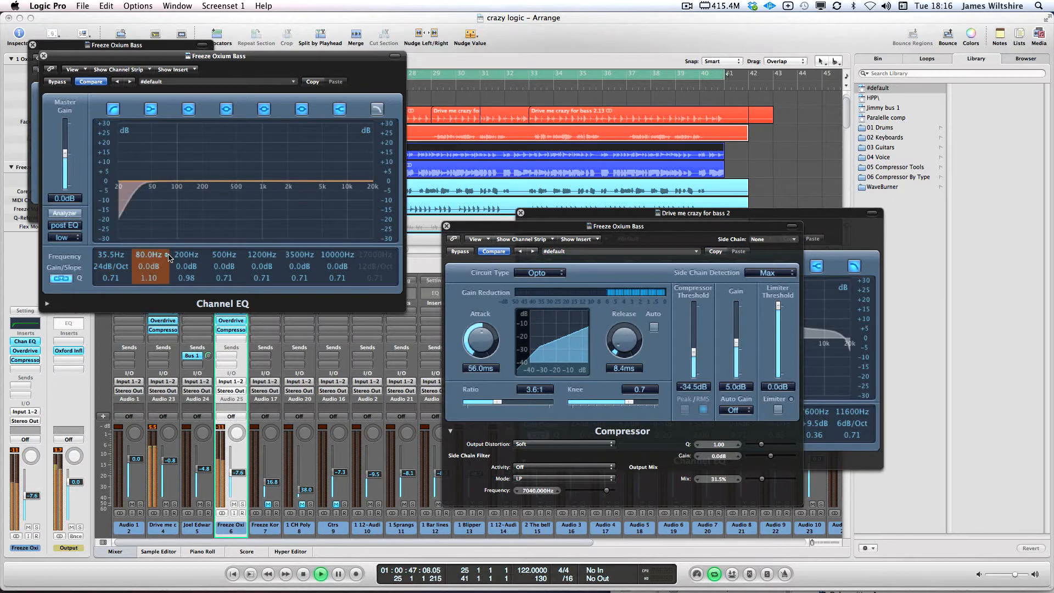
key(space)
Turn on the EQ's high cut and close the Compressor and other Channel EQ windows
click(377, 109)
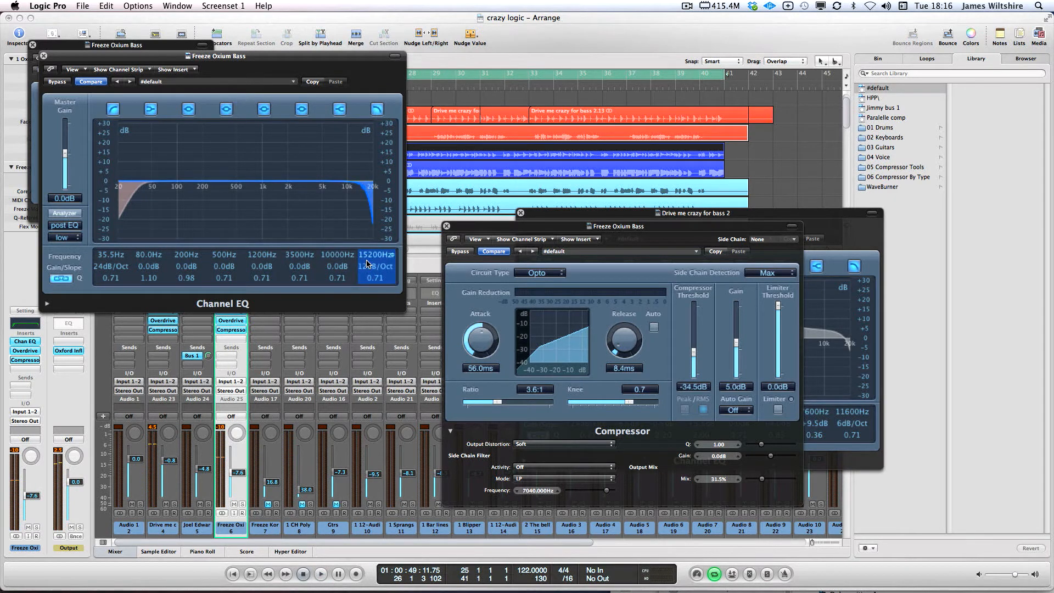
drag(242, 56, 615, 296)
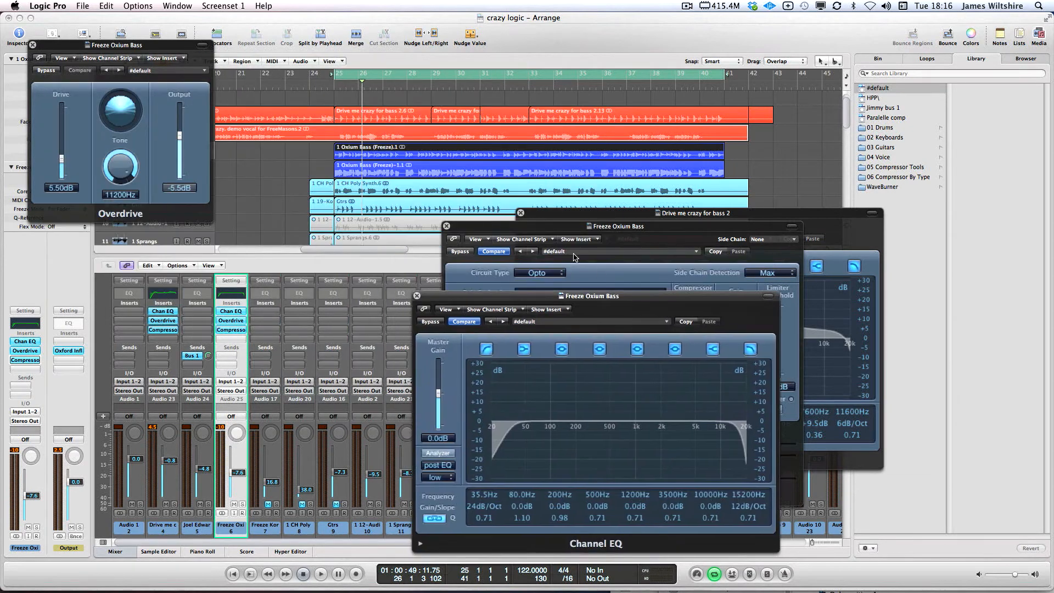
click(446, 226)
click(521, 213)
click(369, 155)
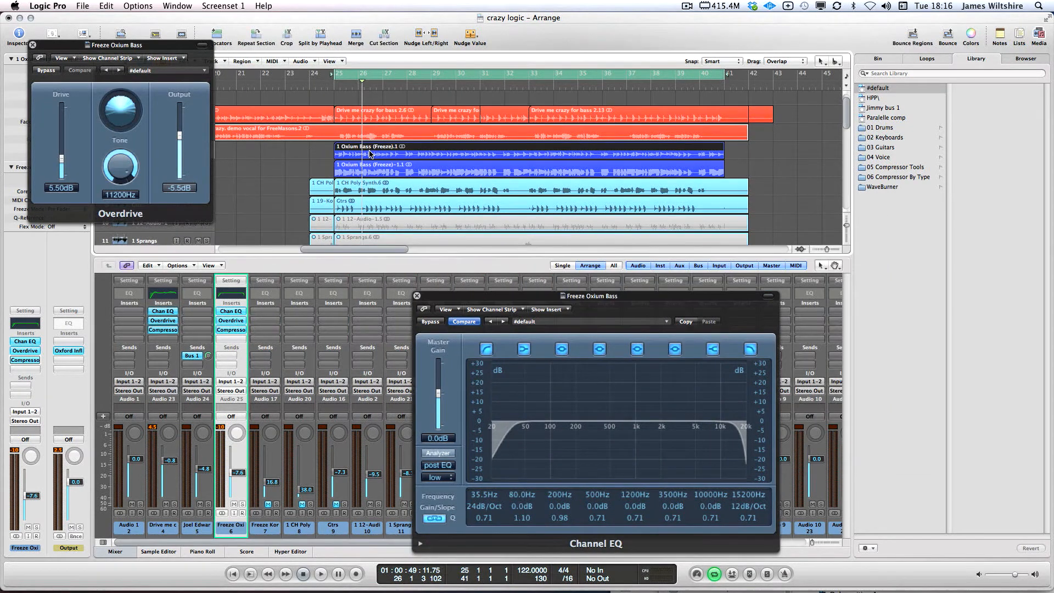
Sweep the high cut down to 7100 Hz at 12 dB/Oct while listening
drag(743, 495, 716, 541)
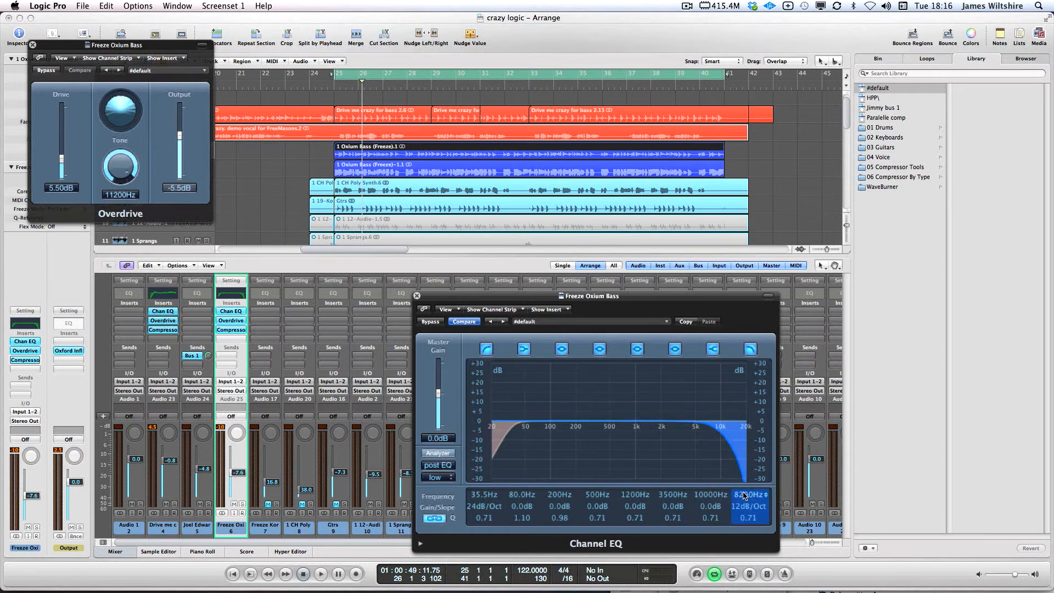
mouse_move(744, 496)
mouse_down()
mouse_move(735, 471)
mouse_move(745, 496)
mouse_move(728, 547)
mouse_move(746, 493)
mouse_move(737, 547)
mouse_move(732, 536)
mouse_move(726, 543)
mouse_move(738, 499)
mouse_up()
key(space)
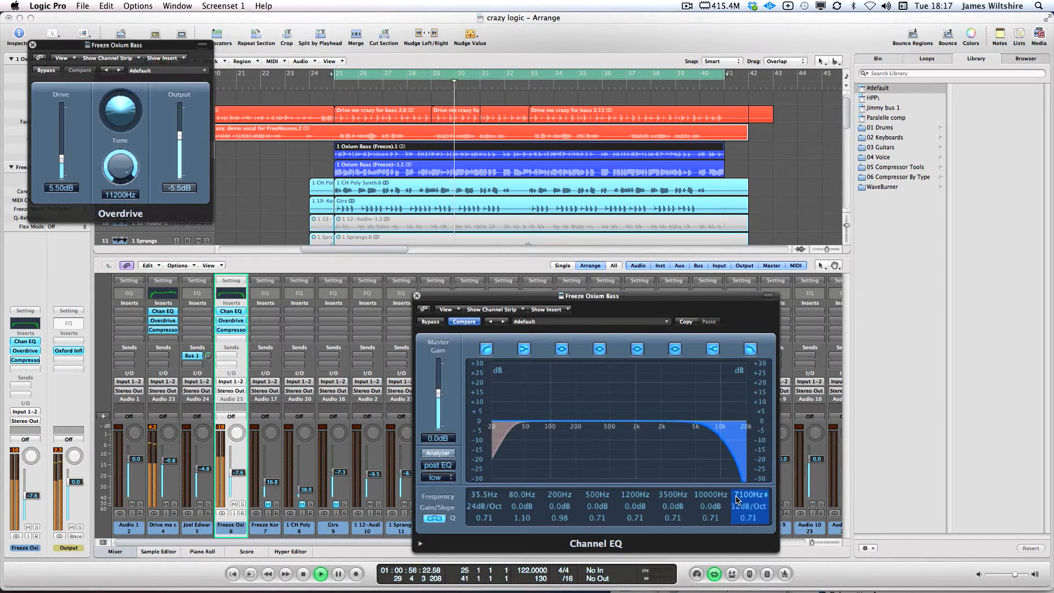
key(space)
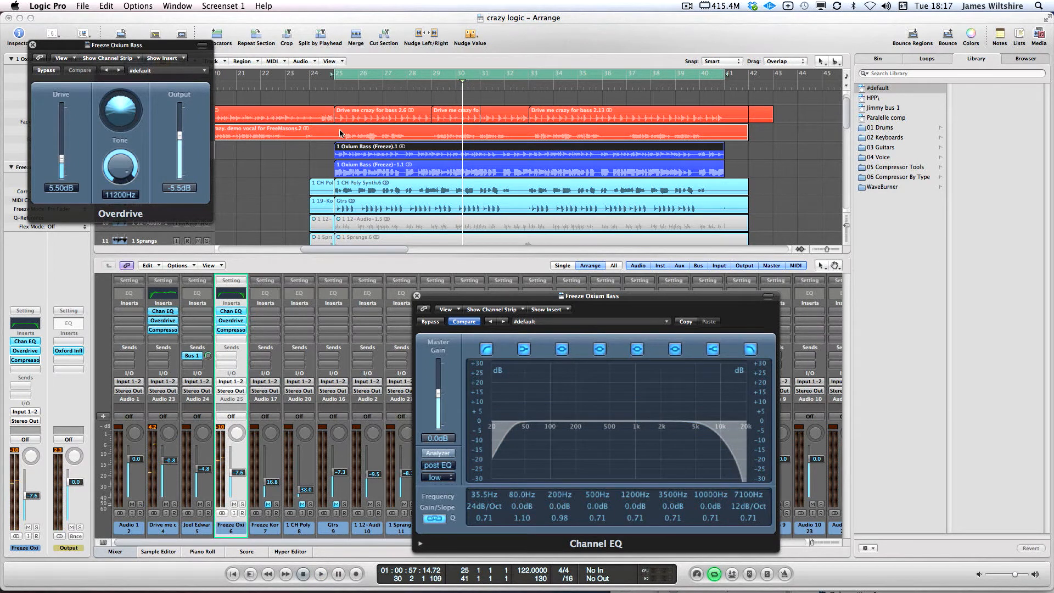
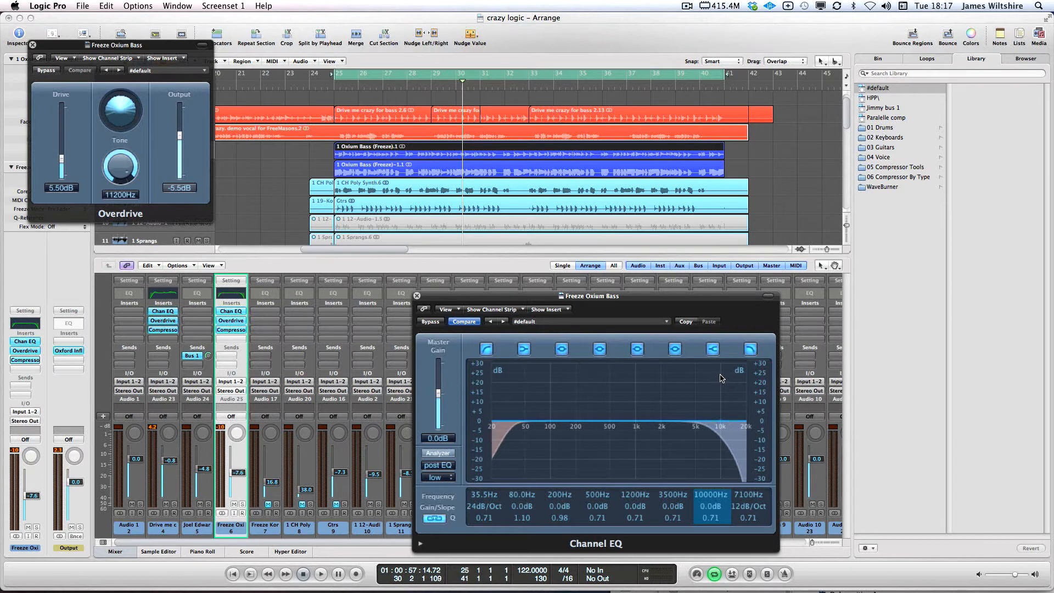
Set the cycle range to bars 24–41
drag(308, 73, 716, 81)
click(337, 75)
drag(335, 76, 724, 83)
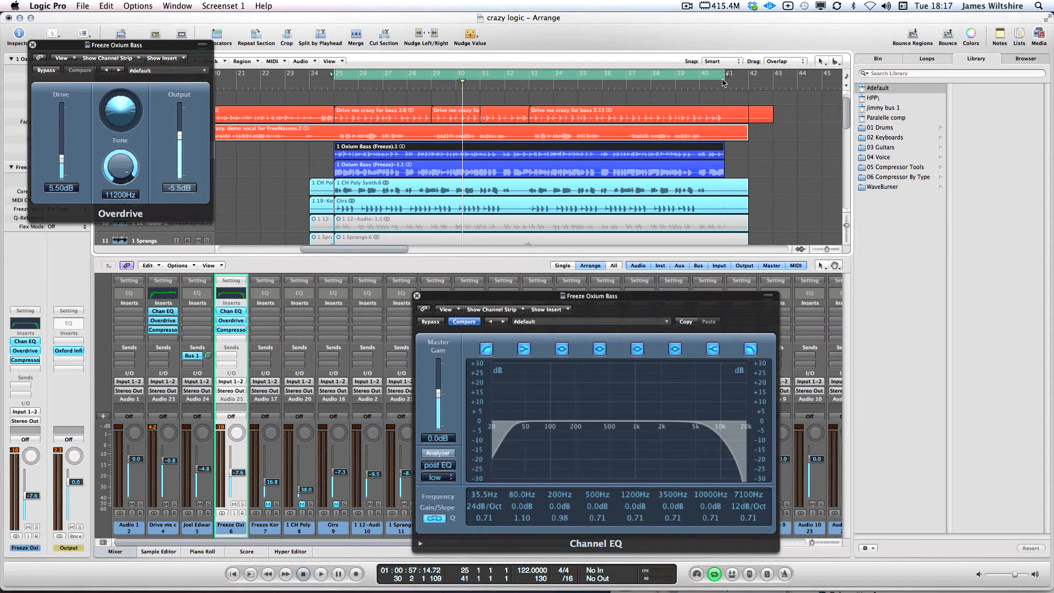
click(315, 87)
drag(311, 76, 722, 80)
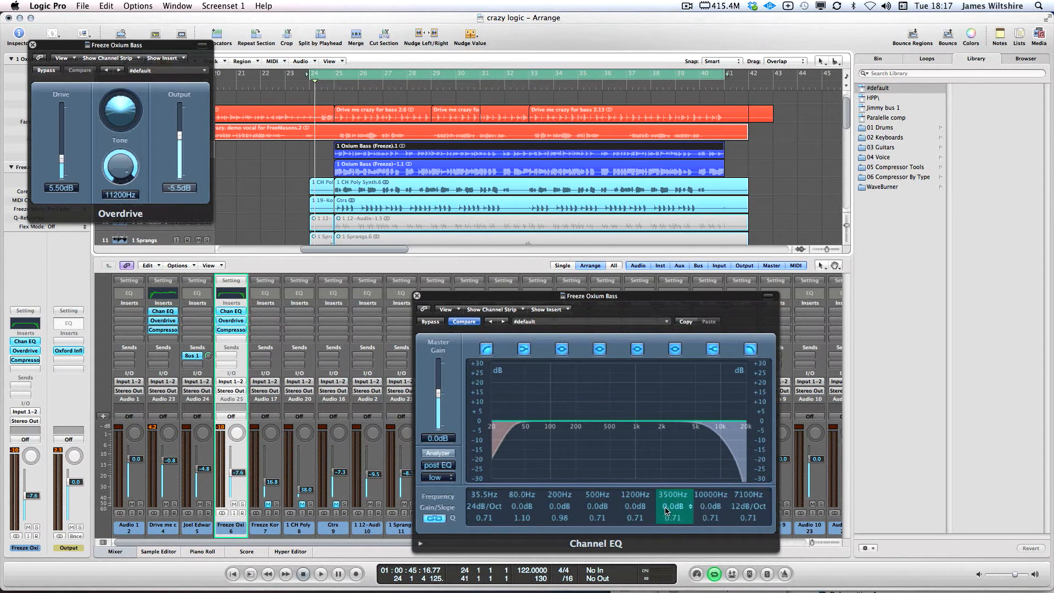
scroll(712, 510, up, 5)
scroll(712, 511, down, 9)
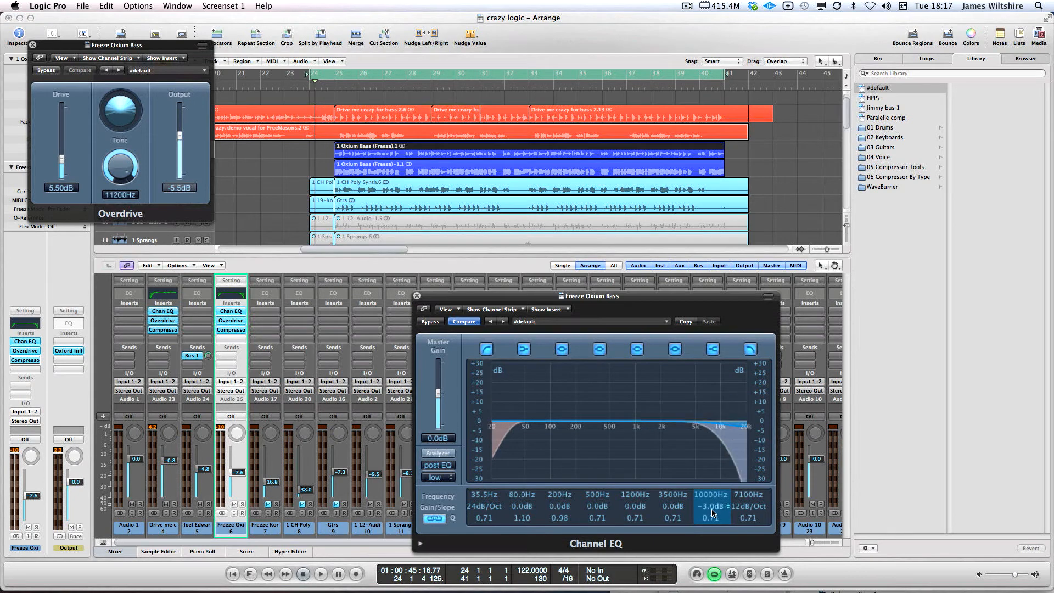
Boost the 4450 Hz band by 10 dB with a wide Q of 0.40 while listening
key(space)
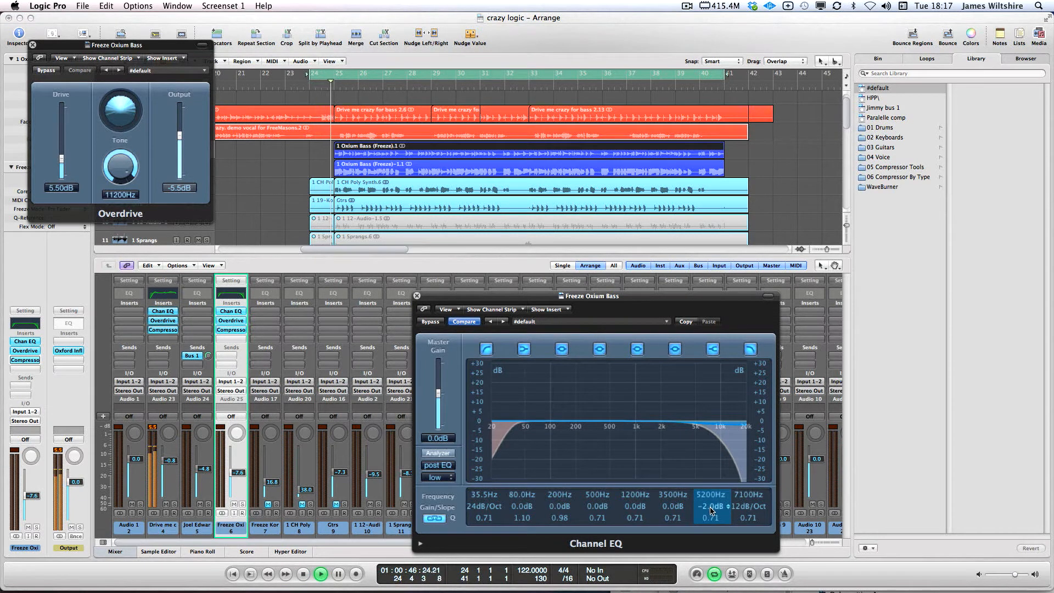
mouse_move(711, 508)
mouse_down()
mouse_move(711, 480)
mouse_move(717, 540)
mouse_move(707, 496)
mouse_move(707, 506)
mouse_up()
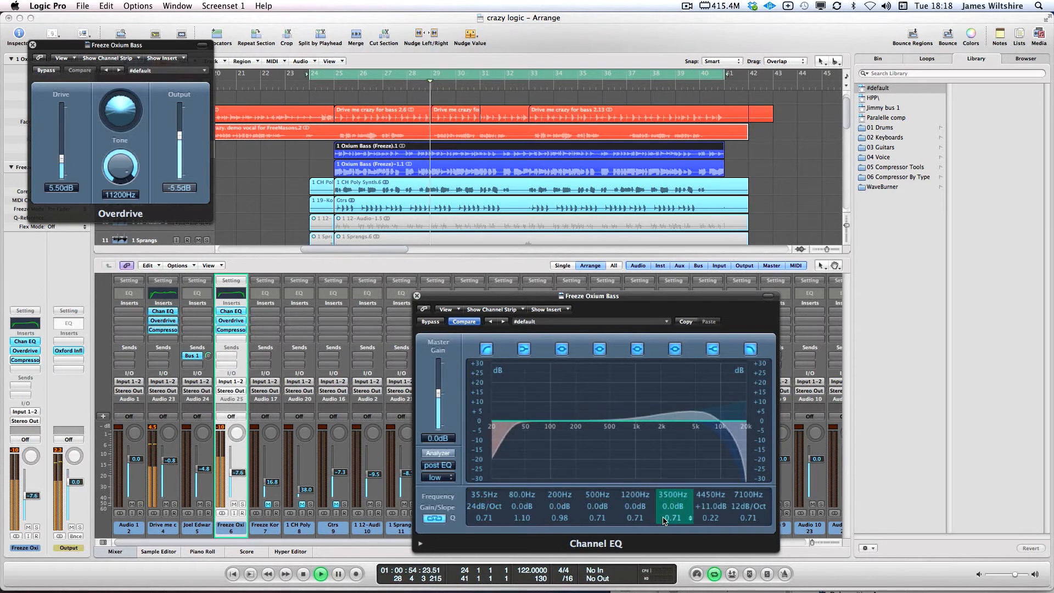
drag(709, 516, 708, 512)
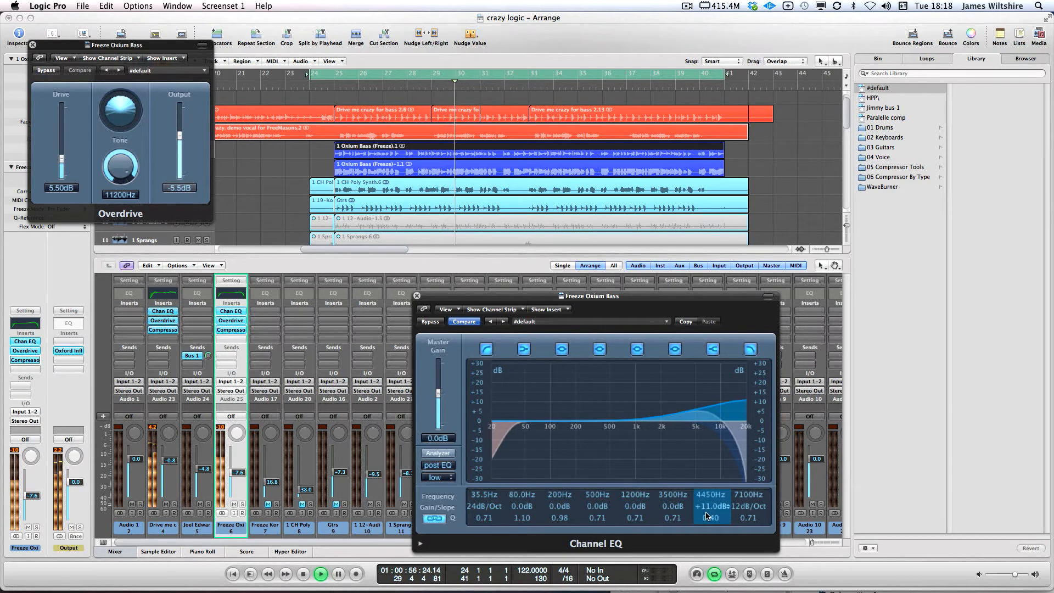
key(space)
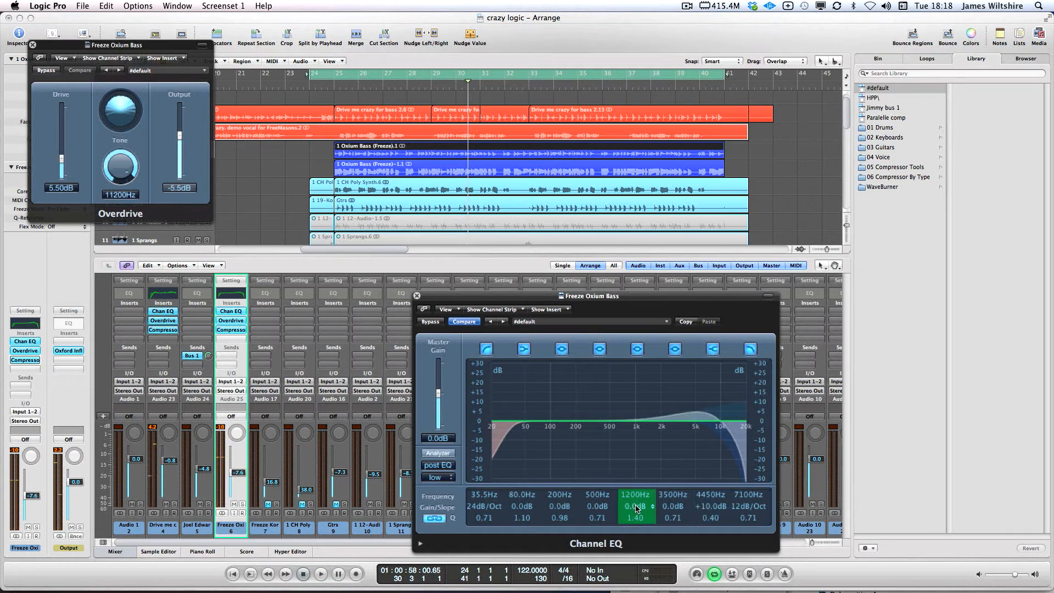
Boost the mids +4 dB at 1480 Hz and the low shelf +5 dB around 90 Hz
drag(636, 510, 637, 501)
key(space)
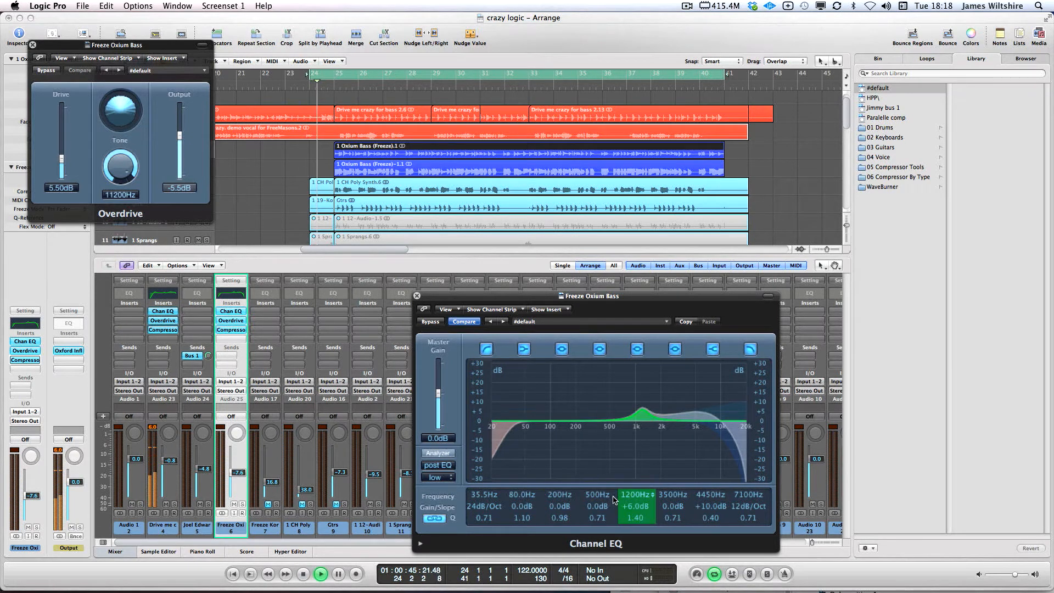
mouse_move(635, 510)
mouse_down()
mouse_move(633, 488)
mouse_move(642, 531)
mouse_move(638, 517)
mouse_up()
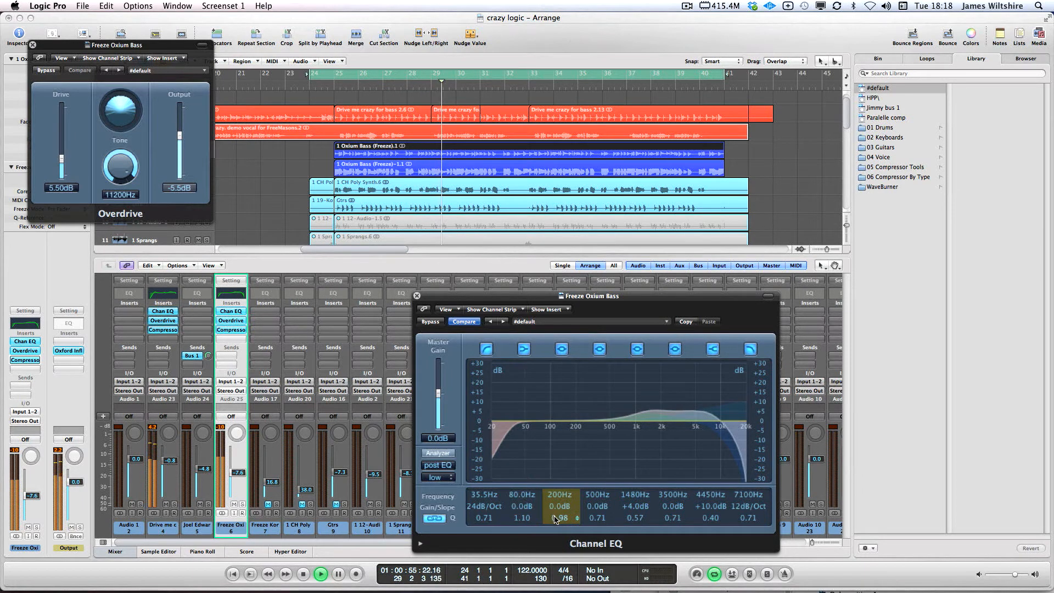
key(space)
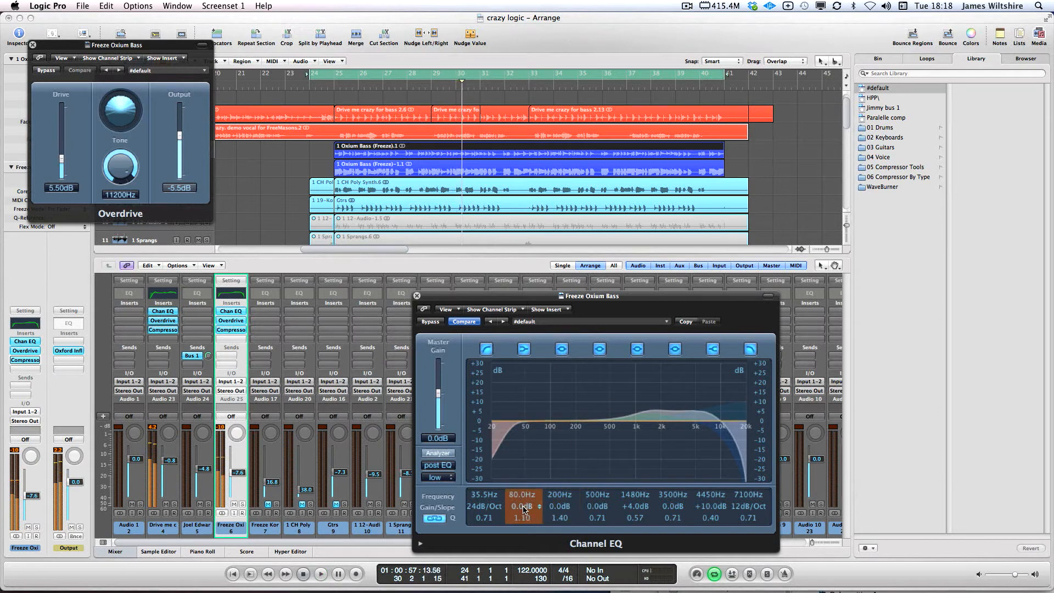
drag(524, 509, 523, 502)
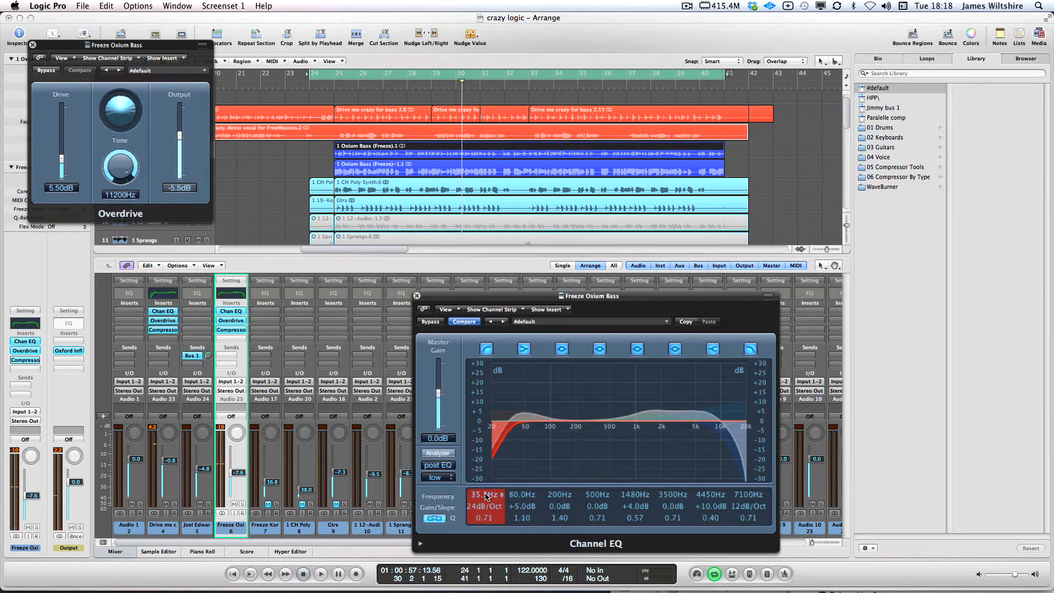
key(space)
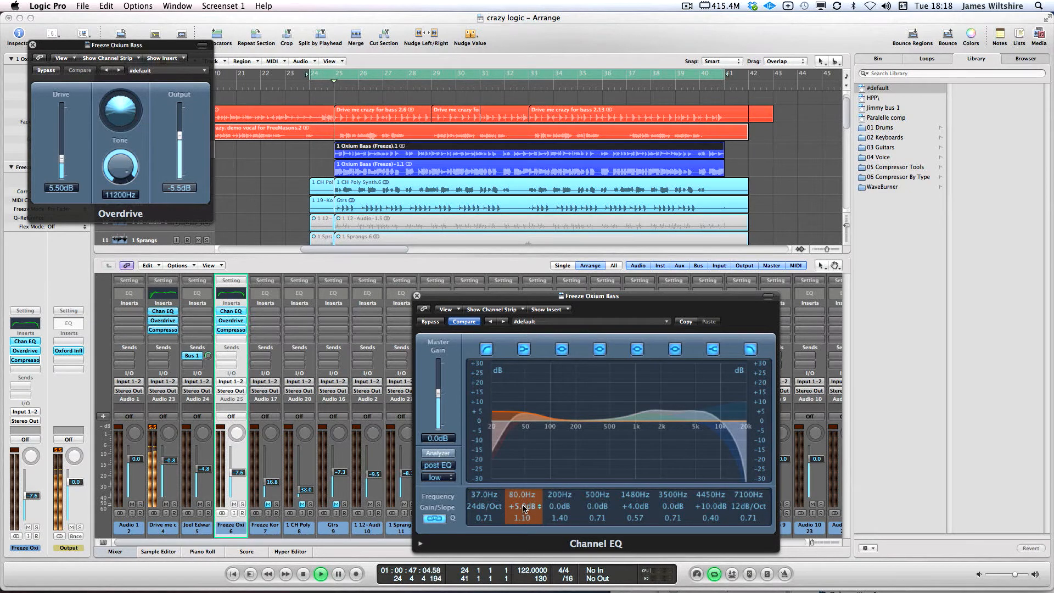
mouse_move(523, 510)
mouse_down()
mouse_move(520, 489)
mouse_move(522, 510)
mouse_up()
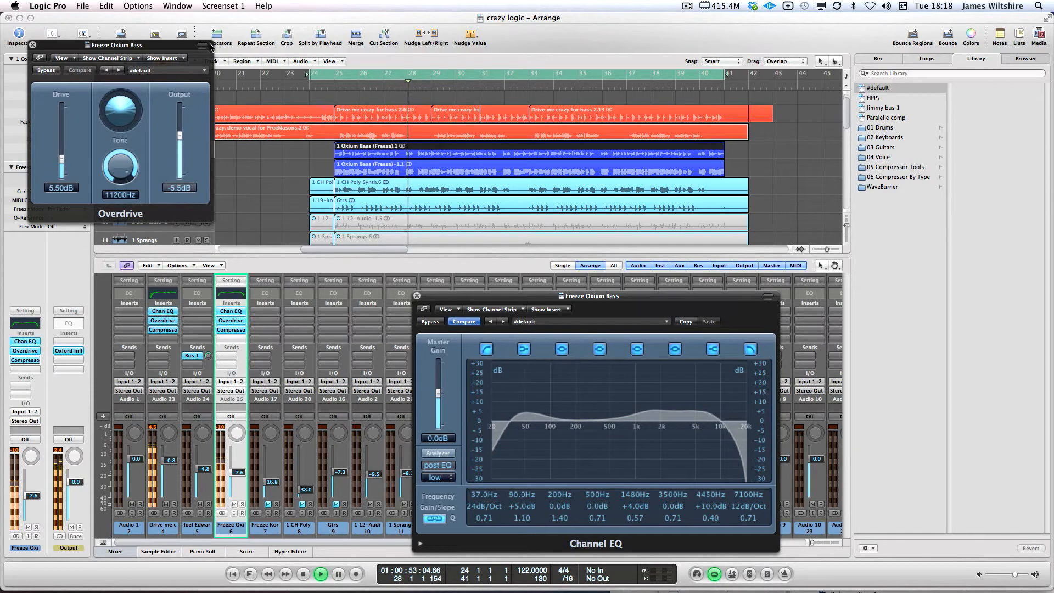
Create a new Audio 26 track copying the channel's plug-ins, with its compressor bypassed
click(33, 45)
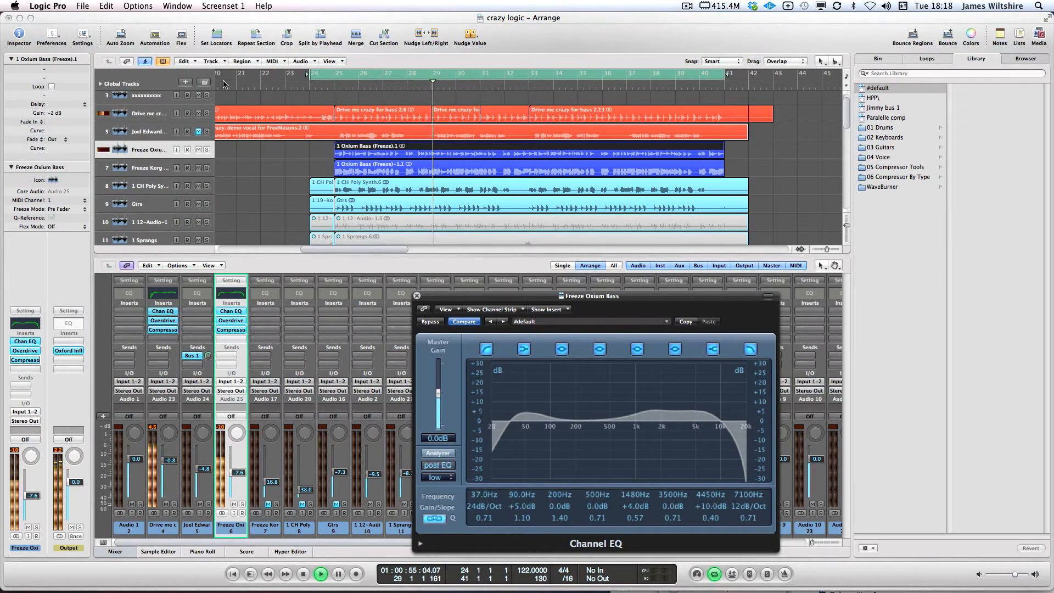
key(space)
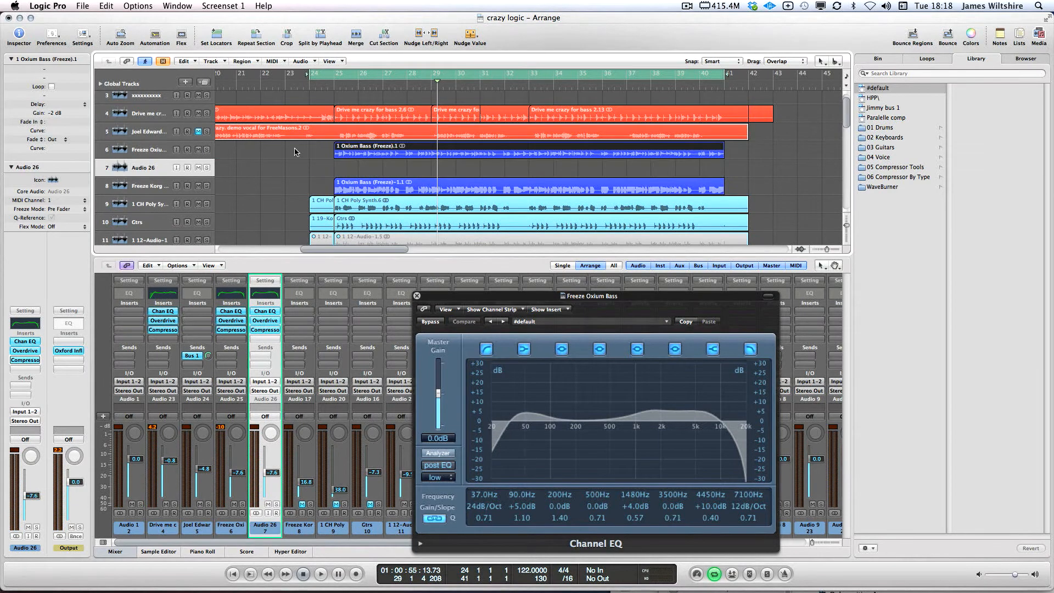
key(super+d)
alt+click(266, 330)
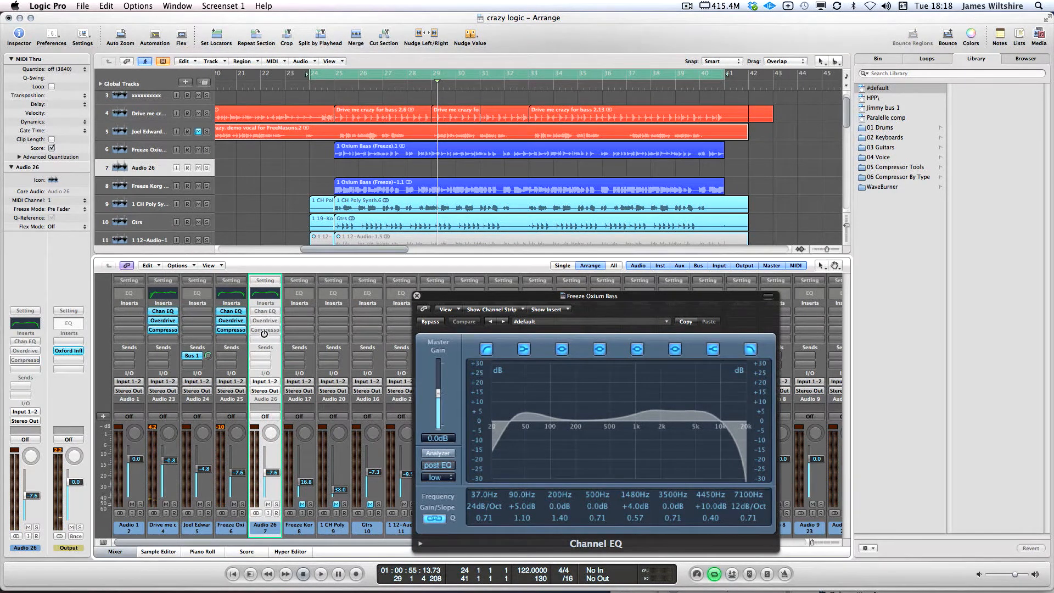
Split off the Oxium Bass pieces at bars 26 and 28 and move them onto Audio 26
super+click(385, 156)
super+click(433, 157)
super+click(380, 158)
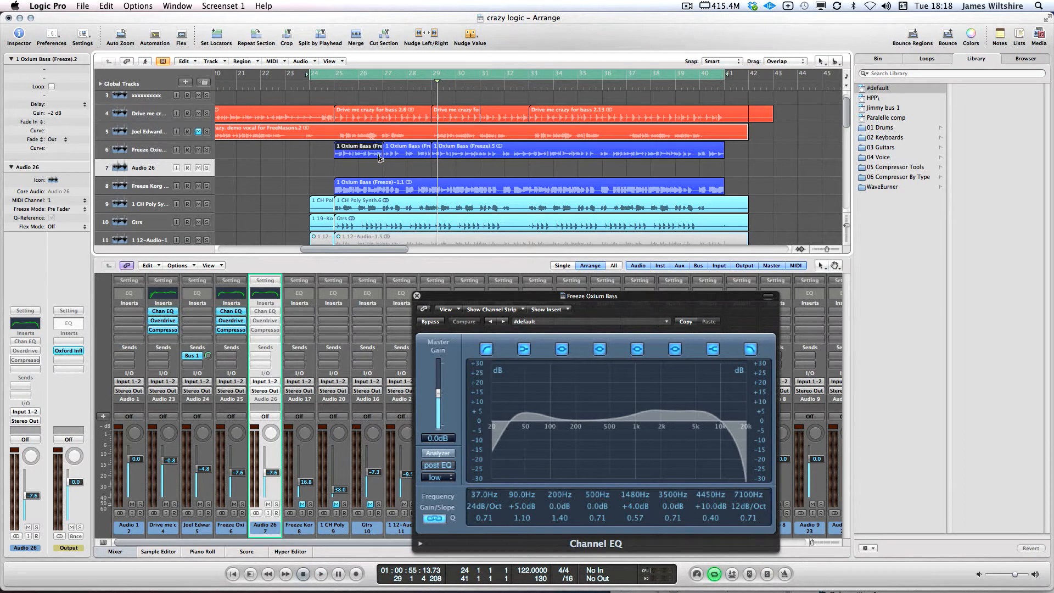
super+click(359, 154)
super+click(409, 155)
drag(363, 156, 370, 170)
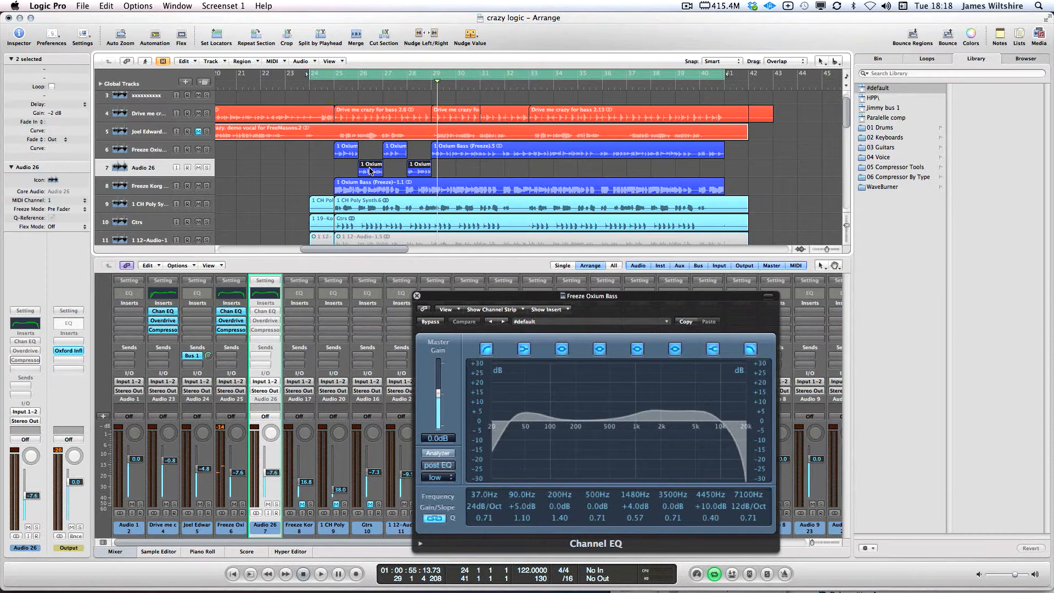
Split off the pieces at bars 30 and 32 and move them onto Audio 26
super+click(457, 154)
super+click(481, 155)
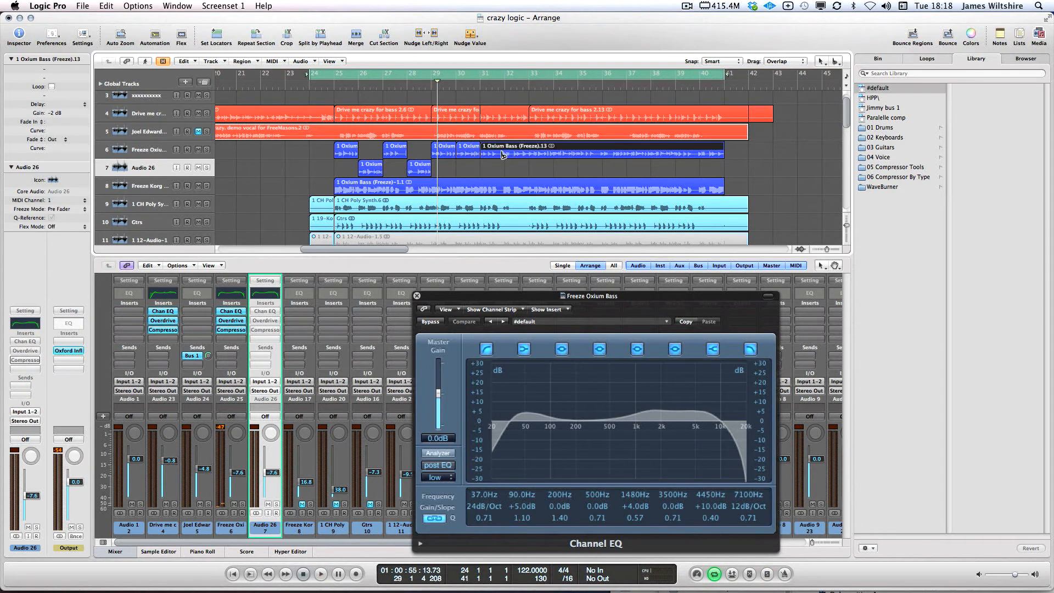
super+click(505, 156)
super+click(530, 156)
click(472, 152)
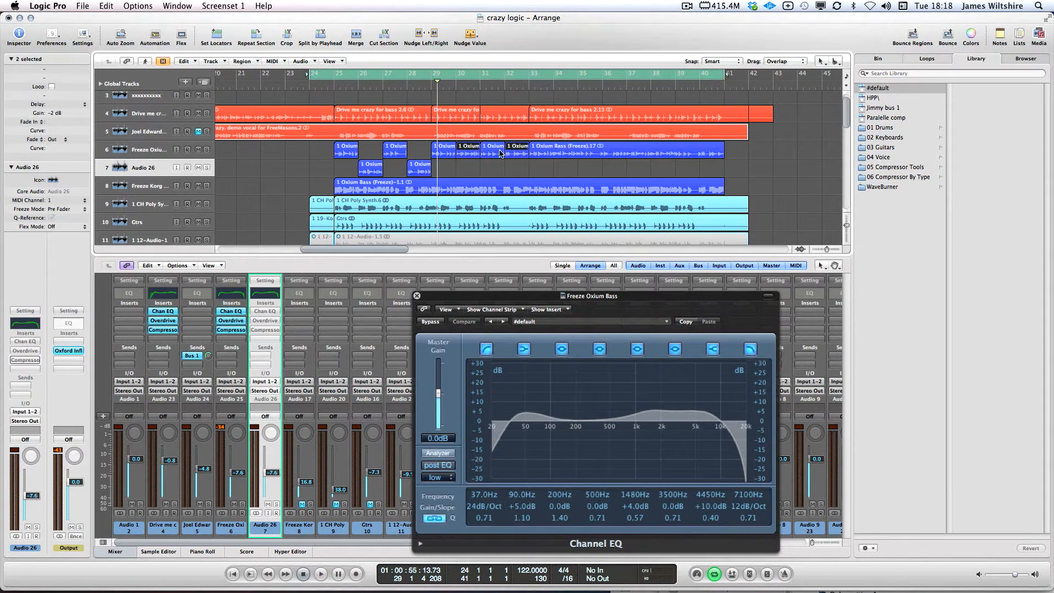
drag(468, 169, 469, 168)
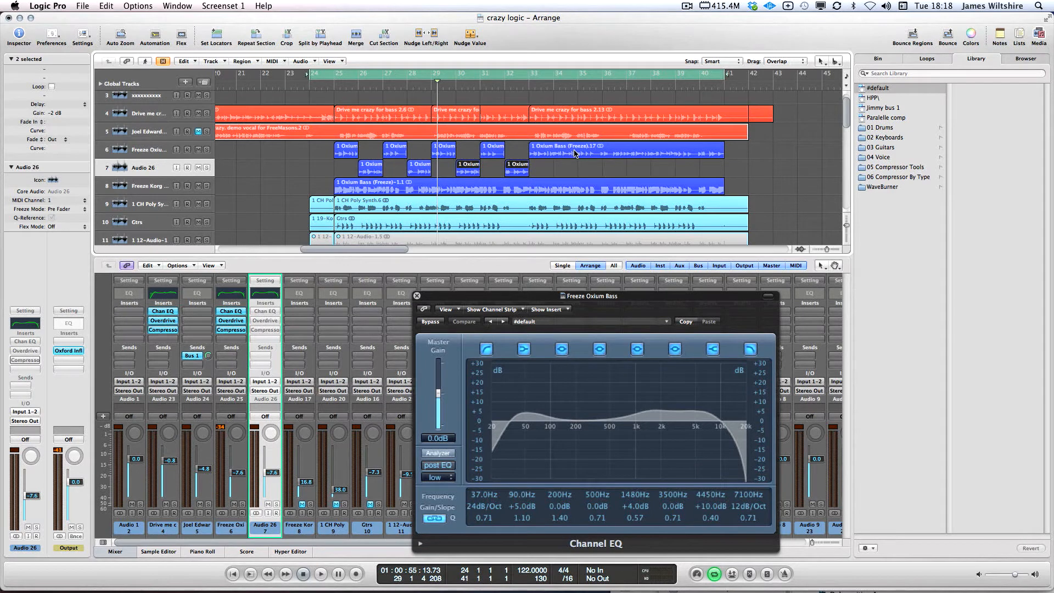
click(552, 168)
Try chopping the remaining long Oxium Bass region into equal pieces, then undo it
click(561, 152)
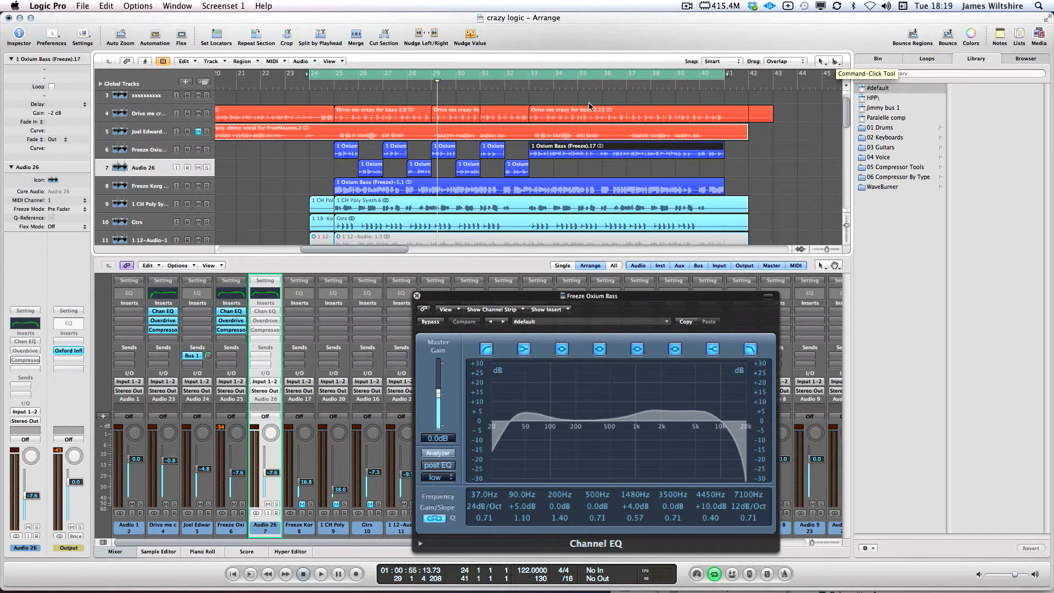
alt+super+click(554, 156)
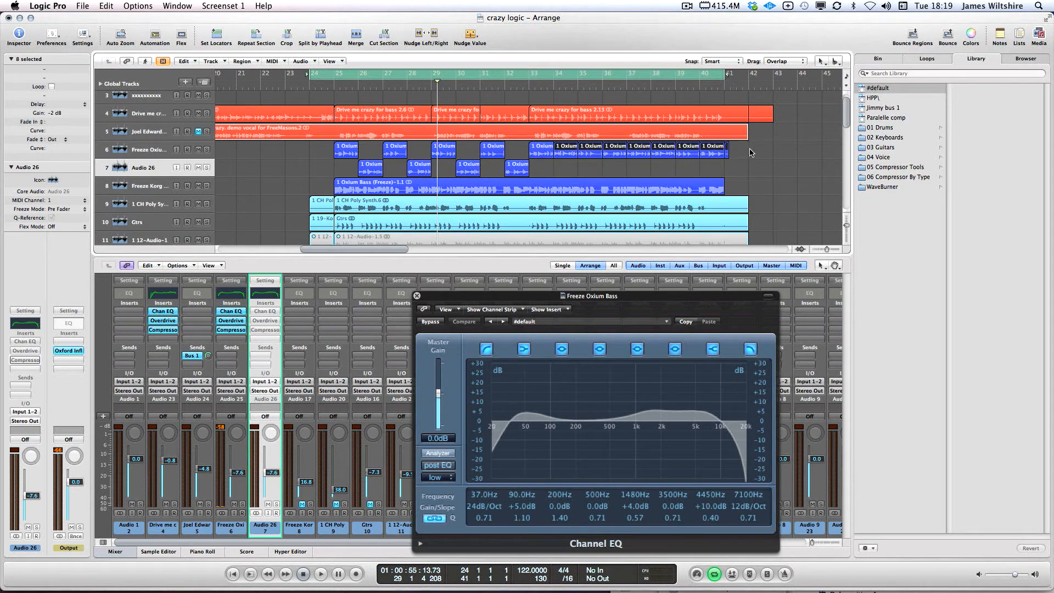
click(751, 152)
click(574, 153)
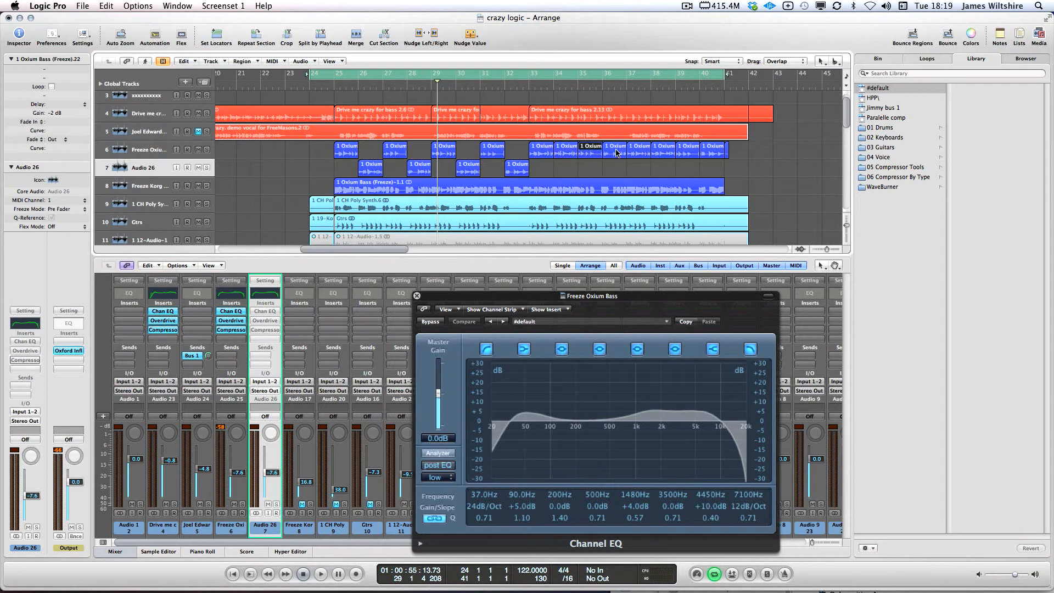
key(super+z)
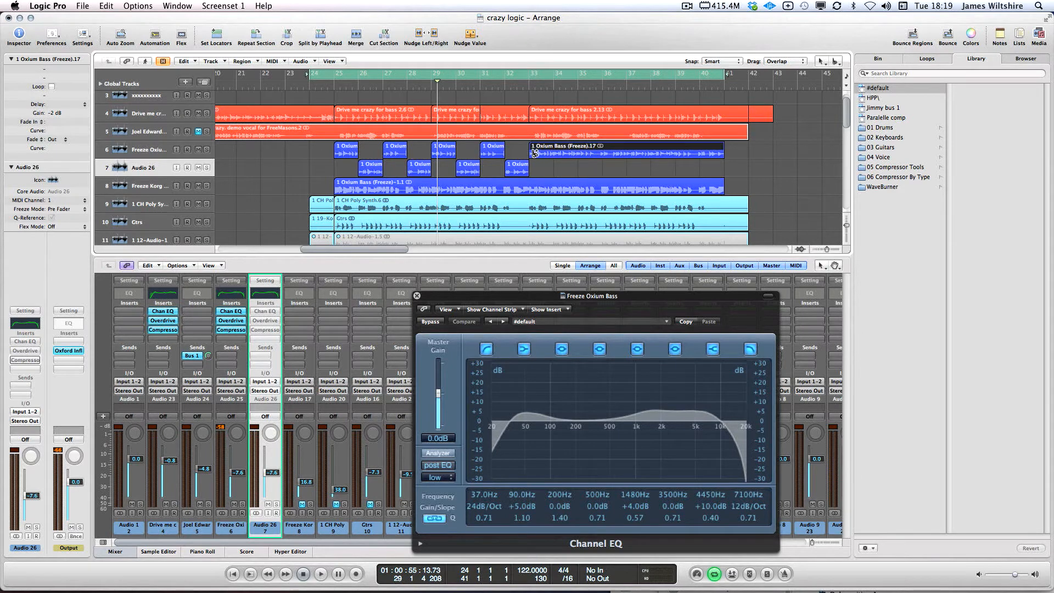
alt+click(536, 152)
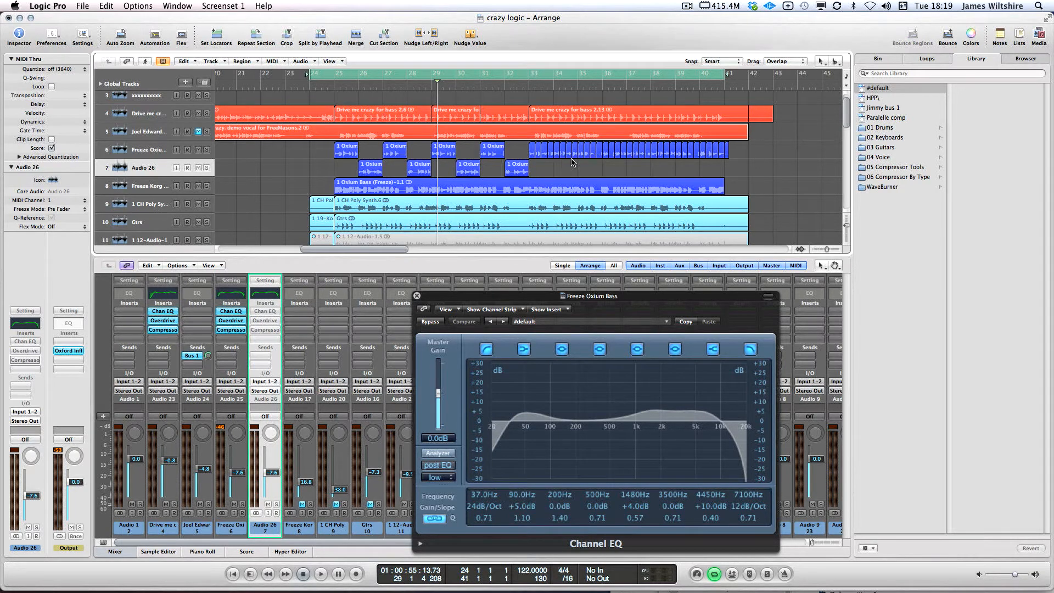
key(super+z)
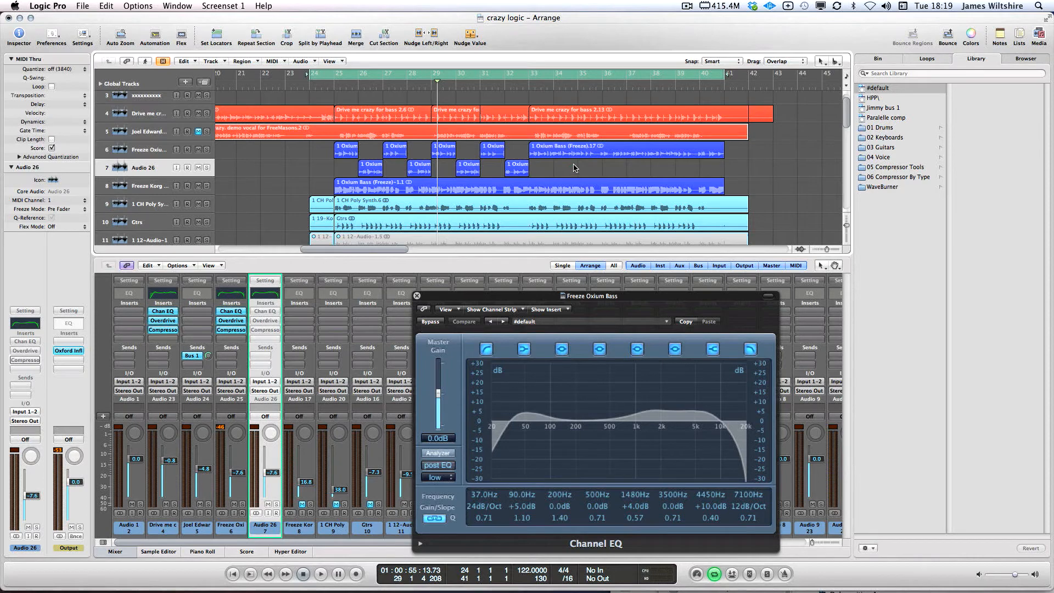
Set the cycle to bars 25–33 and raise Audio 26 to -5.2 dB while playing
click(336, 72)
drag(336, 71, 531, 72)
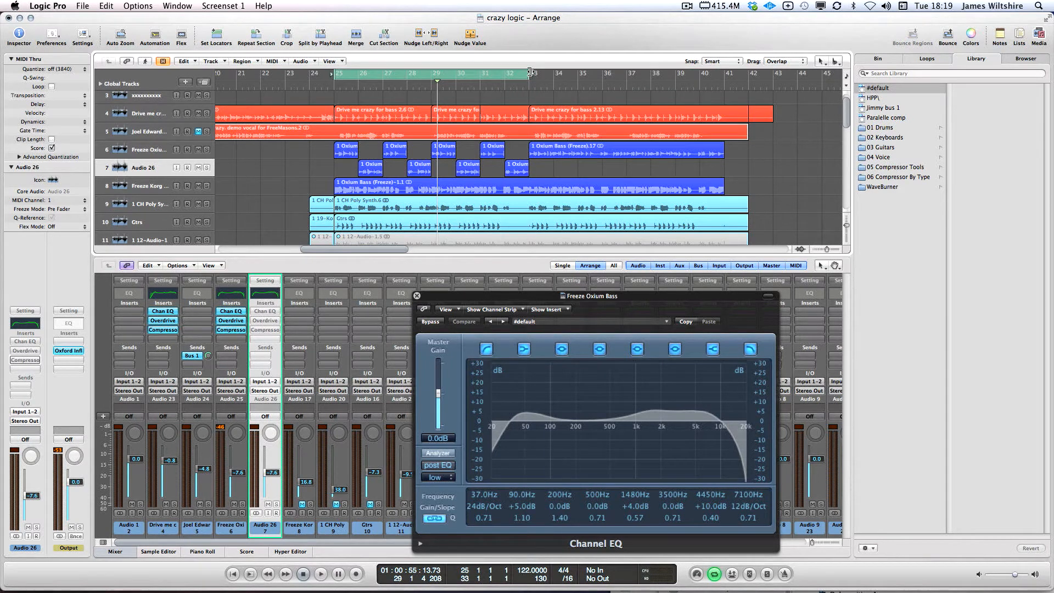
key(space)
key(space)
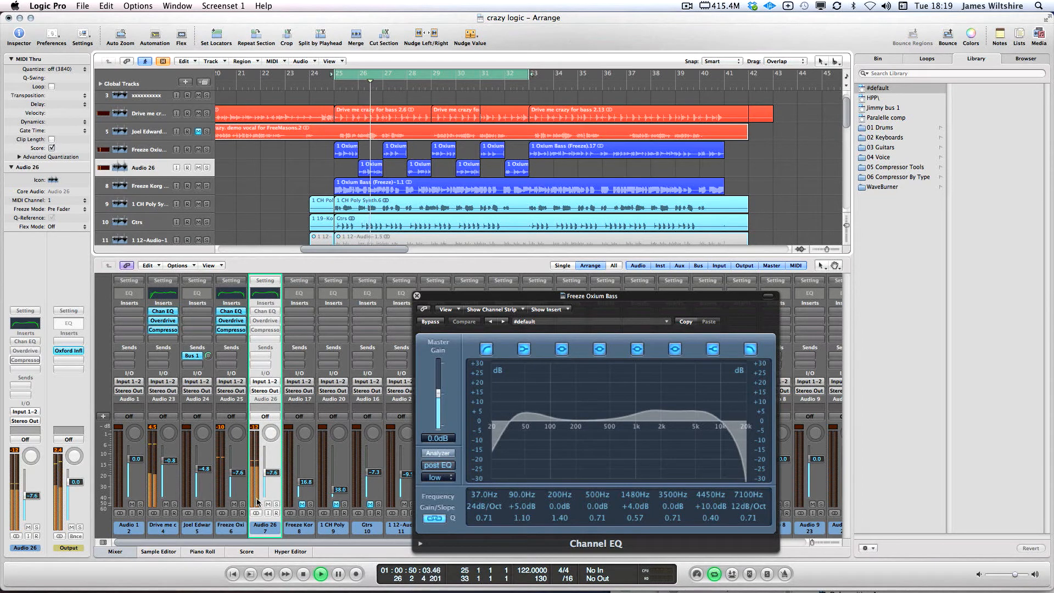
drag(277, 472, 239, 475)
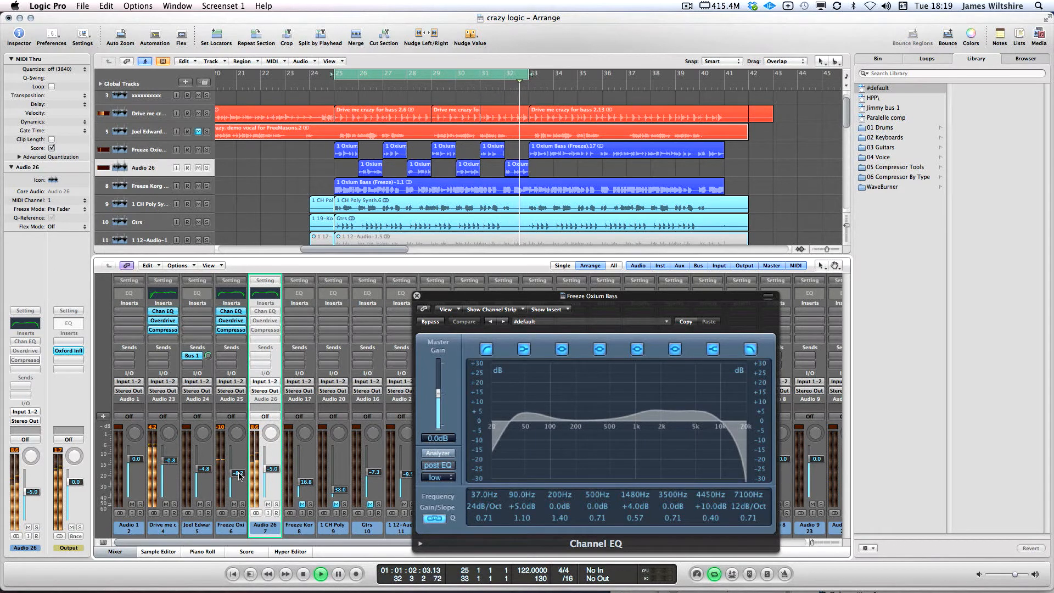
key(space)
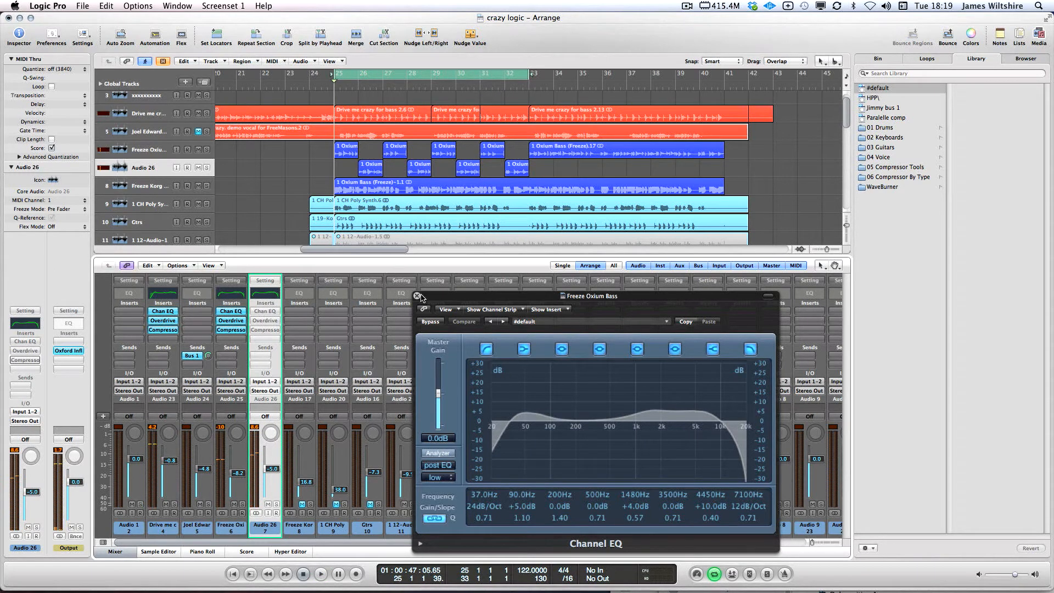
Drag the four Oxium regions from Audio 26 up onto the Freeze Oxium track
click(416, 296)
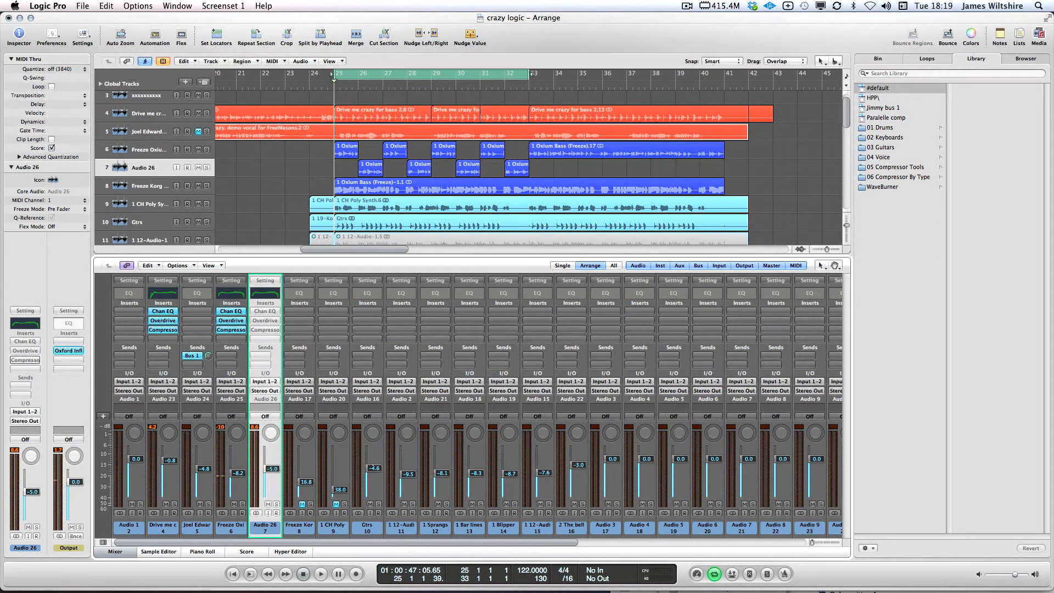
key(space)
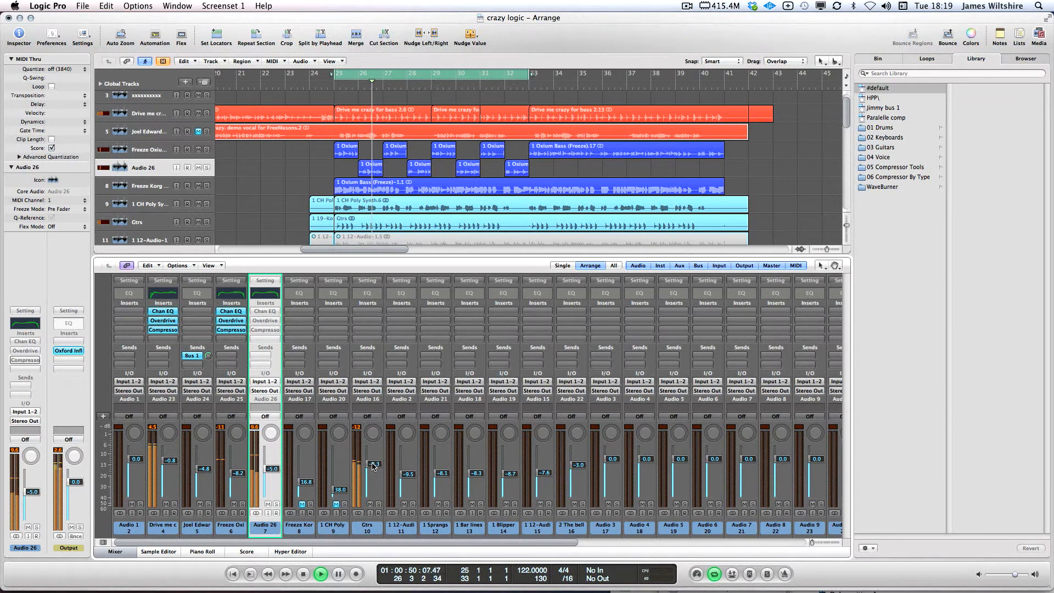
click(368, 164)
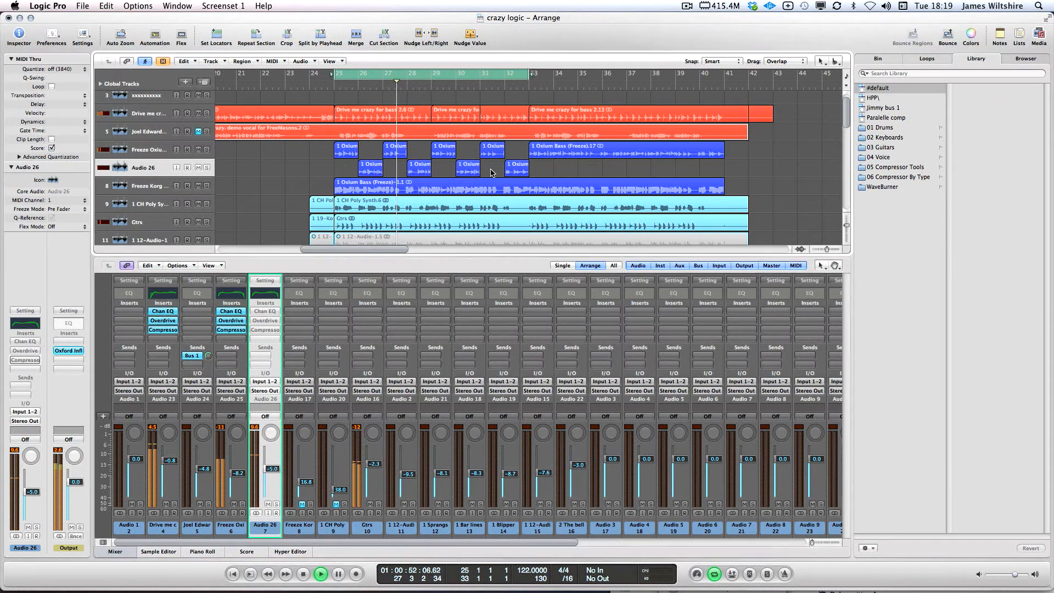
drag(368, 165, 369, 146)
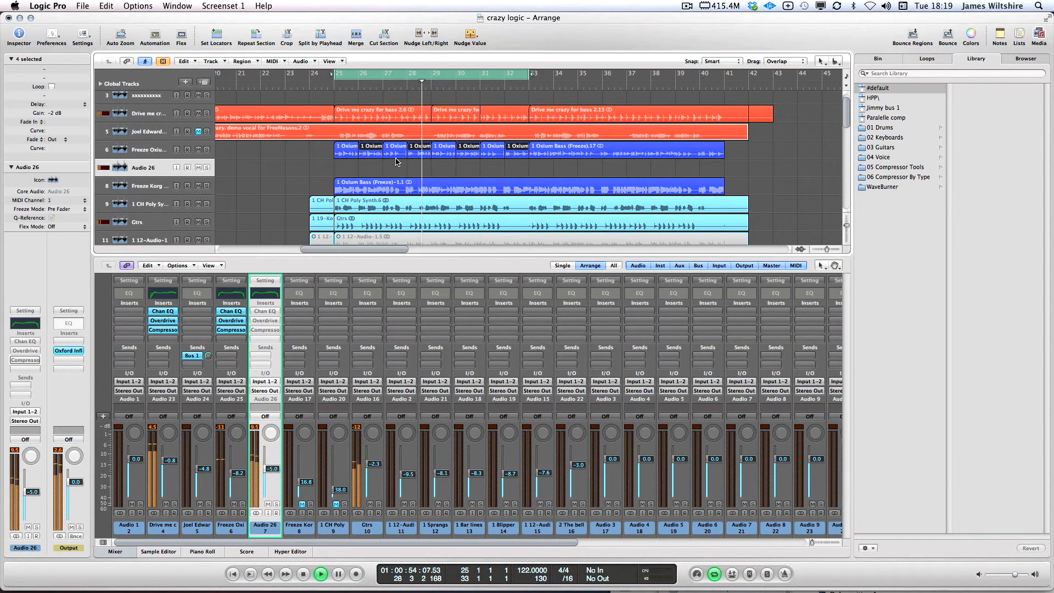
click(592, 228)
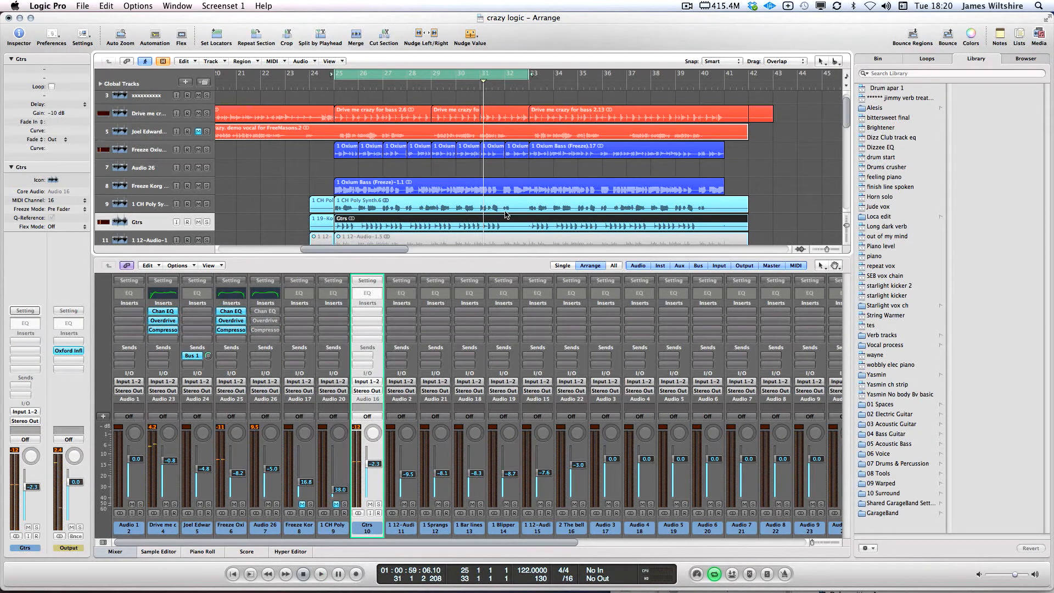
Bypass channel 4's Overdrive and insert a stereo Overdrive on the Gtrs channel
alt+click(231, 321)
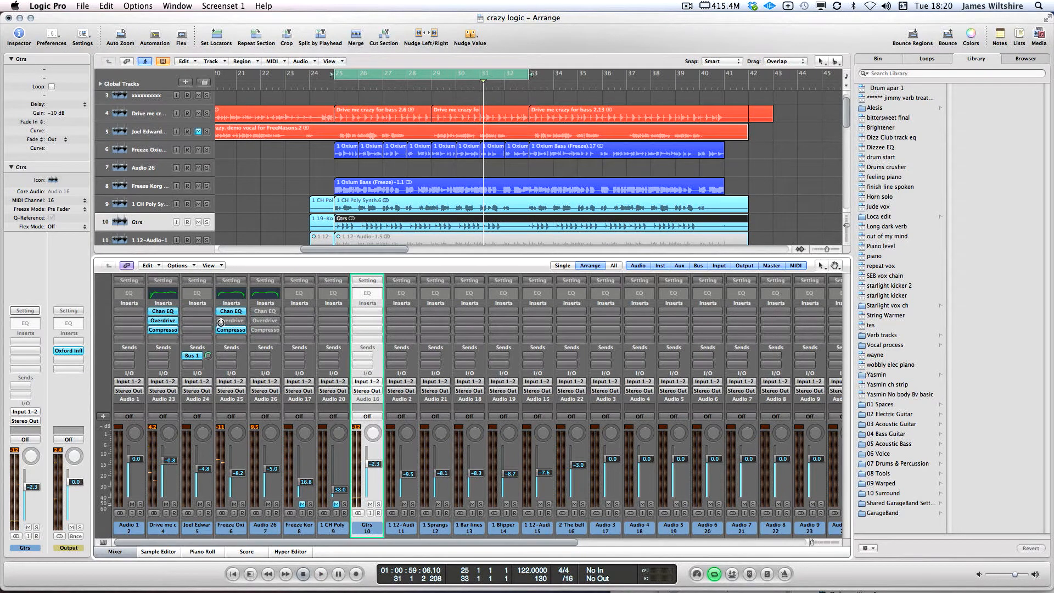
click(359, 314)
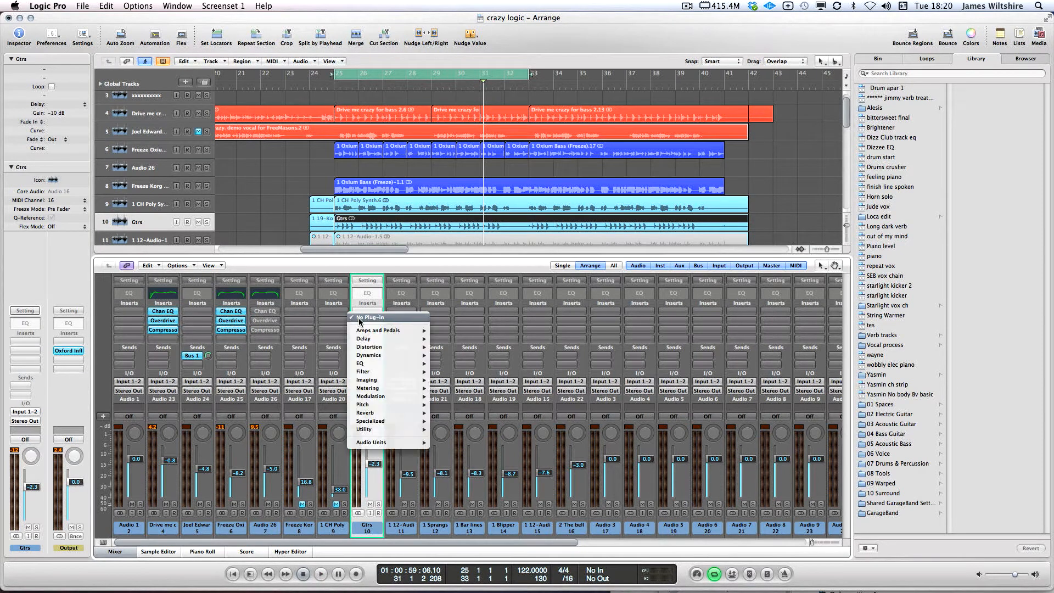
mouse_move(385, 347)
mouse_move(483, 380)
click(527, 381)
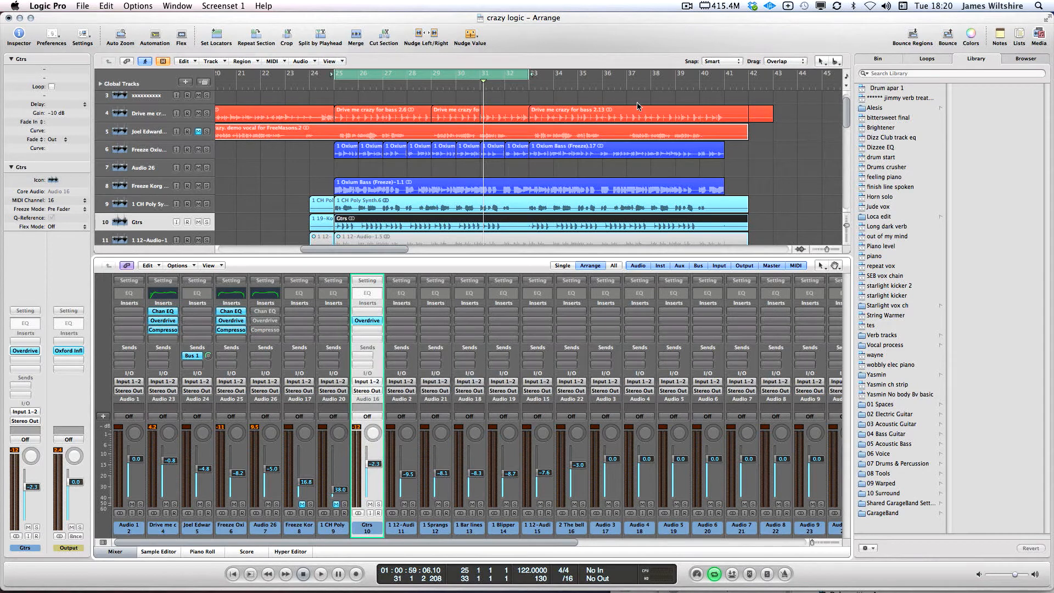
drag(138, 43, 739, 176)
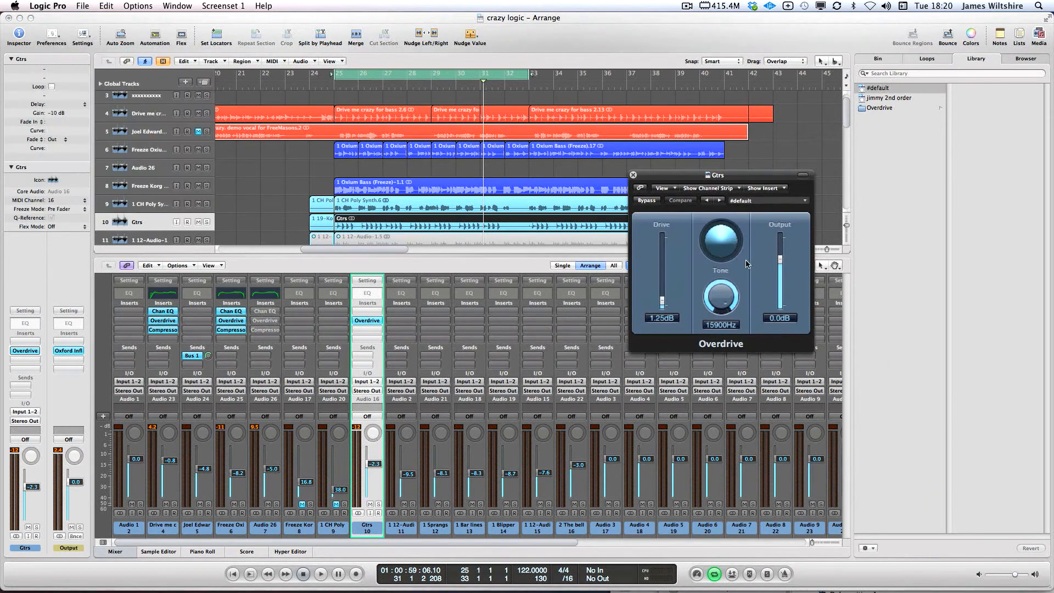
Solo the Gtrs channel and tune the Overdrive tone to 11200 Hz while listening
drag(721, 299, 716, 304)
click(379, 504)
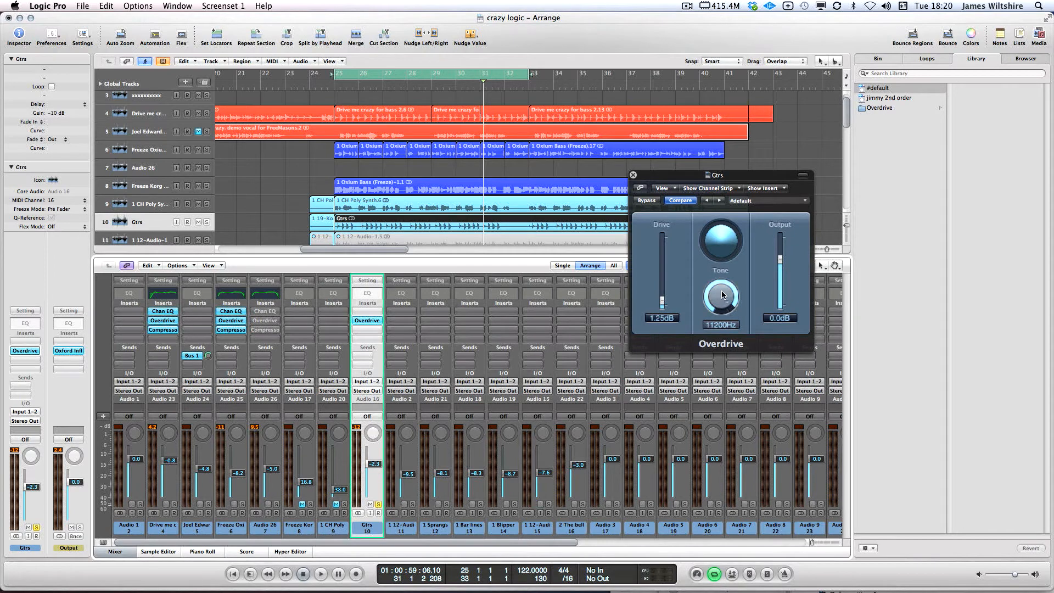
drag(728, 306, 721, 302)
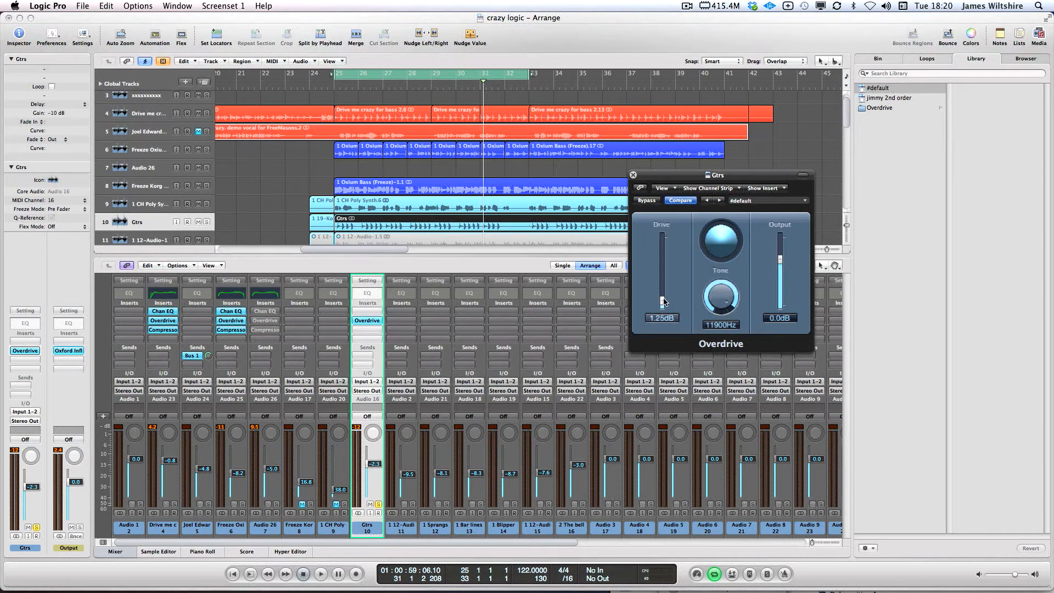
key(space)
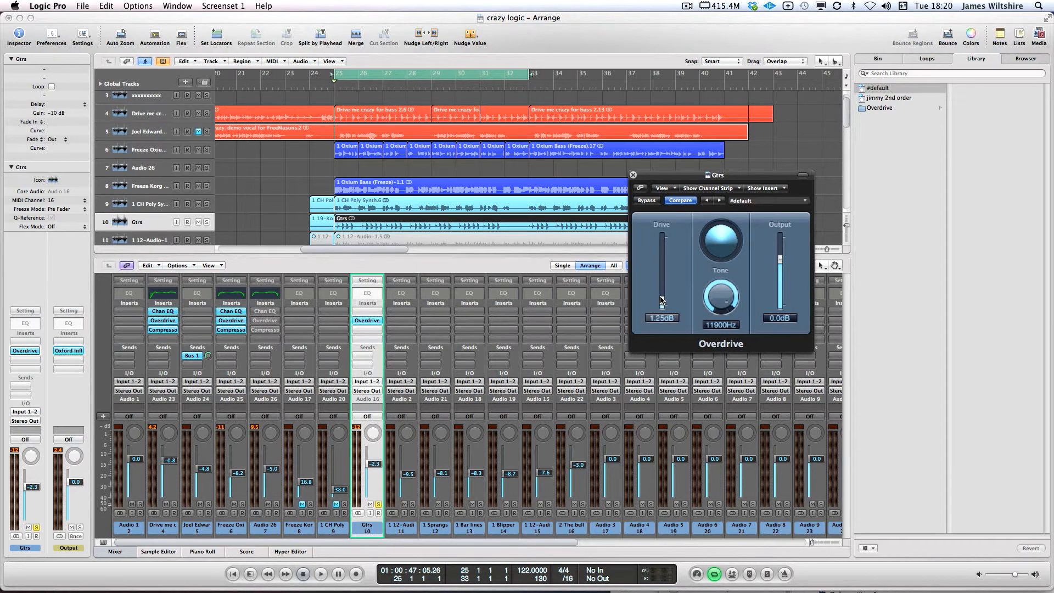
key(space)
drag(714, 295, 662, 287)
key(space)
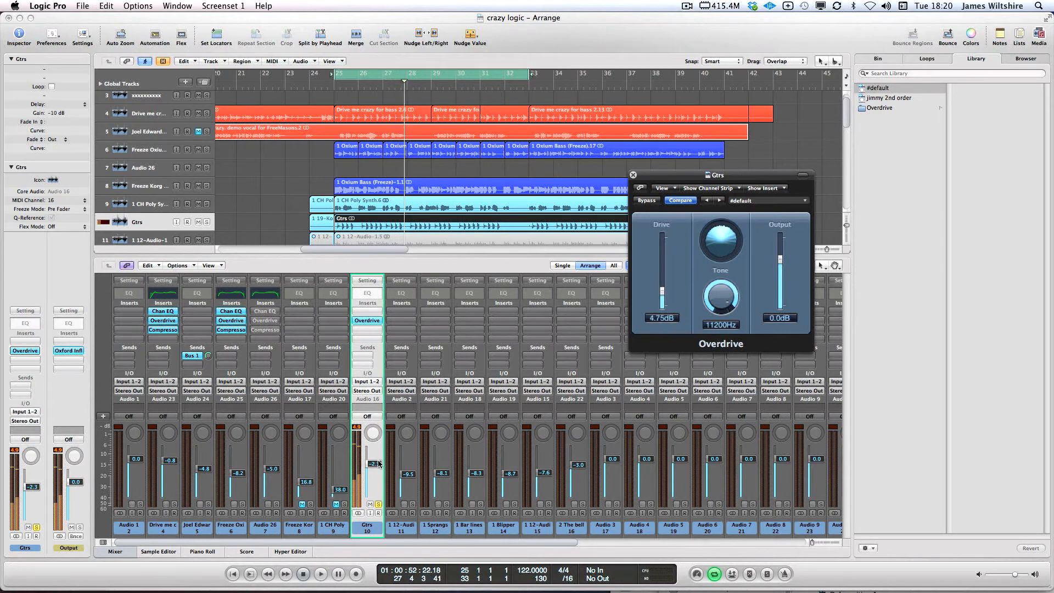
Set the Overdrive output to -3.5 dB and the Gtrs fader to -2.5 dB
drag(371, 484, 371, 490)
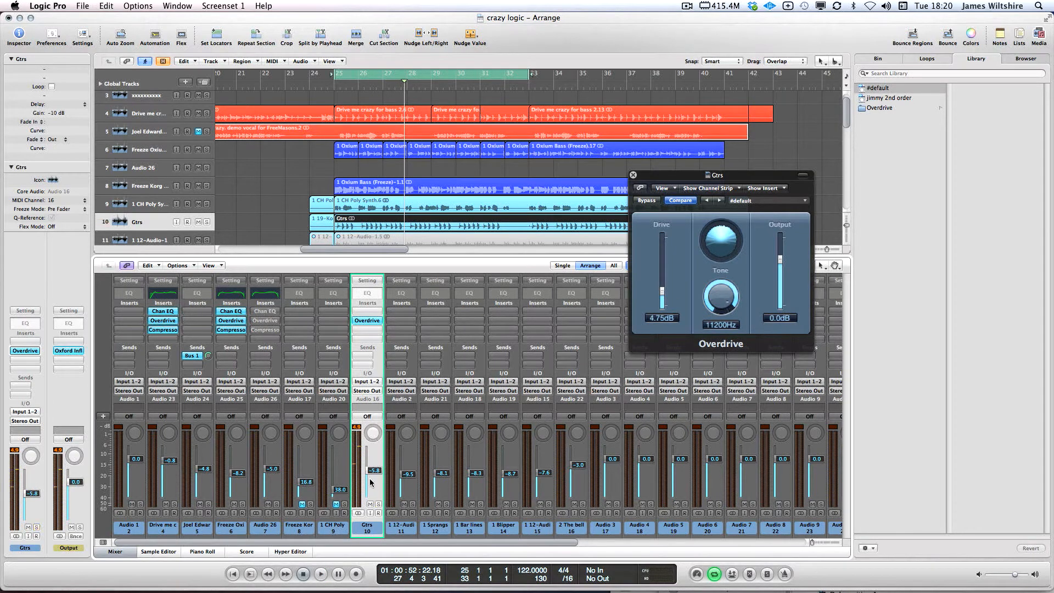
drag(780, 258, 782, 269)
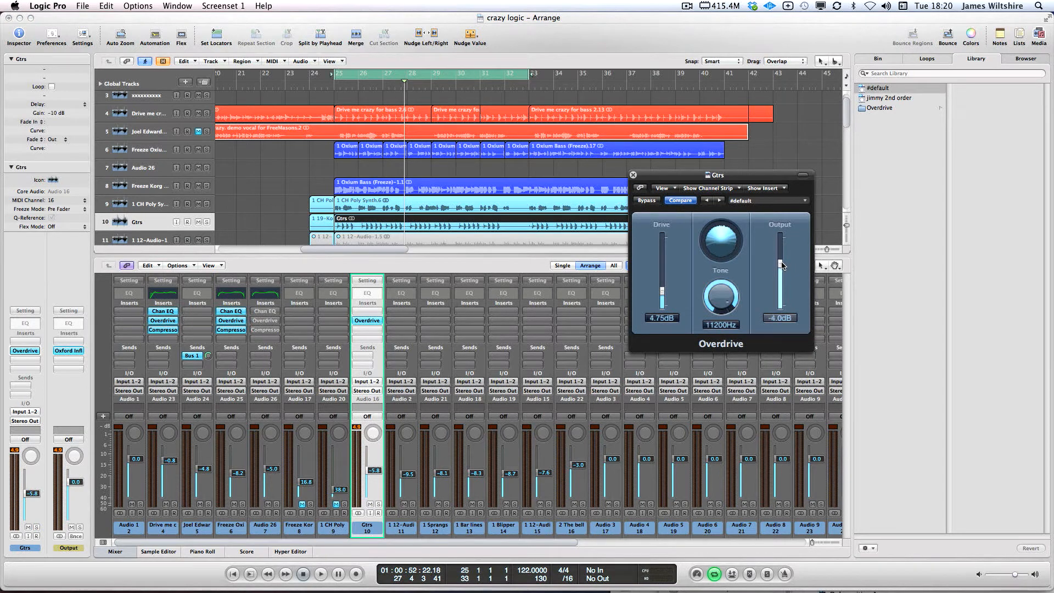
drag(783, 265, 782, 263)
key(space)
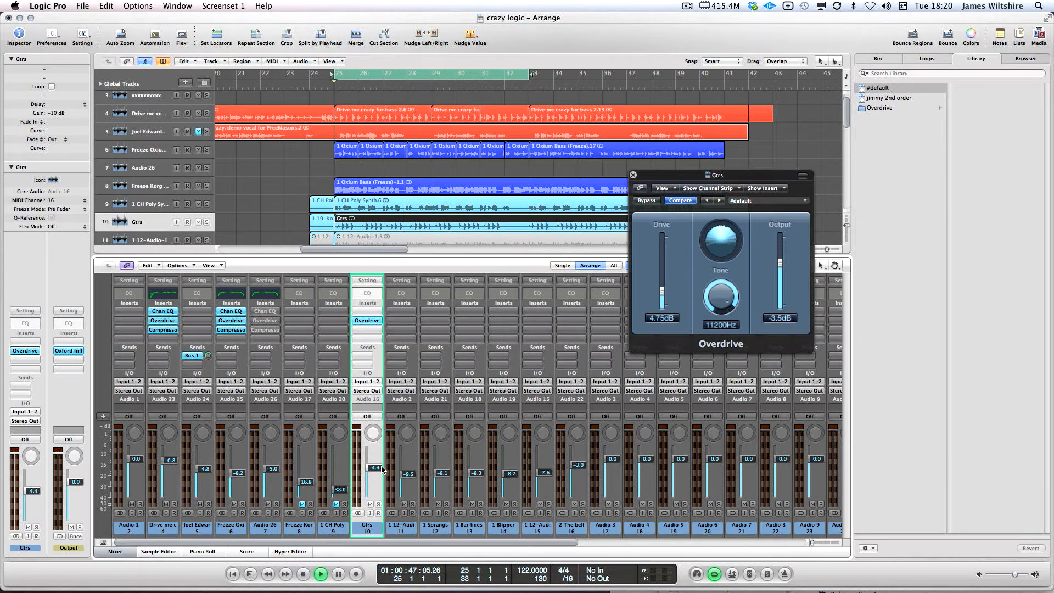
drag(376, 468, 375, 462)
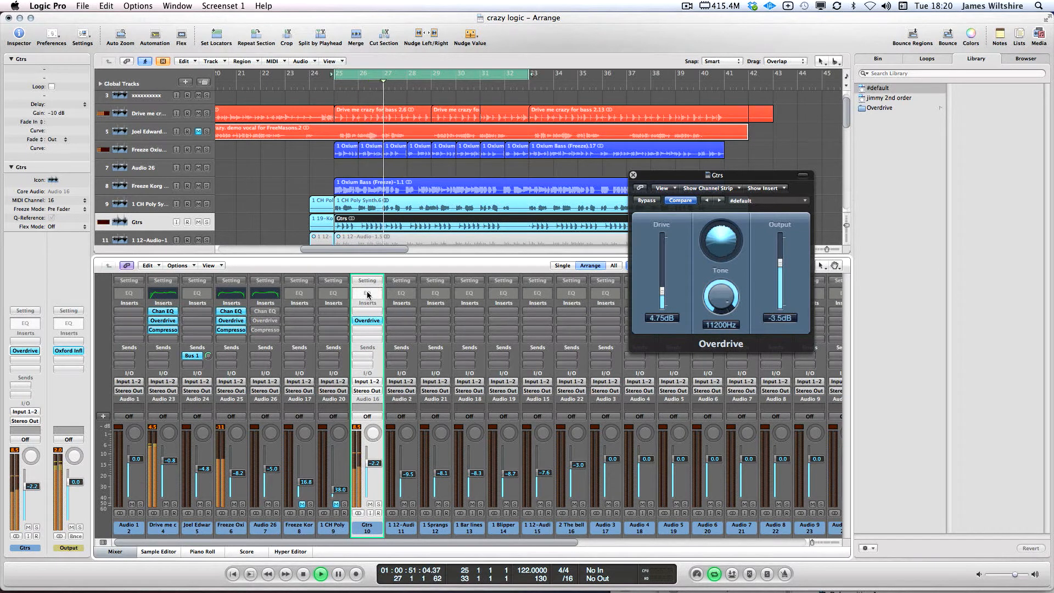
drag(375, 464, 377, 468)
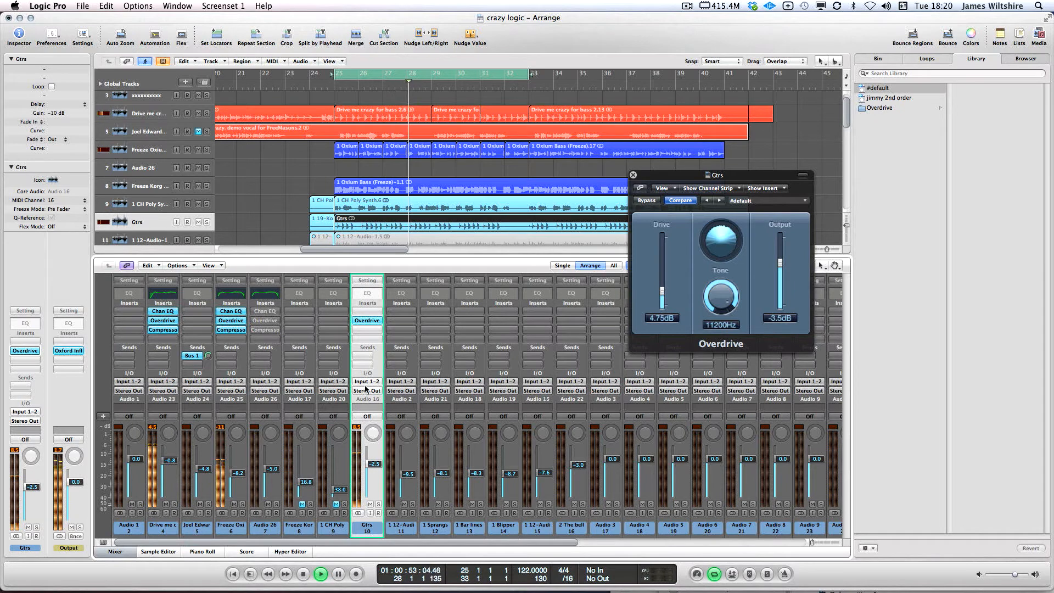
double_click(365, 293)
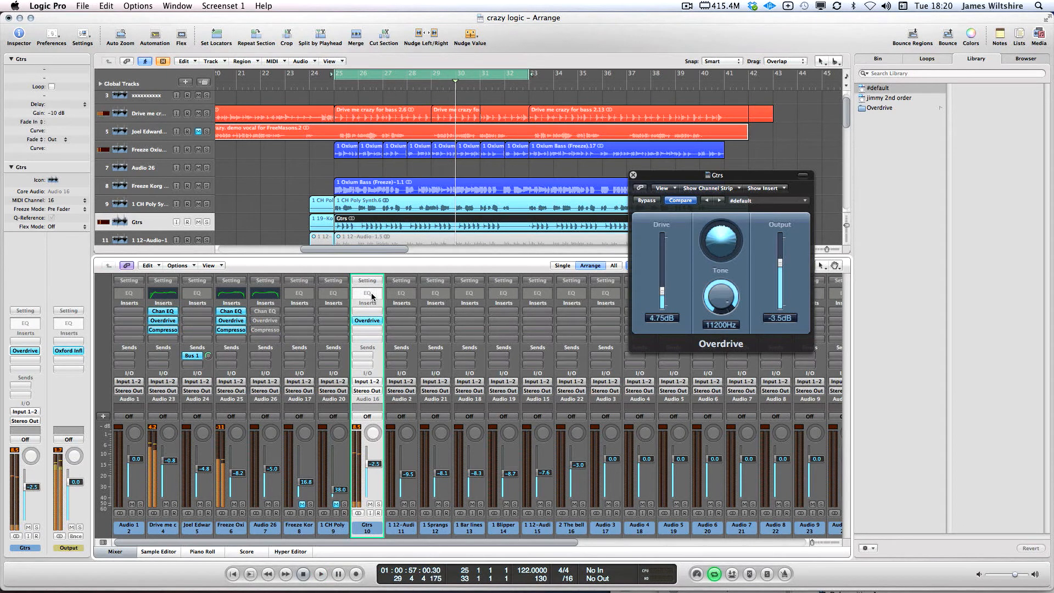
Enable the Gtrs EQ's low and high cuts, settling the high cut at 7900 Hz
click(102, 98)
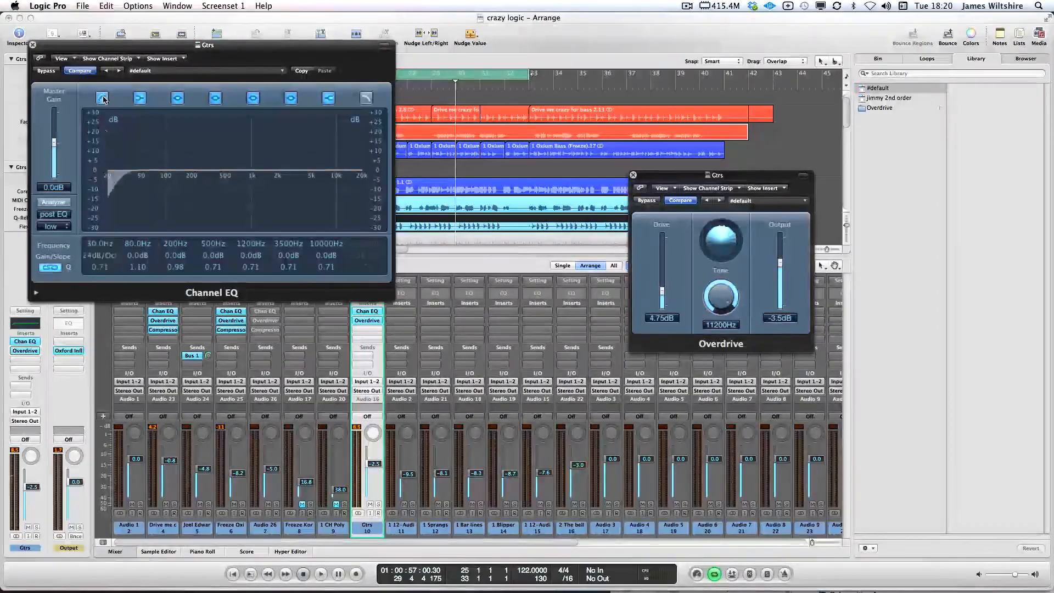
click(367, 98)
drag(362, 245, 307, 154)
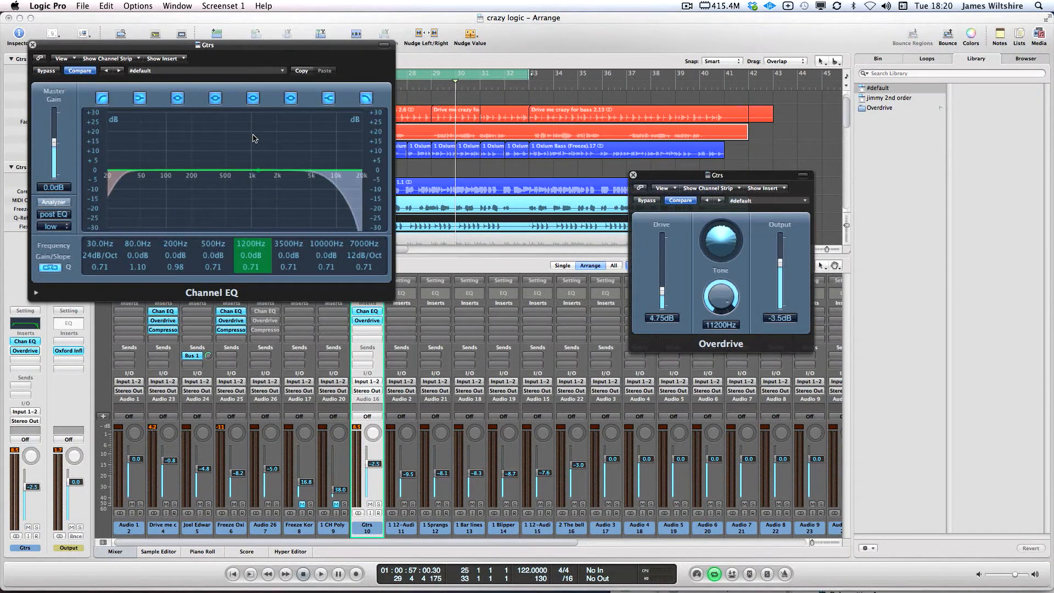
key(space)
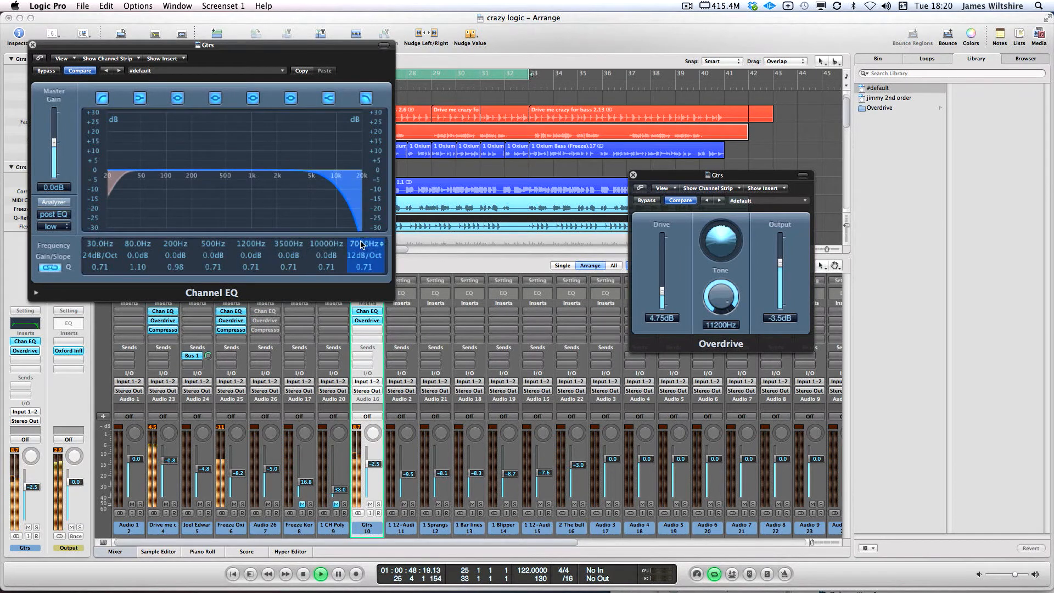
drag(360, 243, 362, 228)
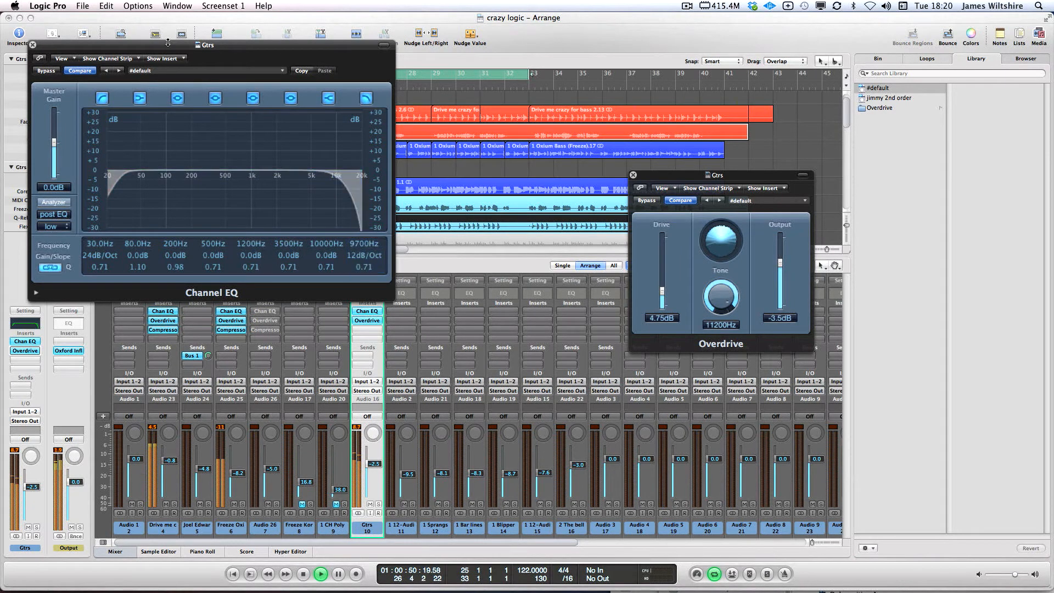
drag(167, 45, 401, 150)
drag(592, 358, 592, 361)
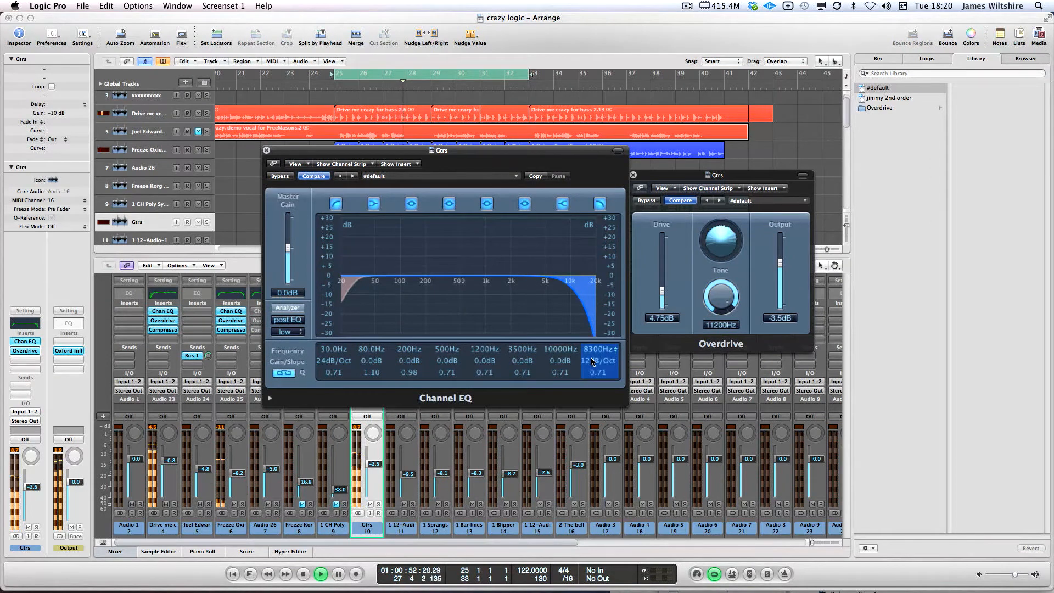
key(space)
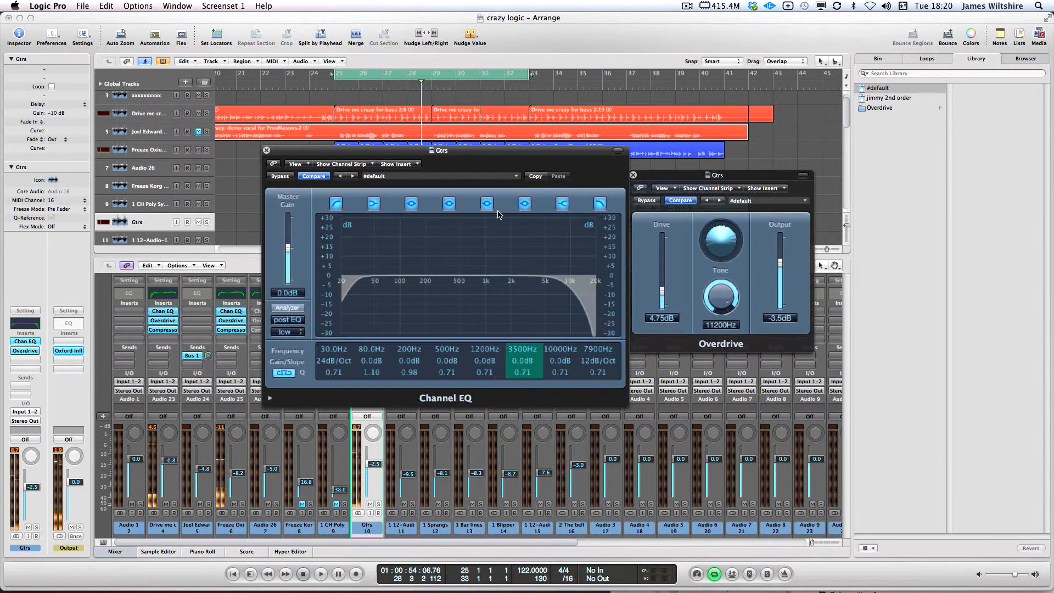
drag(451, 150, 503, 153)
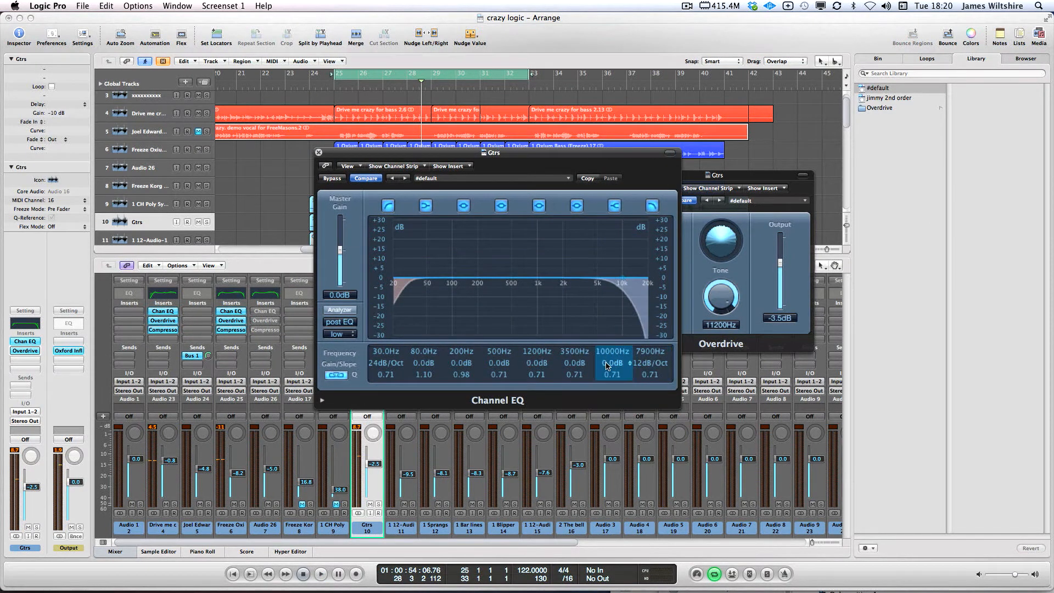
Add a +7.5 dB boost at 3100 Hz and a -9.5 dB cut at 4600 Hz
drag(611, 359, 608, 388)
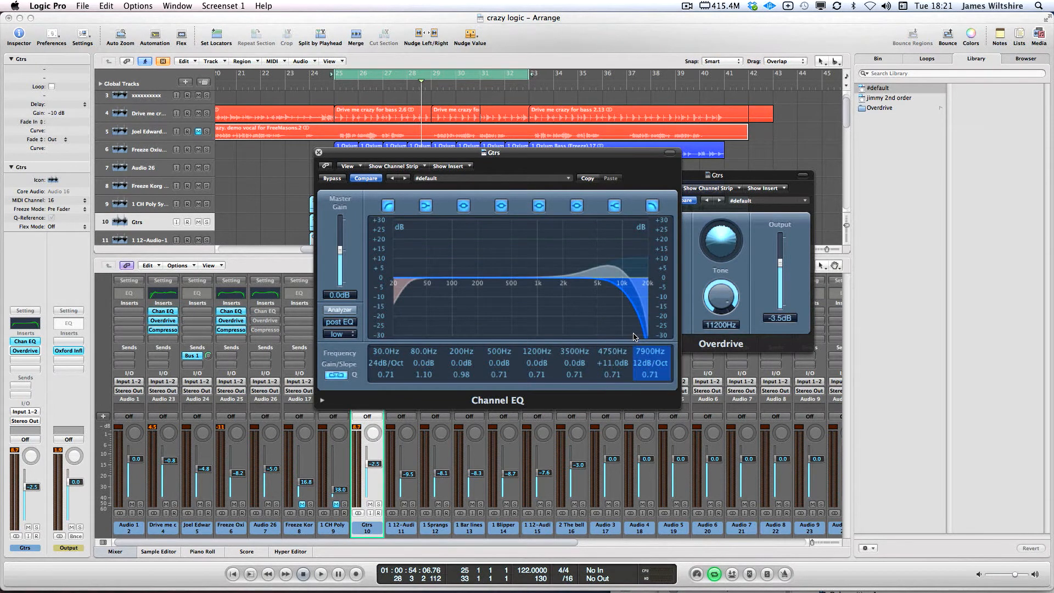
key(space)
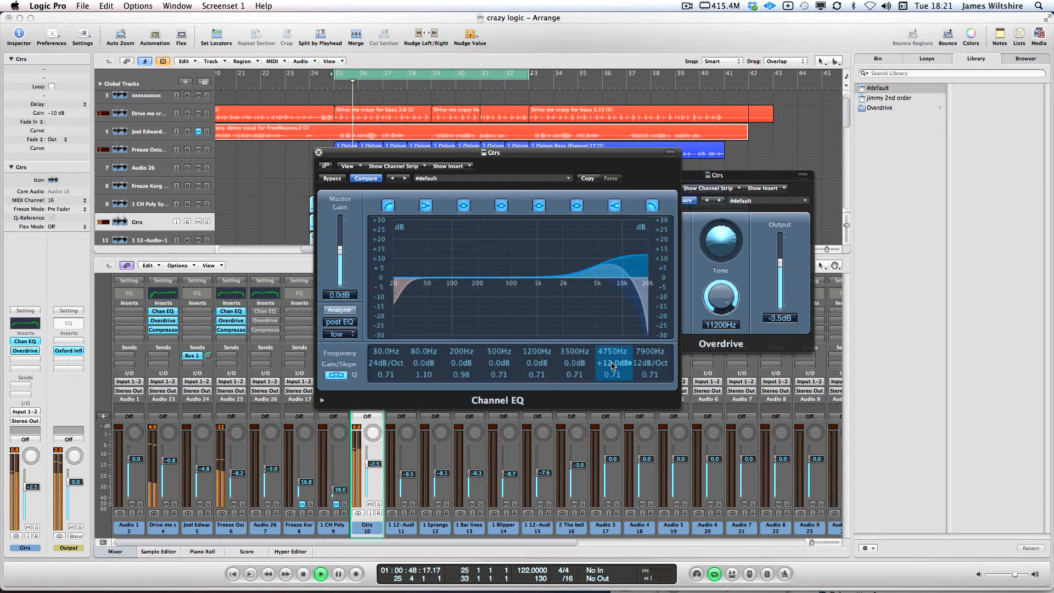
drag(613, 351, 618, 375)
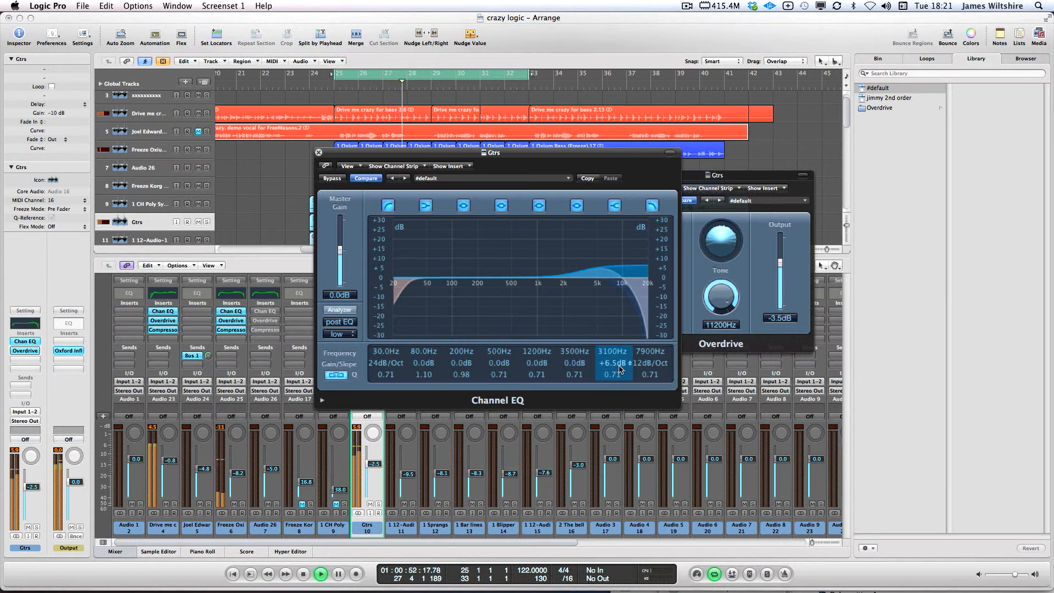
mouse_move(583, 374)
mouse_down()
mouse_move(573, 354)
mouse_move(571, 397)
mouse_move(575, 366)
mouse_up()
key(space)
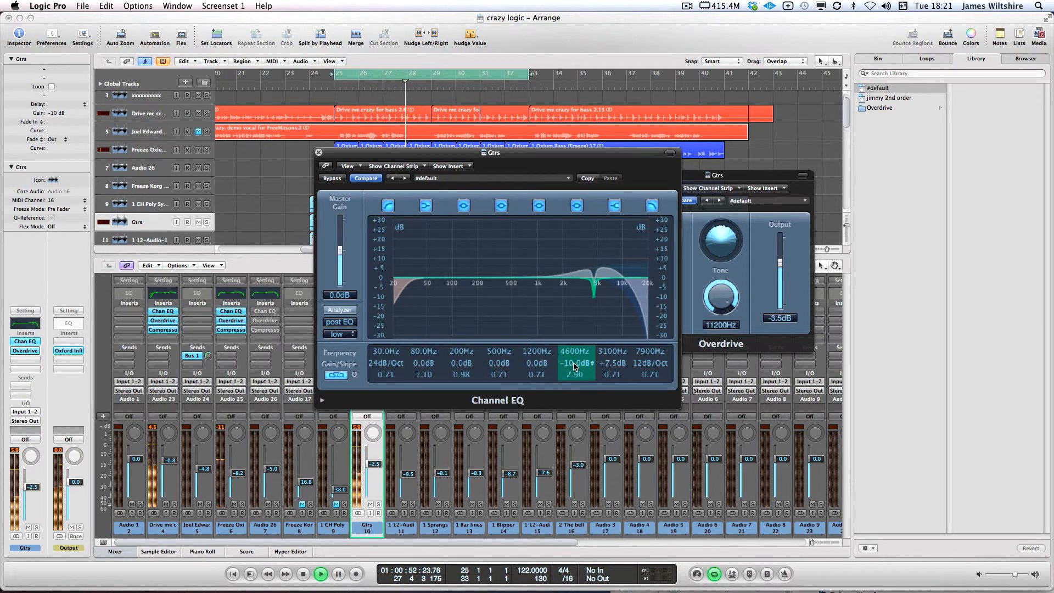
key(space)
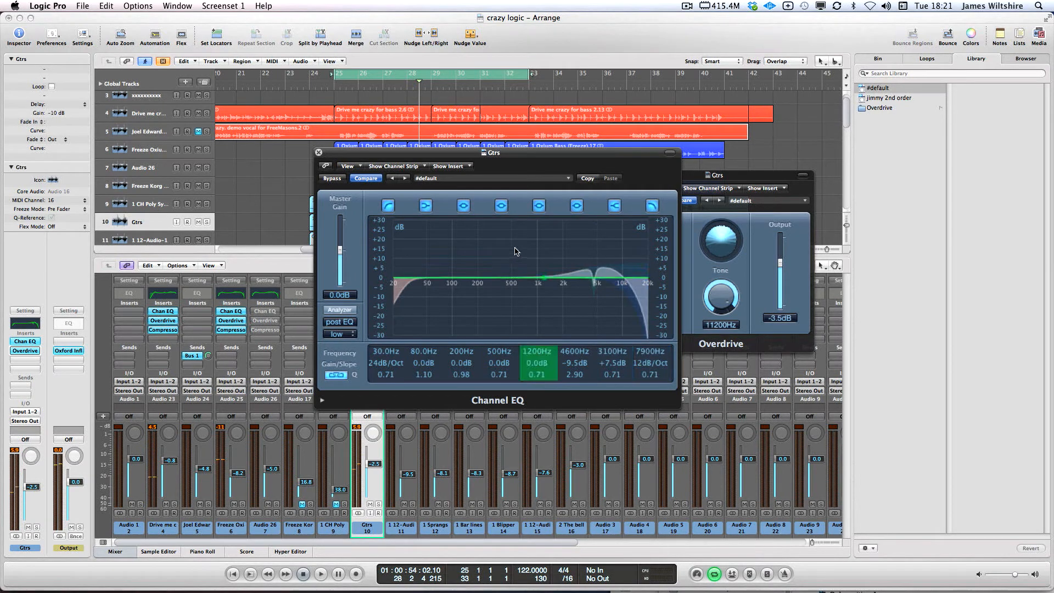
drag(457, 155, 576, 268)
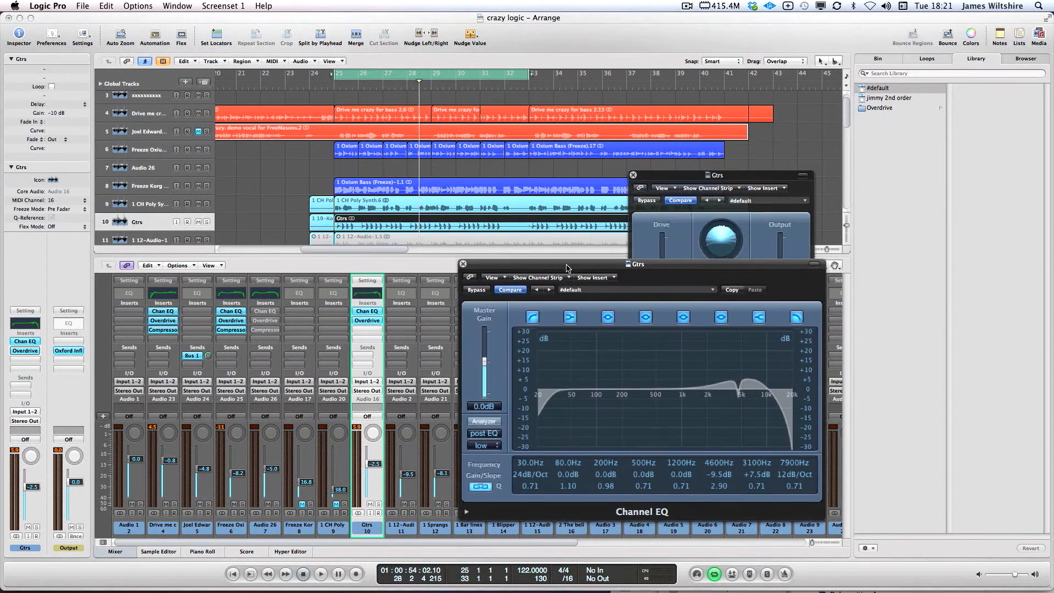
Close the guitars' Overdrive, boost the 240 Hz band and pull the Gtrs fader to -4.0
click(633, 173)
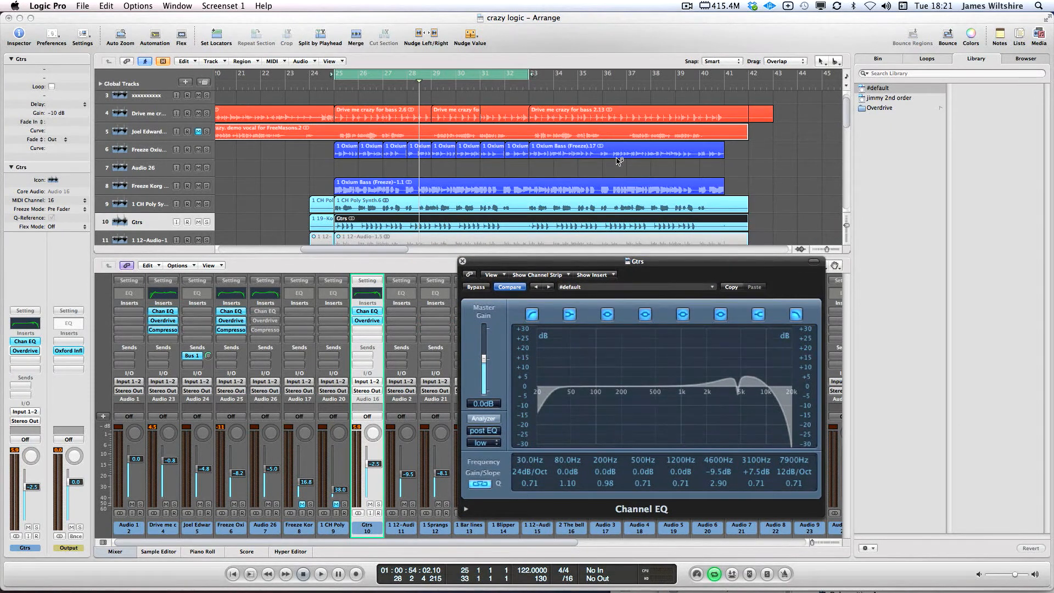
key(space)
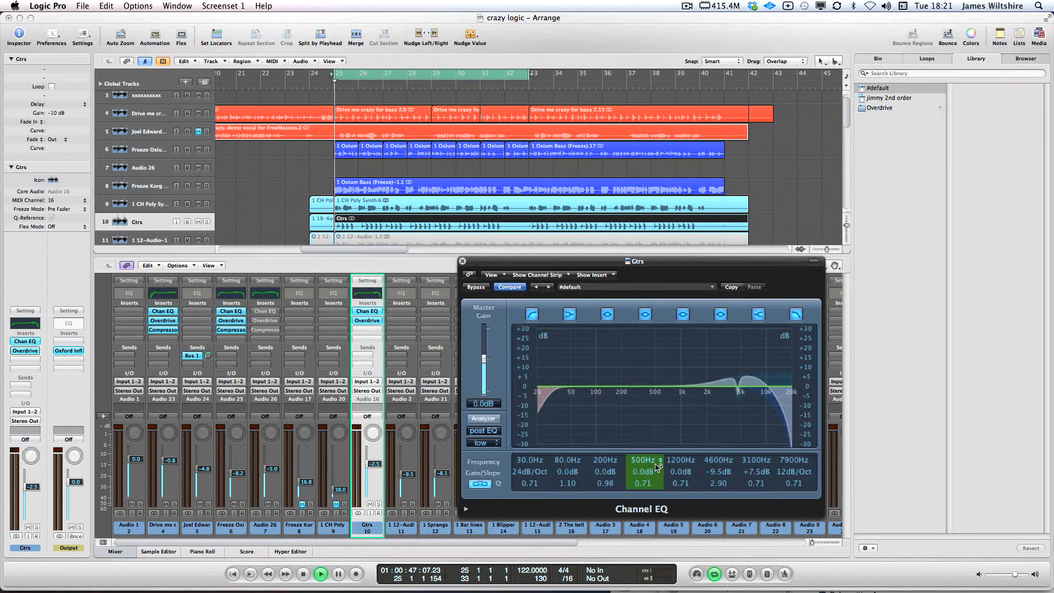
mouse_move(658, 467)
mouse_down()
mouse_move(644, 460)
mouse_move(639, 486)
mouse_move(644, 477)
mouse_up()
drag(521, 455, 522, 426)
key(space)
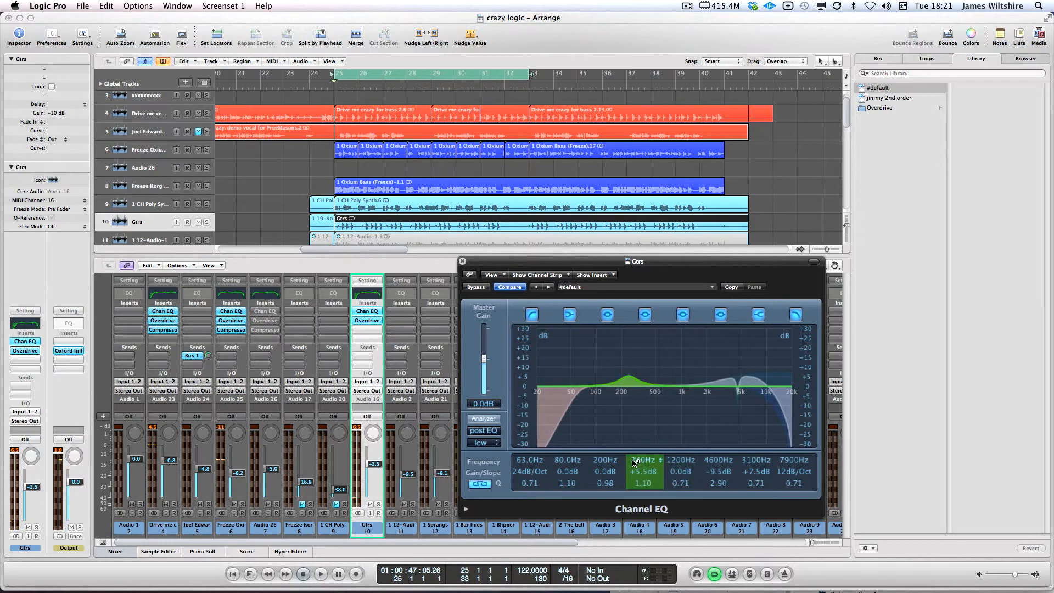
click(373, 468)
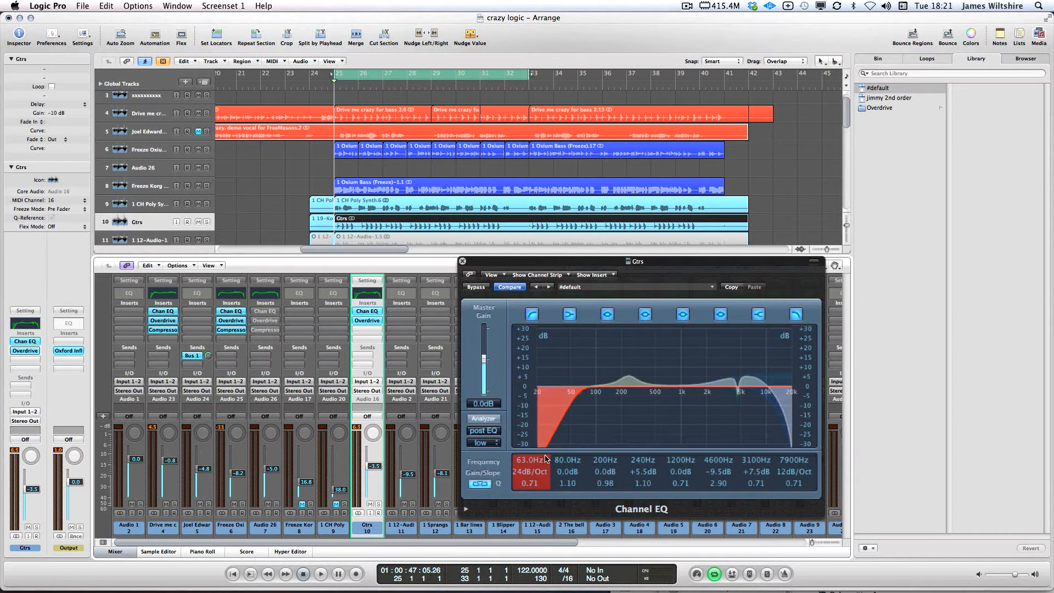
Set a 48 dB/Oct low cut at 72 Hz and a +8.5 dB low shelf at 114 Hz
mouse_move(520, 461)
mouse_down()
mouse_move(521, 447)
mouse_move(527, 470)
mouse_up()
drag(568, 474, 564, 445)
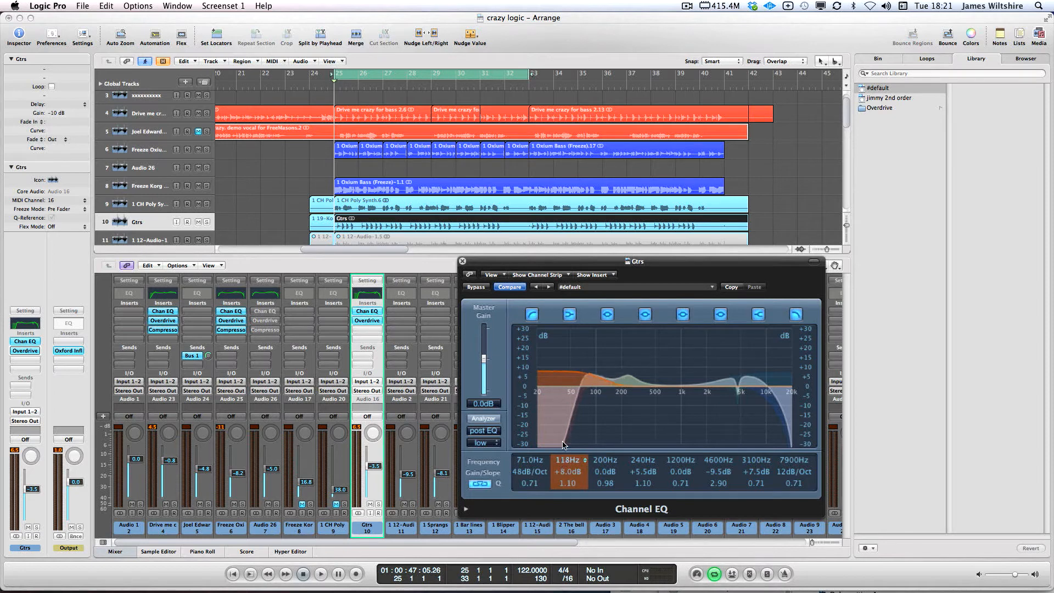
key(space)
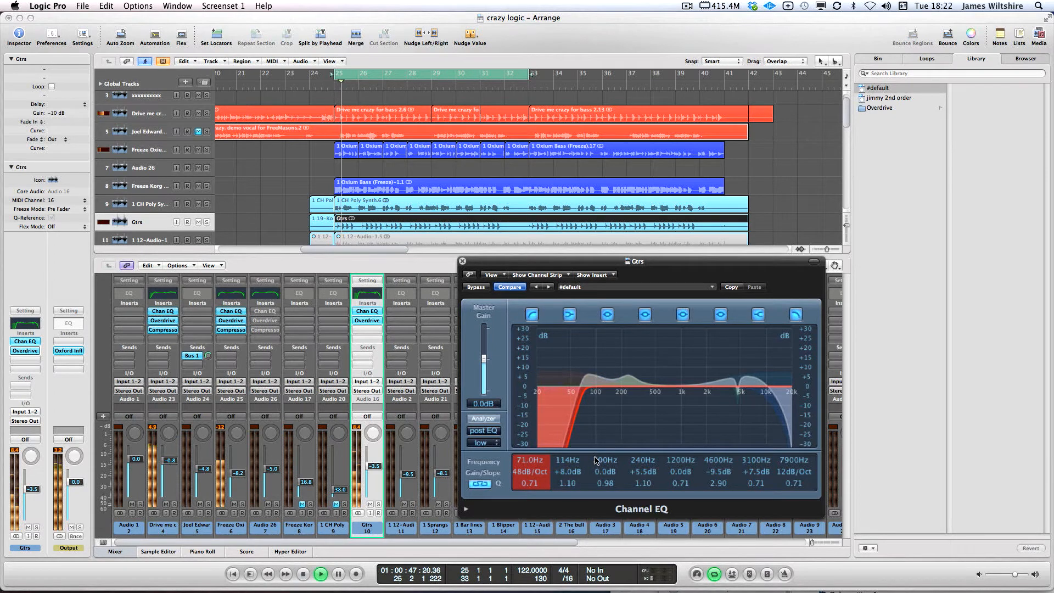
drag(566, 473, 535, 460)
drag(373, 467, 372, 470)
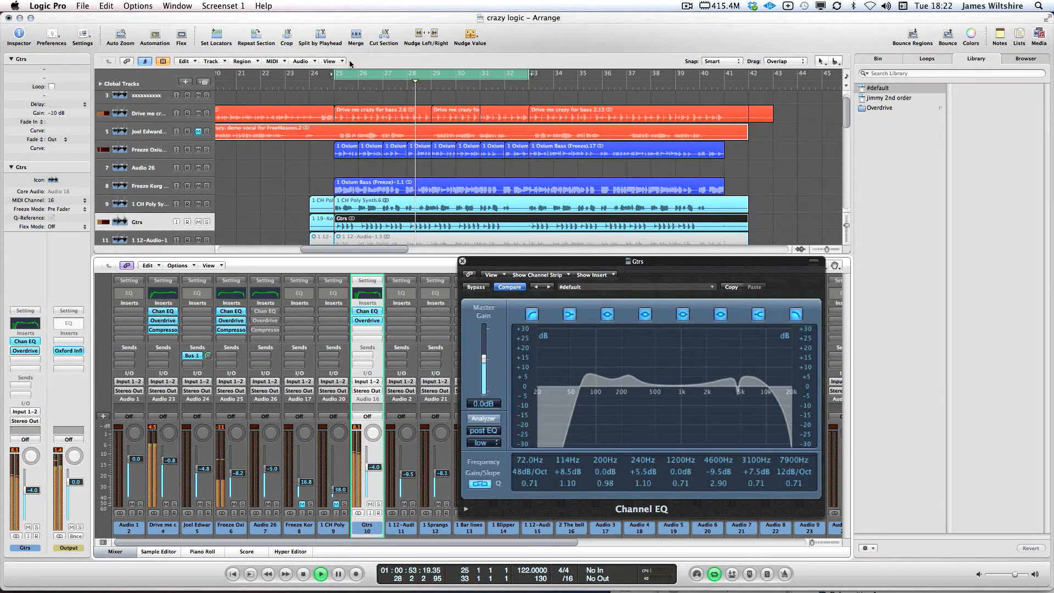
key(space)
drag(307, 76, 602, 76)
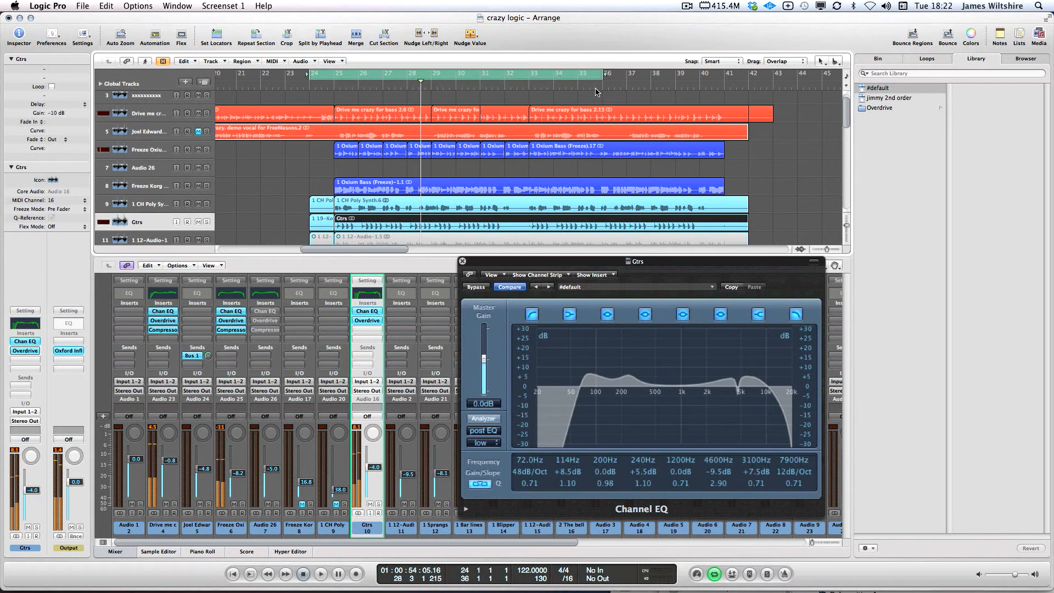
Reset the cycle range to bars 25–33
click(334, 74)
drag(334, 74, 531, 75)
scroll(501, 157, down, 3)
scroll(501, 157, left, 1)
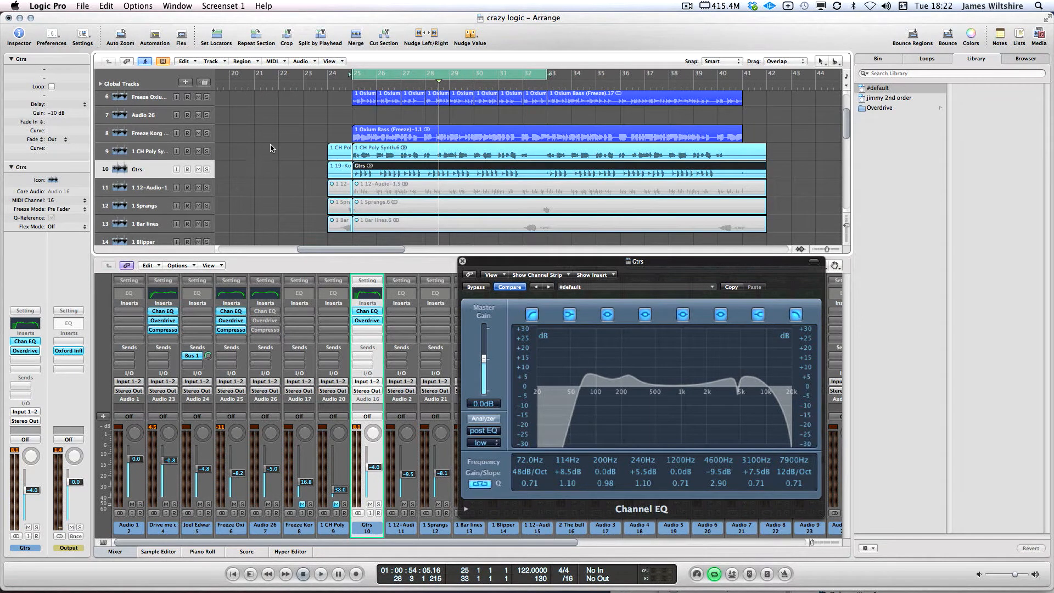
Unmute and solo the 1 CH Poly Synth and raise its fader to -9.6
click(183, 153)
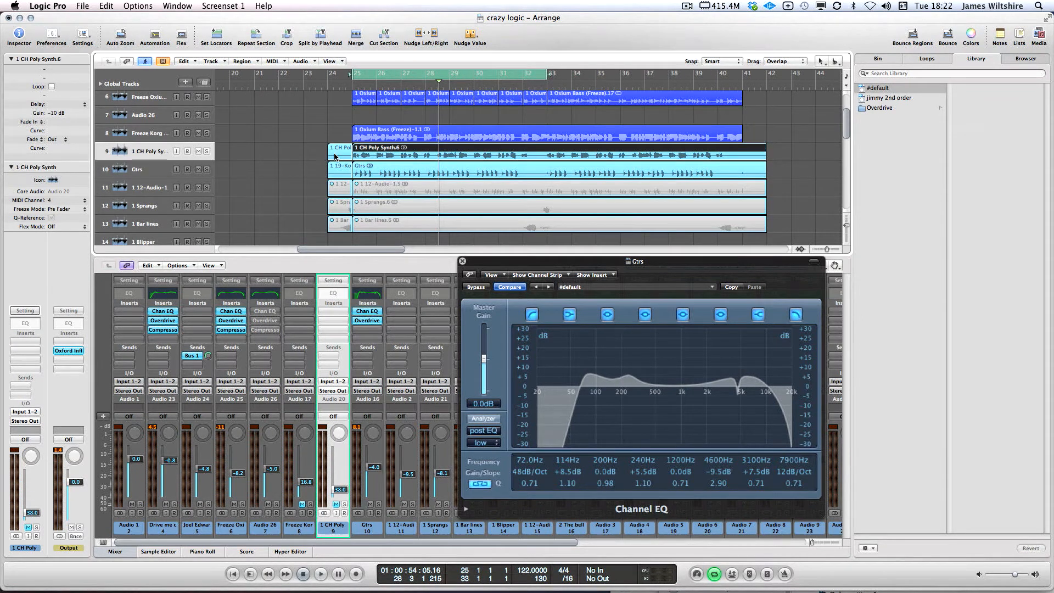
click(336, 505)
click(344, 505)
key(space)
drag(340, 489, 340, 475)
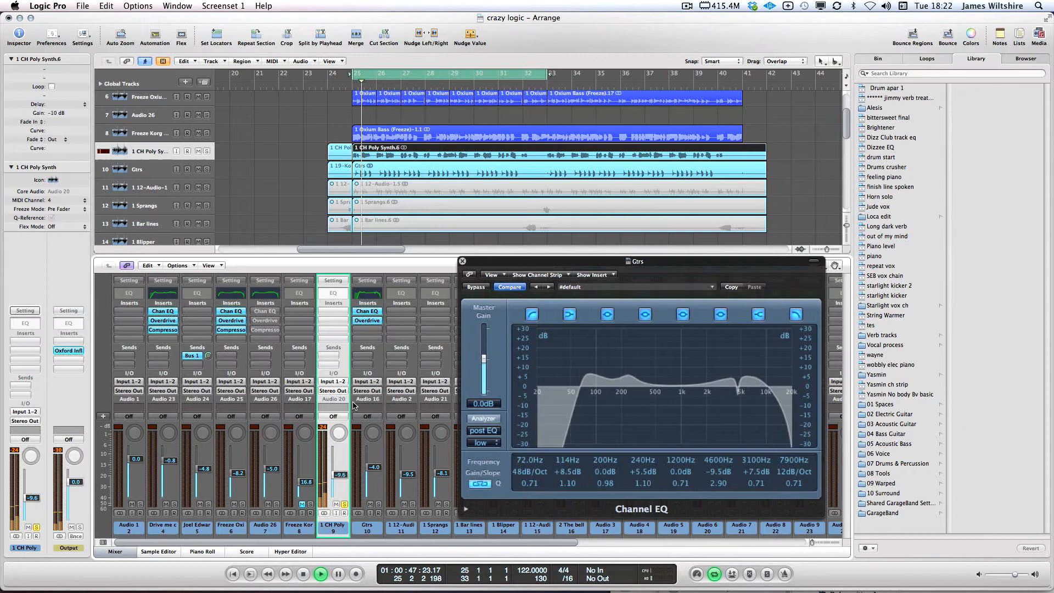
Insert an Overdrive with 11.75 dB drive and 20000 Hz tone, followed by a Compressor
click(324, 310)
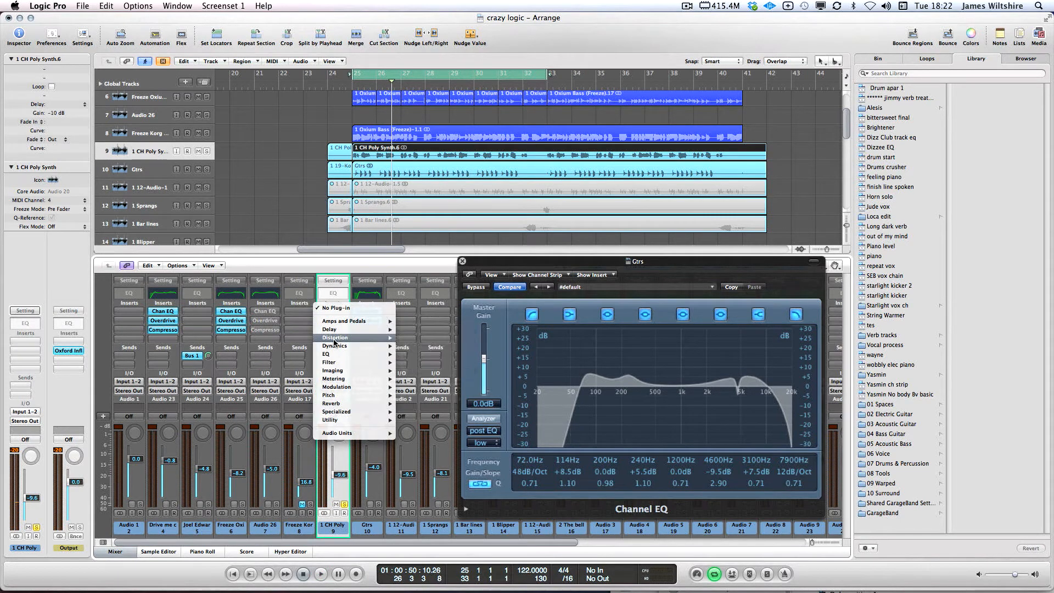
mouse_move(334, 338)
mouse_move(451, 372)
click(485, 374)
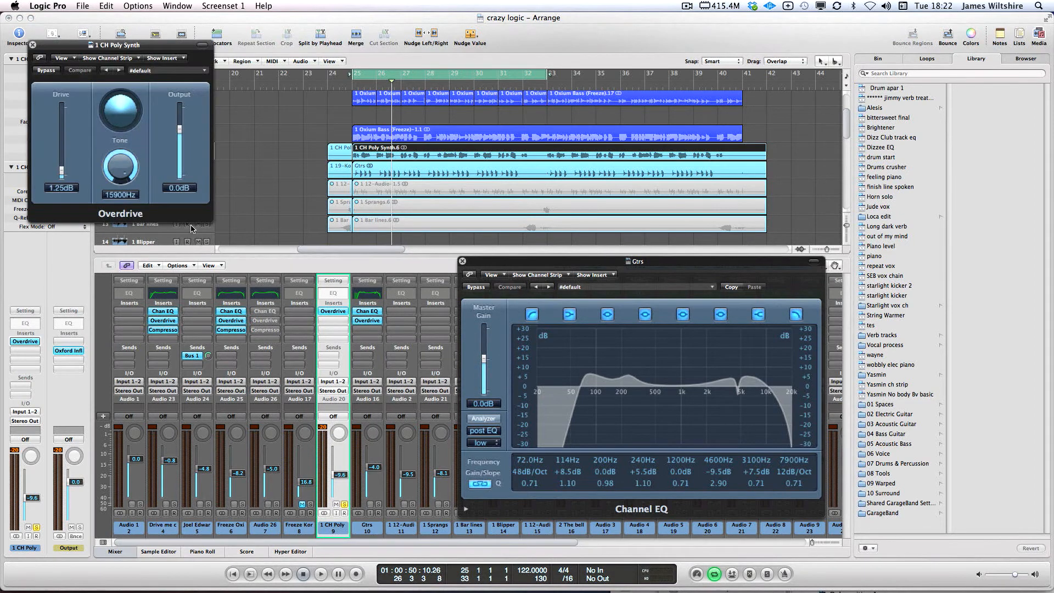
key(space)
drag(63, 157, 63, 137)
drag(121, 173, 120, 159)
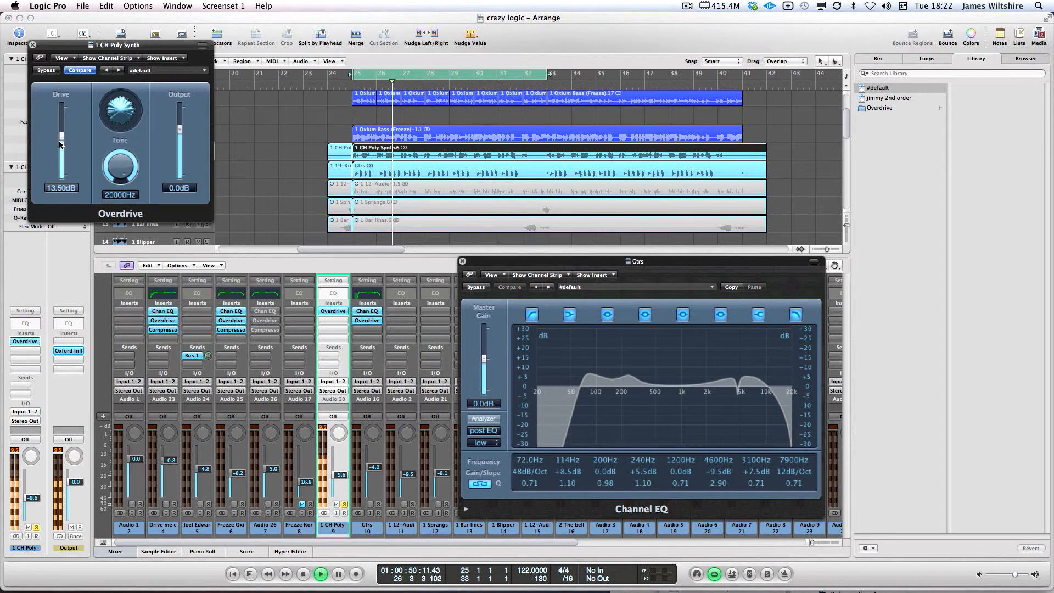
drag(62, 137, 62, 142)
key(space)
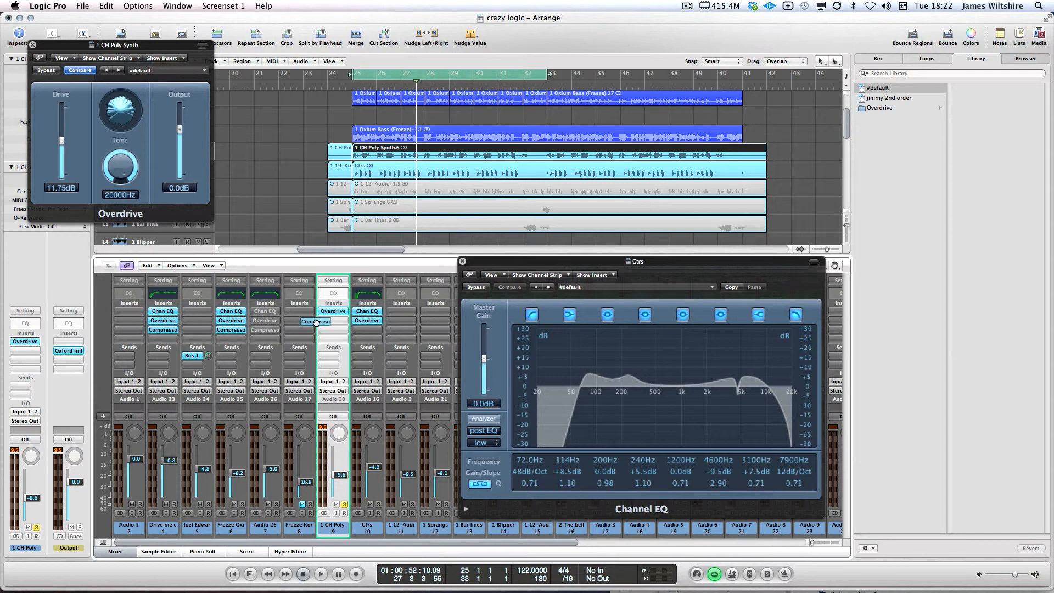
drag(316, 323, 334, 322)
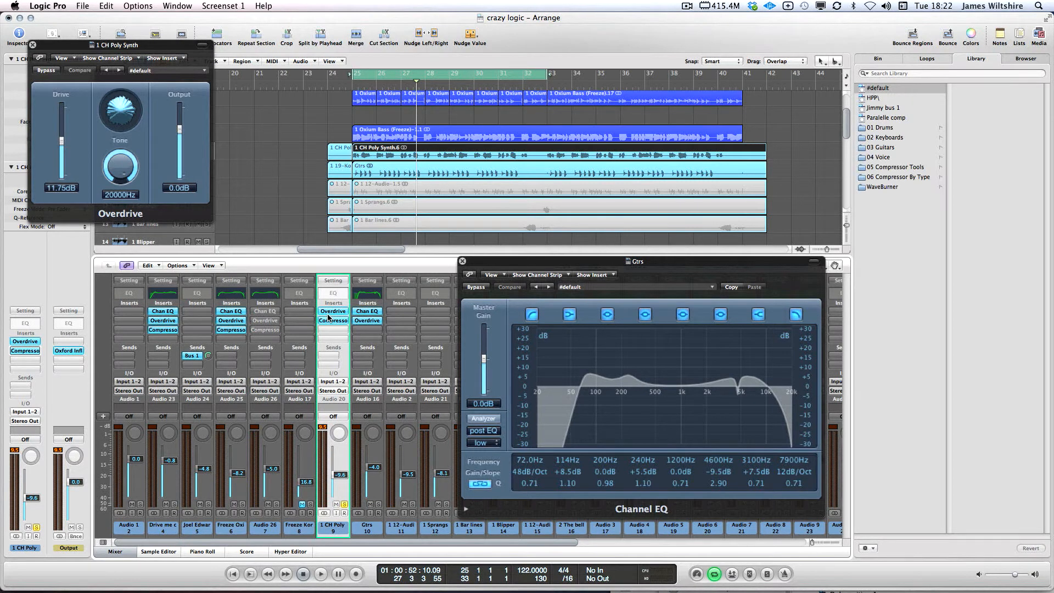
Set the compressor to -18.5 dB threshold, 29 ms attack and 32 ms release
click(333, 321)
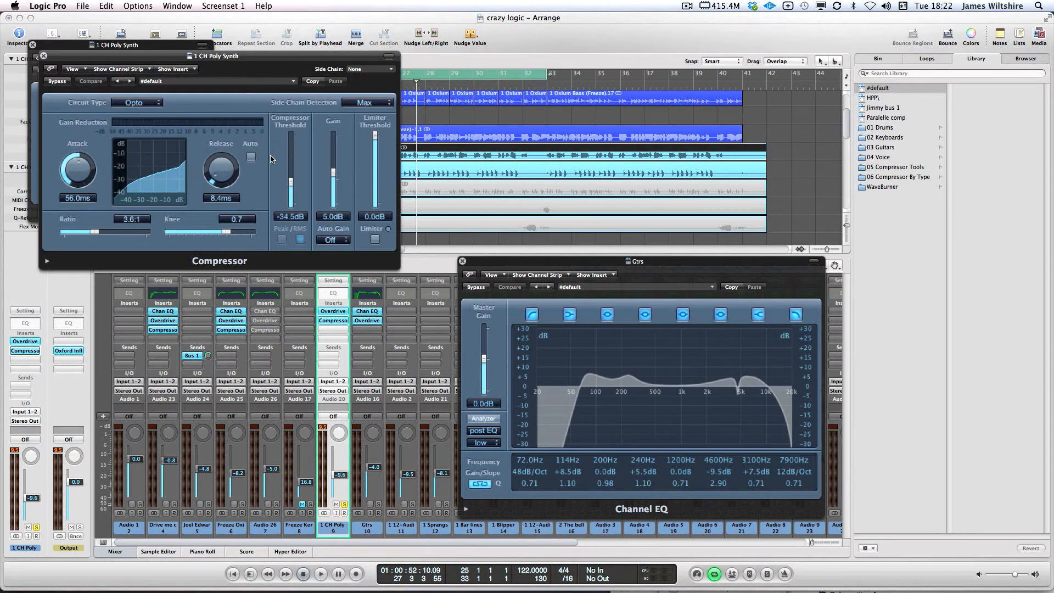
click(47, 262)
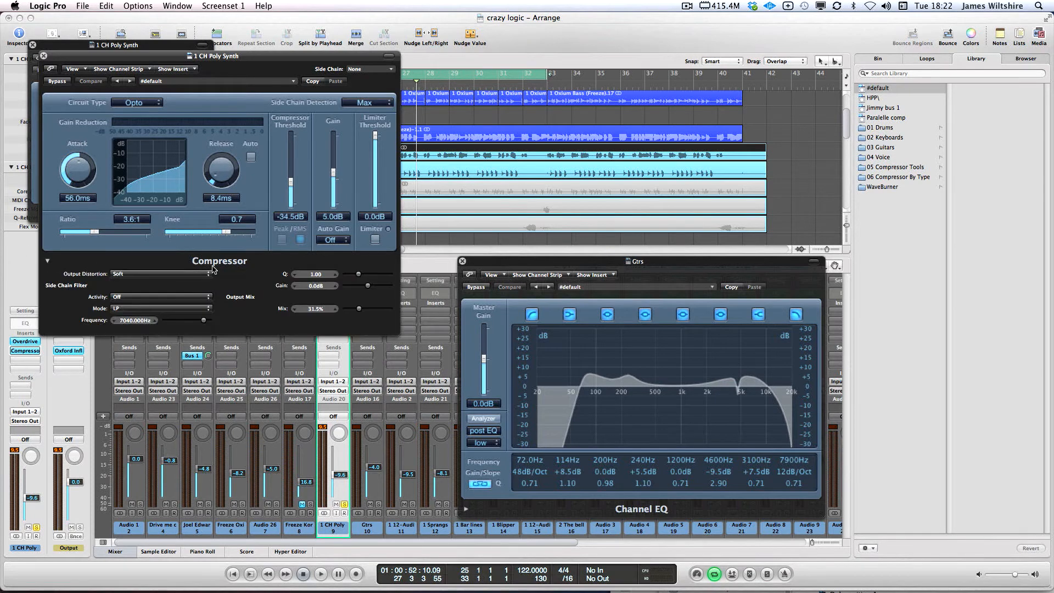
key(space)
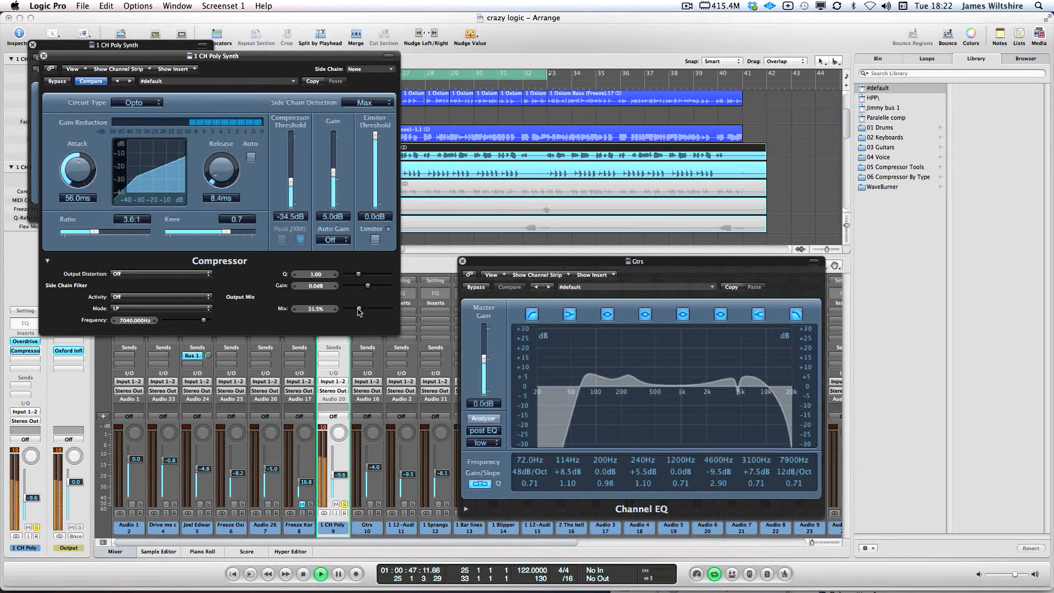
drag(291, 184, 293, 174)
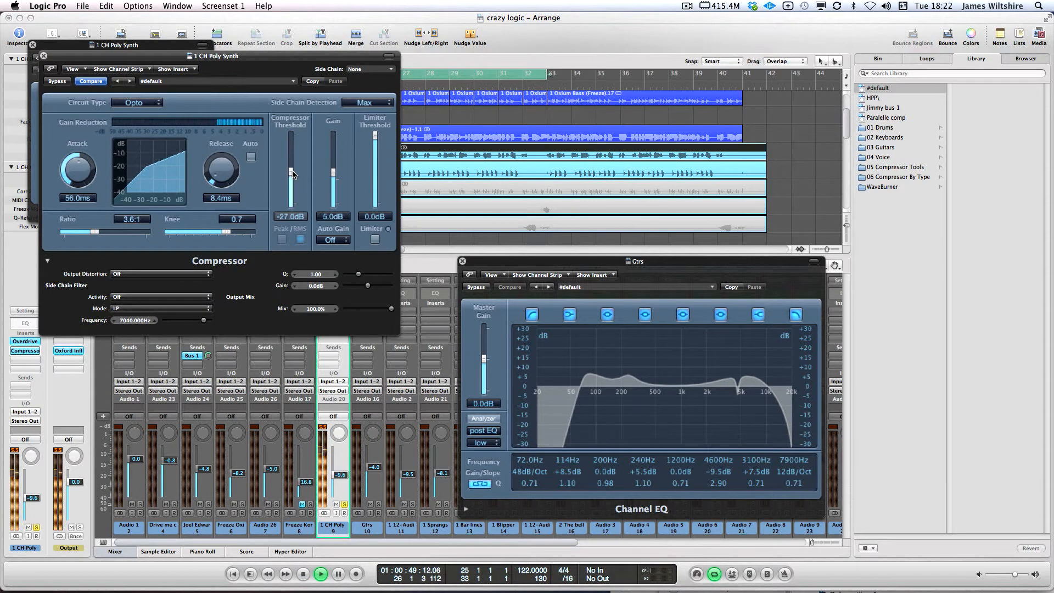
drag(221, 171, 222, 154)
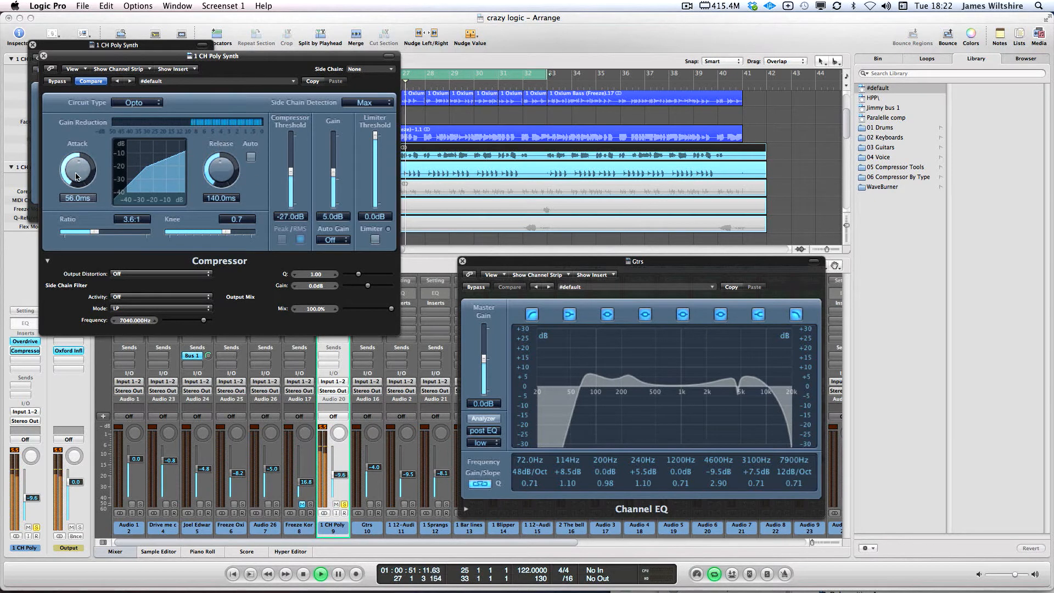
drag(76, 173, 76, 179)
drag(222, 170, 220, 179)
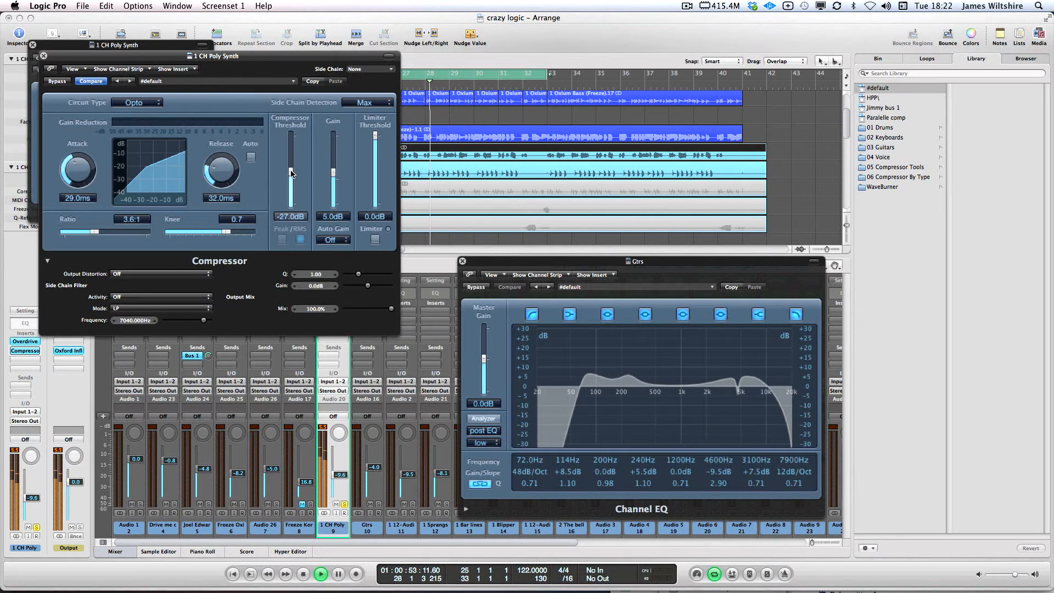
drag(292, 173, 291, 161)
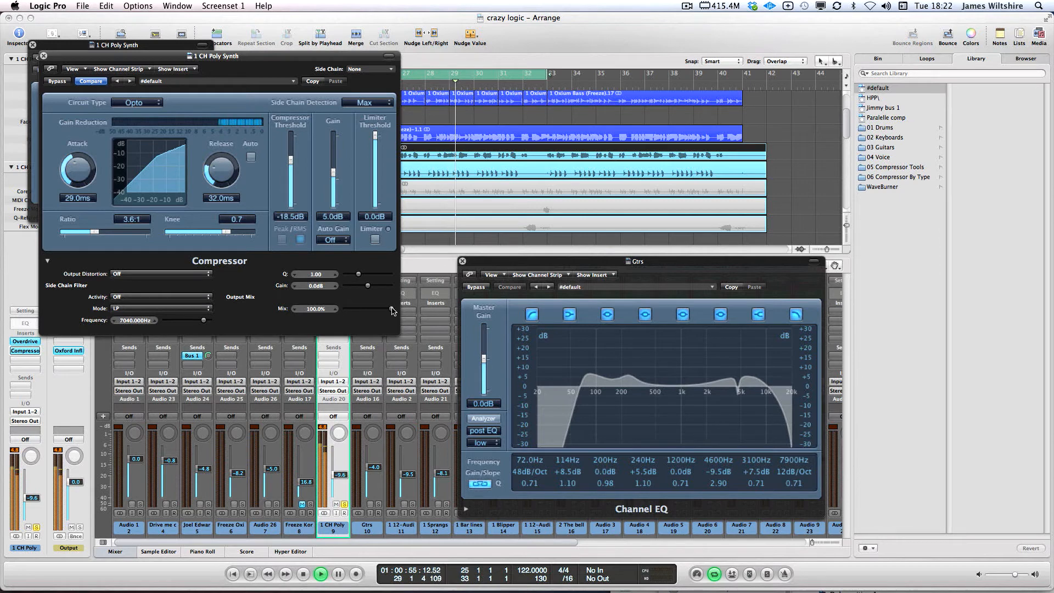
Blend the compressor to 58% mix and lower the 1 CH Poly fader to -12.4
drag(393, 311, 371, 313)
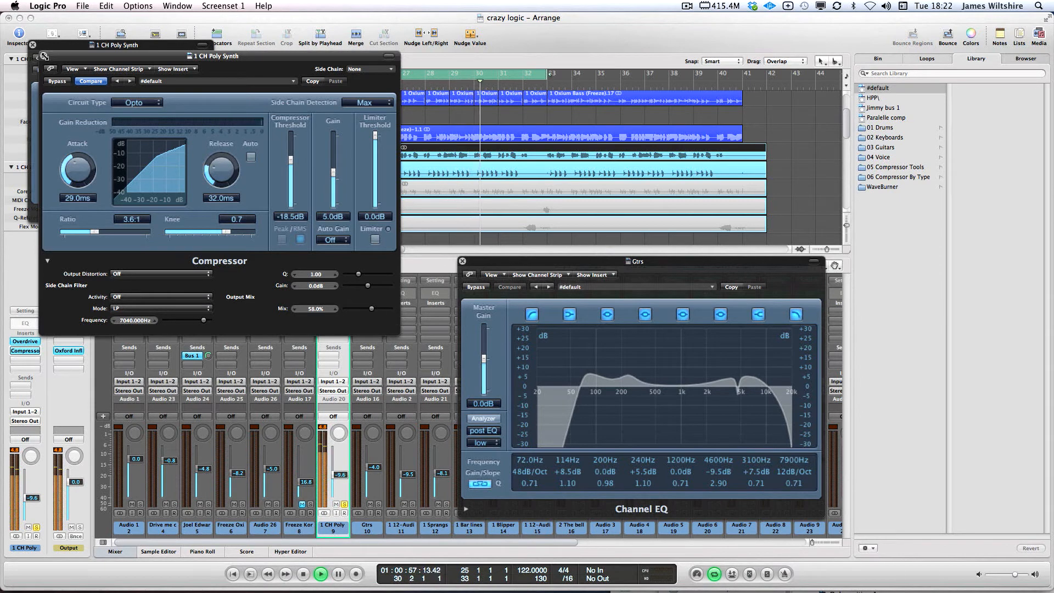
key(super+w)
drag(338, 468, 338, 471)
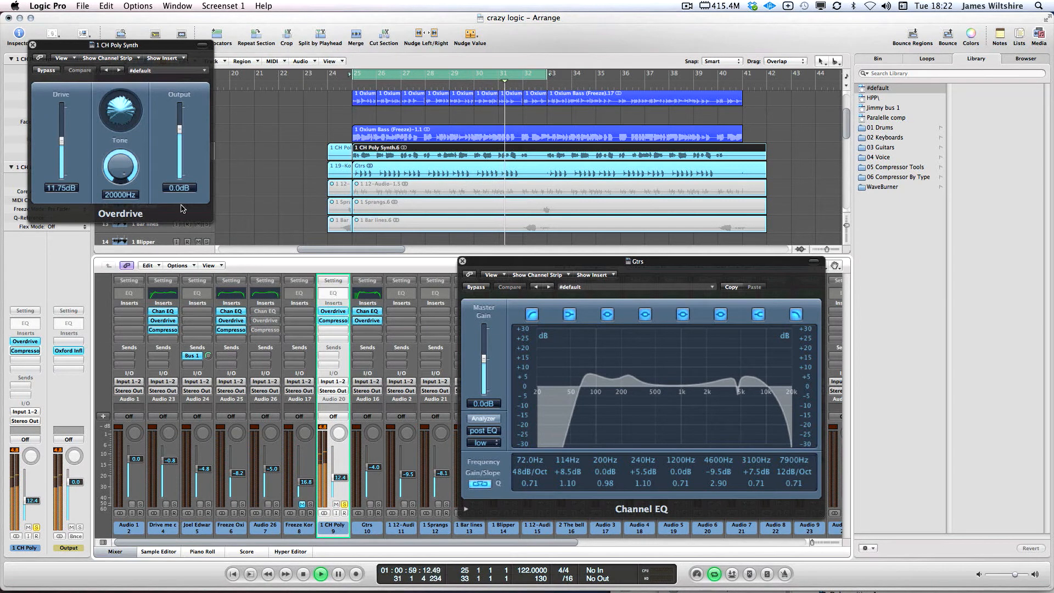
Drop the Overdrive output to -6.0 dB, set the fader near -9.6, and reopen the compressor
key(super+w)
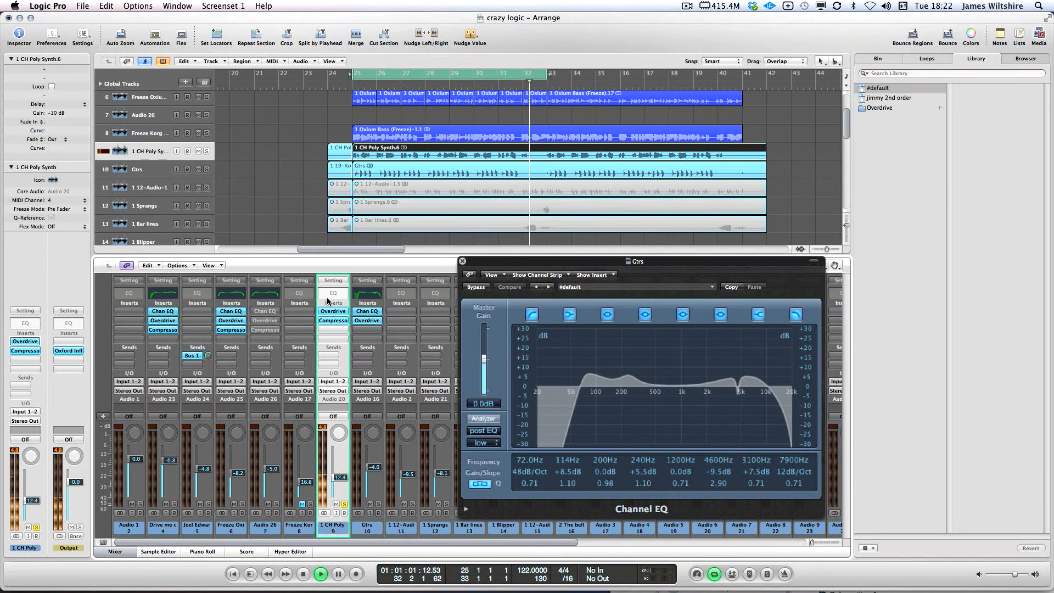
click(328, 312)
drag(180, 128, 180, 137)
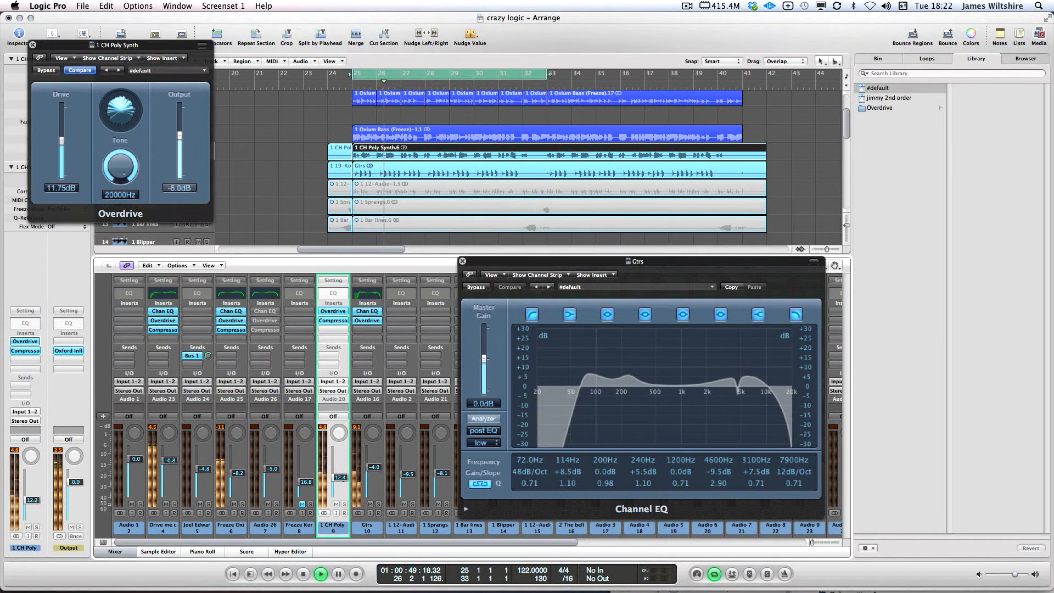
drag(338, 486, 337, 475)
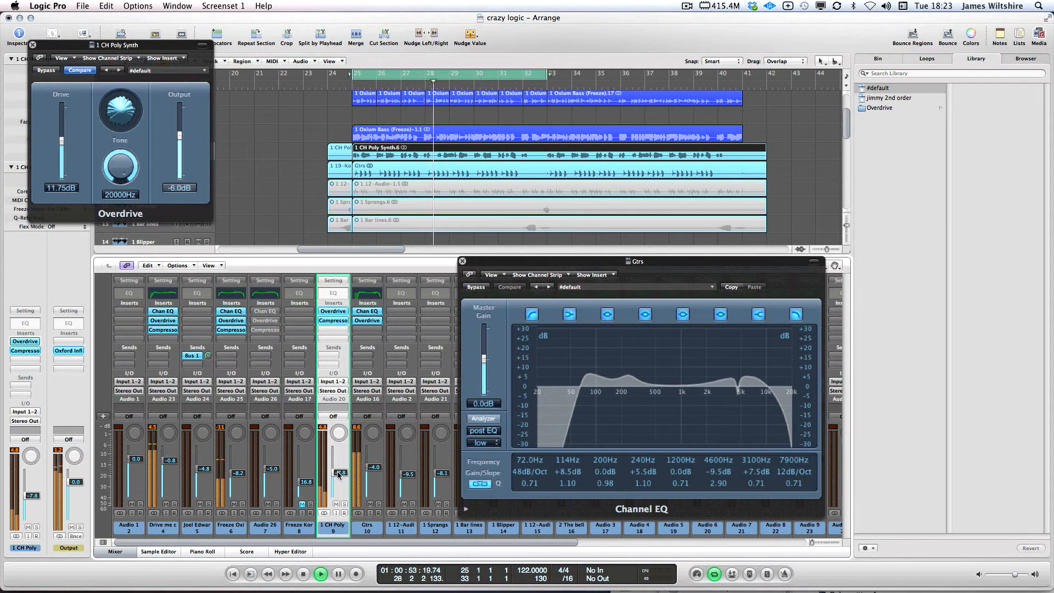
drag(337, 475, 337, 477)
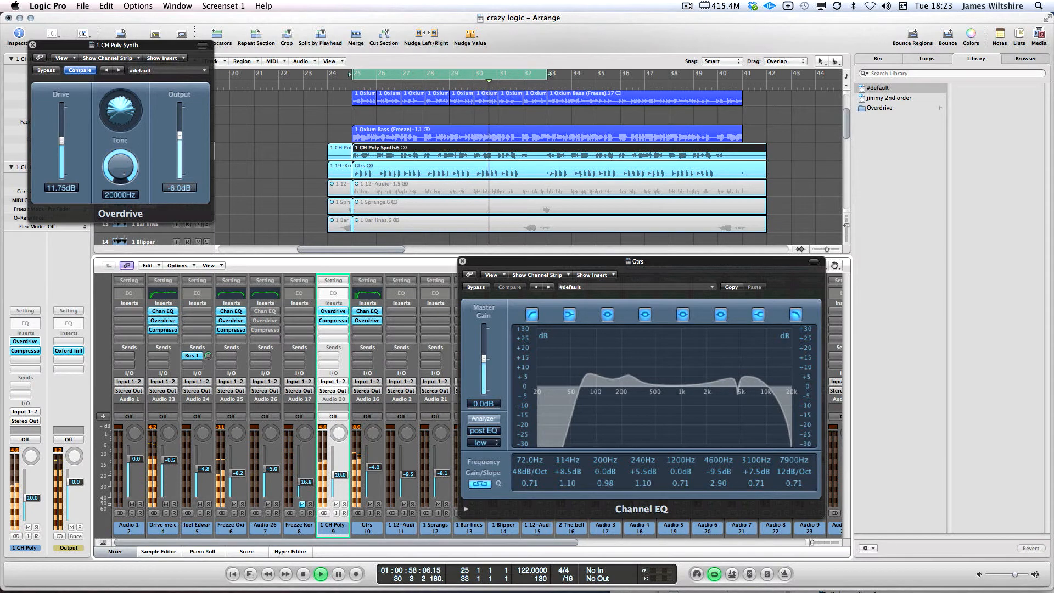
key(space)
click(338, 322)
click(131, 274)
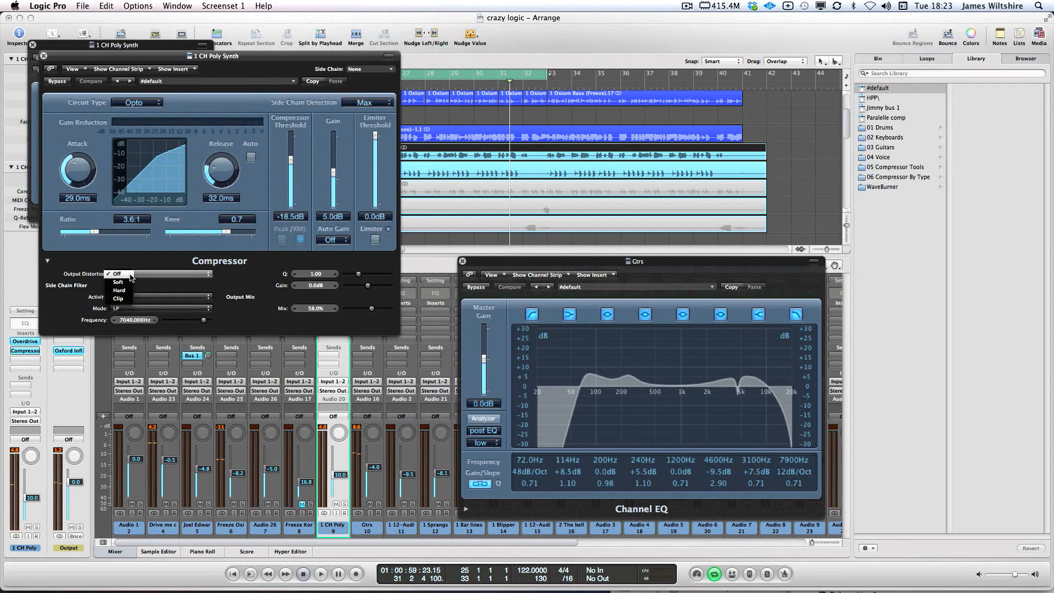
Switch the 1 CH Poly compressor's output distortion to Soft, audition it, and close the plug-in
click(118, 282)
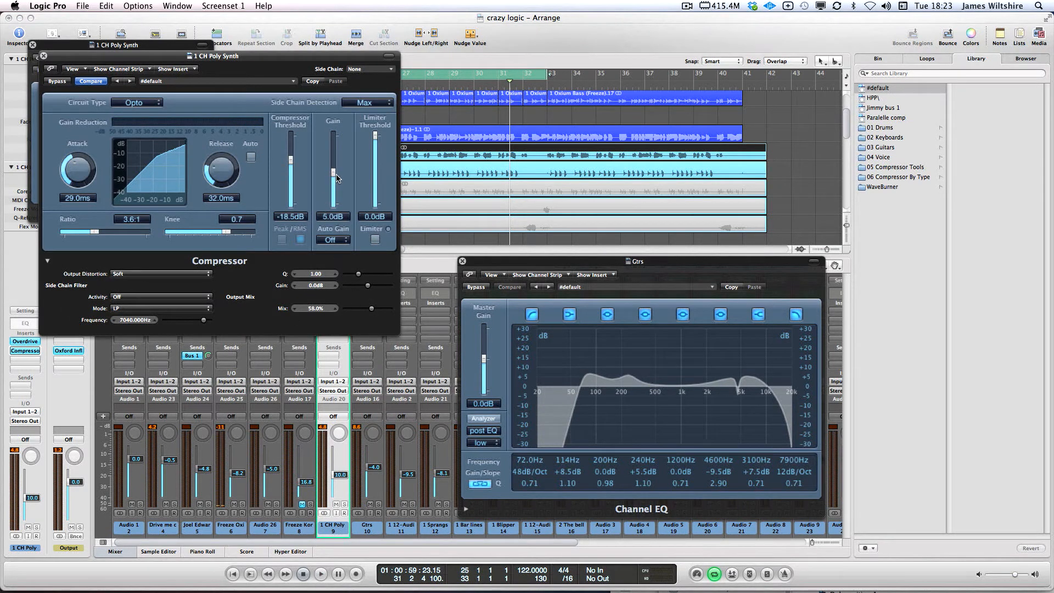
key(space)
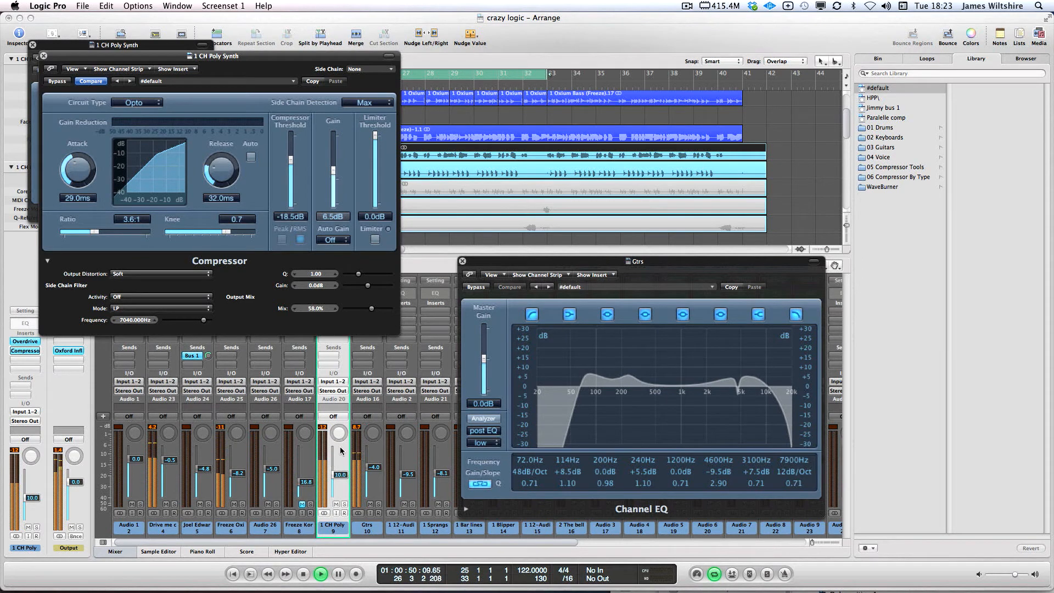
key(space)
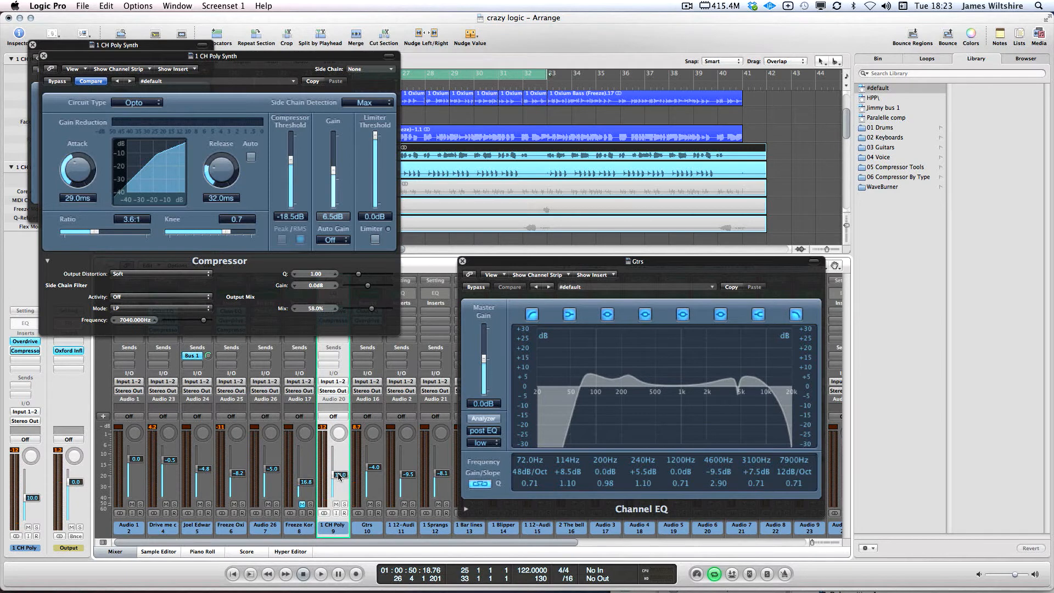
key(space)
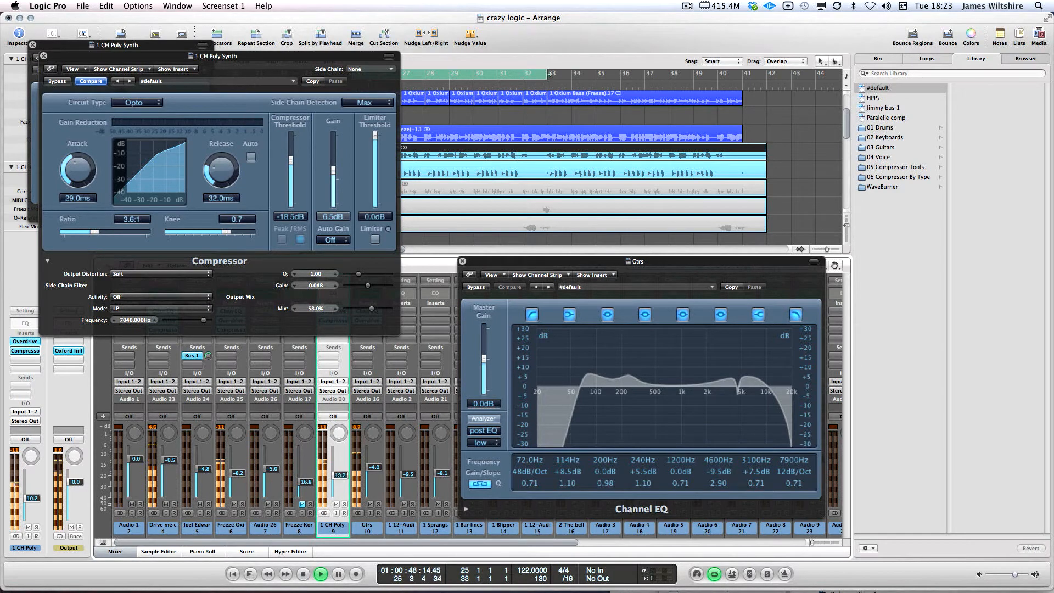
click(44, 55)
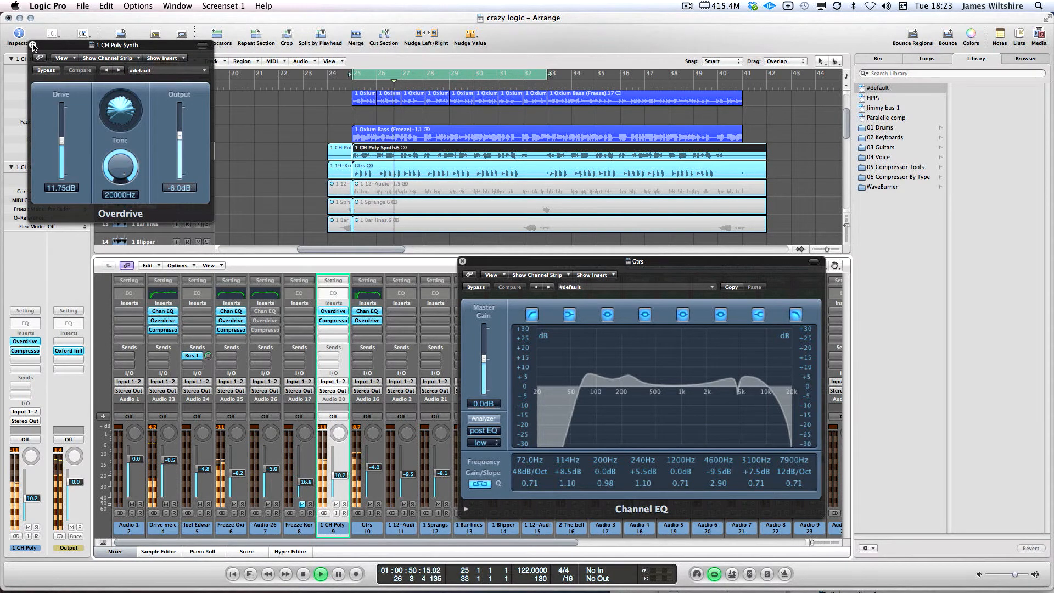
Close the Overdrive and Gtrs Channel EQ windows, hide the mixer and stop playback
click(33, 45)
click(462, 262)
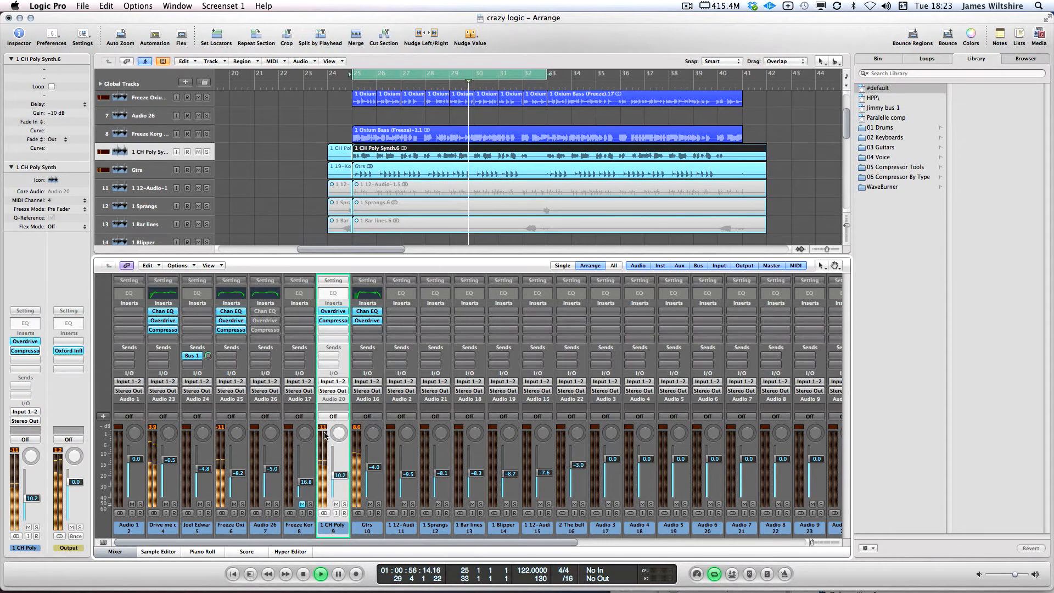
click(119, 553)
scroll(384, 216, up, 5)
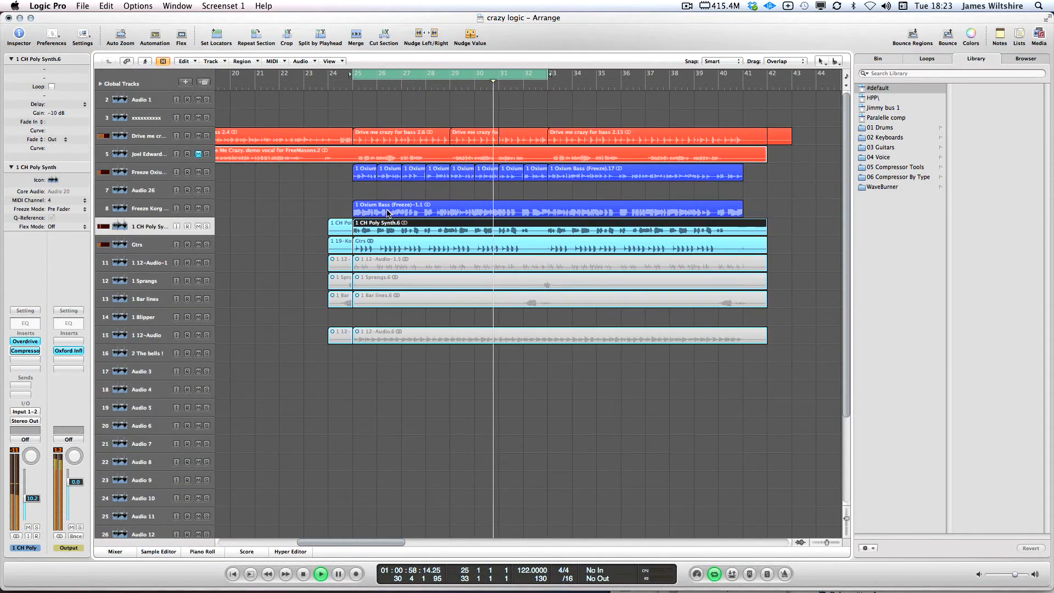
key(space)
click(355, 100)
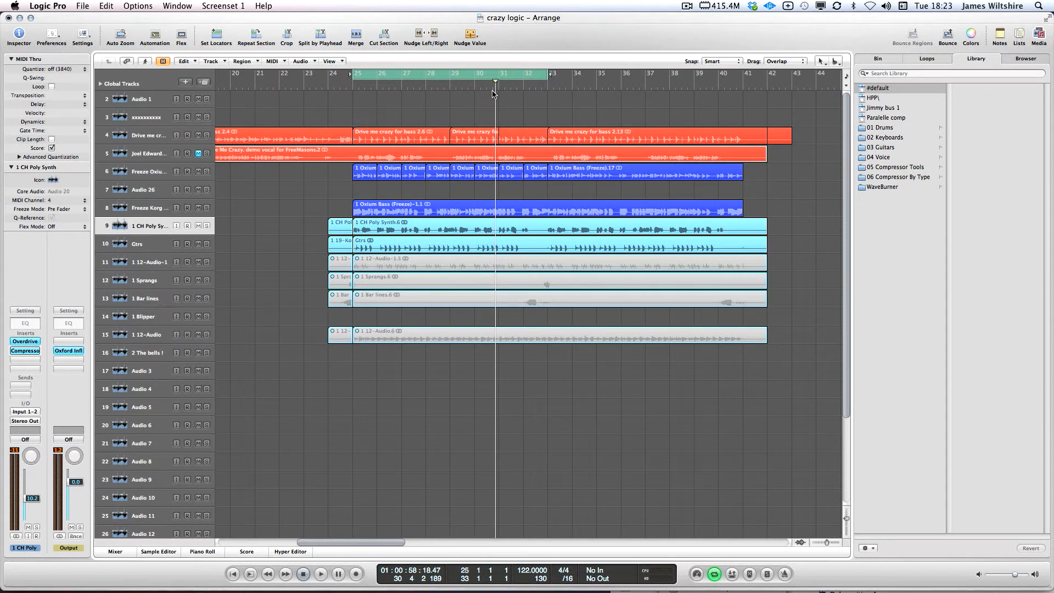
Show the mixer beneath the arrange tracks again and select the bass track
click(115, 551)
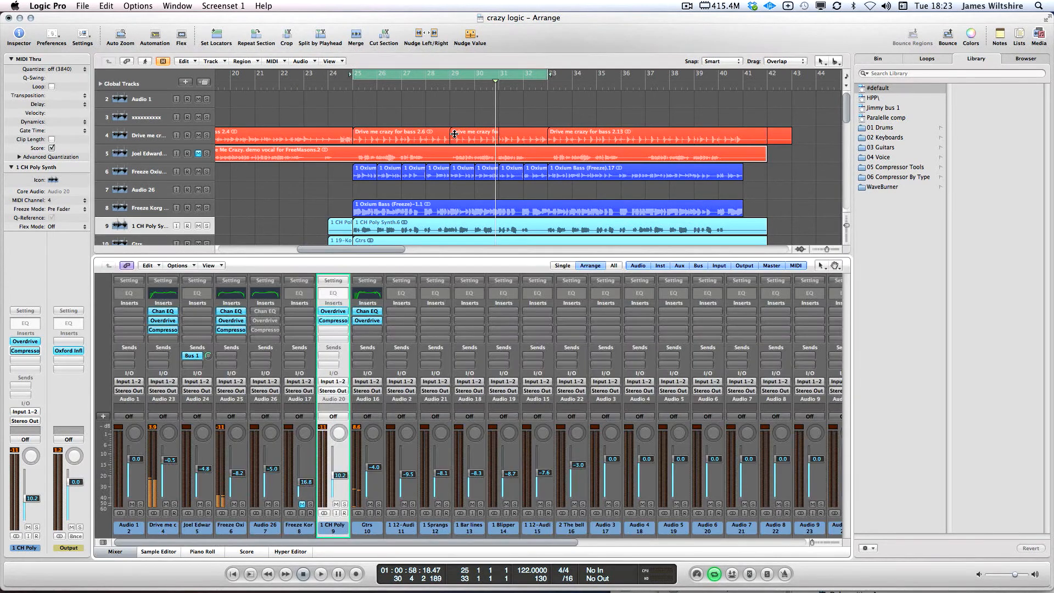
click(295, 181)
click(138, 136)
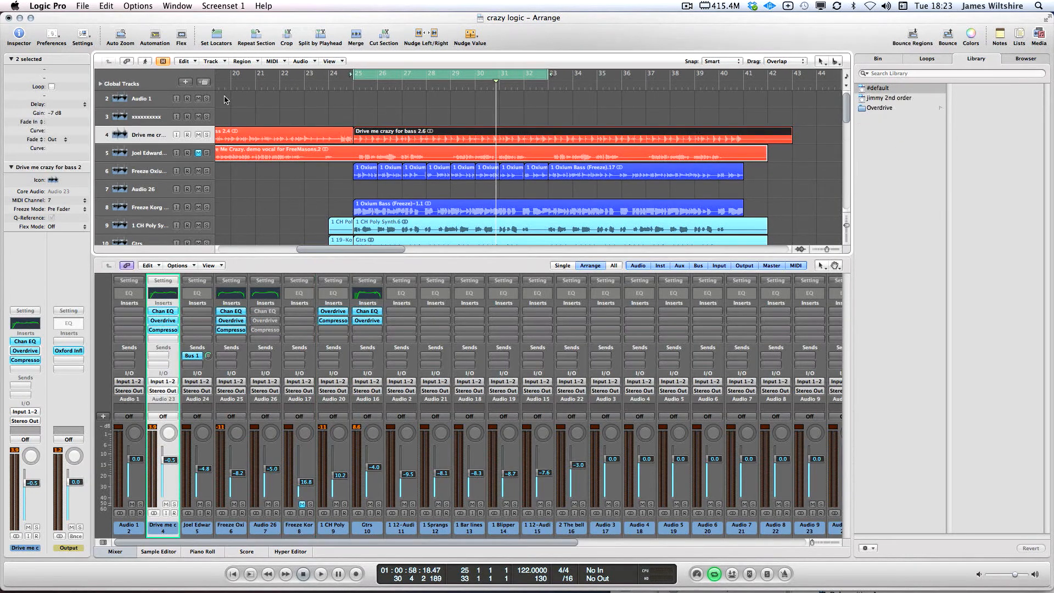
Duplicate the bass track, then delete the vocal regions and unwanted duplicate tracks
click(203, 81)
click(402, 104)
click(153, 170)
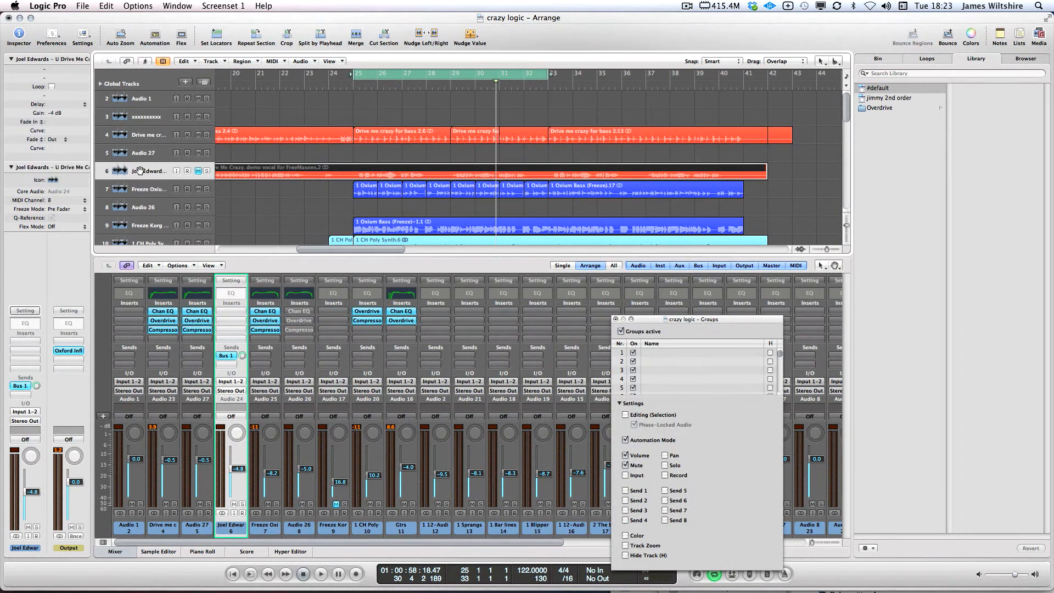
key(Delete)
click(149, 152)
key(Delete)
key(Delete)
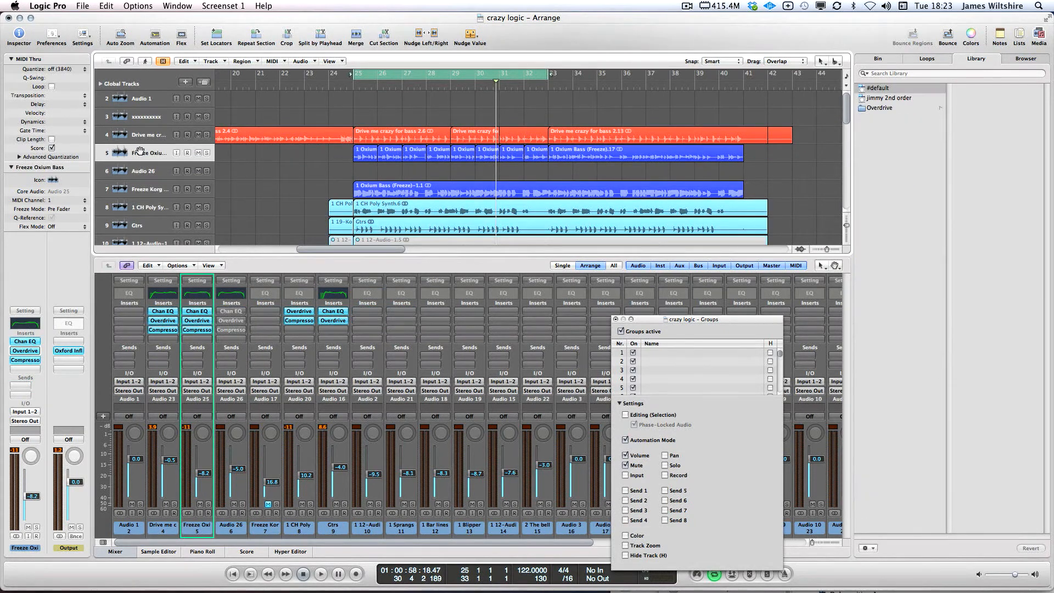
Add duplicate tracks Audio 24 for the Oxium bass and Audio 27 for the bass
click(149, 152)
click(204, 82)
click(332, 197)
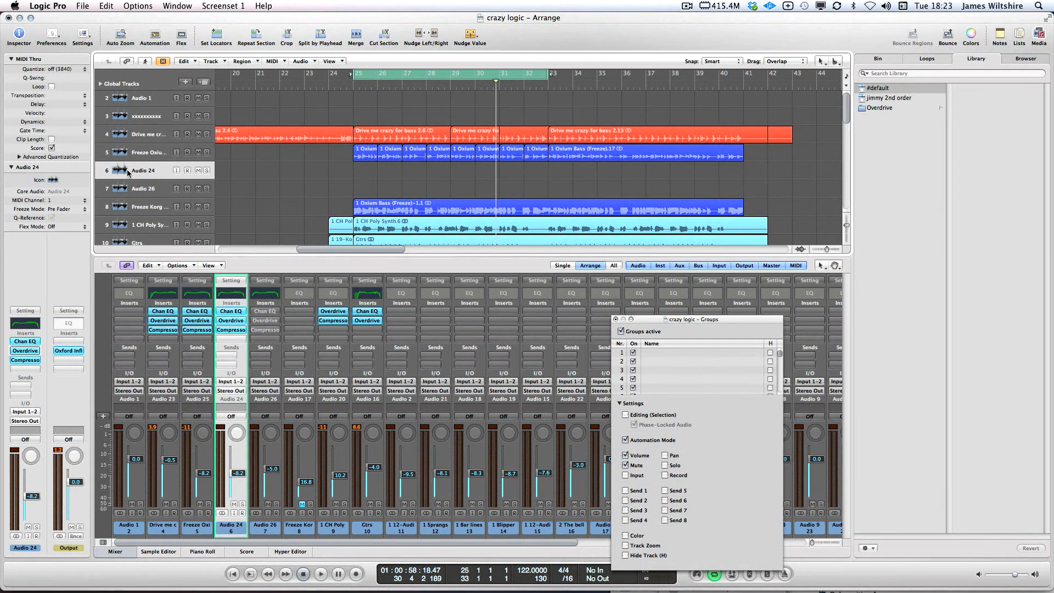
click(144, 171)
key(Delete)
click(150, 153)
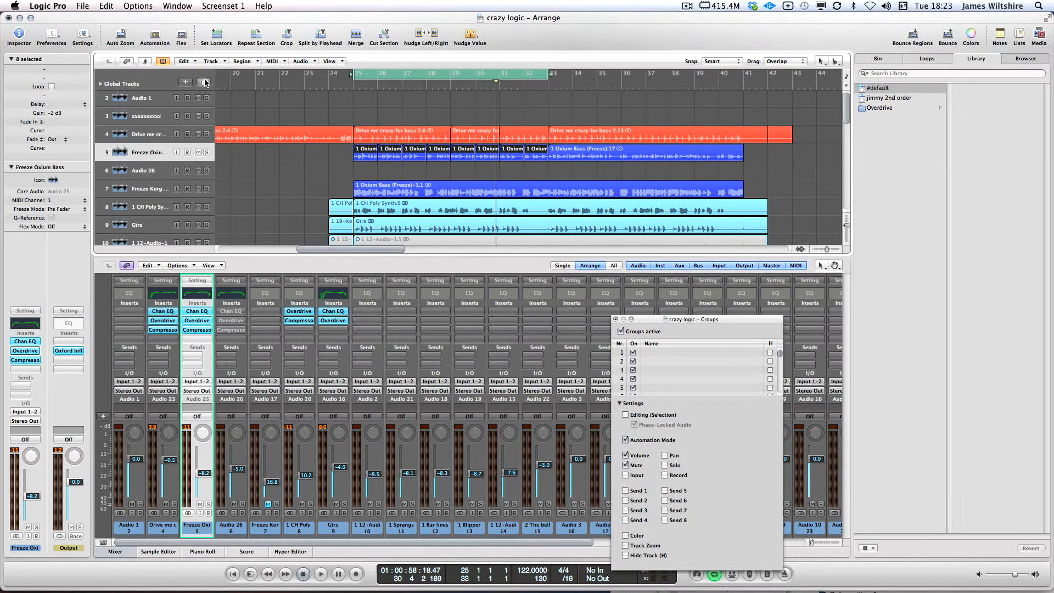
click(205, 82)
click(142, 134)
click(205, 81)
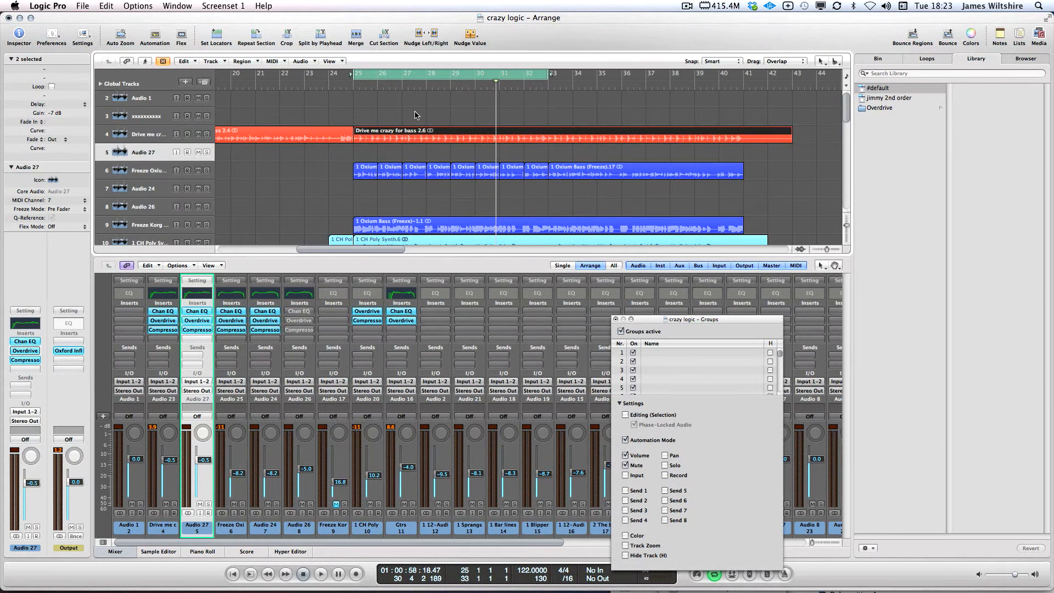
Split the bass region and move its bar-28 slice onto Audio 27
click(402, 141)
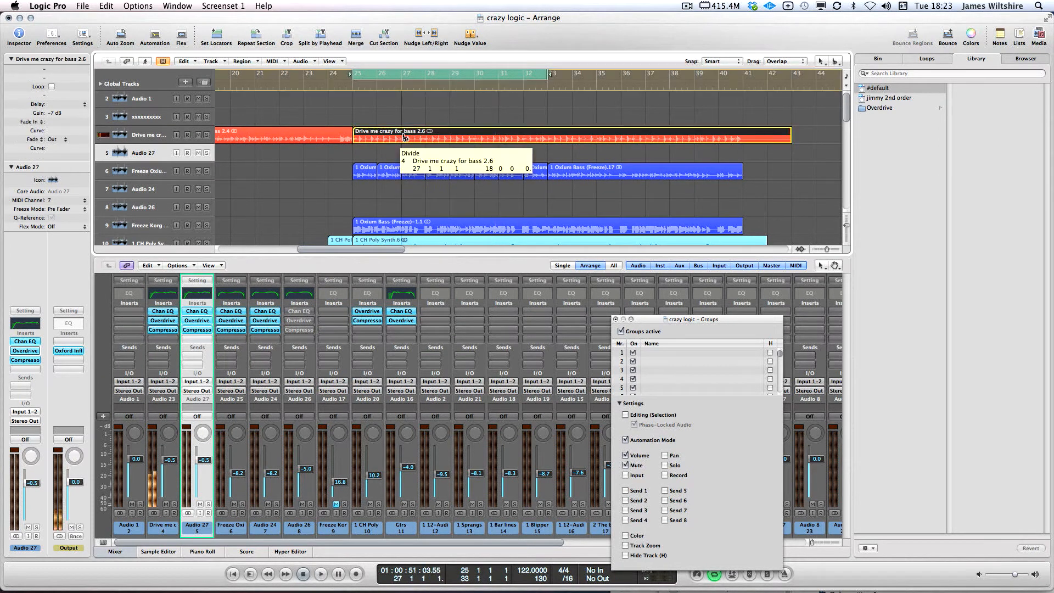
drag(425, 138, 428, 156)
drag(430, 141, 665, 130)
key(Delete)
super+click(454, 154)
super+click(487, 152)
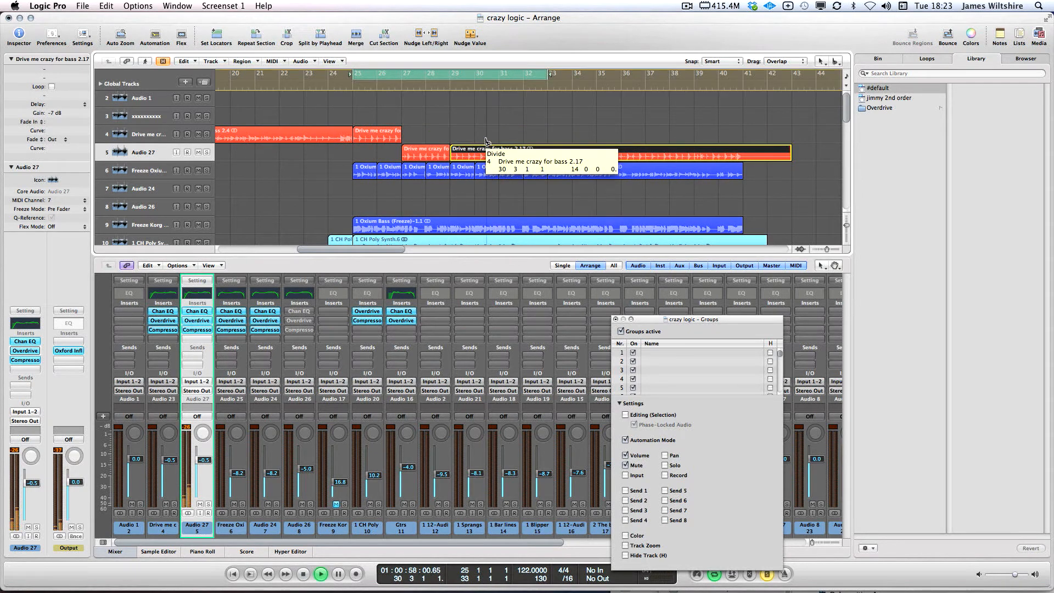
key(Escape)
click(506, 143)
mouse_move(466, 141)
mouse_down()
mouse_move(493, 148)
mouse_move(465, 139)
mouse_up()
click(370, 158)
Move the Oxium Bass slices onto the Audio 24 track
click(136, 190)
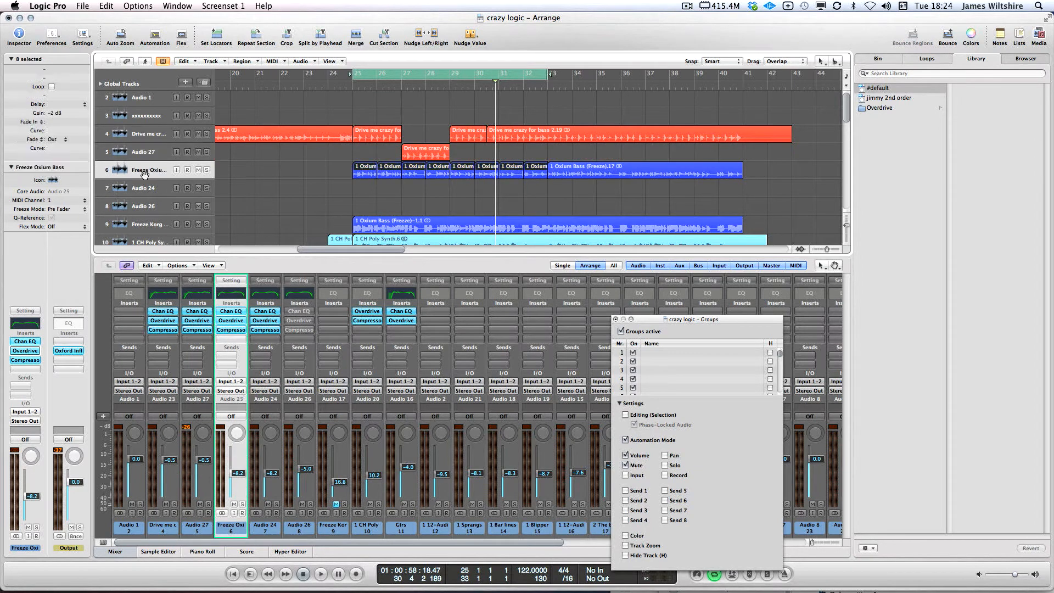
mouse_move(411, 187)
mouse_down()
mouse_move(439, 173)
mouse_move(413, 185)
mouse_up()
scroll(410, 199, down, 3)
scroll(410, 201, down, 1)
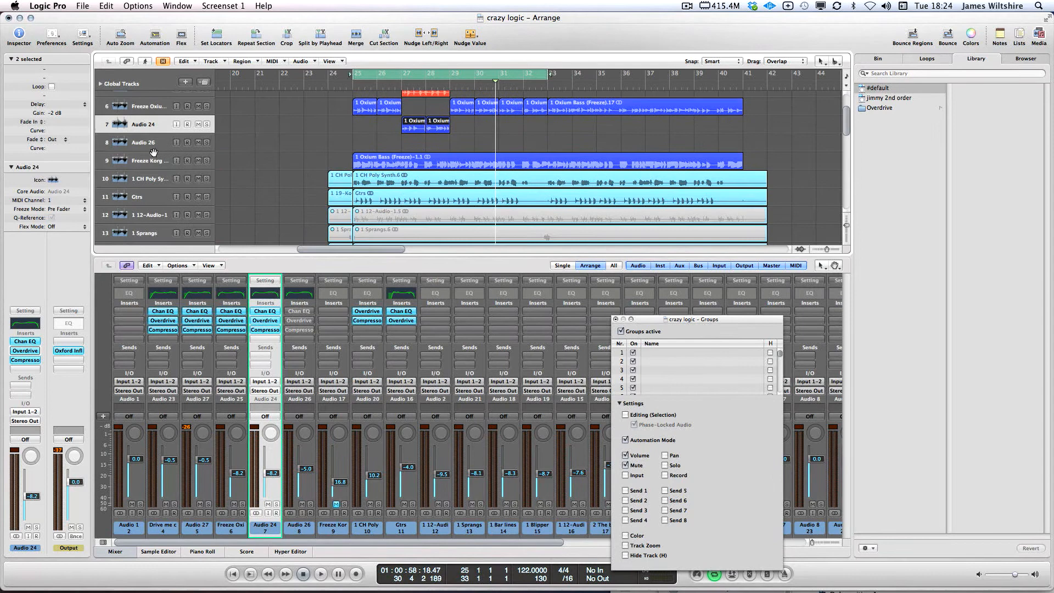
Create duplicate tracks Audio 28 and Audio 29 and split the synth and Gtrs regions at bars 27 and 29
click(150, 176)
click(403, 183)
key(super+d)
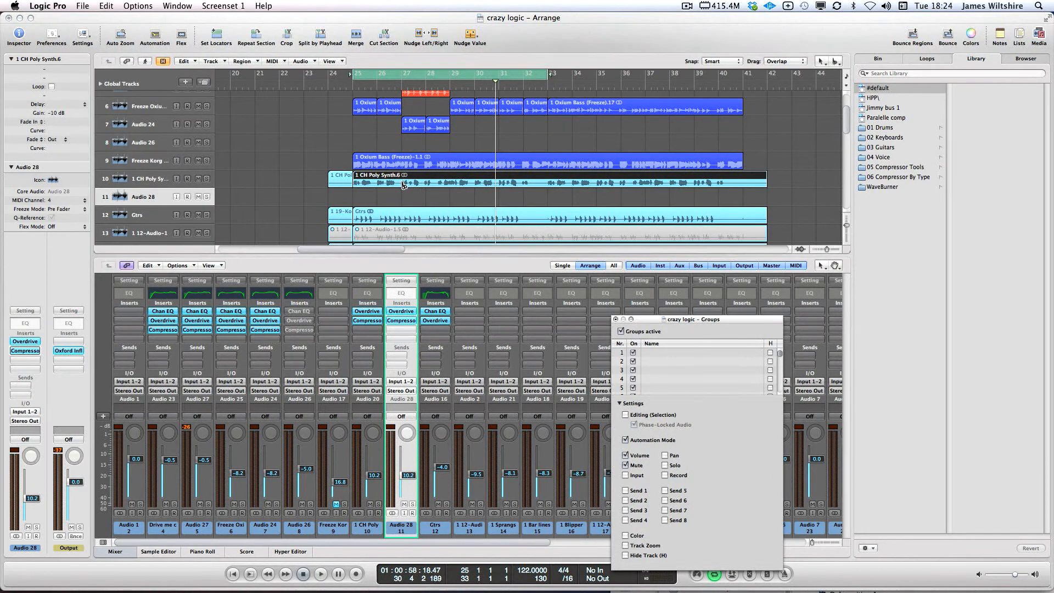
click(403, 184)
click(450, 184)
click(402, 216)
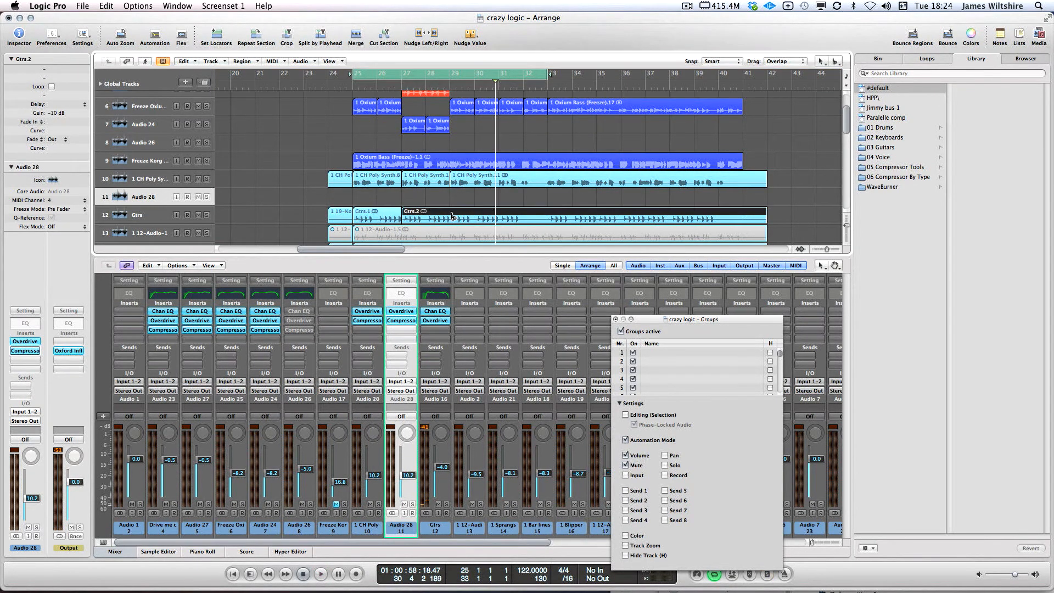
click(451, 215)
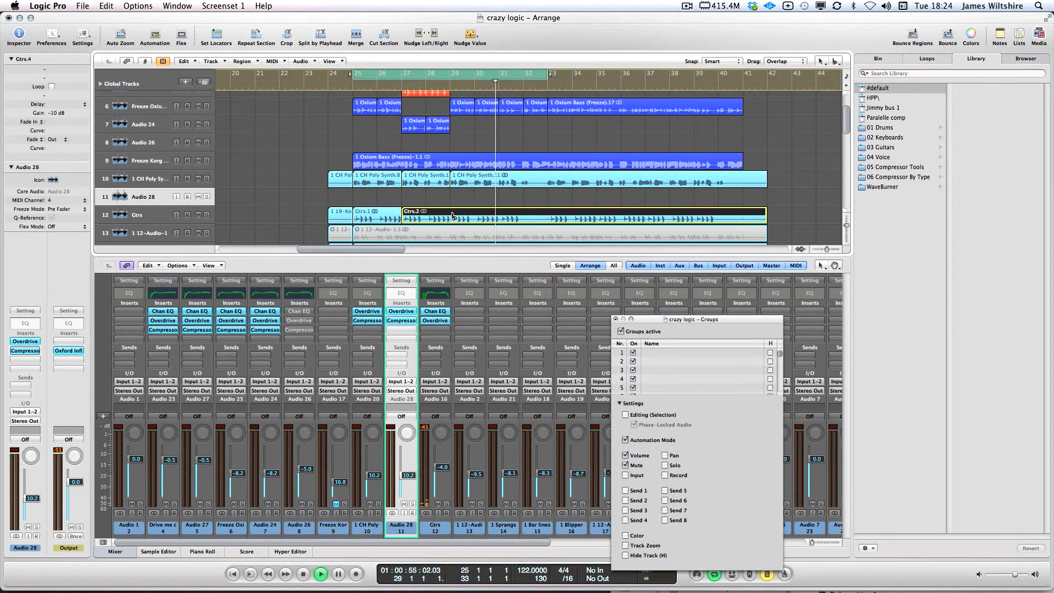
click(203, 83)
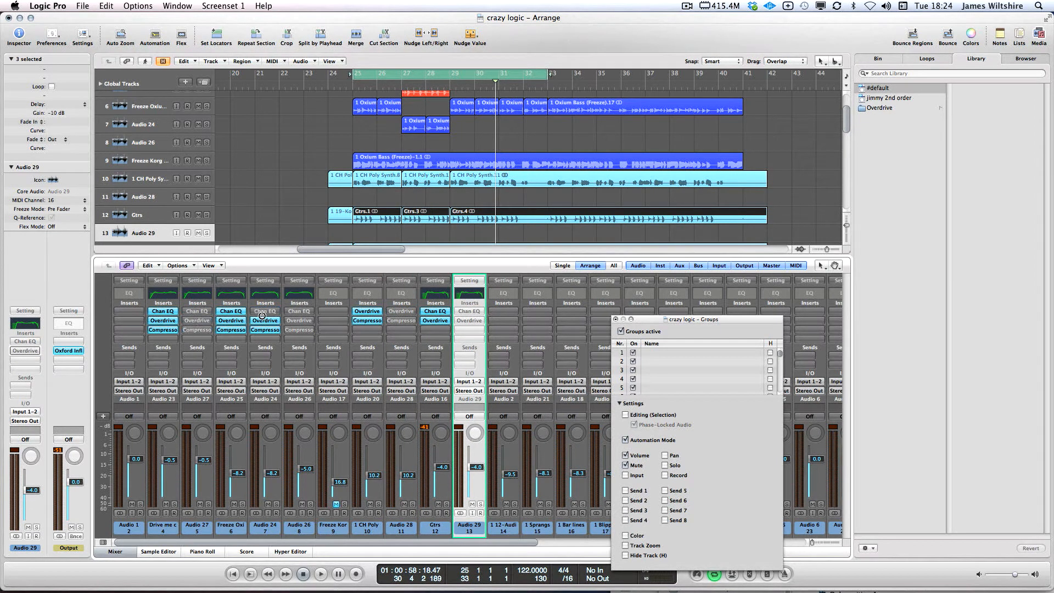
Move the middle slices onto Audio 28 and Audio 29, then play from around bar 24
click(426, 181)
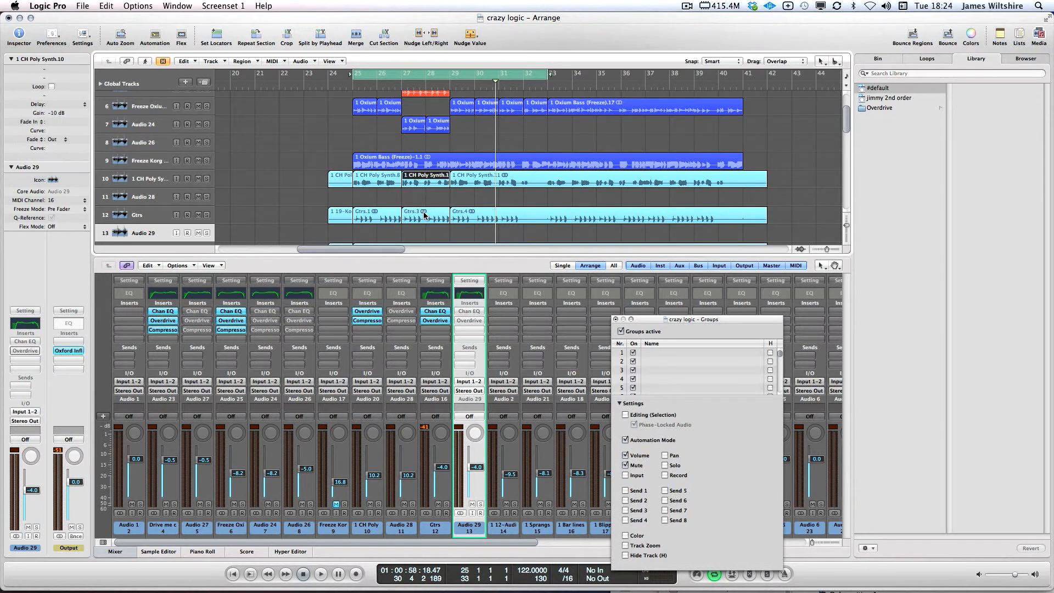
drag(425, 218, 430, 232)
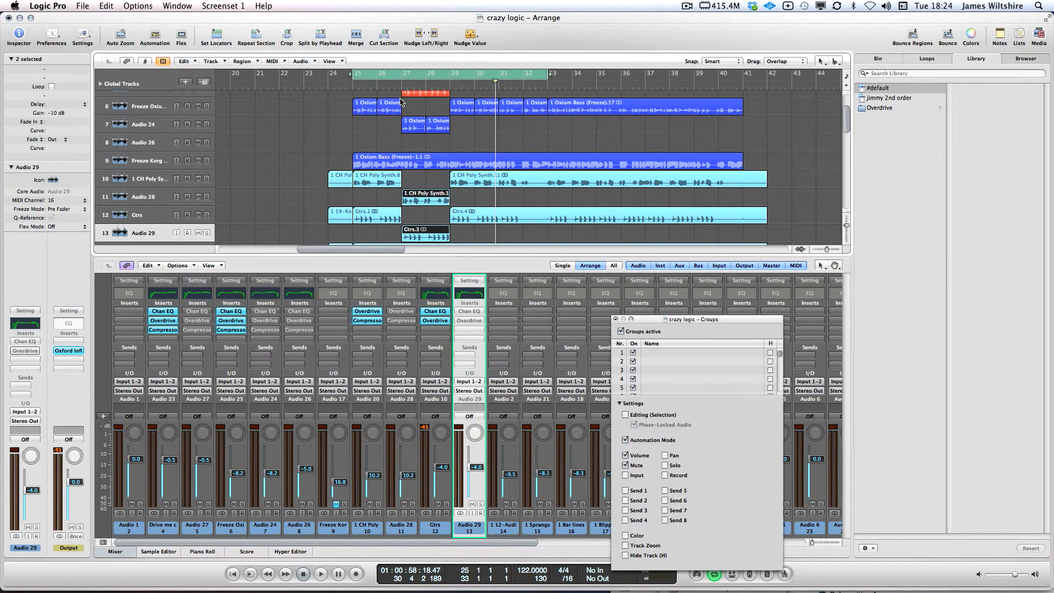
click(346, 83)
key(space)
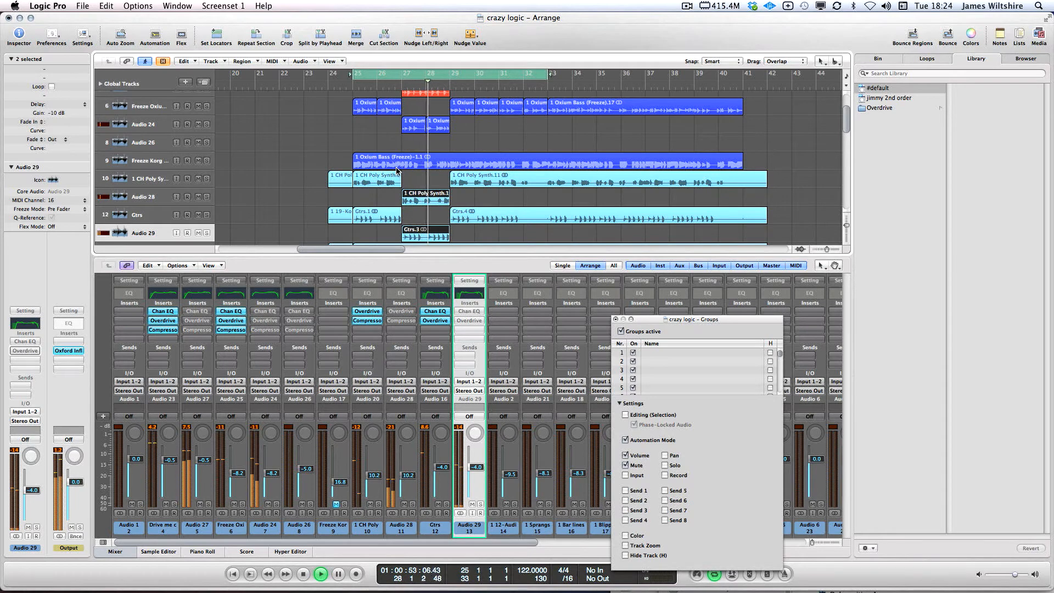
Loop bars 27–29 and raise Audio 24's volume to about -4.7 dB while listening
key(space)
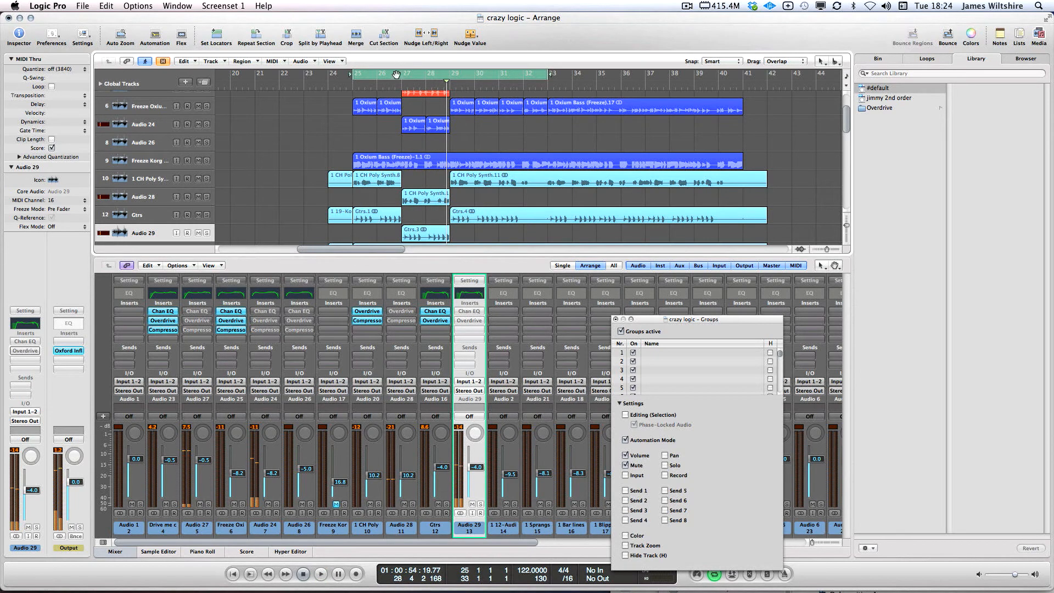
click(404, 74)
drag(404, 75, 450, 76)
click(145, 199)
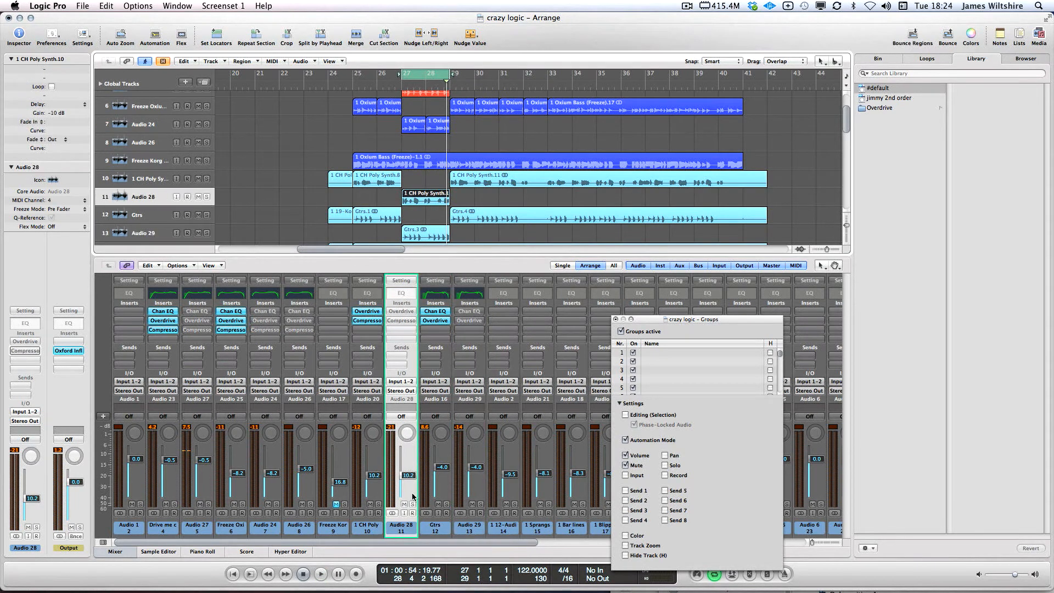
key(space)
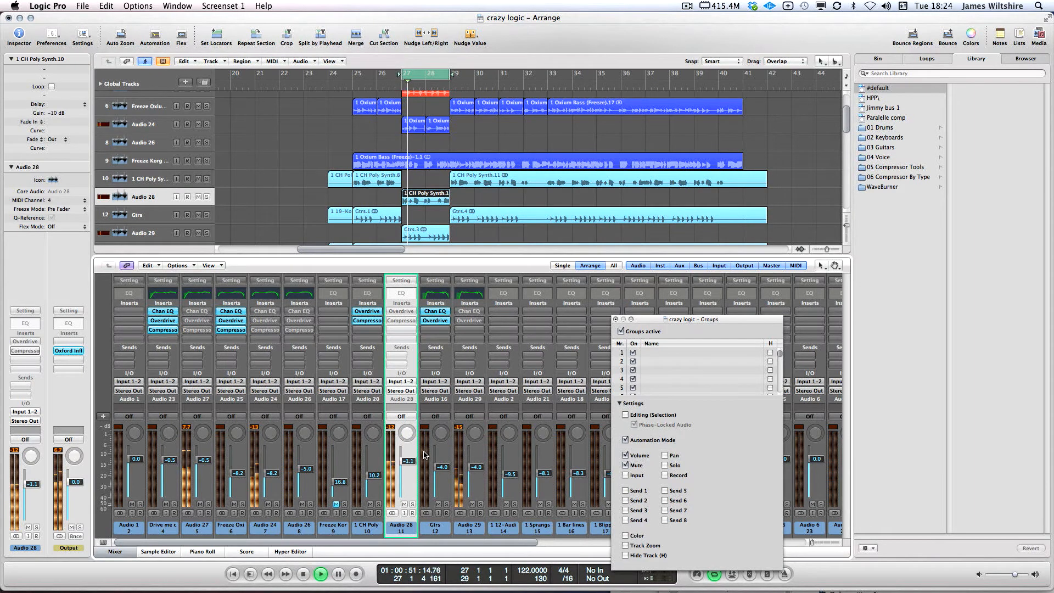
drag(270, 475, 271, 468)
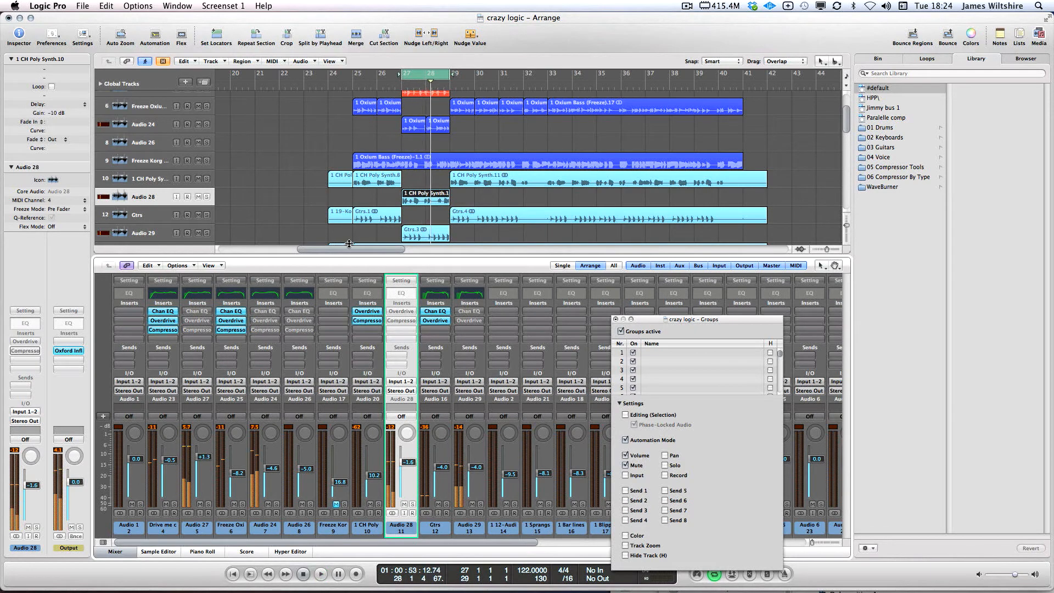
key(space)
Set the cycle to bars 25–29, audition it, then add a new track like Audio 29
drag(351, 78, 455, 82)
key(space)
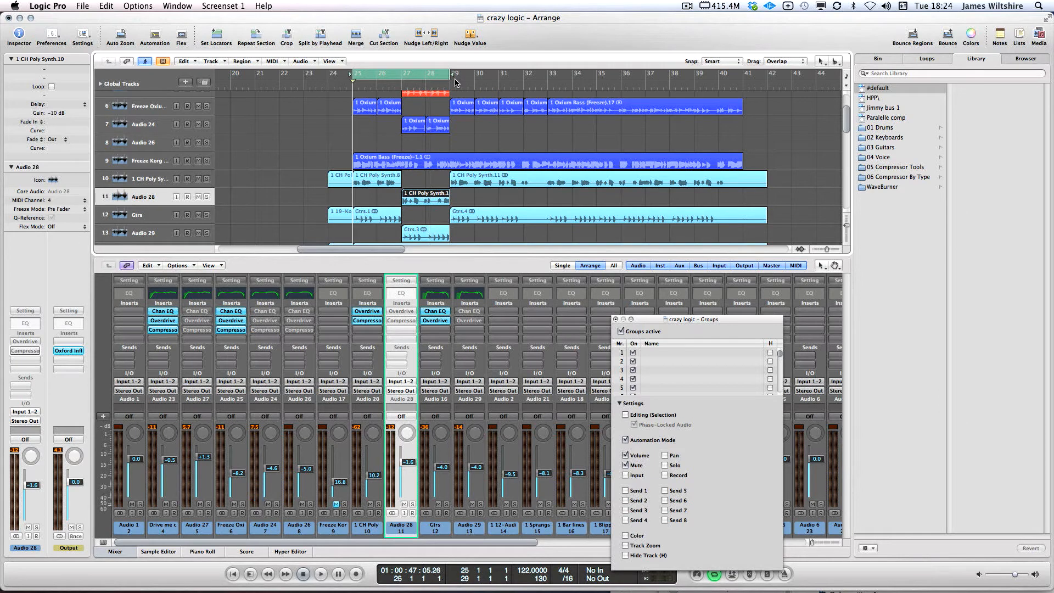
key(space)
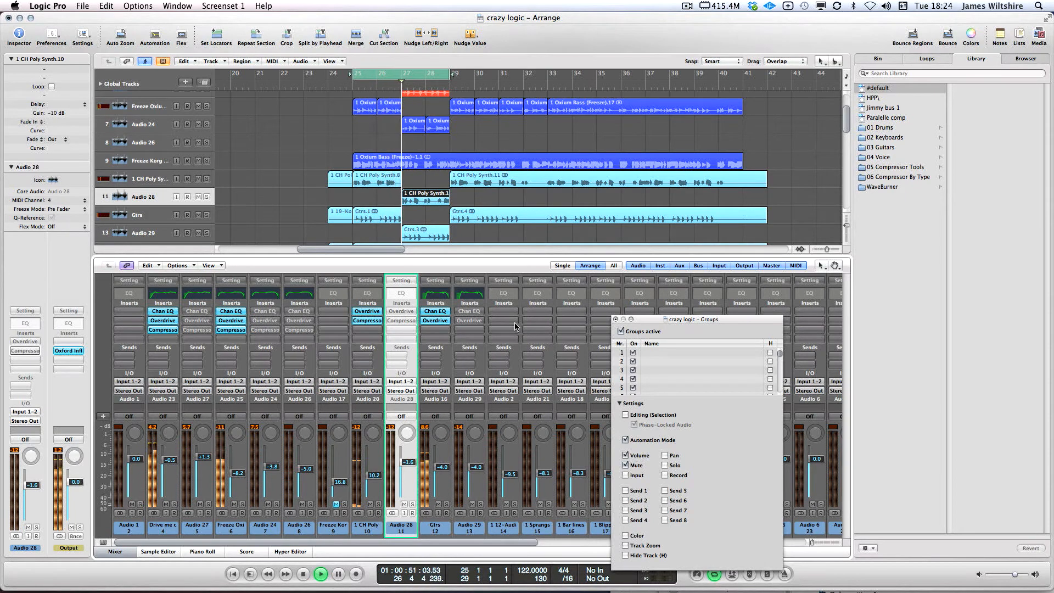
key(space)
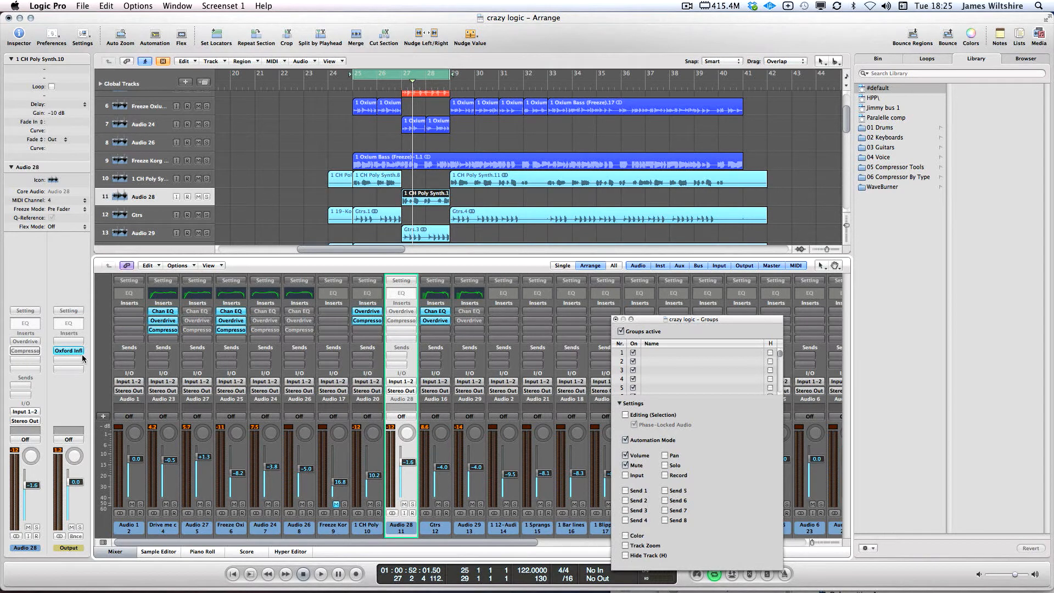
click(299, 118)
scroll(384, 193, up, 5)
scroll(378, 192, down, 15)
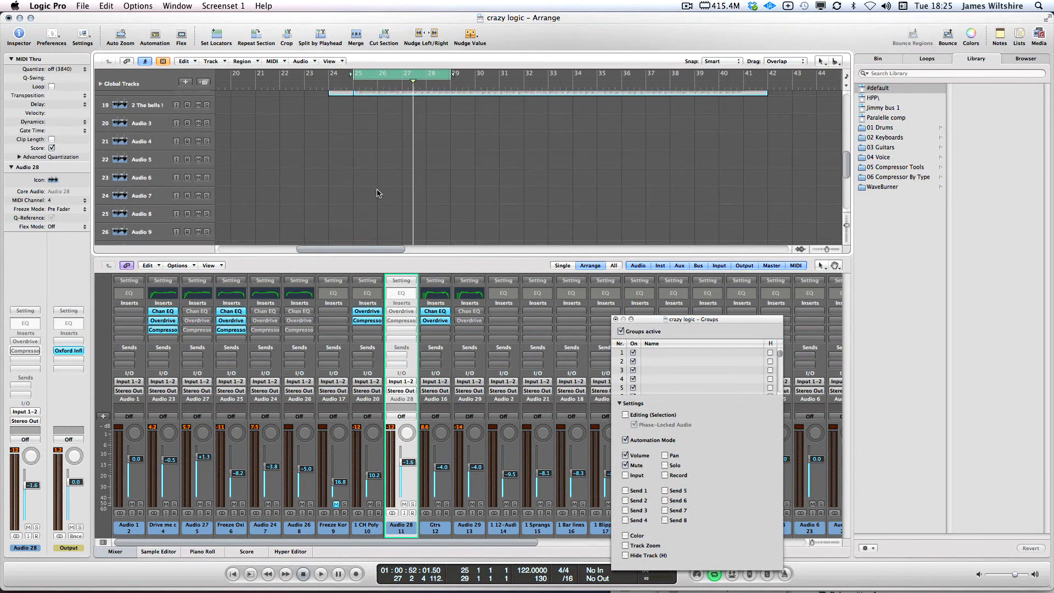
scroll(377, 193, up, 12)
scroll(378, 192, down, 5)
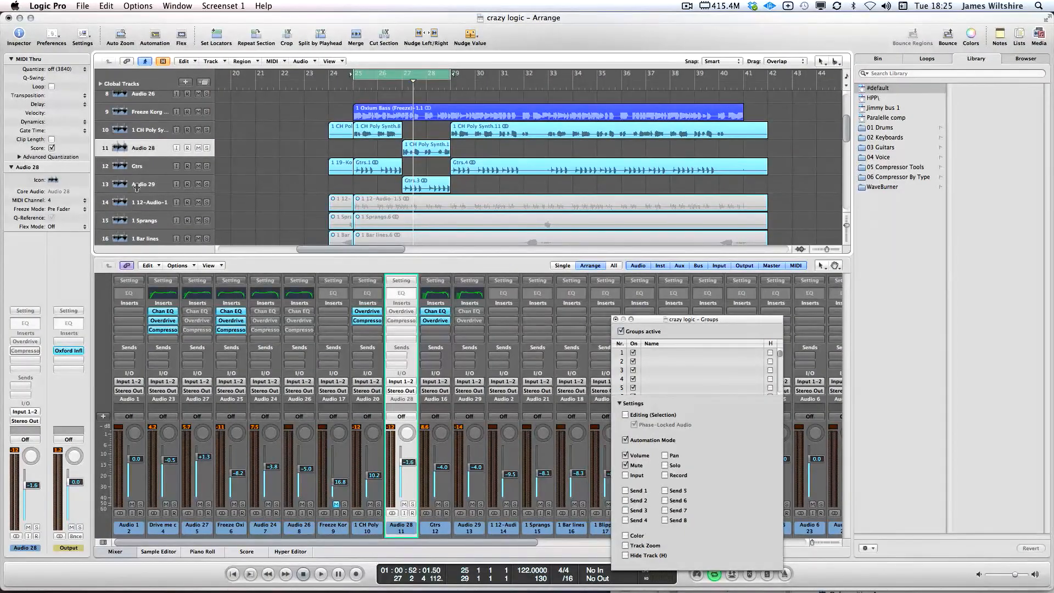
click(145, 183)
key(super+d)
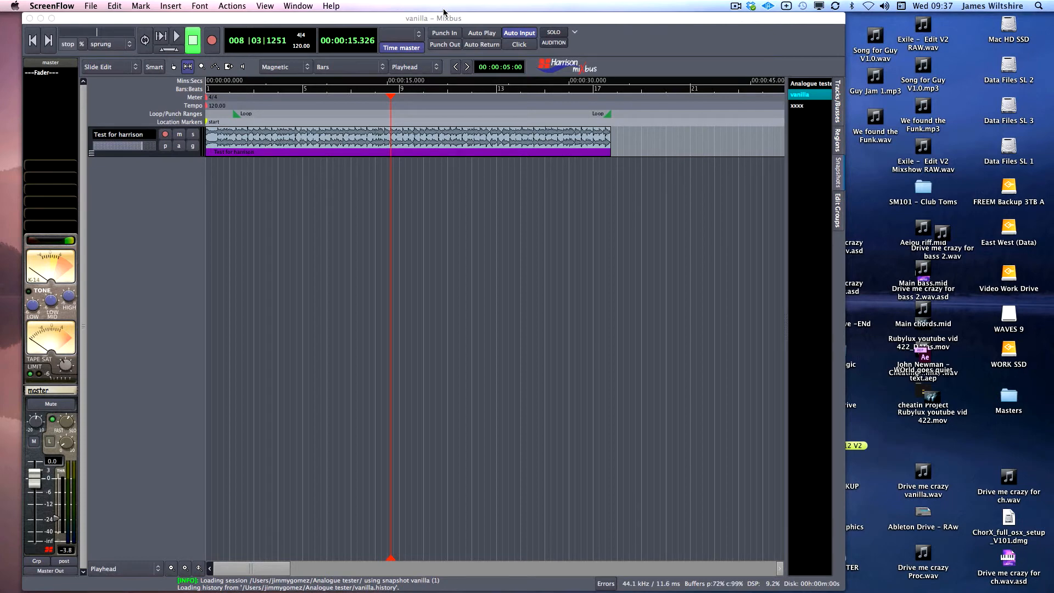
Bring the vanilla editor window forward, shift it left and widen it
drag(444, 16, 423, 23)
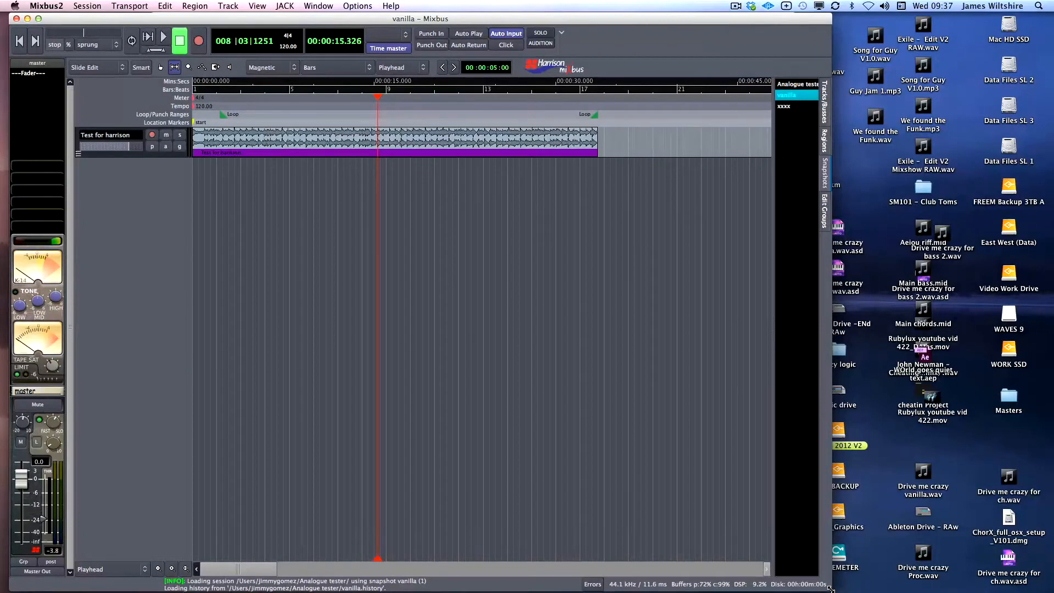
drag(830, 588, 903, 578)
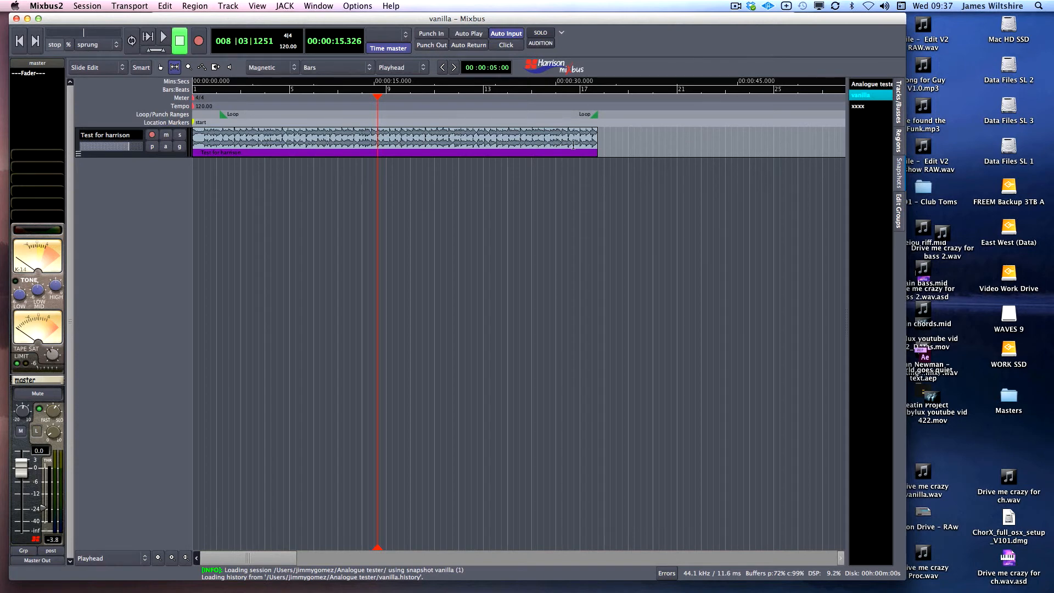
drag(339, 21, 342, 20)
click(357, 6)
mouse_move(318, 6)
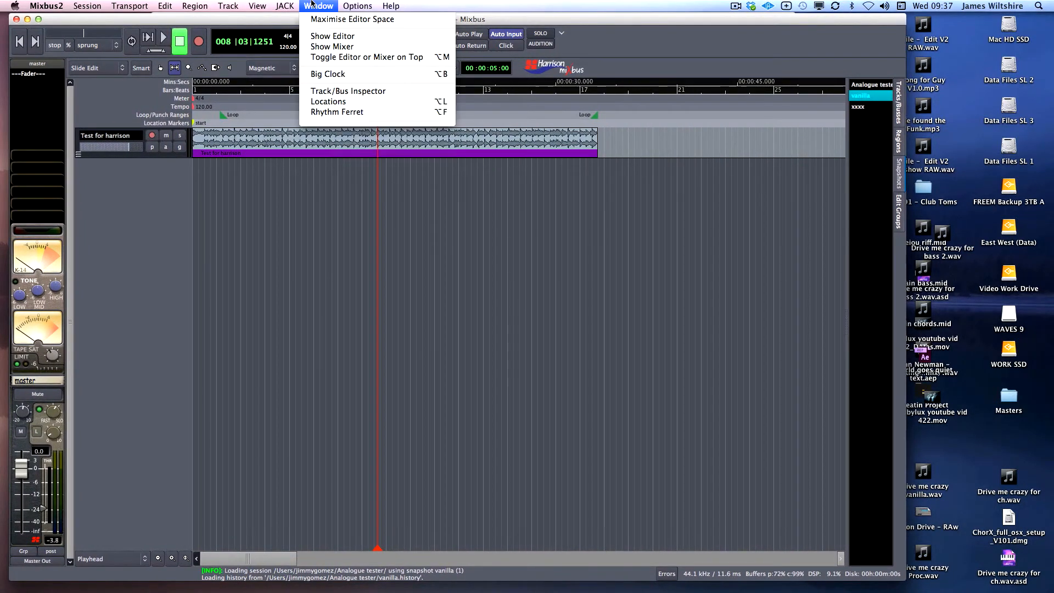
Show the mixer, move it aside, then start Play Loop Range in the editor
click(367, 47)
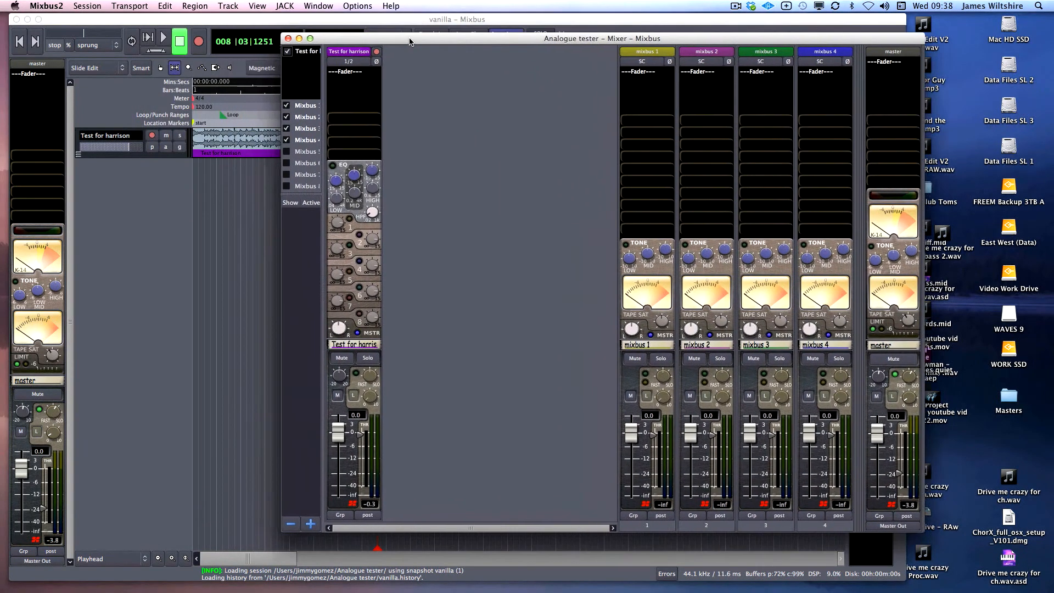
drag(409, 40, 418, 38)
drag(544, 40, 439, 50)
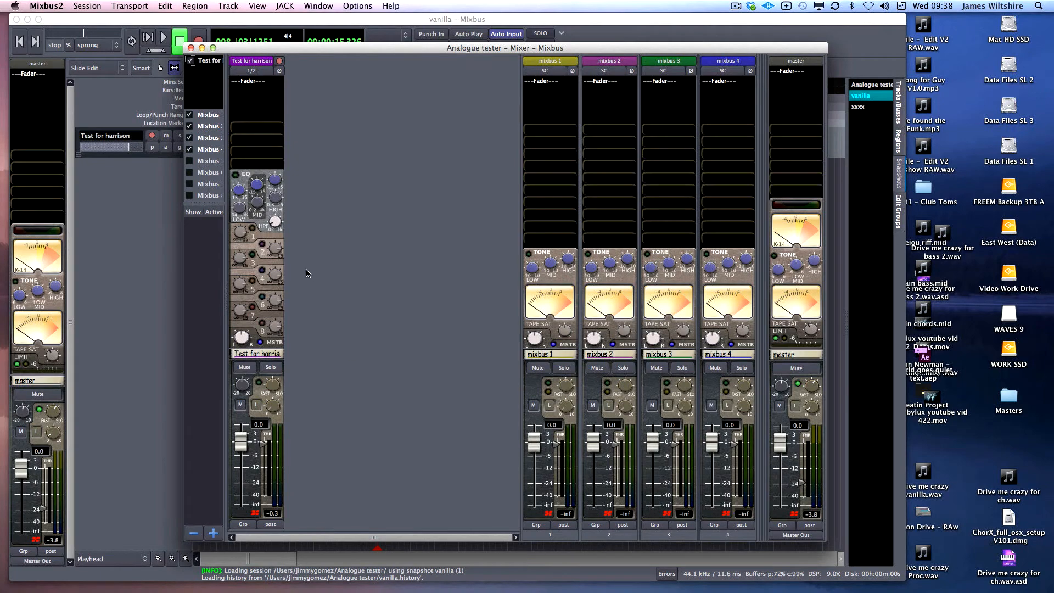
click(132, 208)
click(132, 43)
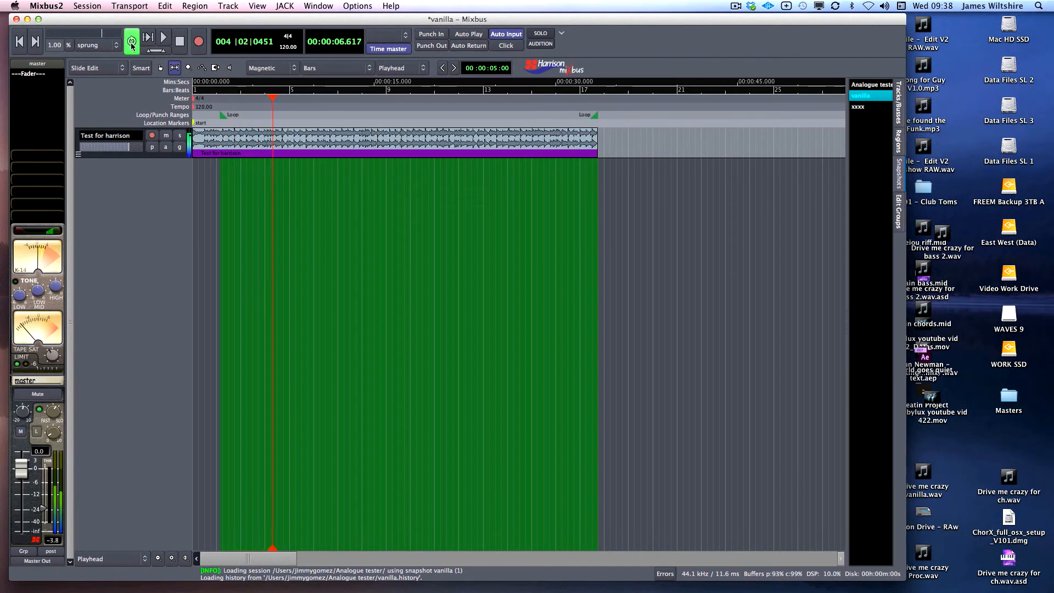
Stop the loop playback and reopen the mixer from the Window menu
click(132, 47)
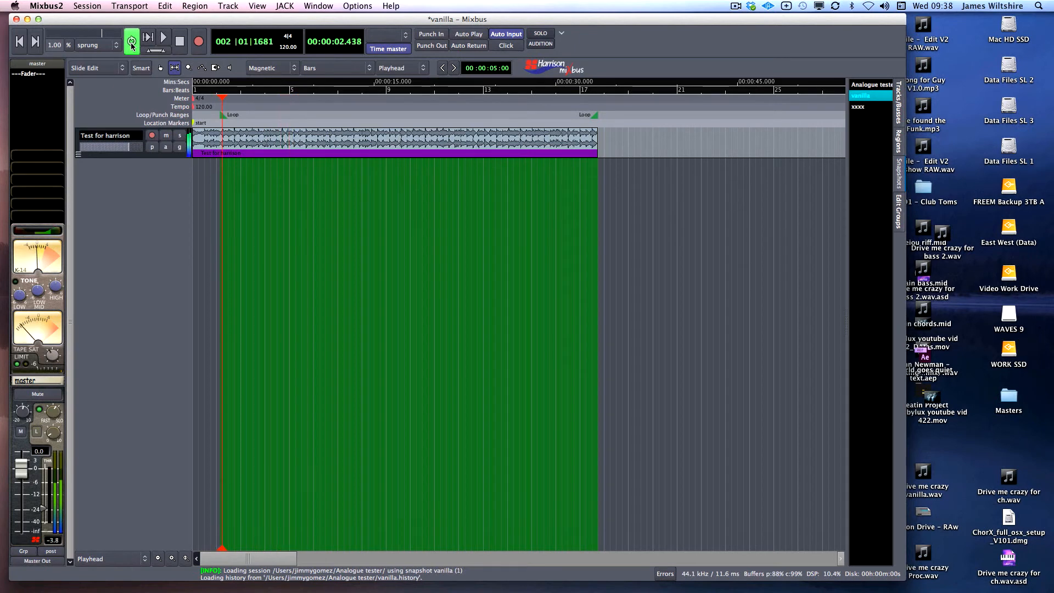
click(132, 46)
click(350, 5)
mouse_move(324, 4)
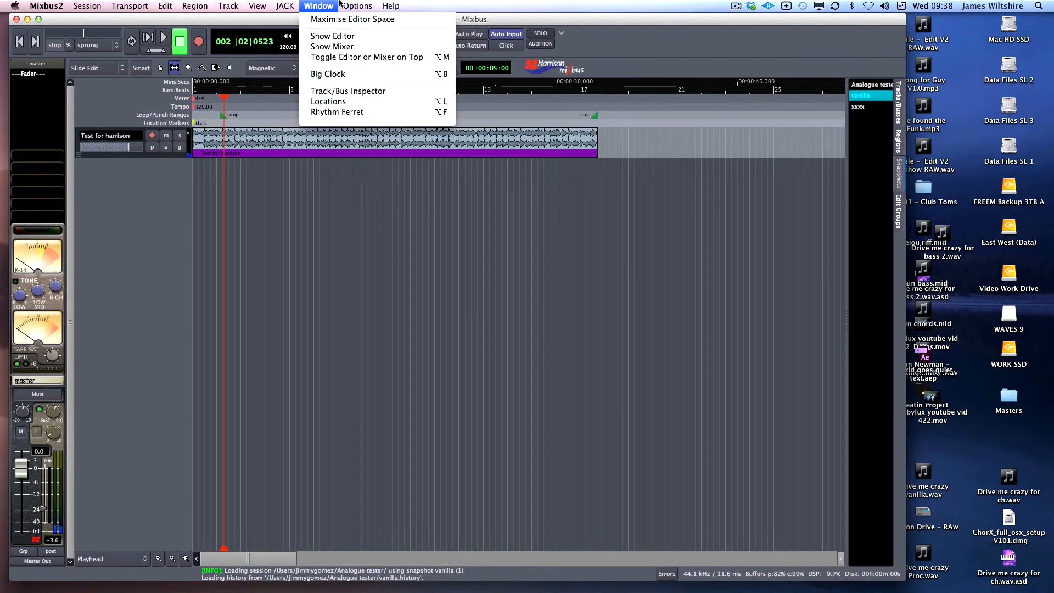
click(345, 48)
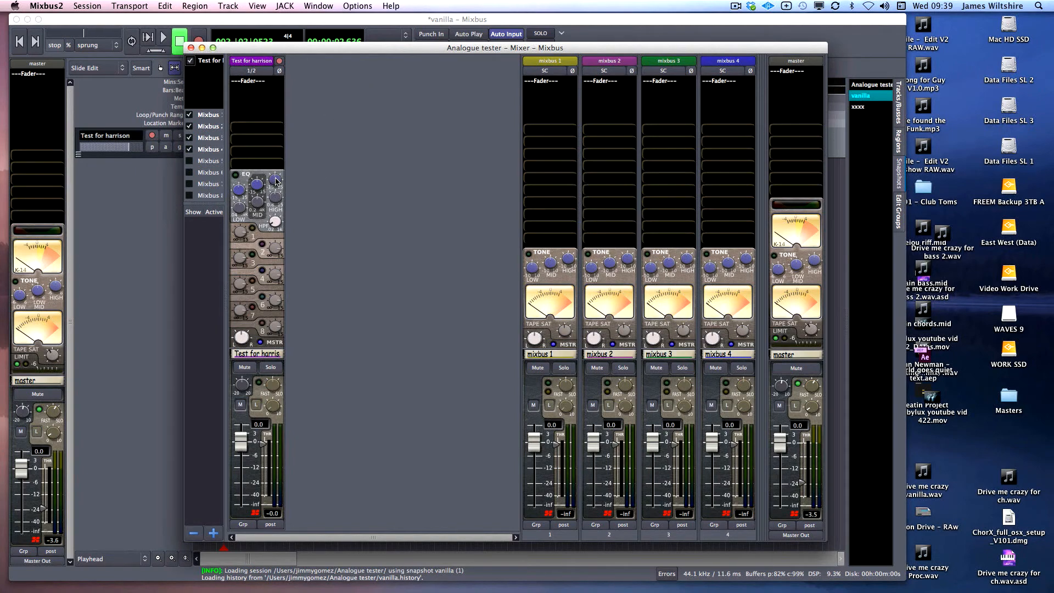
Raise the Test for harrison high EQ frequency and start looped playback
drag(275, 199, 276, 197)
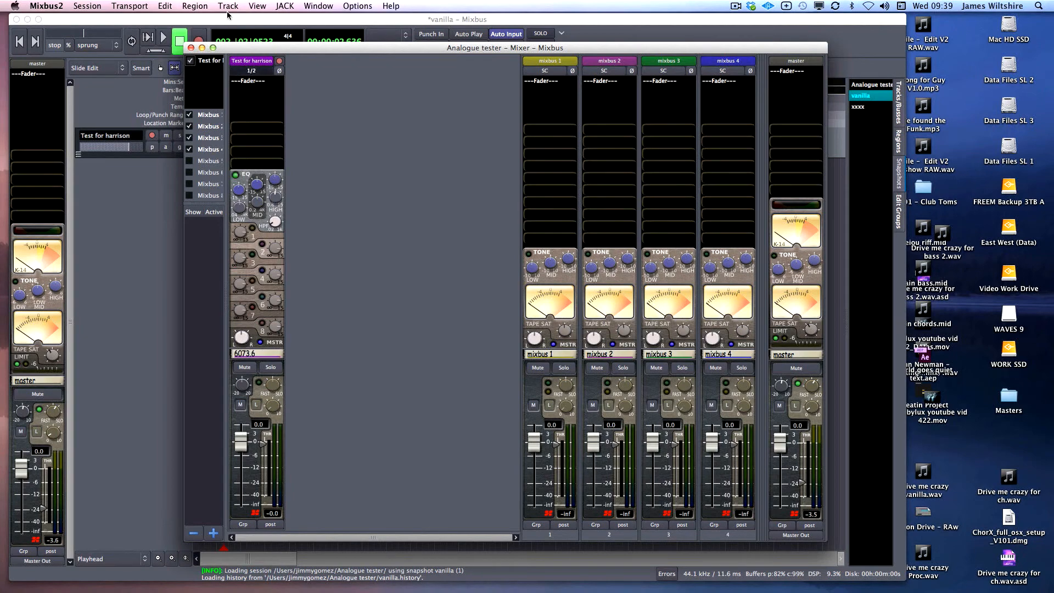
drag(242, 47, 430, 60)
click(229, 128)
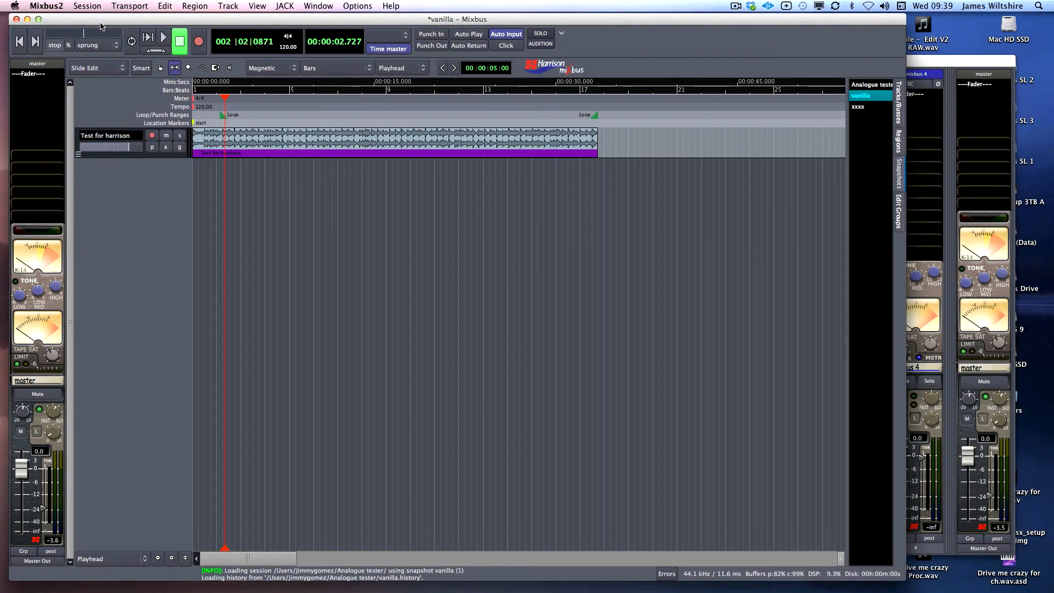
click(932, 64)
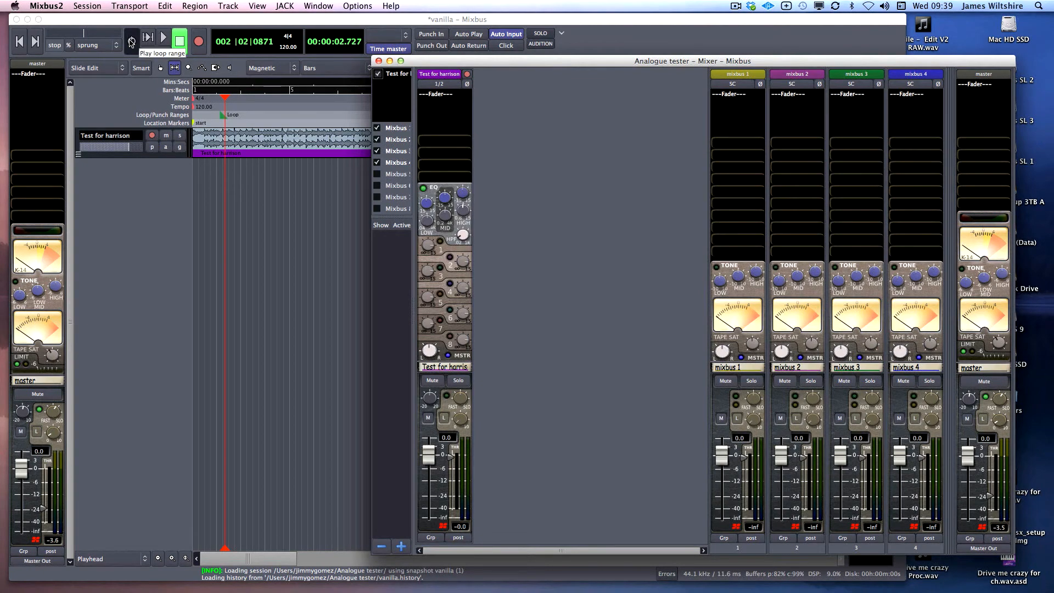
click(132, 43)
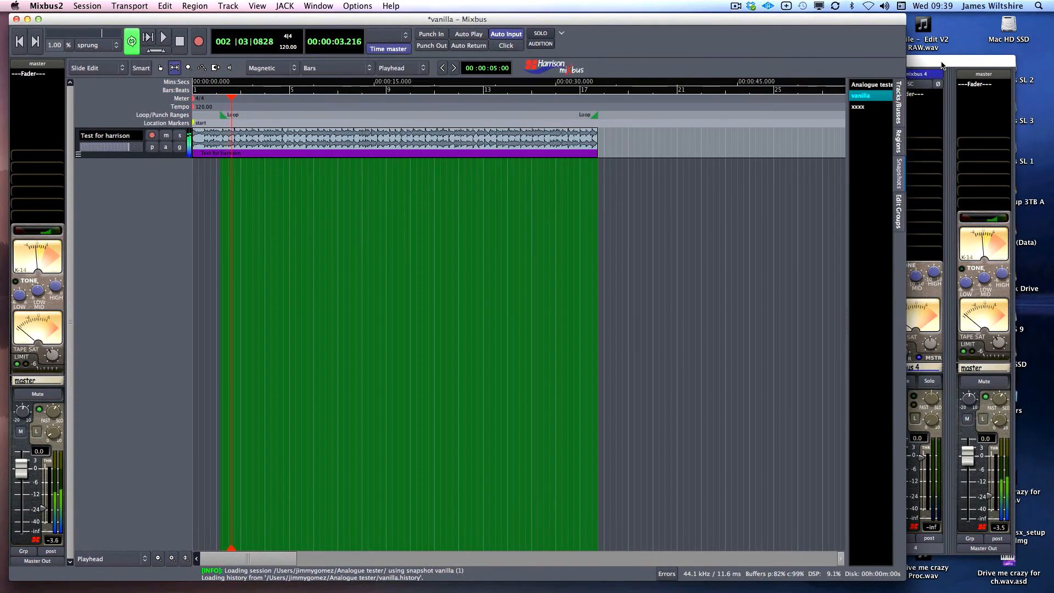
click(933, 62)
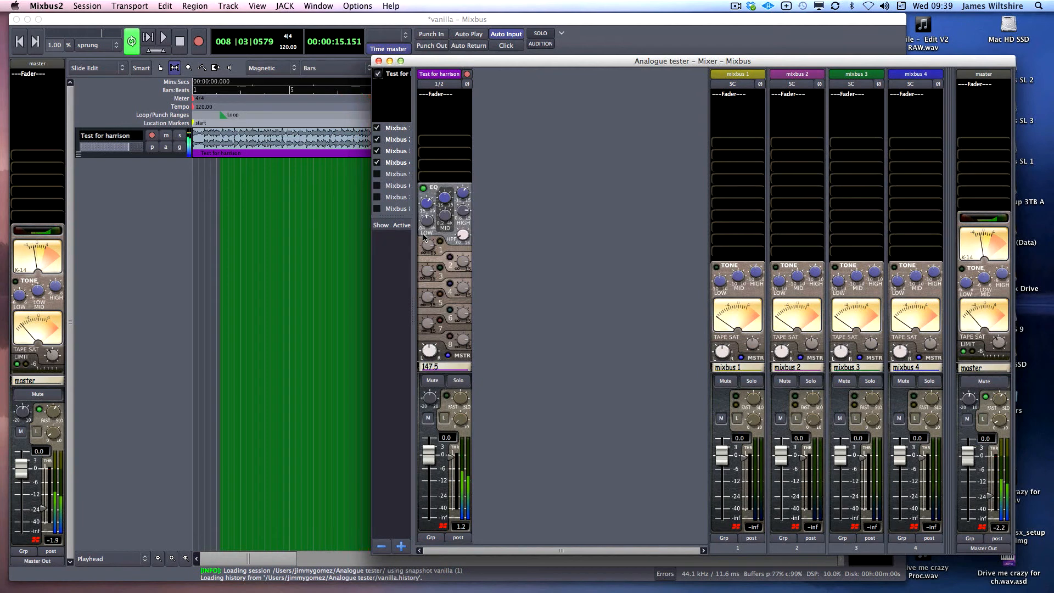
Adjust the low band, boost and retune the mid band, switch EQ in, and stop playback
drag(423, 237, 464, 234)
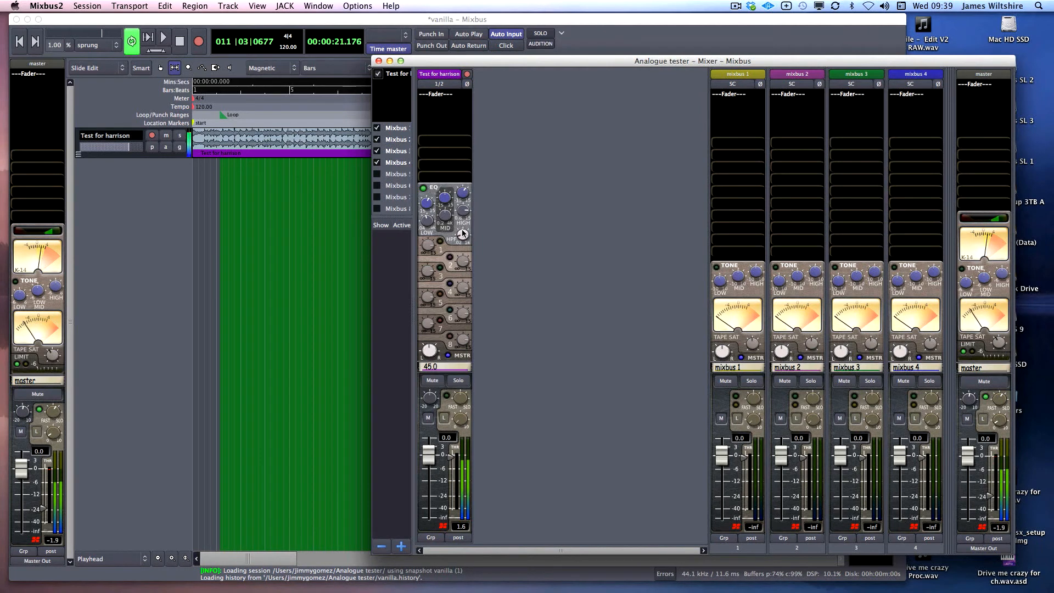
drag(441, 199, 442, 167)
mouse_move(445, 214)
mouse_down()
mouse_move(444, 181)
mouse_move(443, 214)
mouse_up()
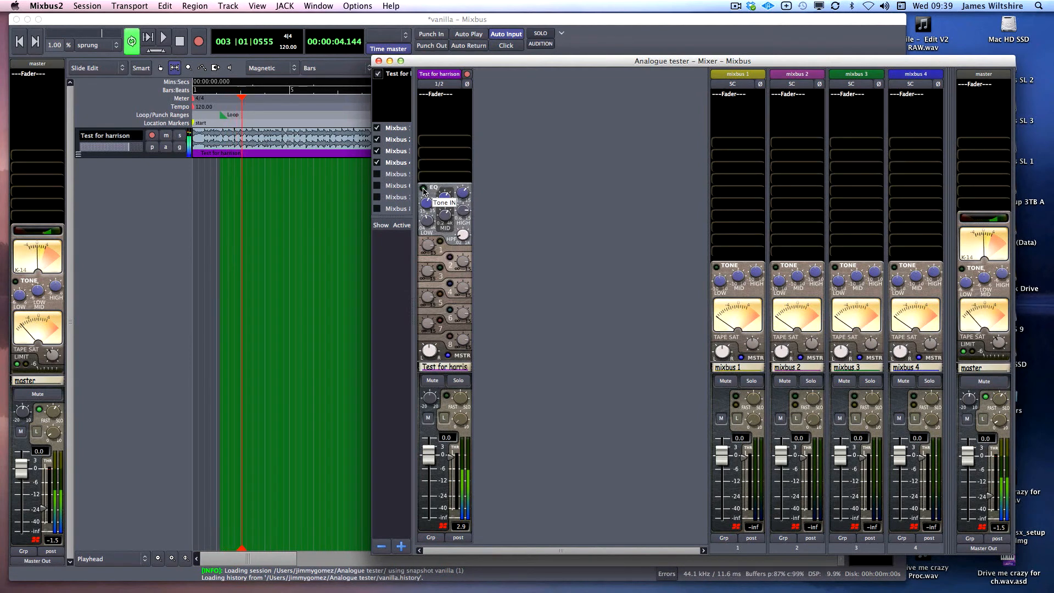
click(424, 189)
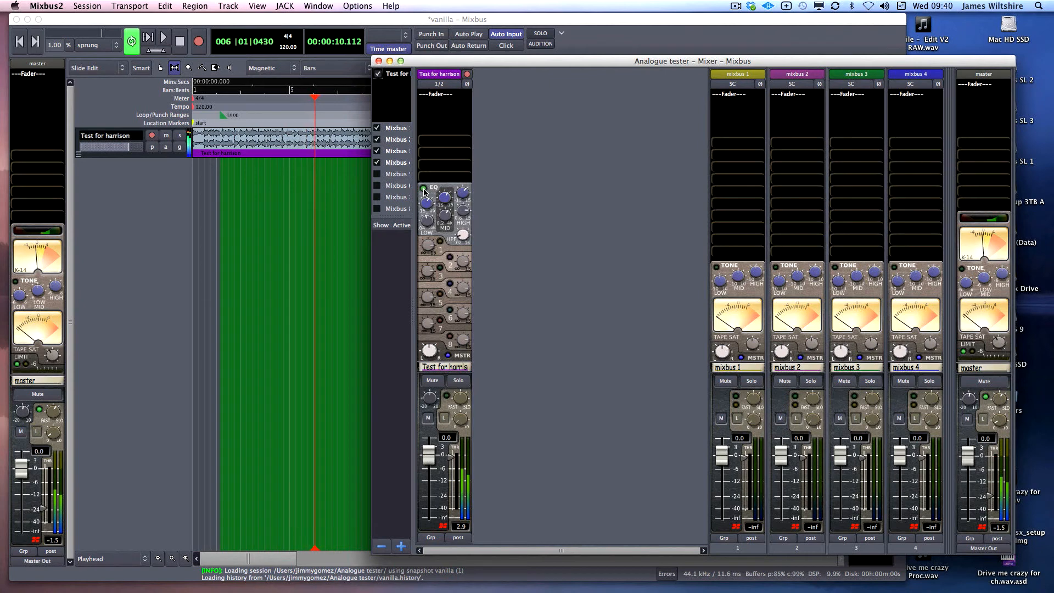
key(space)
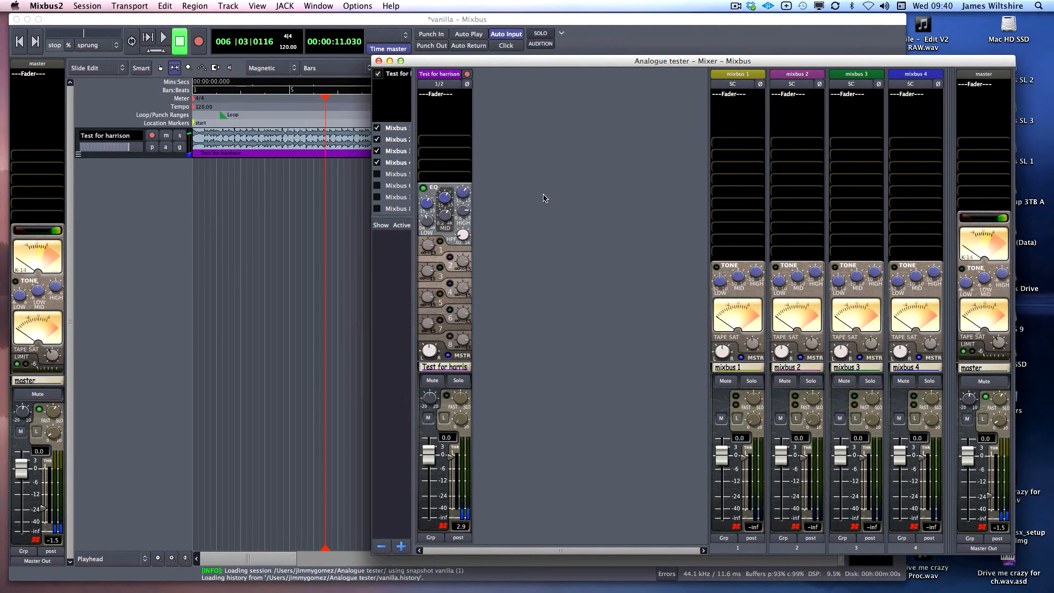
Solo mixbus 1, lower its fader to -13, and start playback
mouse_move(466, 193)
mouse_move(752, 341)
click(752, 381)
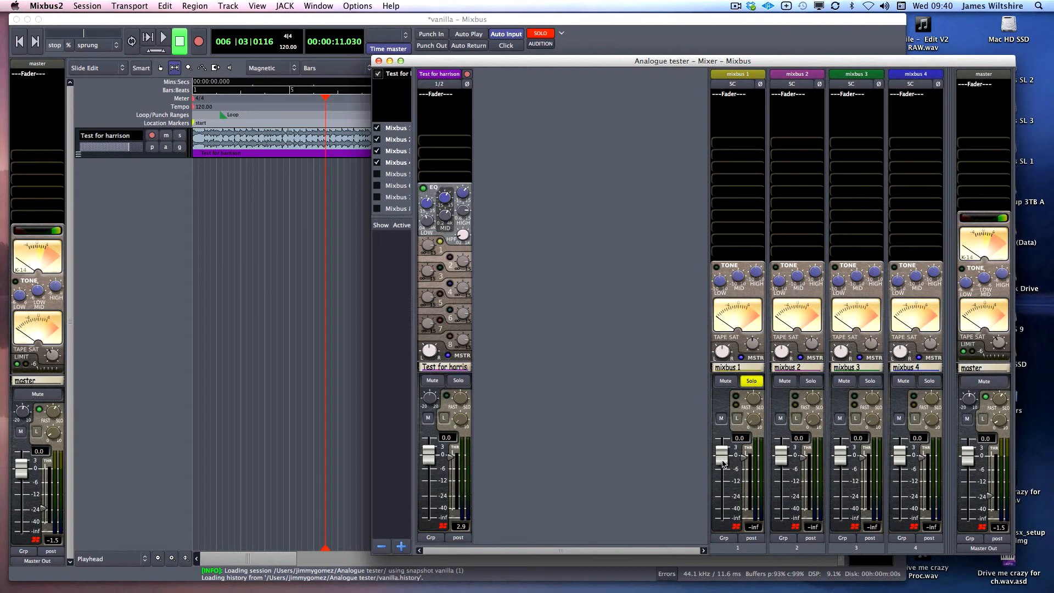
drag(722, 463, 723, 484)
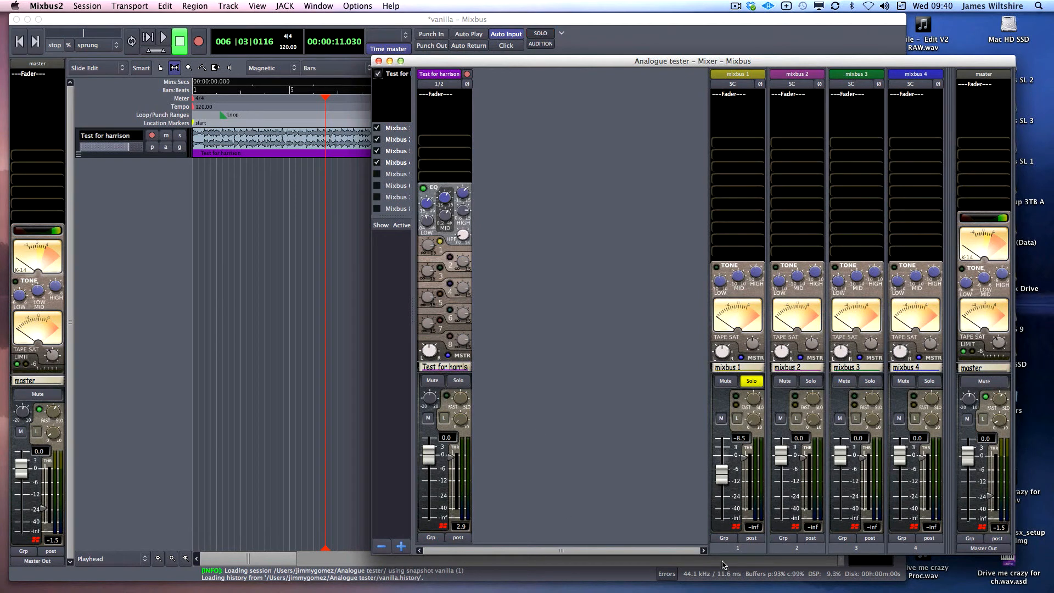
click(743, 418)
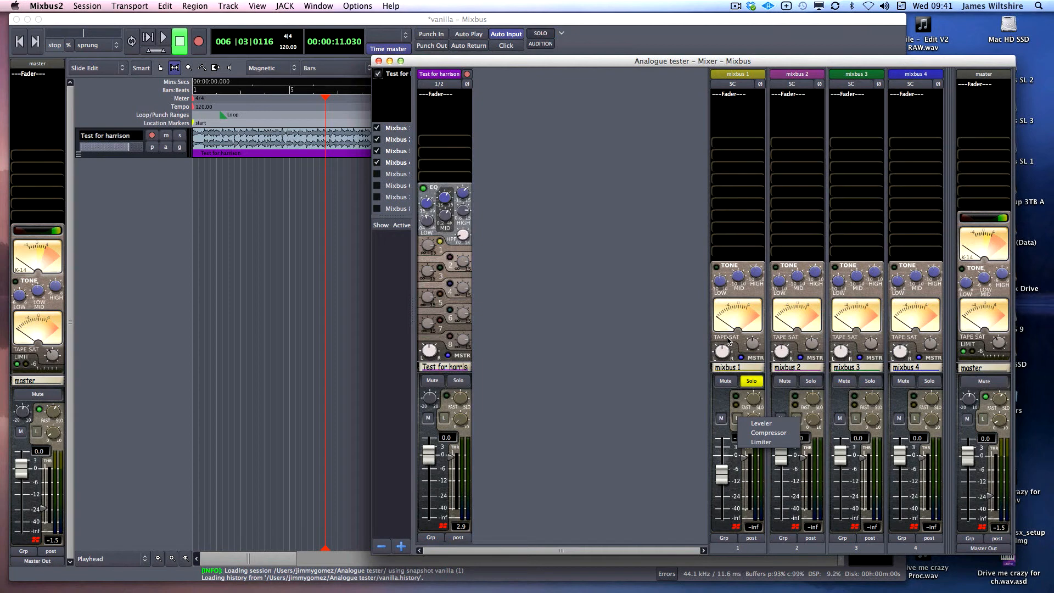
click(645, 345)
drag(721, 478, 721, 489)
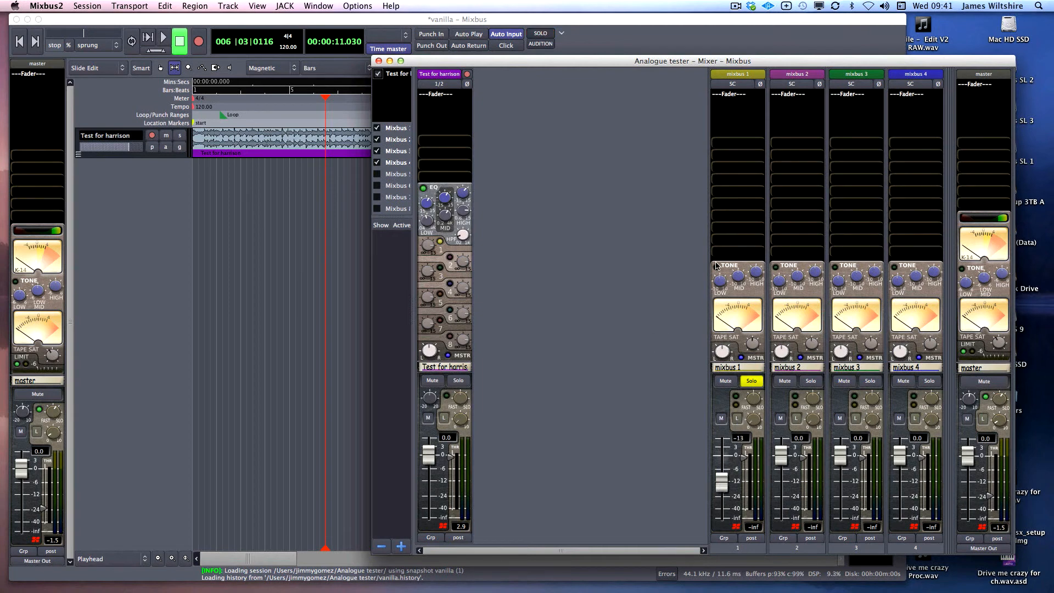
key(space)
Boost mixbus 1's high tone, change its compressor mode, lower the threshold and adjust mid tone
drag(756, 272, 752, 213)
drag(753, 344, 756, 338)
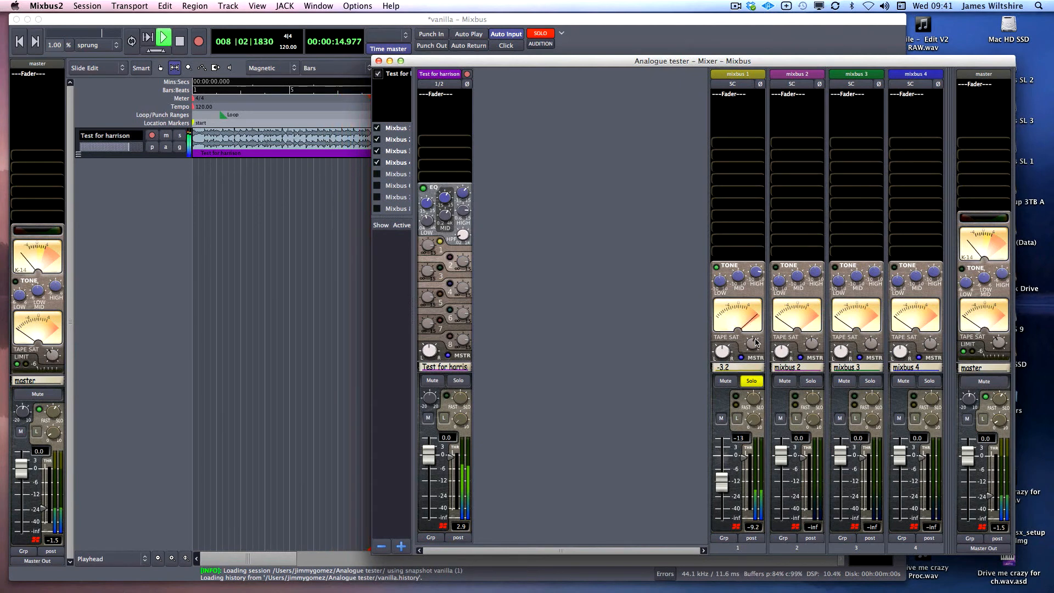
click(738, 419)
click(750, 443)
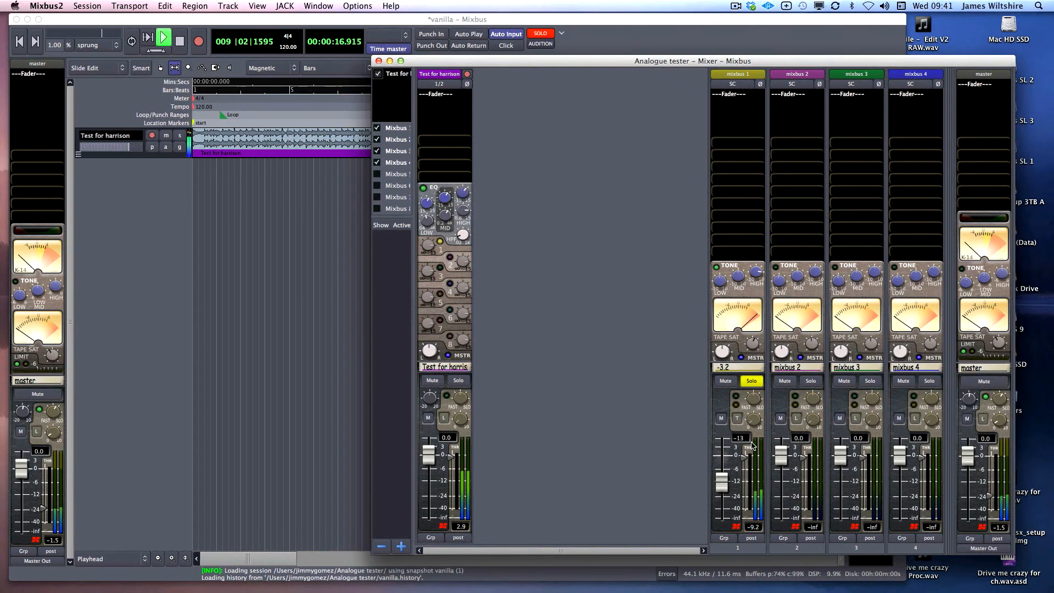
mouse_move(745, 460)
mouse_down()
mouse_move(753, 416)
mouse_move(746, 453)
mouse_up()
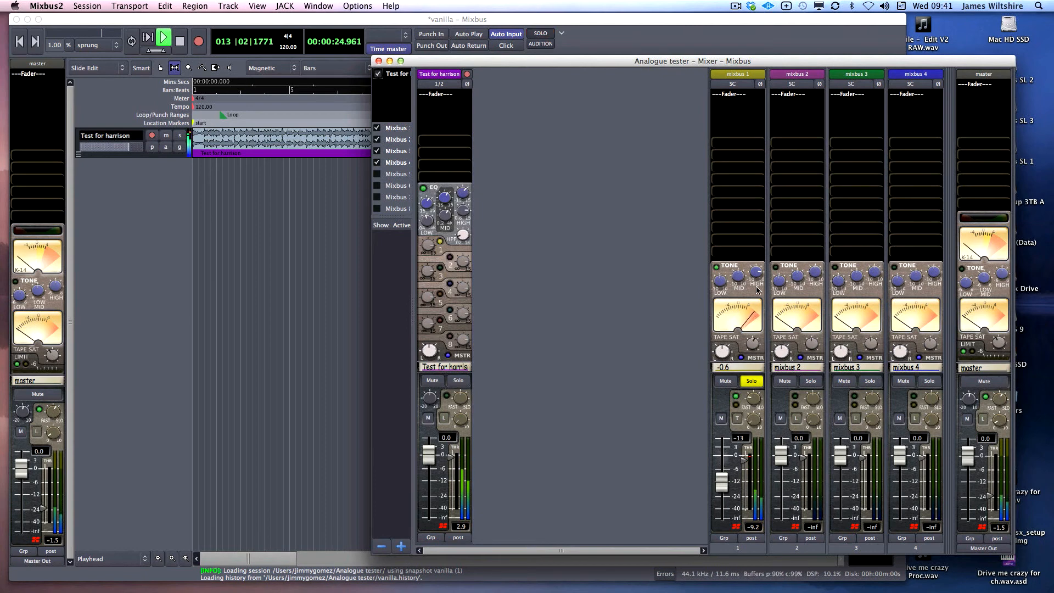
drag(743, 274, 753, 273)
key(space)
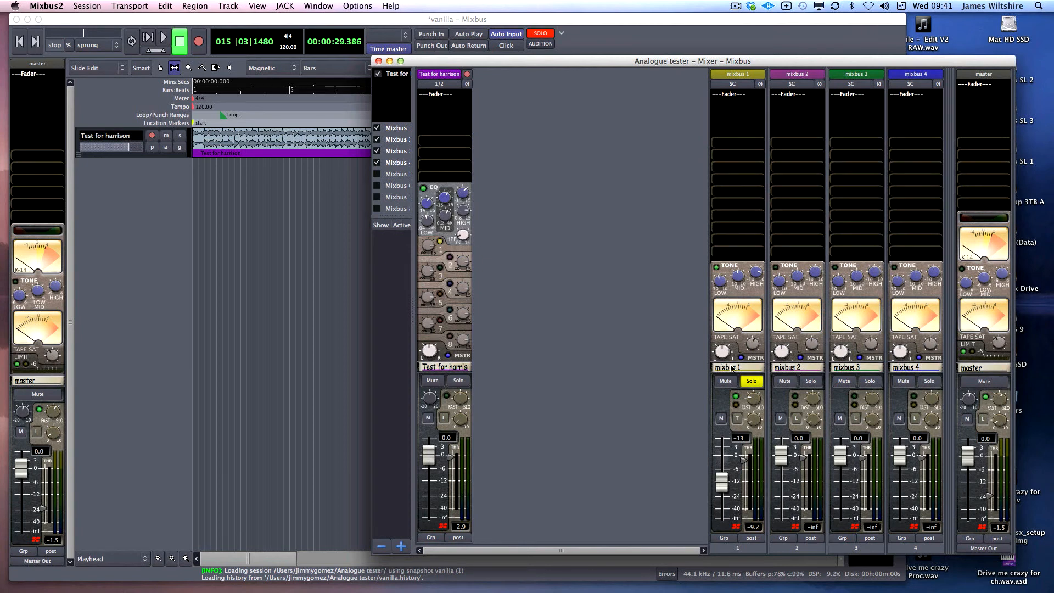
Unsolo mixbus 1 and set its fader to -20 while the session loops, then stop playback
click(752, 382)
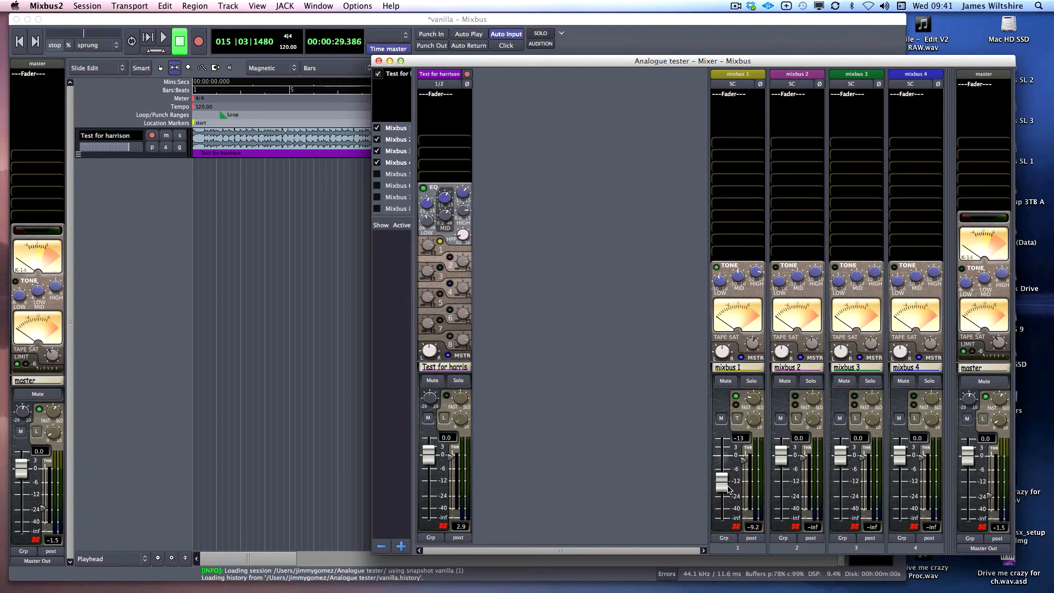
drag(729, 490, 738, 532)
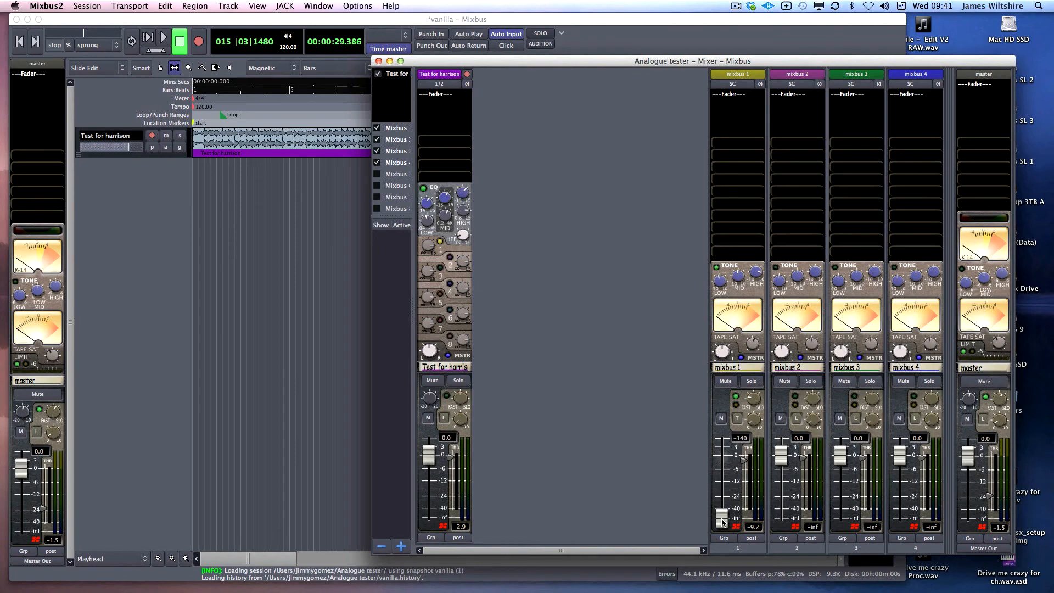
key(space)
key(space)
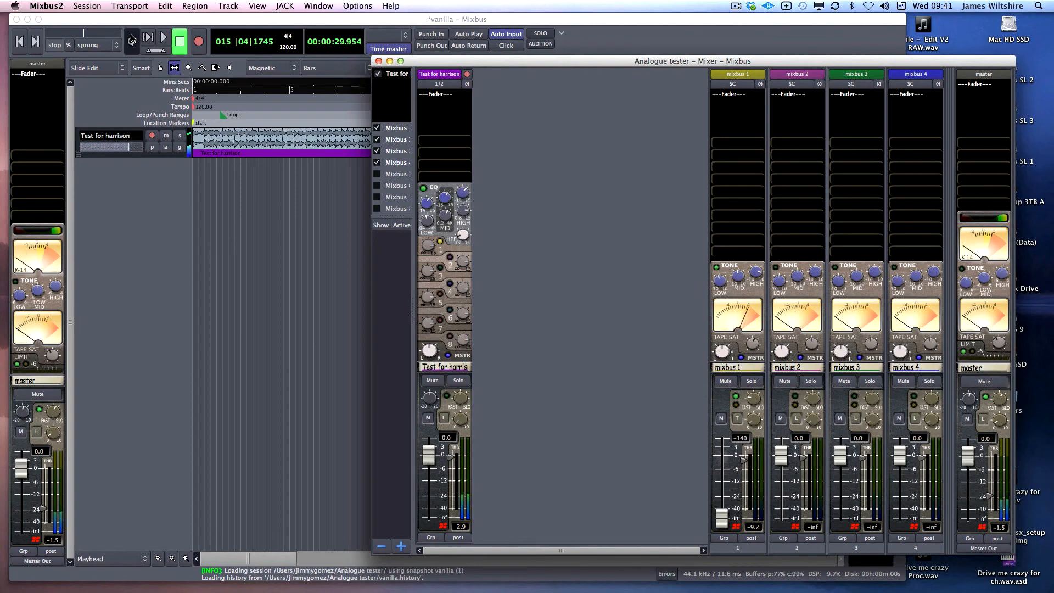
click(132, 41)
click(949, 440)
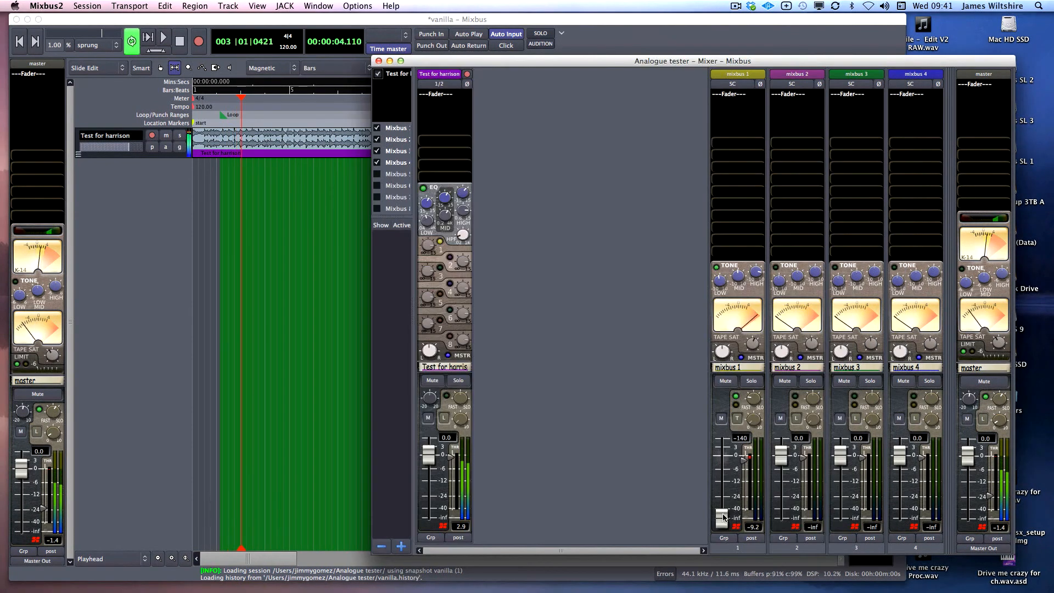
drag(722, 515, 724, 485)
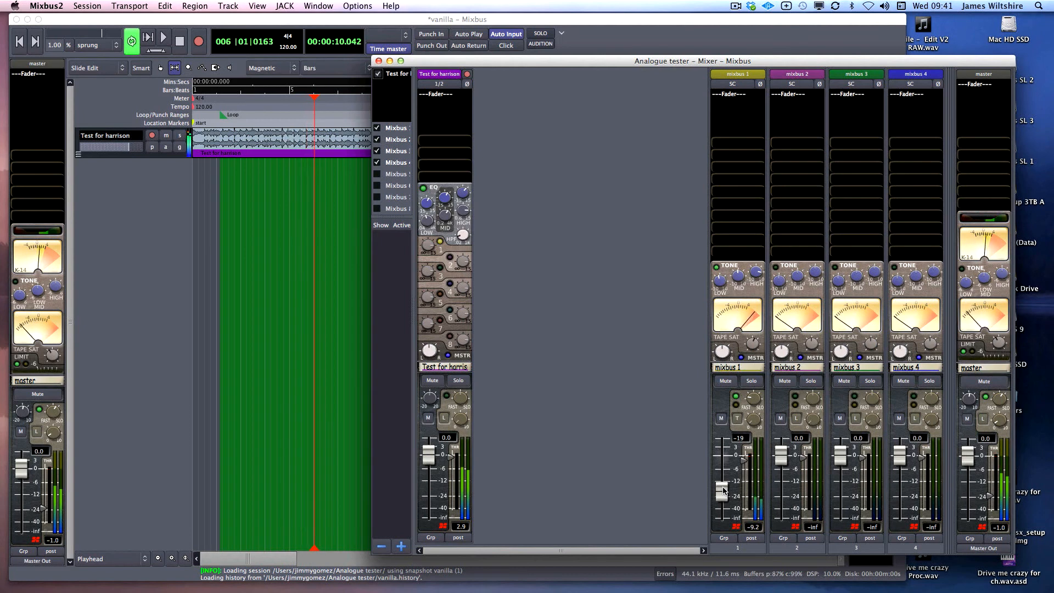
drag(722, 489, 724, 492)
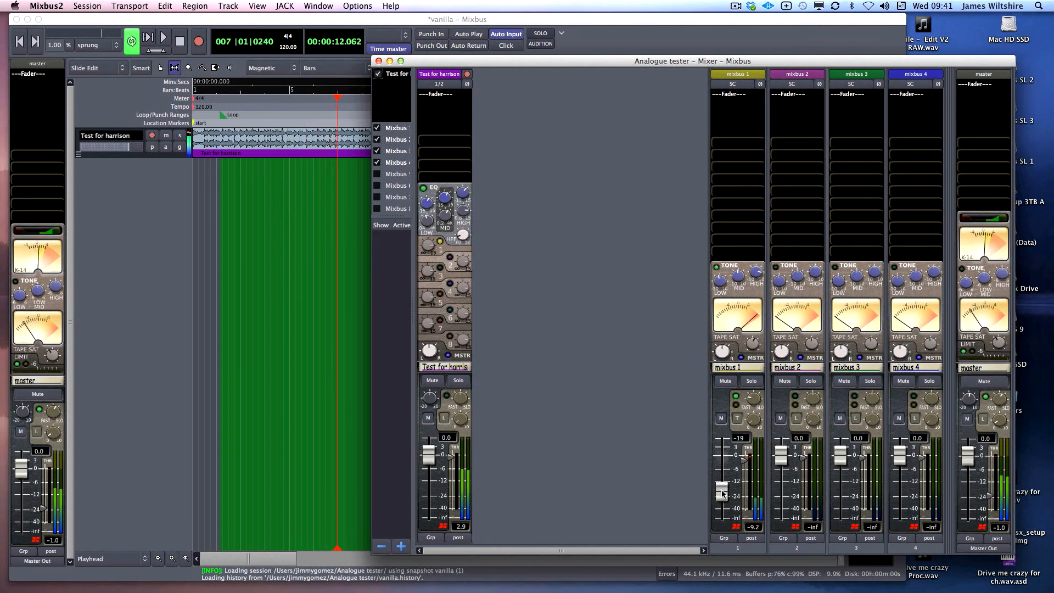
key(space)
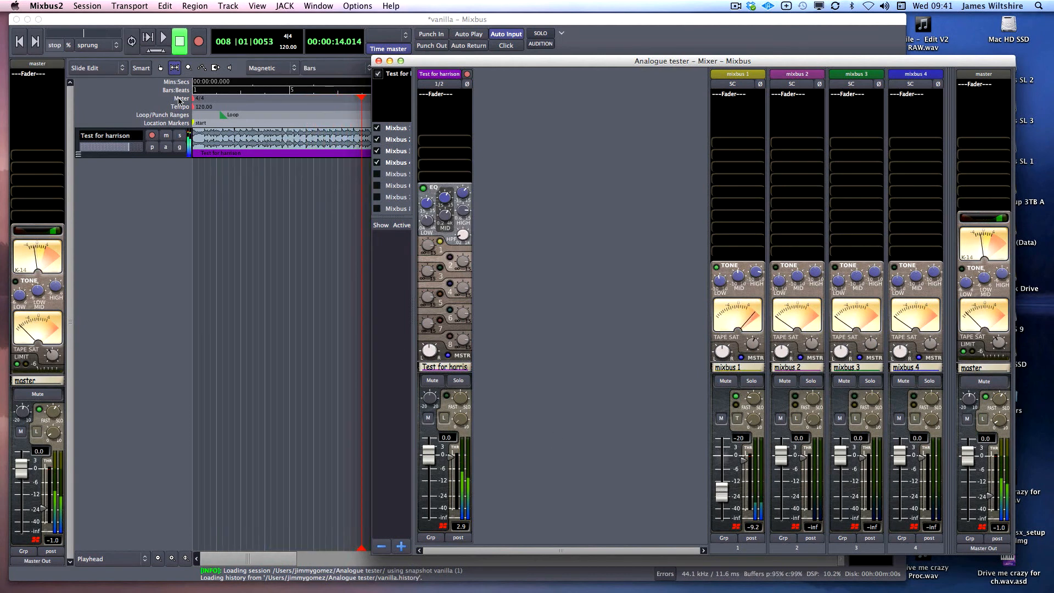
Send the Test for harrison track to mixbus 2, solo mixbus 2 at -12, and adjust its tone
click(450, 257)
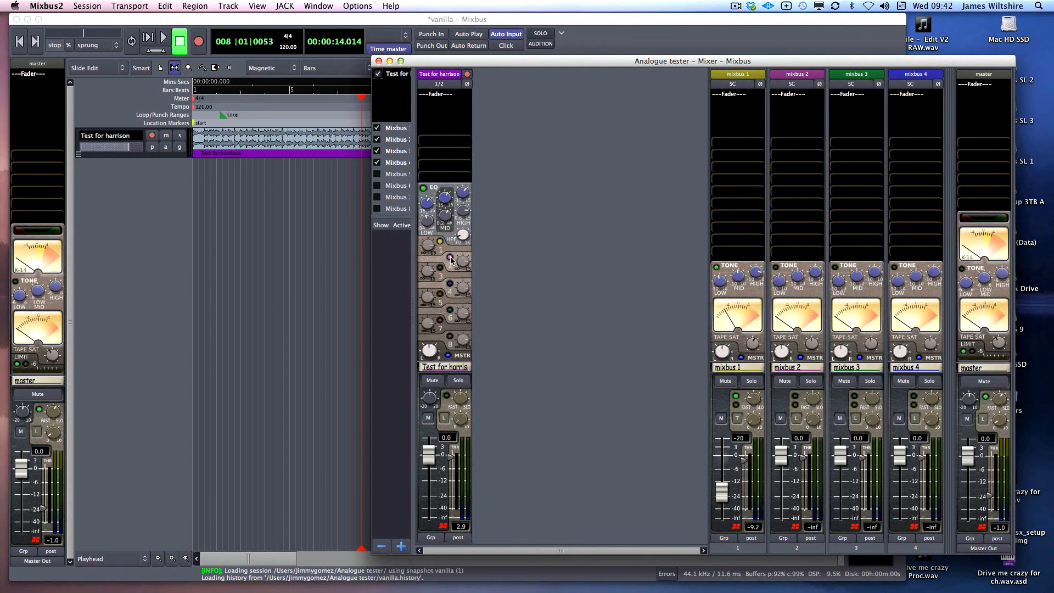
click(811, 381)
drag(781, 455, 777, 493)
drag(779, 283, 779, 269)
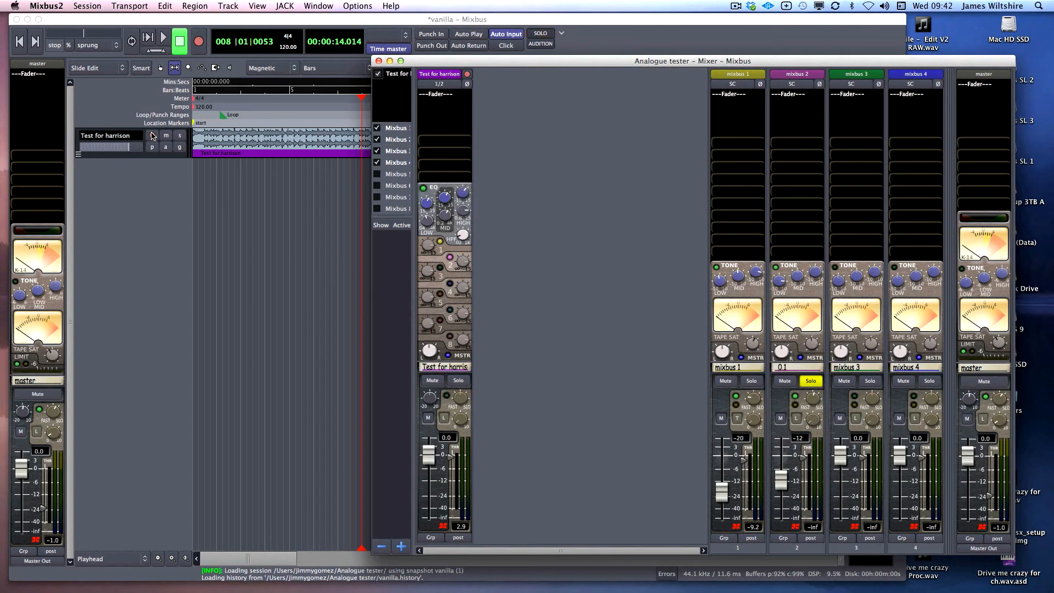
During looped playback, lower mixbus 2's compressor threshold to -14.8 dB, then stop
click(132, 41)
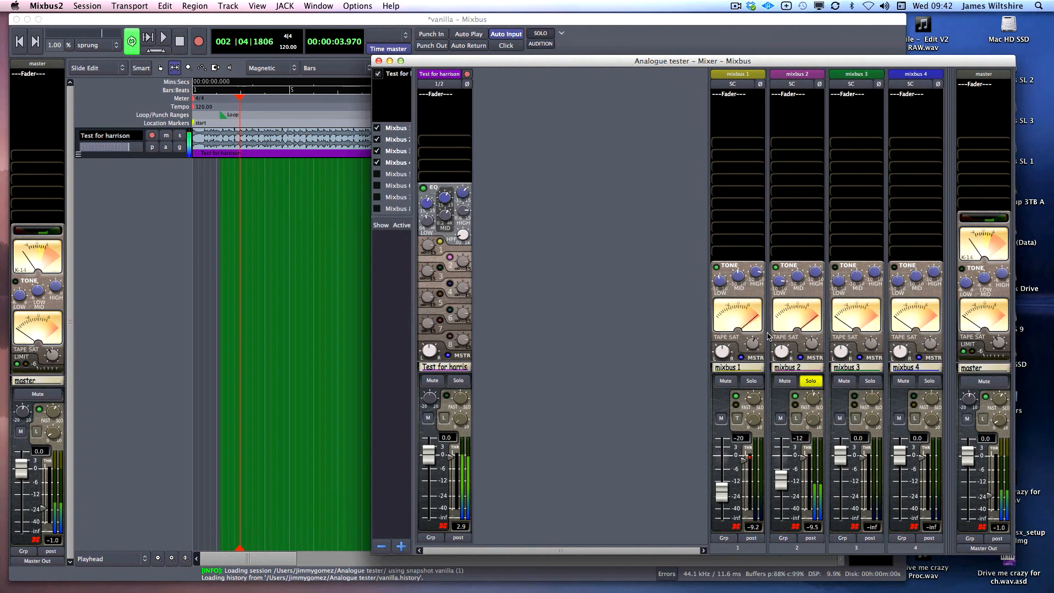
mouse_move(777, 282)
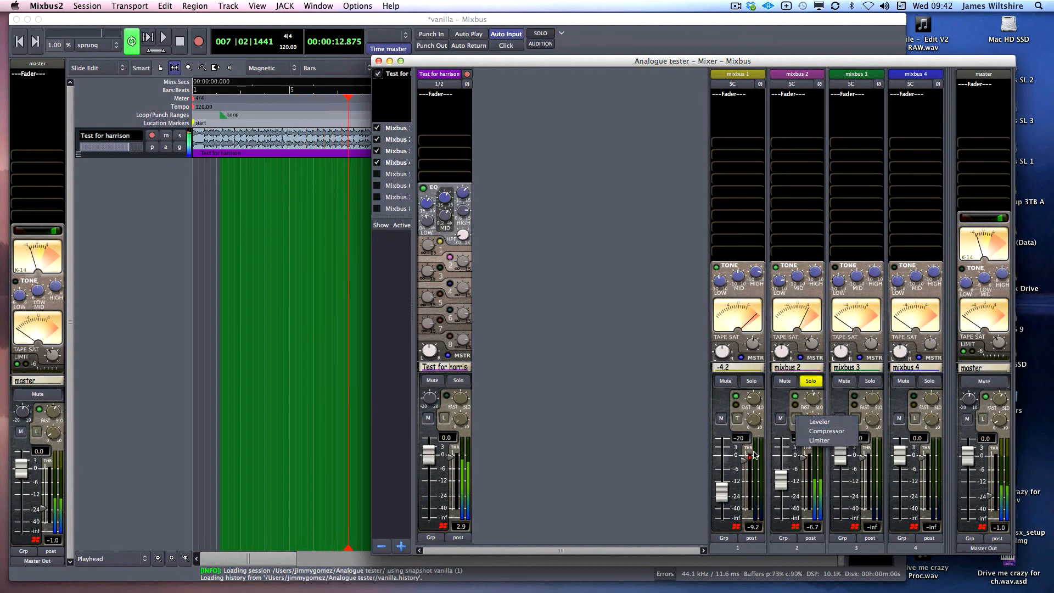
drag(803, 460, 802, 475)
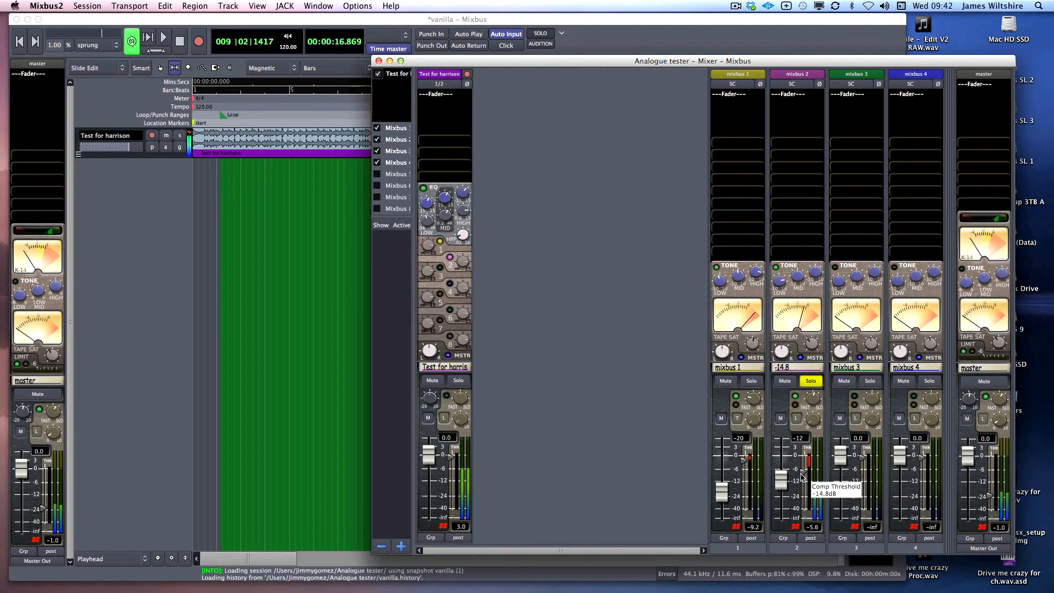
key(space)
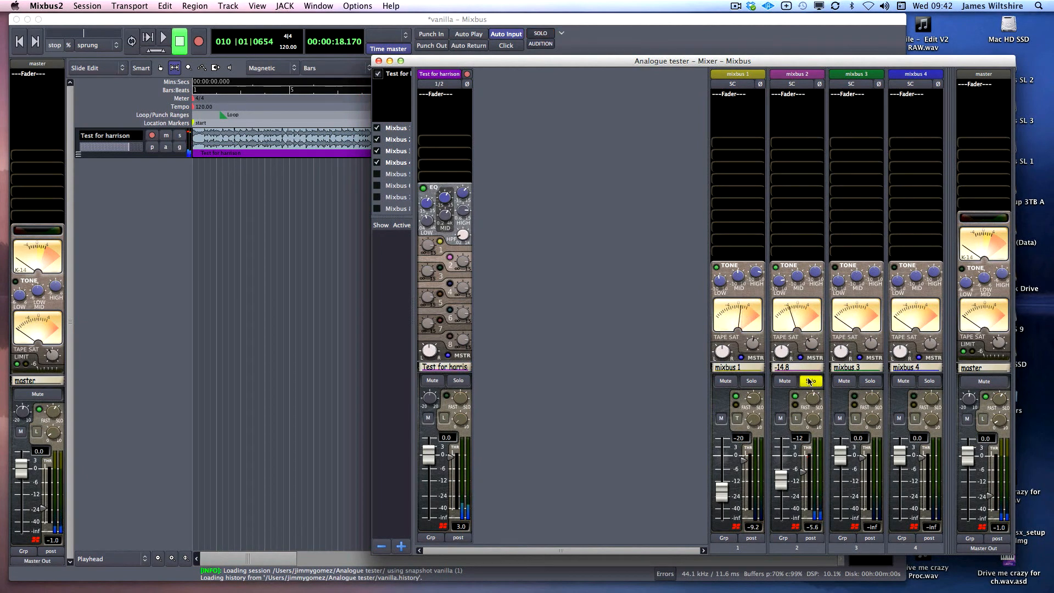
Unsolo mixbus 2 and rebalance its fader to about -13 while looping
click(809, 381)
drag(781, 479, 781, 518)
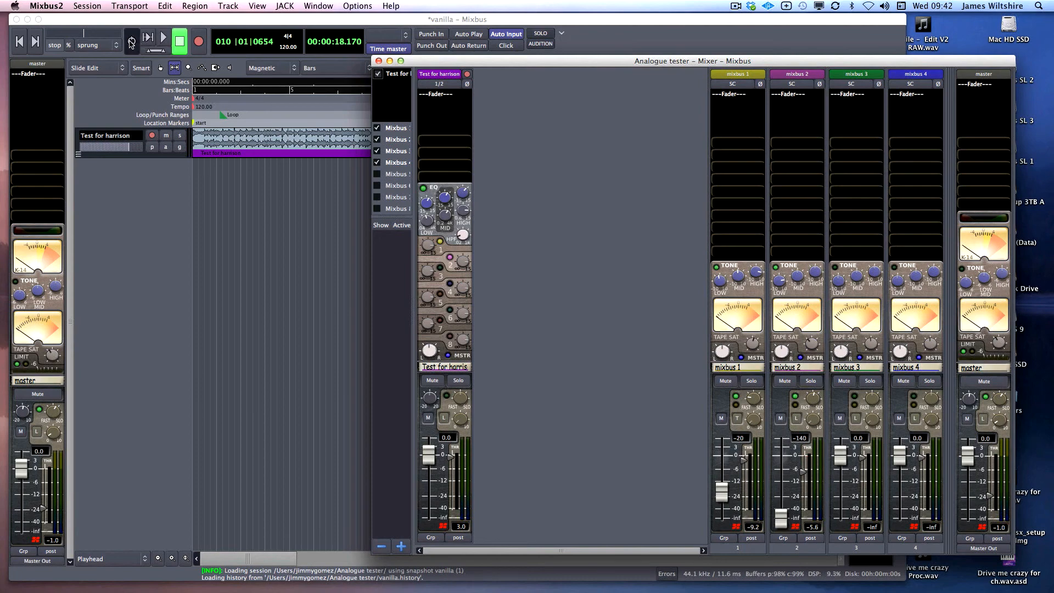
click(131, 42)
click(951, 499)
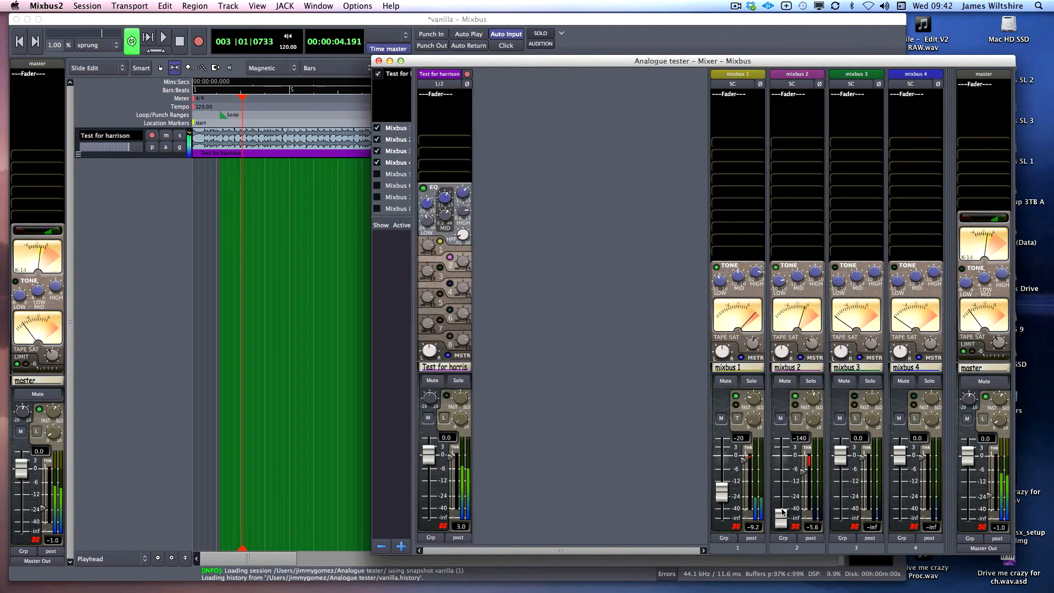
drag(780, 518, 782, 486)
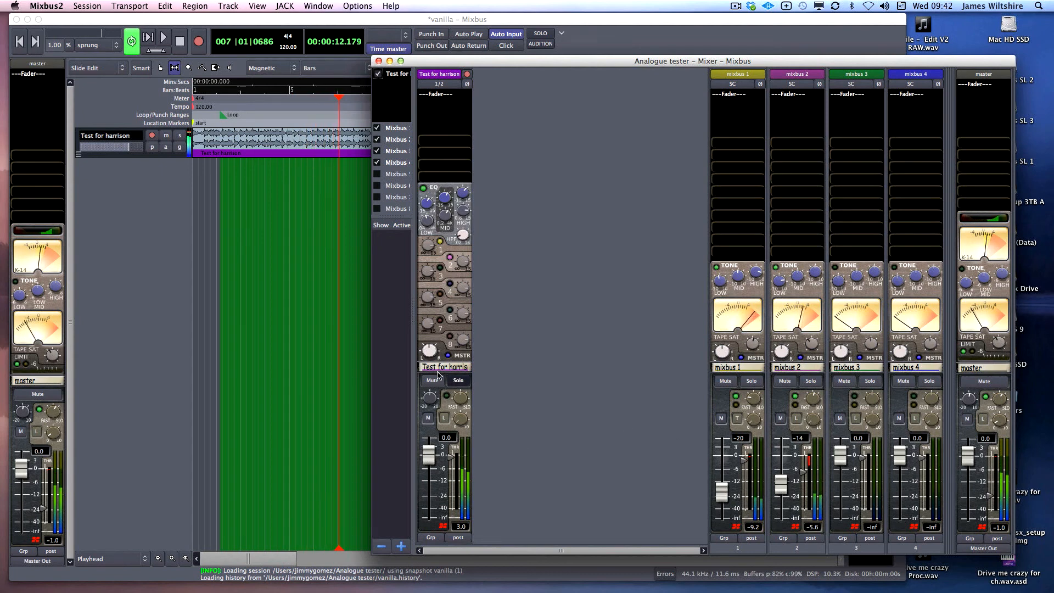
Audition the mix by toggling solo on the track and mute on mixbuses 1 and 2
click(454, 381)
click(454, 381)
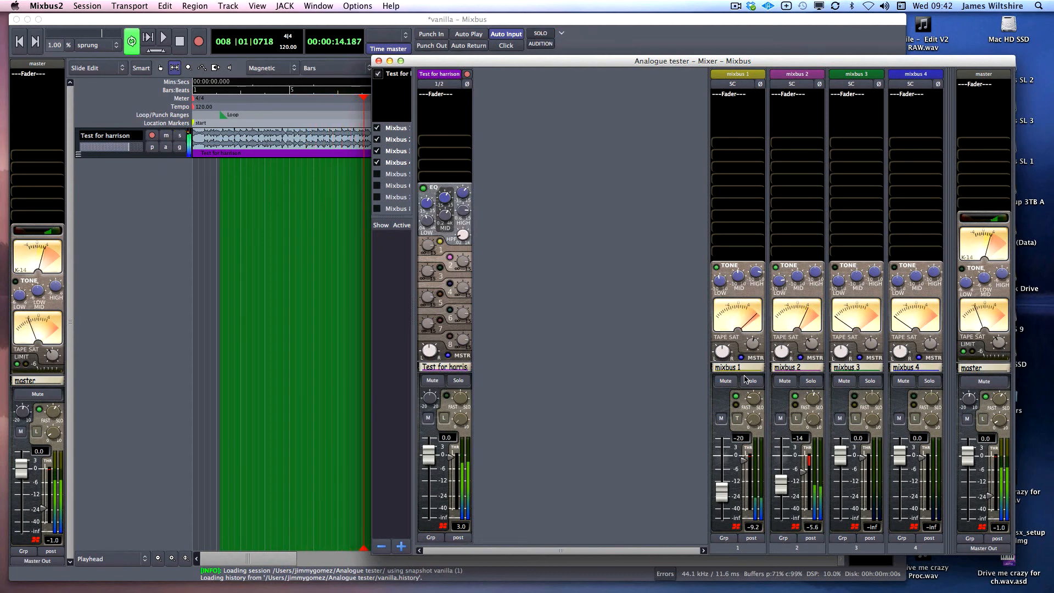
click(726, 381)
click(784, 383)
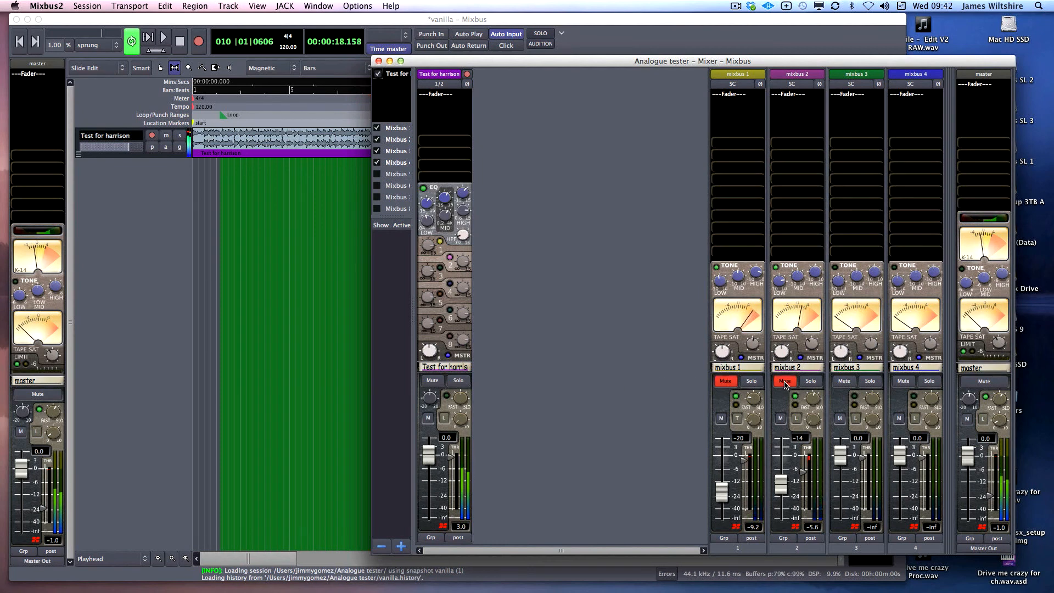
click(785, 382)
click(725, 381)
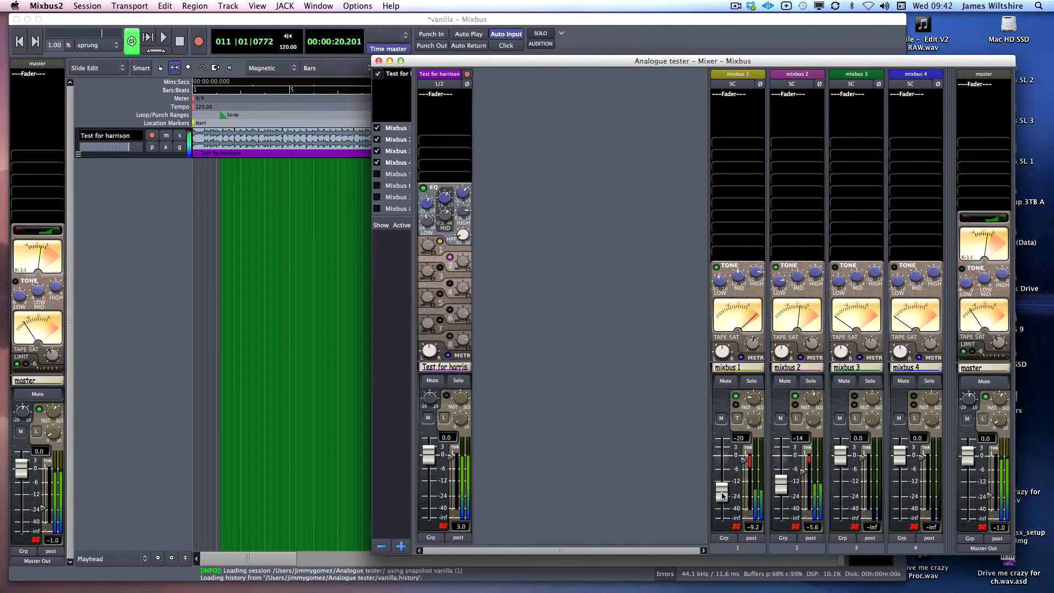
Set mixbus 2's fader to -16 and stop the looped playback
drag(786, 487, 785, 489)
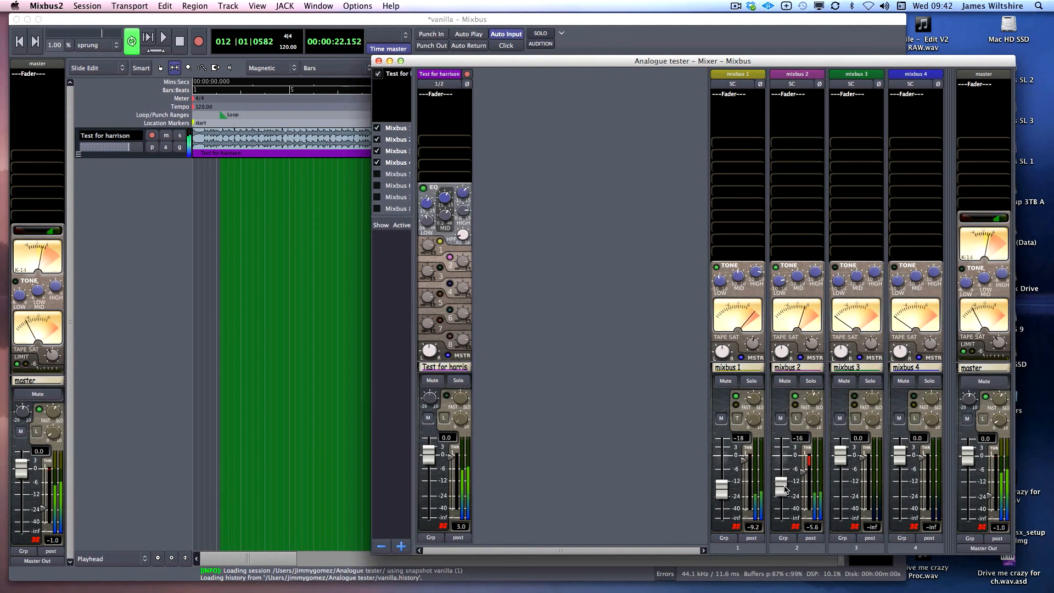
click(127, 43)
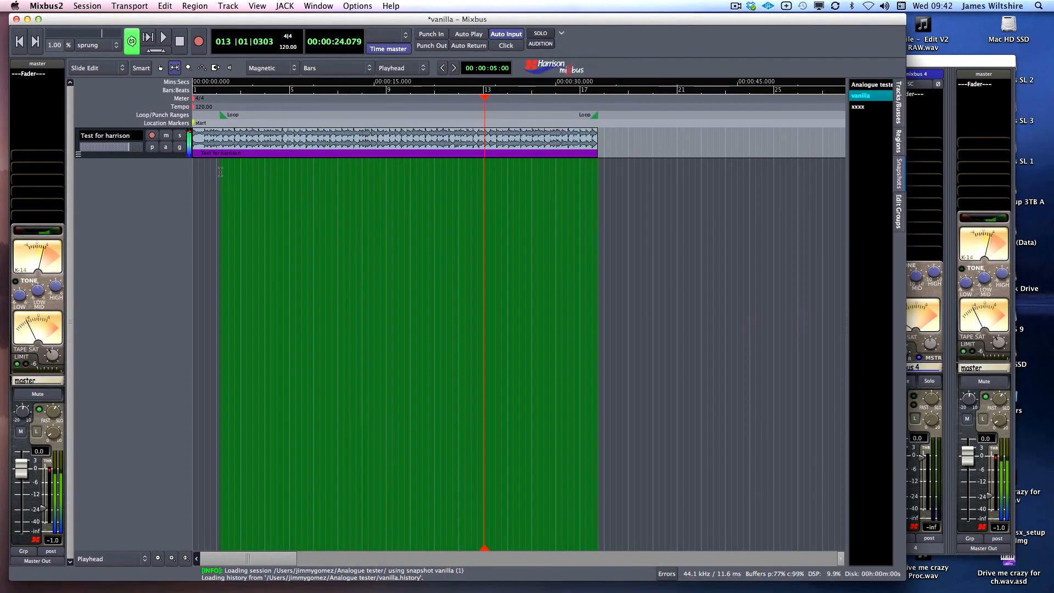
click(126, 42)
click(955, 352)
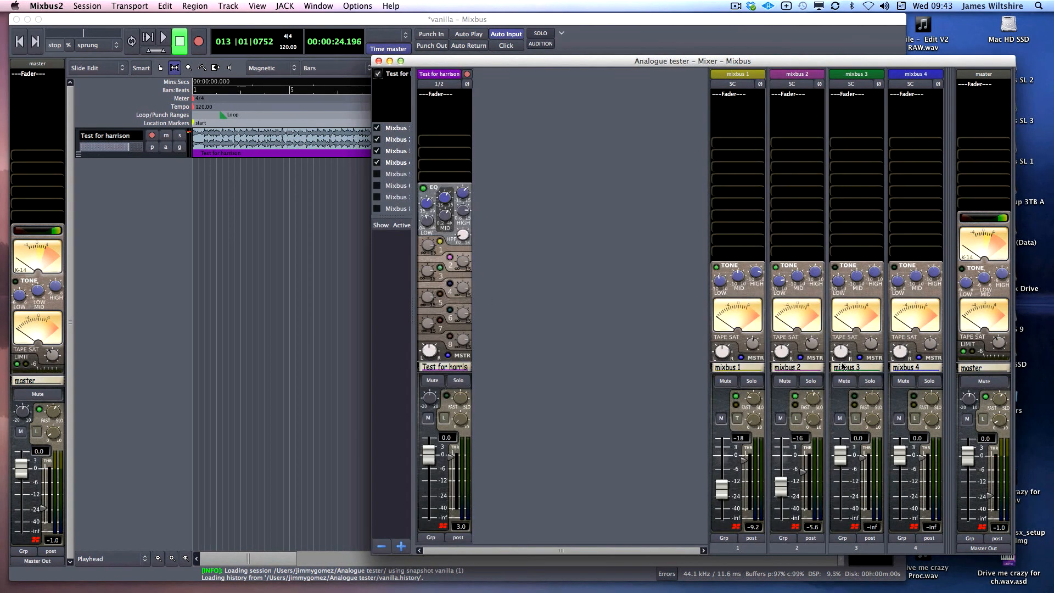
Solo mixbus 3, loop-play, lower its fader to -9.4, and switch its dynamics to Compressor
click(870, 380)
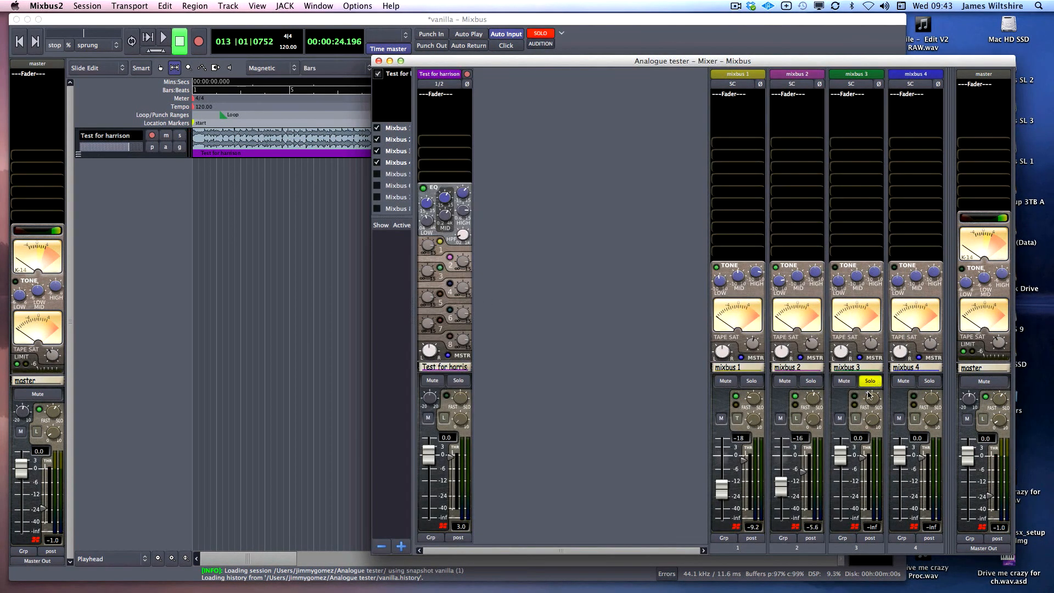
click(132, 47)
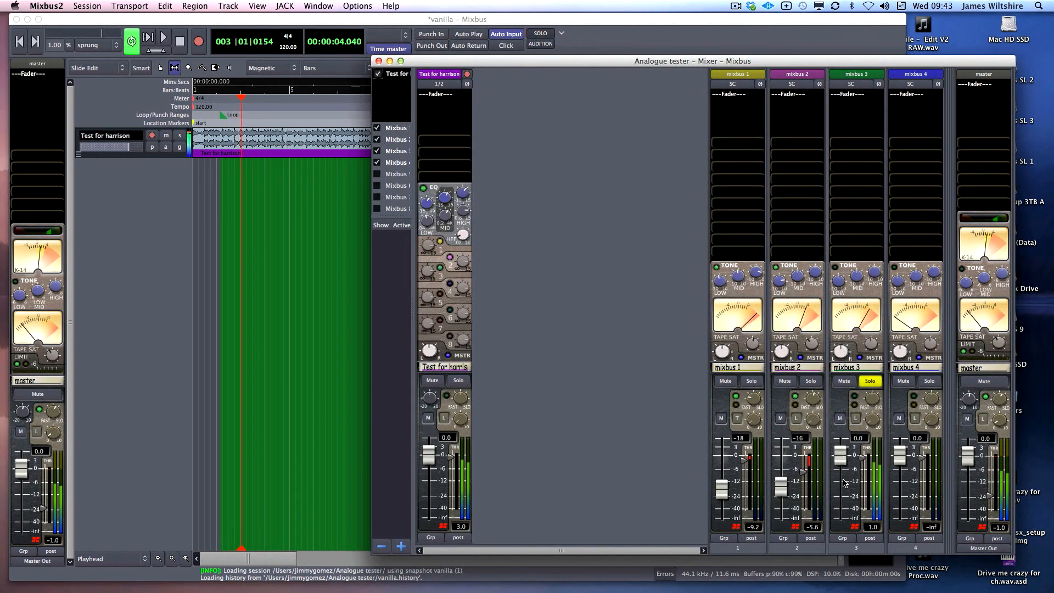
drag(845, 483, 845, 504)
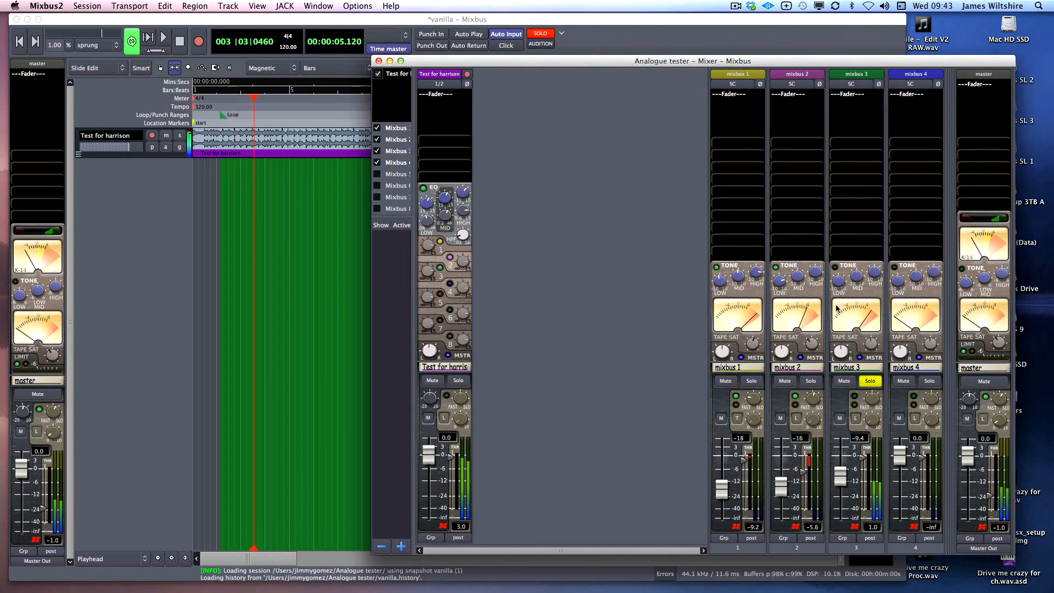
click(855, 425)
click(878, 434)
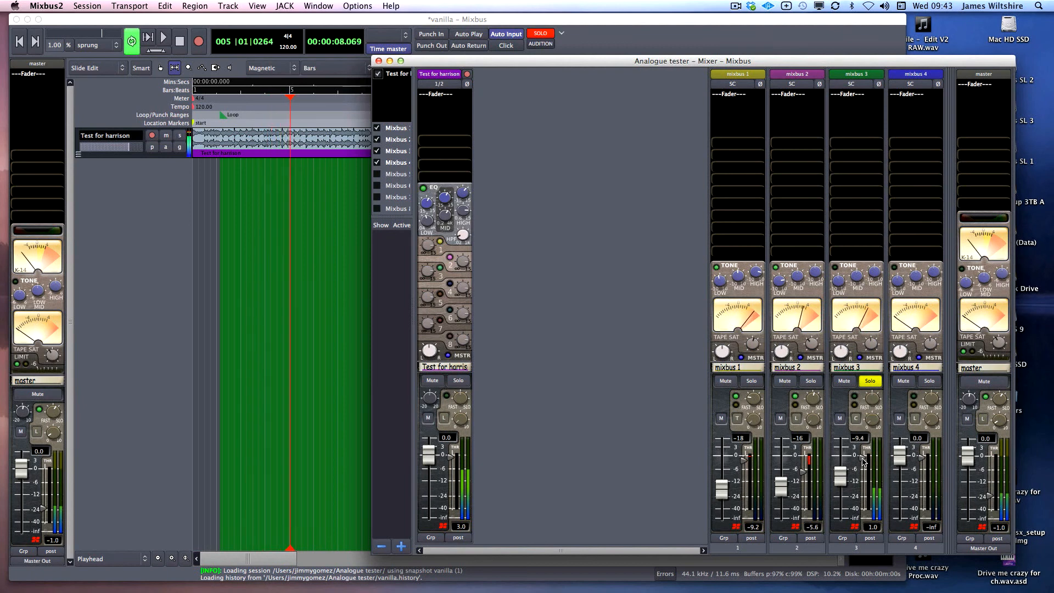
Lower mixbus 3's compressor threshold and speed up its response while auditioning
drag(864, 461, 862, 482)
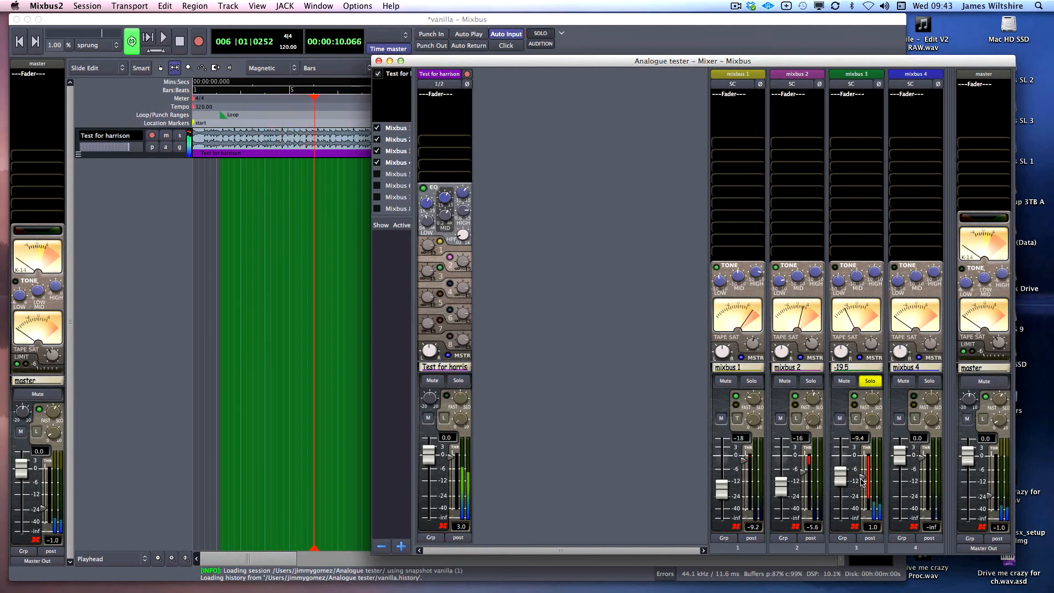
drag(875, 399, 863, 467)
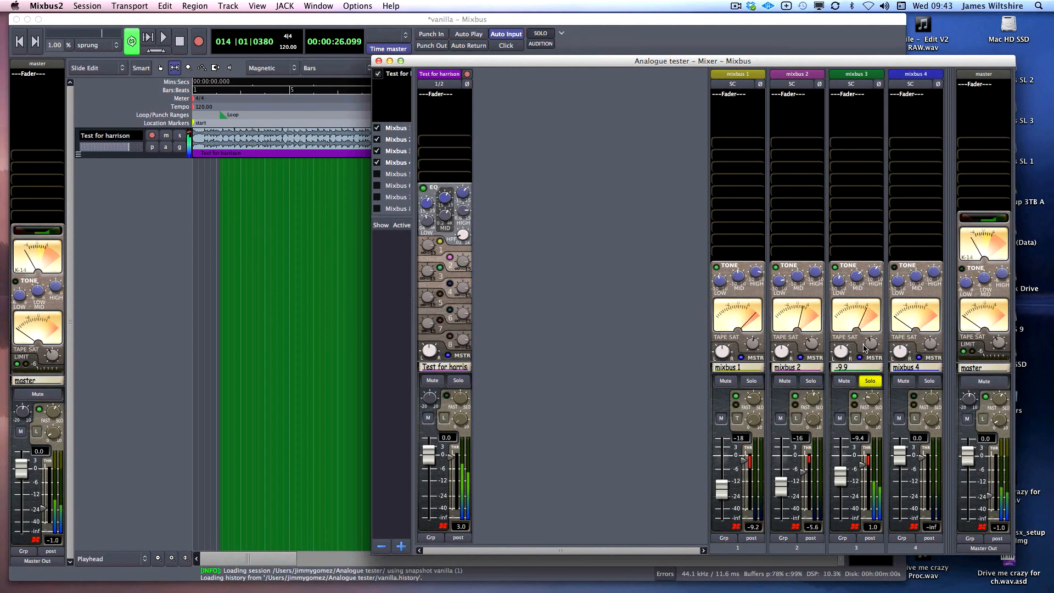
key(space)
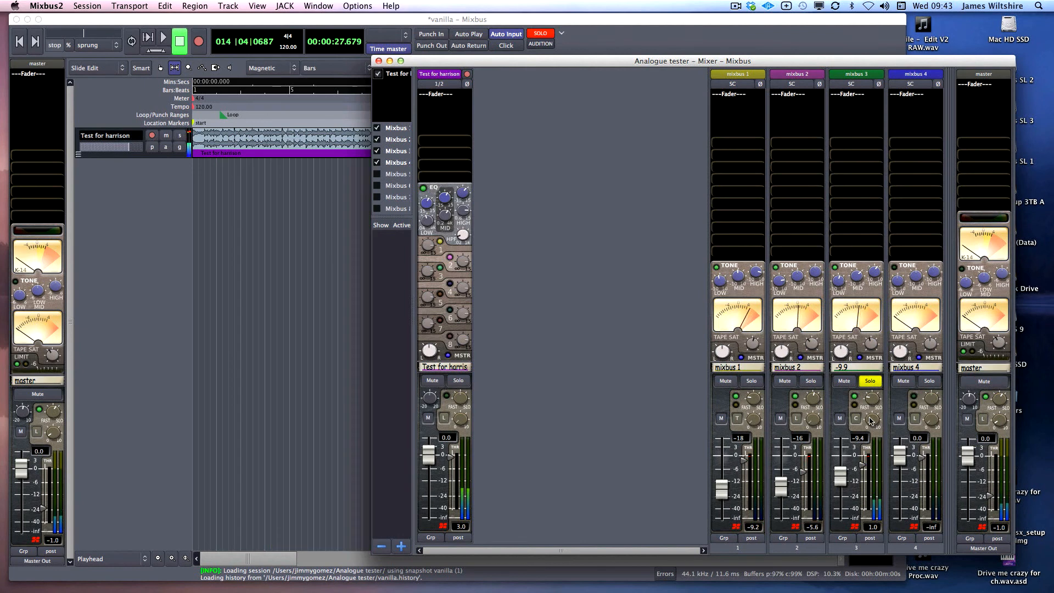
key(space)
drag(863, 466, 864, 475)
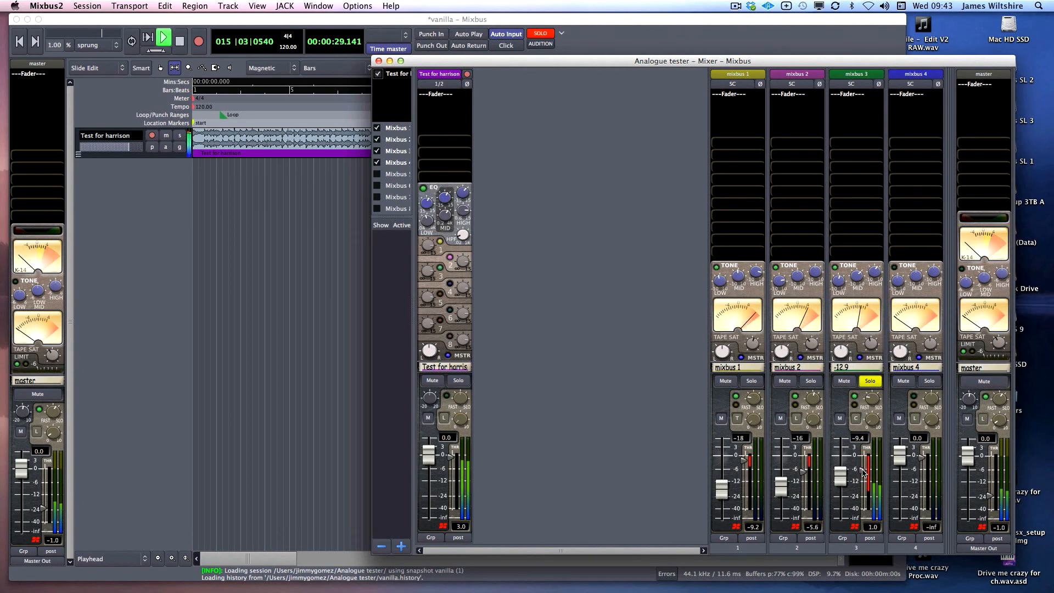
key(space)
Unsolo mixbus 3 at -17, restart looped playback, and trim the master to -0.5
click(869, 380)
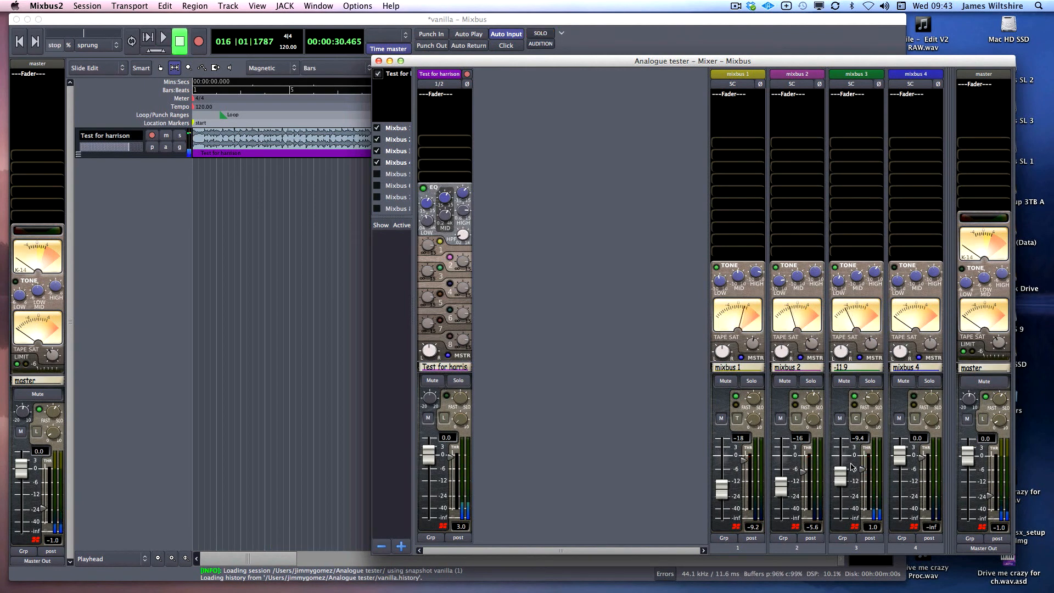
mouse_move(840, 476)
mouse_down()
mouse_move(842, 519)
mouse_move(847, 482)
mouse_up()
key(space)
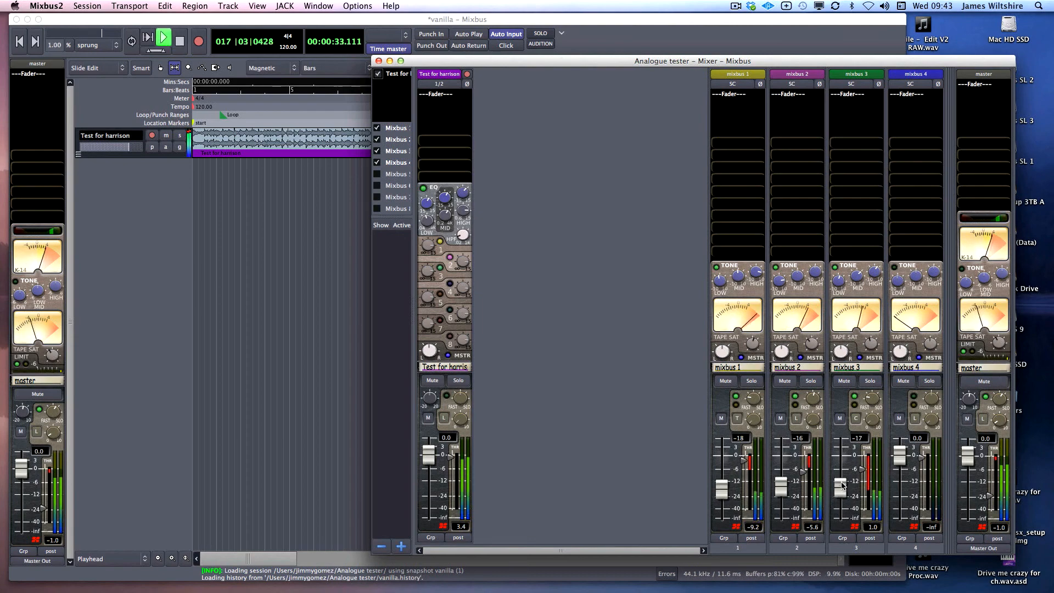
click(132, 41)
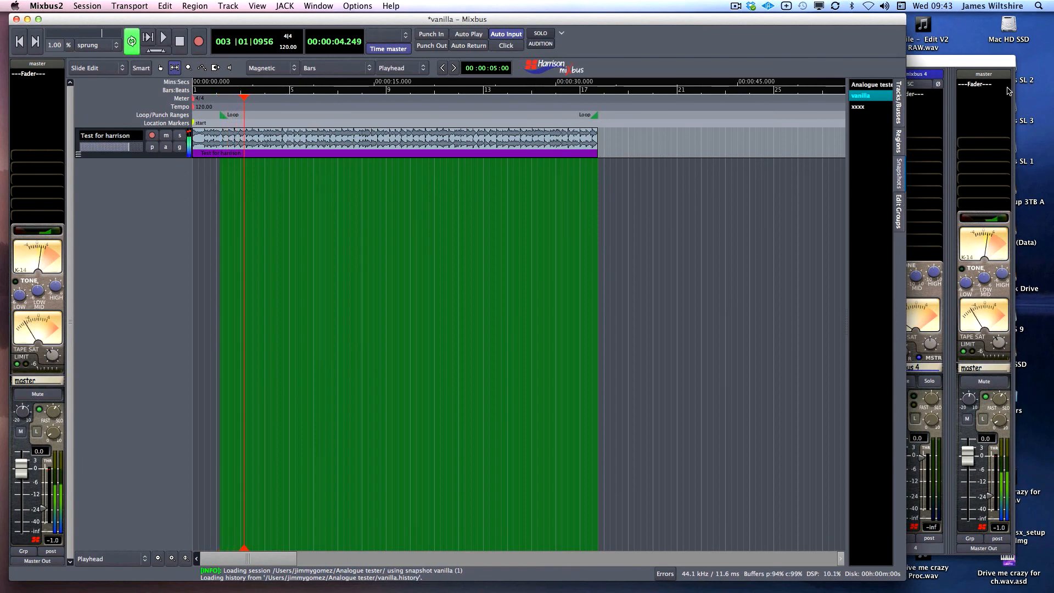
drag(968, 455, 971, 461)
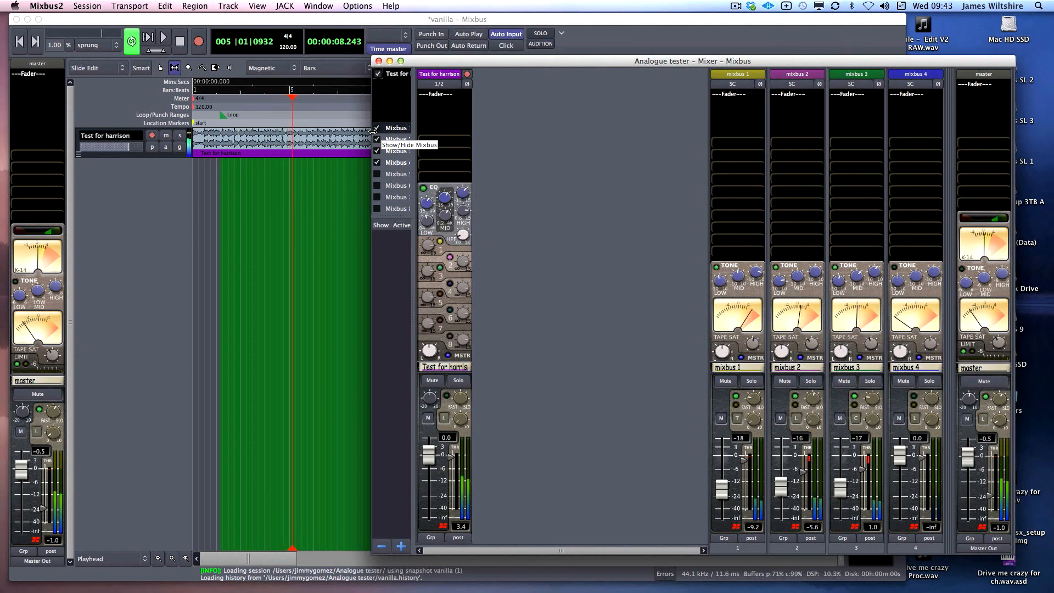
Stop playback, select the track's audio region, reposition the mixer, and restart looped playback
click(289, 271)
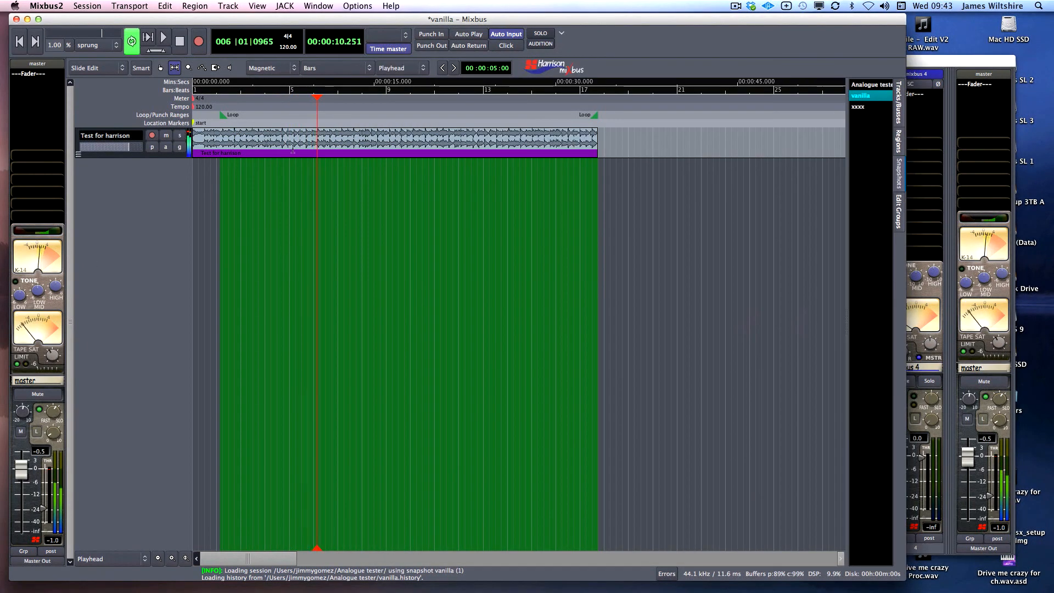
key(space)
click(574, 155)
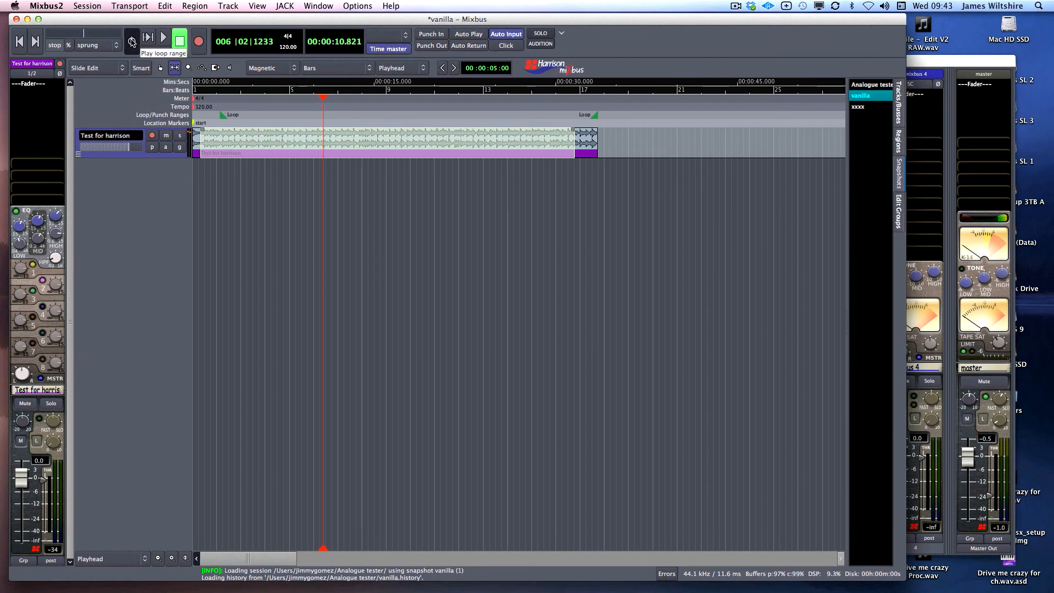
click(965, 355)
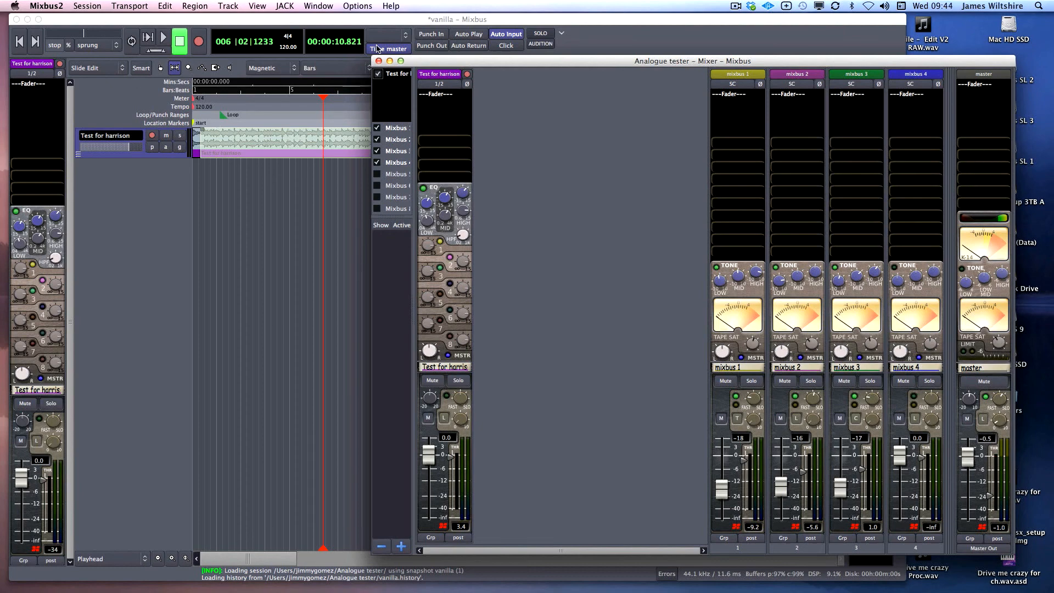
drag(430, 62, 430, 50)
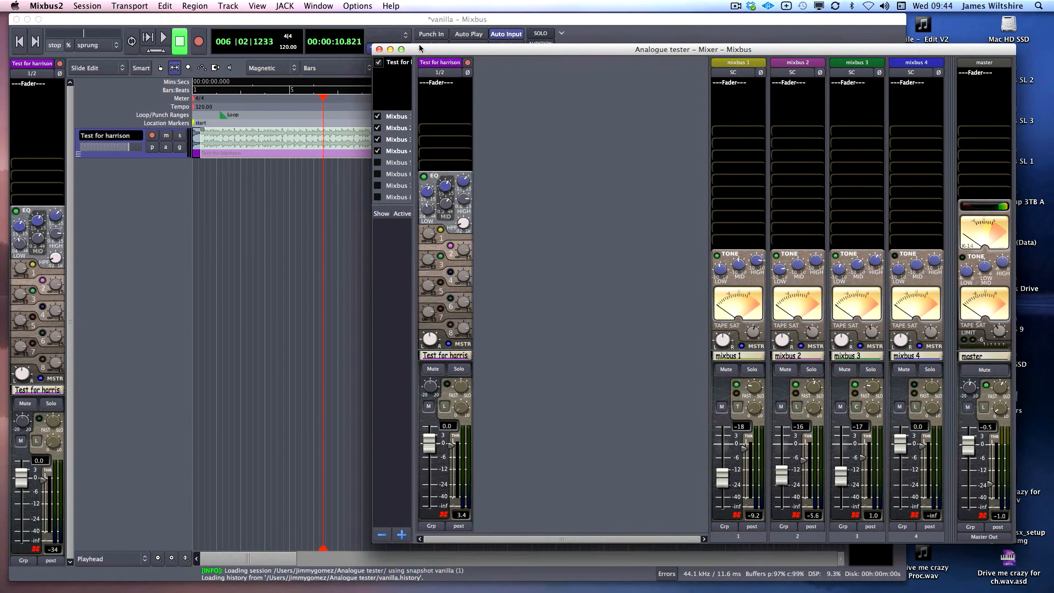
click(131, 43)
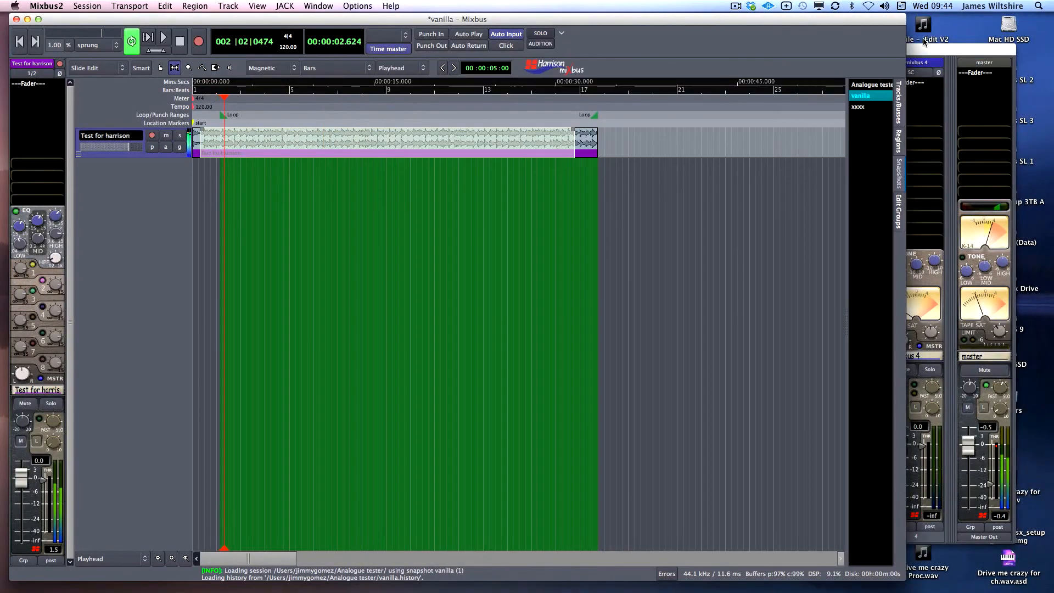
Audition mixbuses 1–3 by toggling their mutes and soloing mixbus 3
click(846, 369)
click(786, 369)
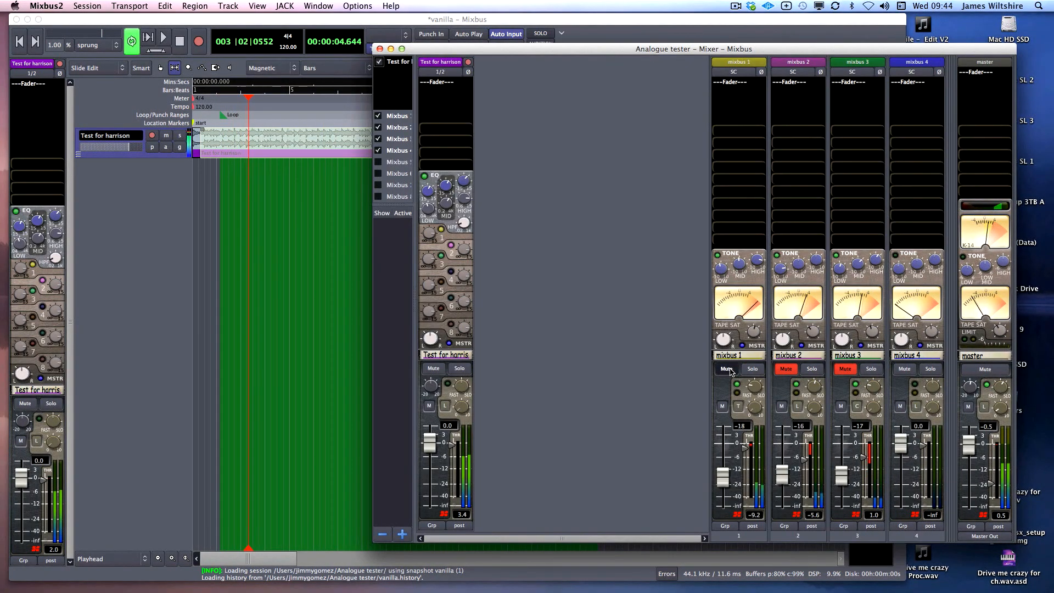
click(727, 369)
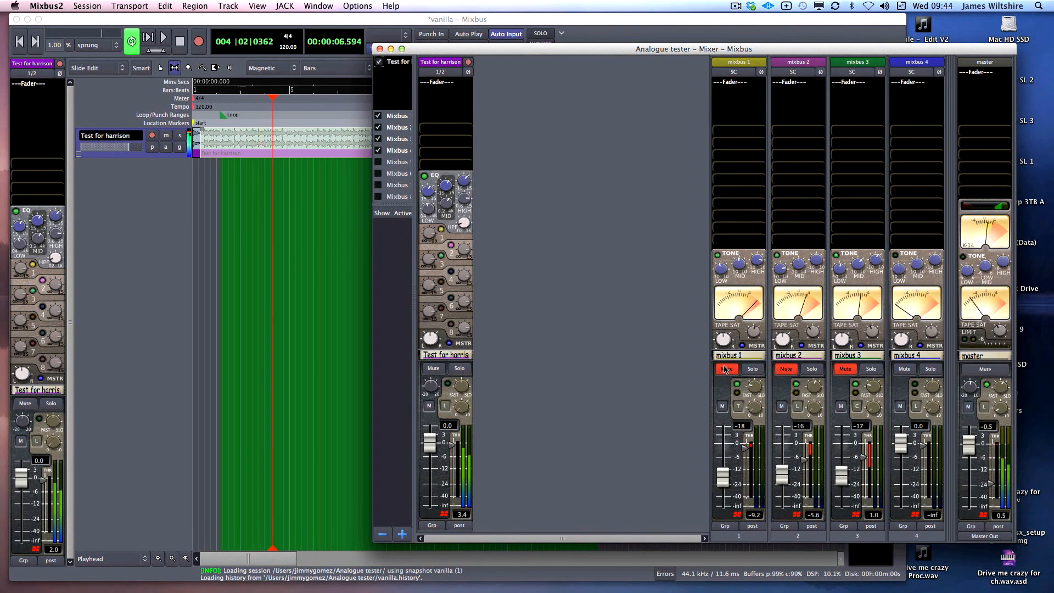
click(727, 369)
click(786, 369)
click(871, 369)
click(845, 369)
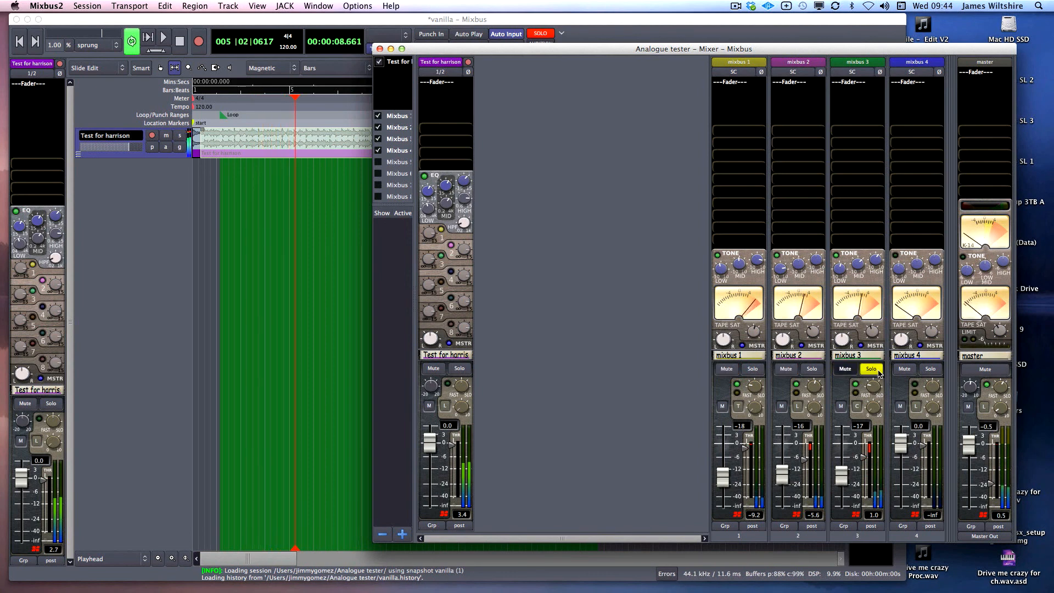
click(871, 369)
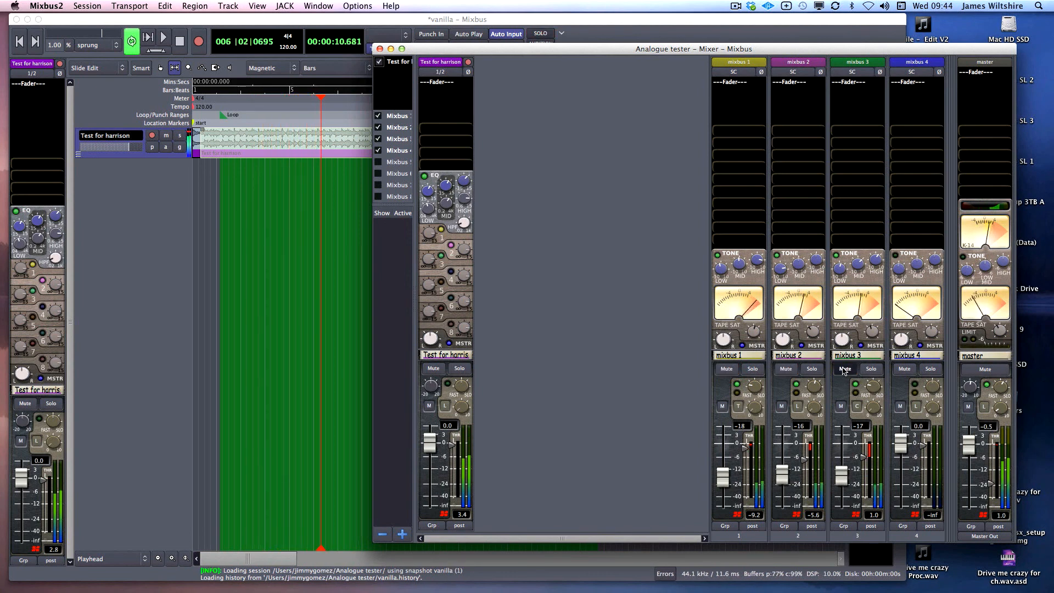
click(844, 369)
click(786, 369)
click(726, 369)
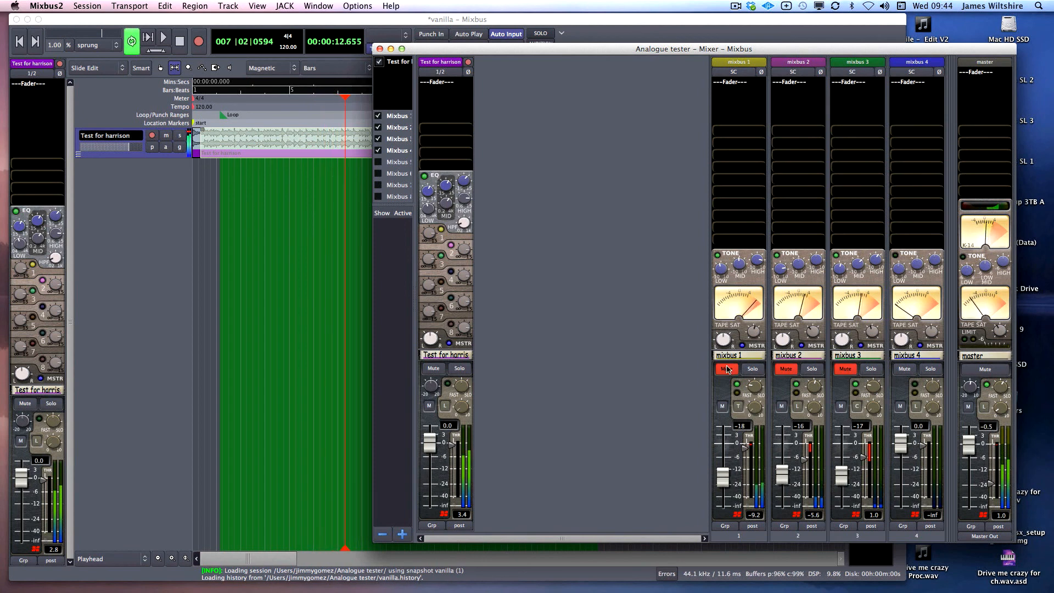
click(726, 369)
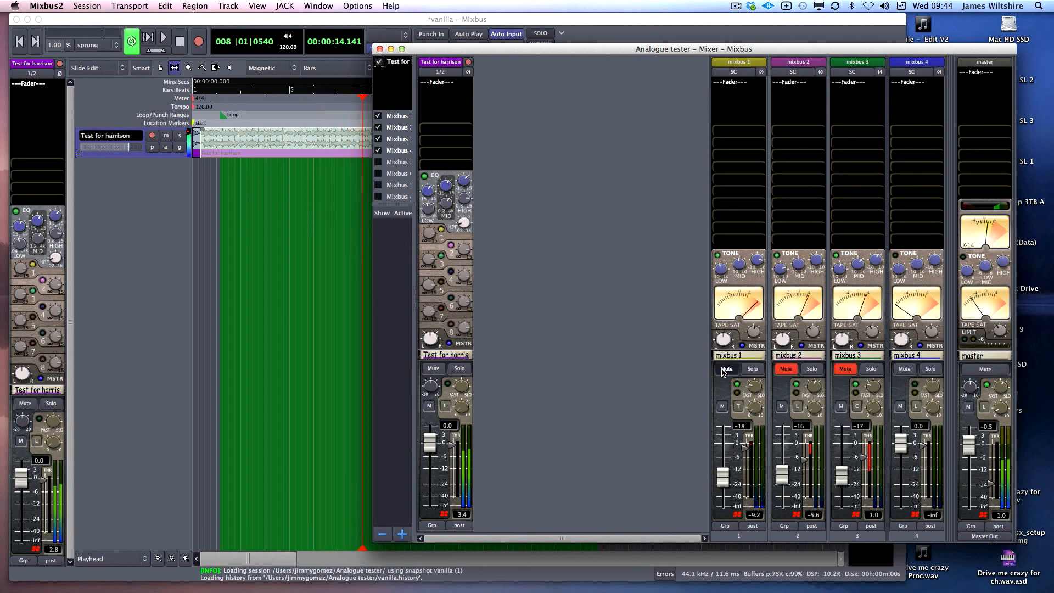
click(786, 369)
Bring mixbus 2 and mixbus 3 to -15, unmuting mixbus 3, then stop playback
drag(789, 476, 845, 473)
click(845, 369)
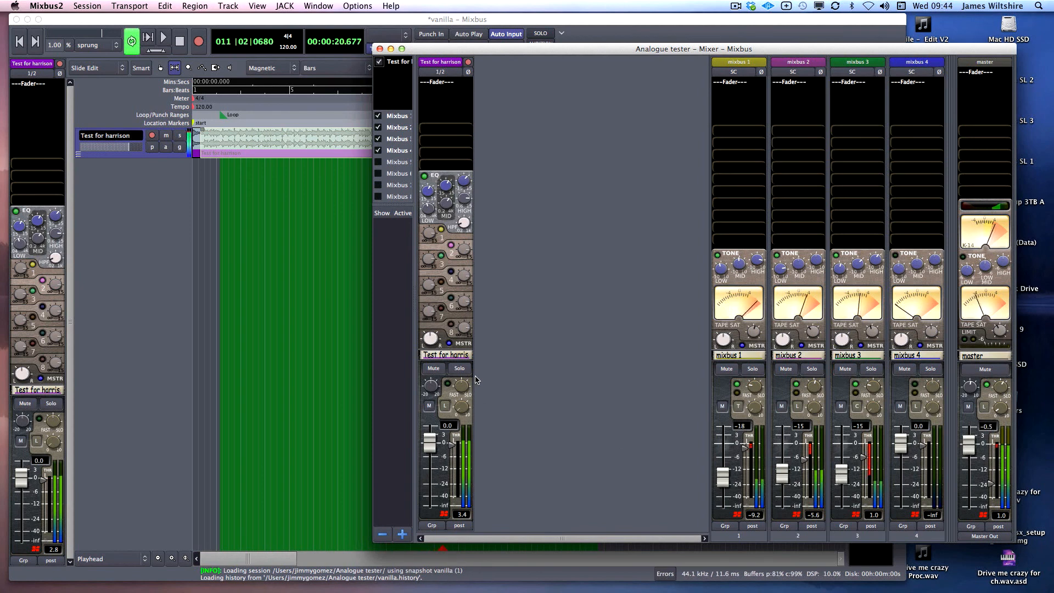
key(space)
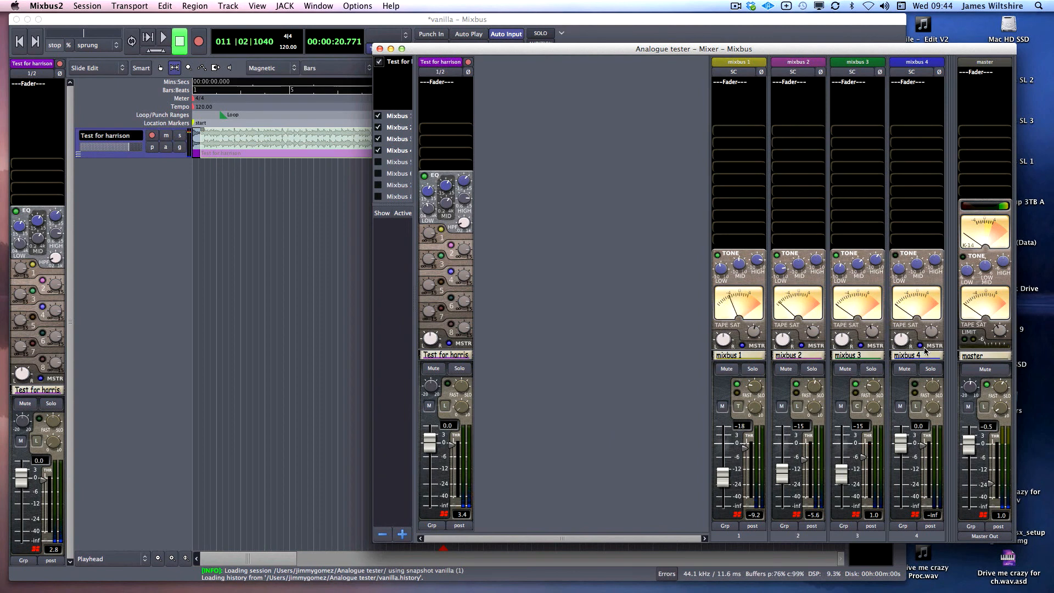
Switch mixbus 4's compressor mode to T, solo it, and lower its threshold to about -12
click(916, 412)
click(938, 428)
click(930, 369)
key(space)
scroll(930, 428, down, 5)
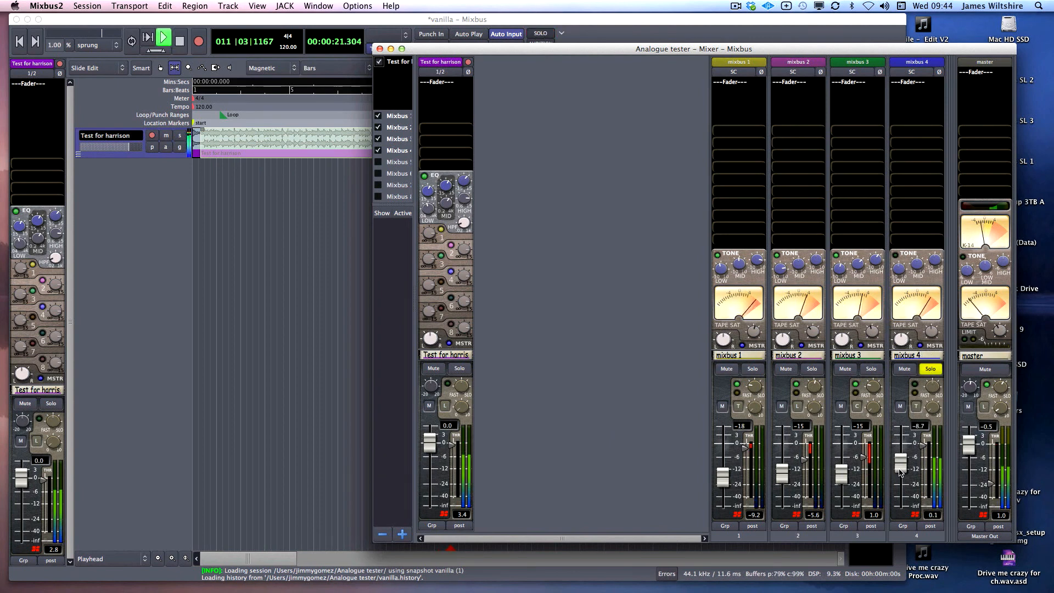
mouse_move(924, 448)
mouse_down()
mouse_move(923, 474)
mouse_move(928, 454)
mouse_up()
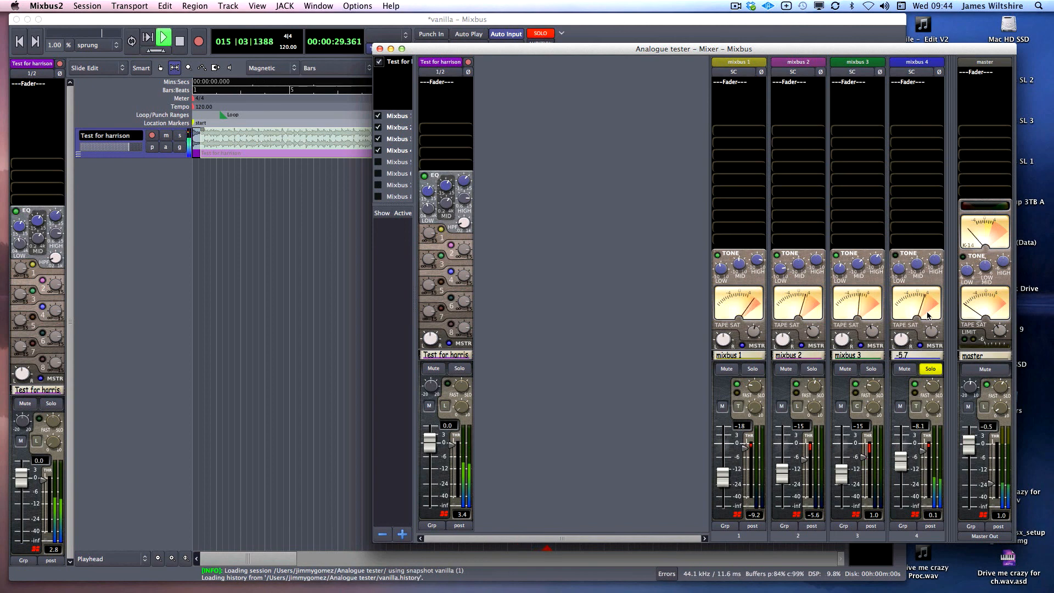
Enable mixbus 4's tone EQ, unsolo it, and restart looped playback from the editor
click(896, 256)
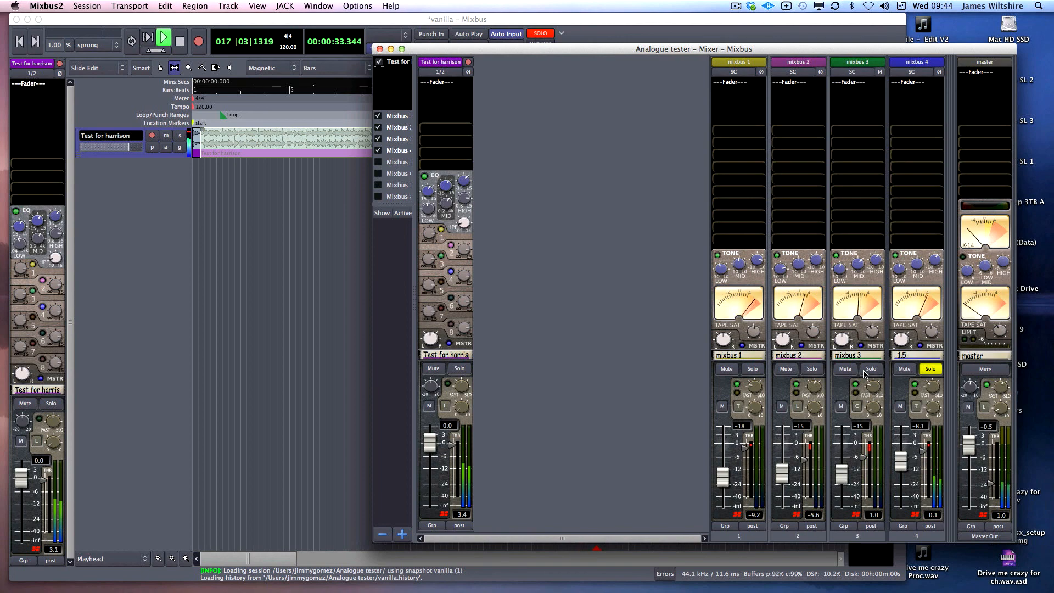
click(931, 373)
click(132, 42)
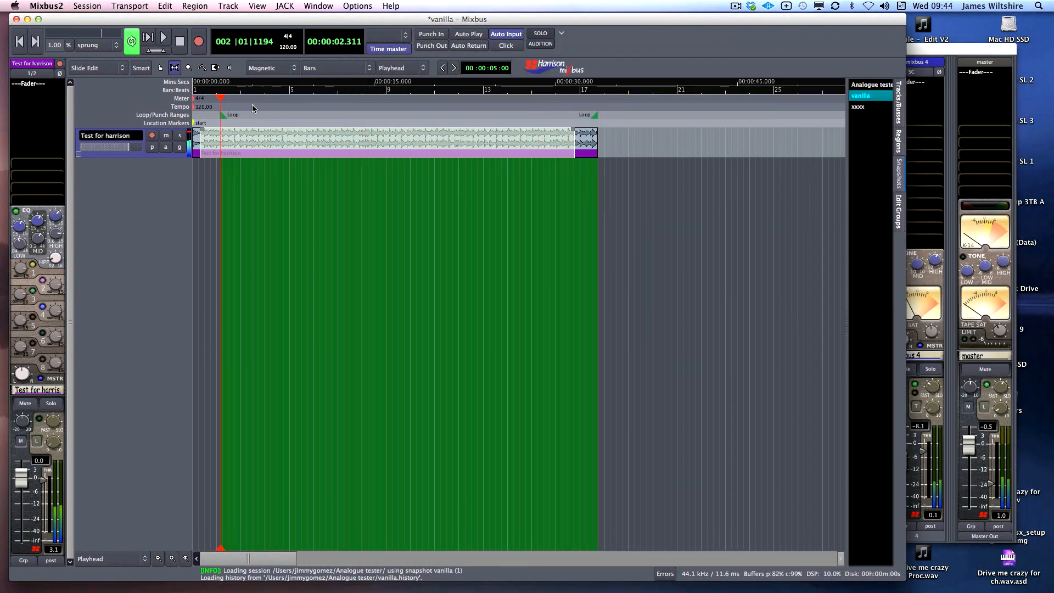
Set mixbus 4's fader to -14 and the master fader to -1.0
click(966, 424)
drag(900, 461, 899, 471)
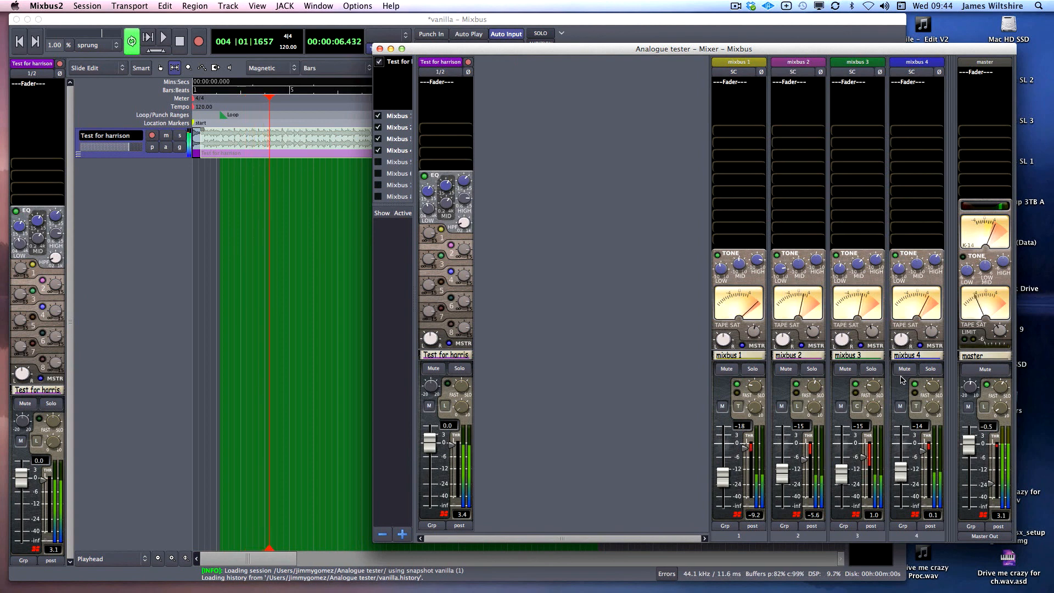
drag(974, 452, 974, 453)
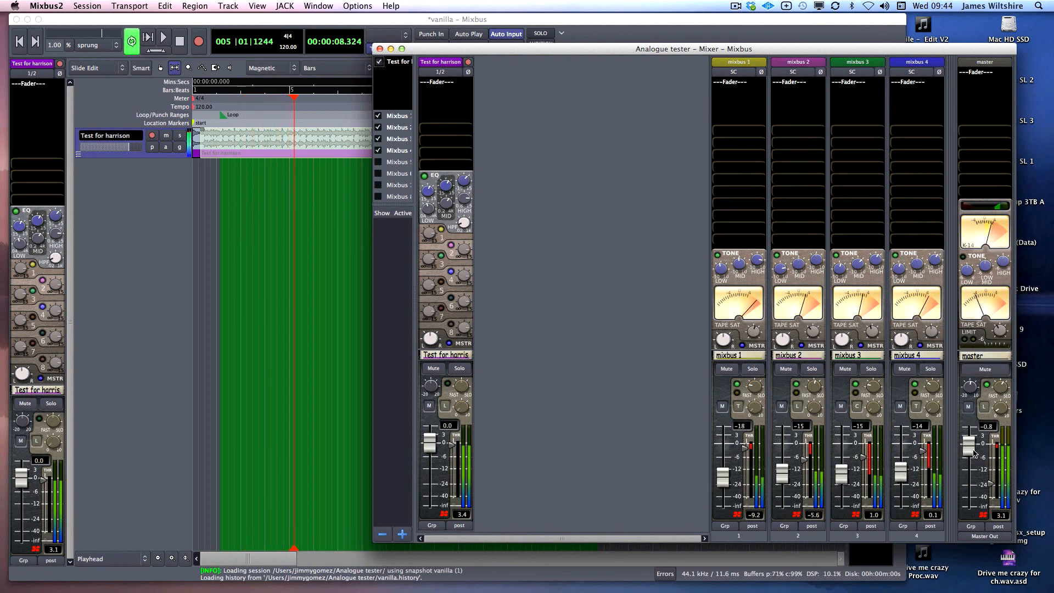
click(901, 406)
click(826, 406)
Mute all four mixbuses, then unmute them again to compare
click(904, 369)
click(845, 369)
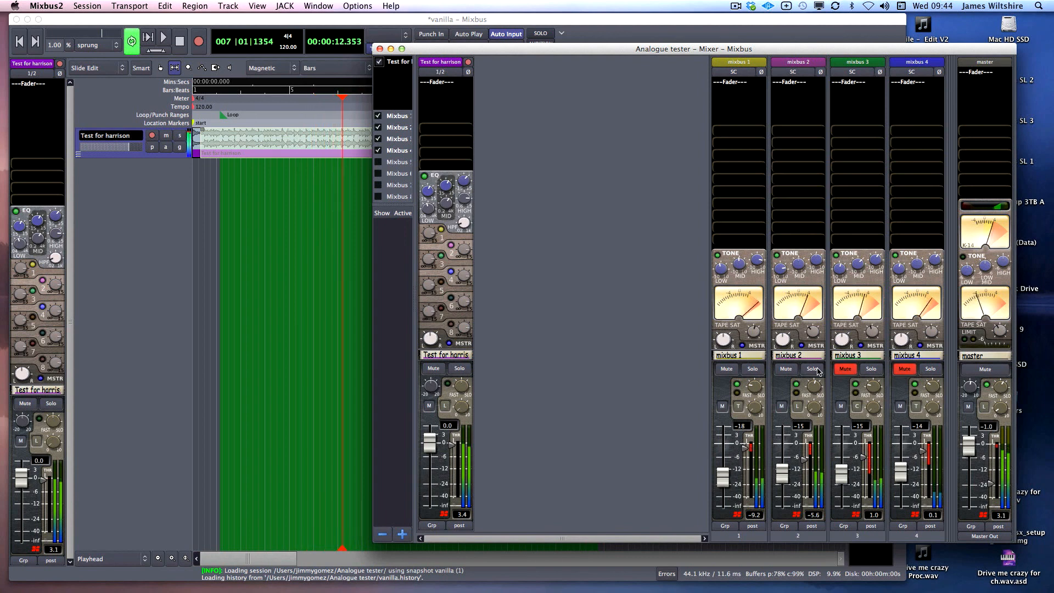
click(786, 369)
click(730, 368)
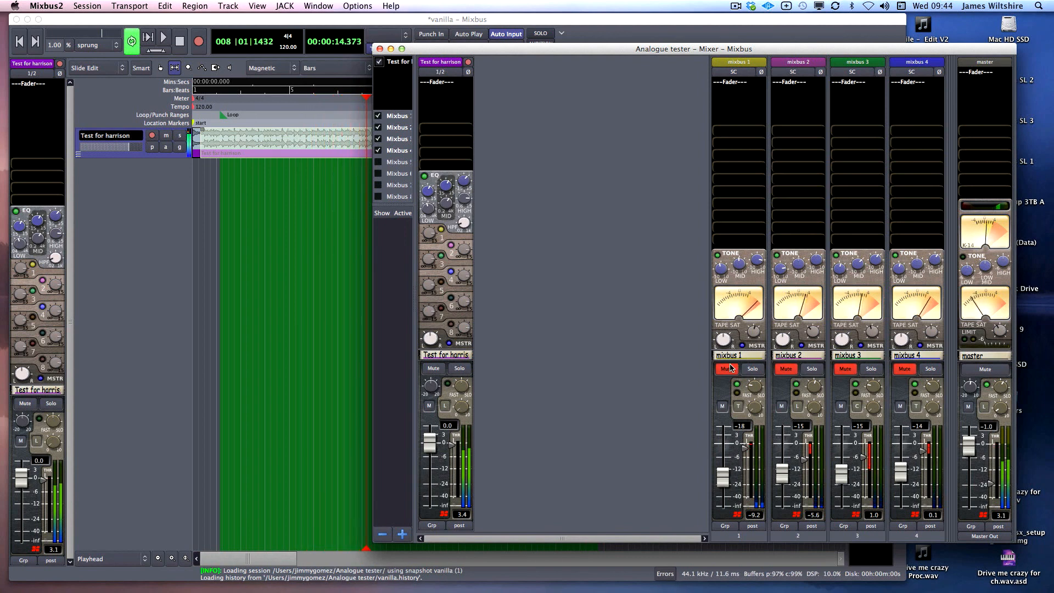
click(729, 369)
click(786, 368)
click(845, 369)
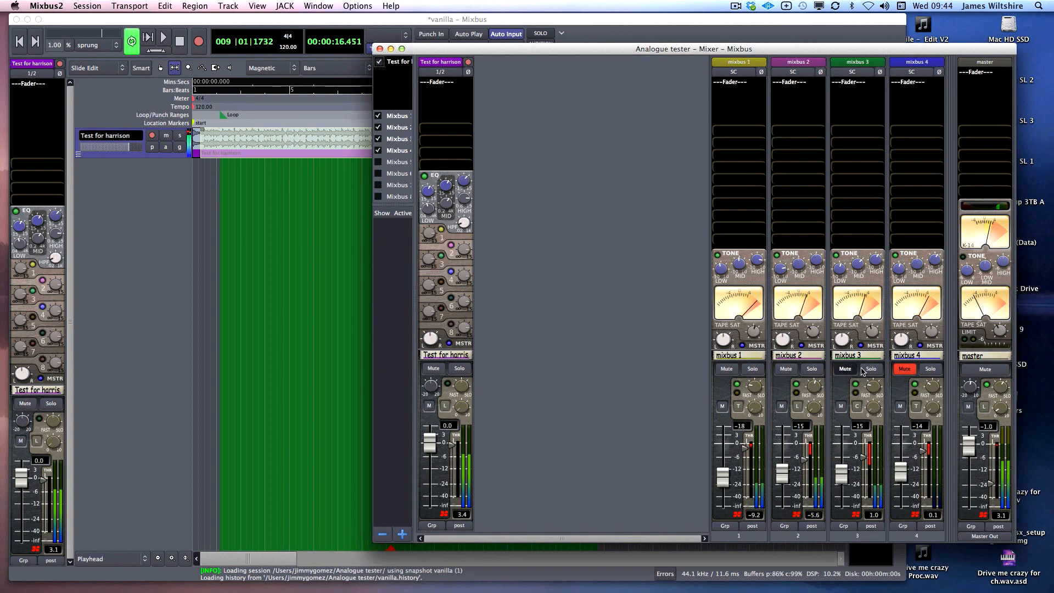
click(904, 369)
Stop the looping playback and return to the mixer window
click(252, 239)
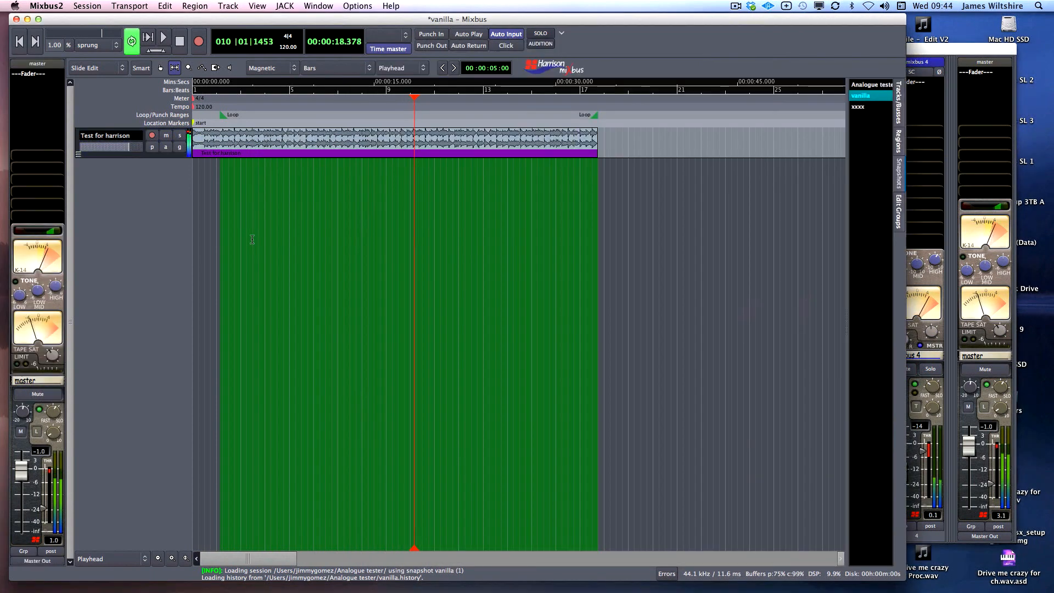
key(space)
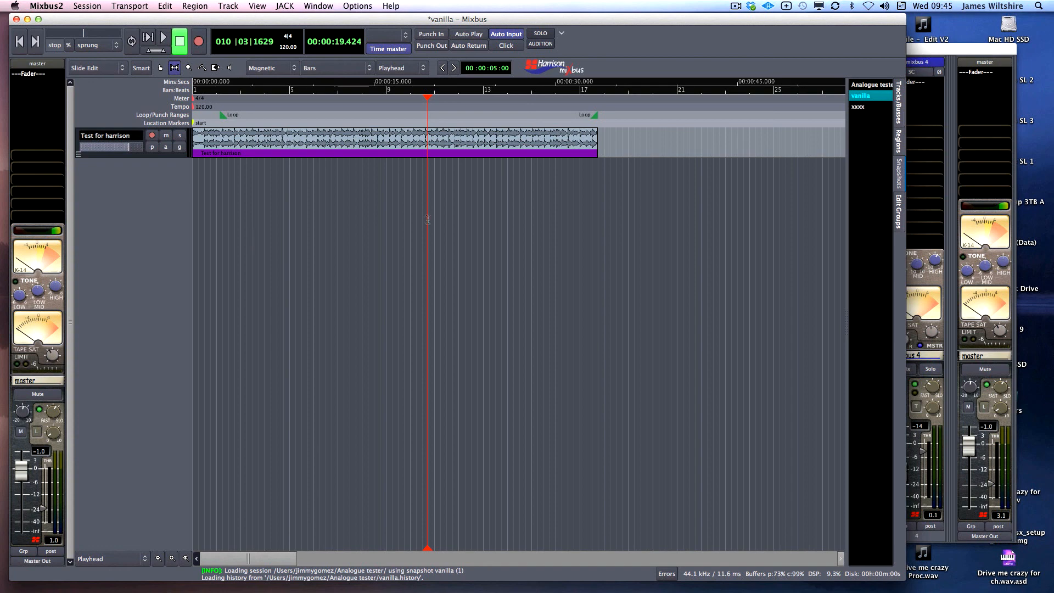
click(913, 160)
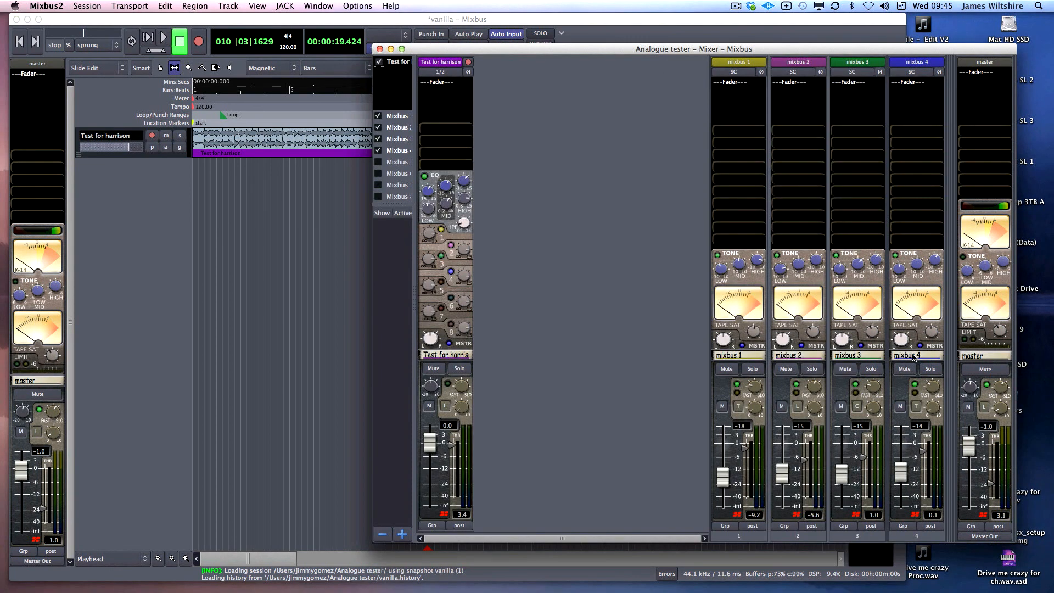